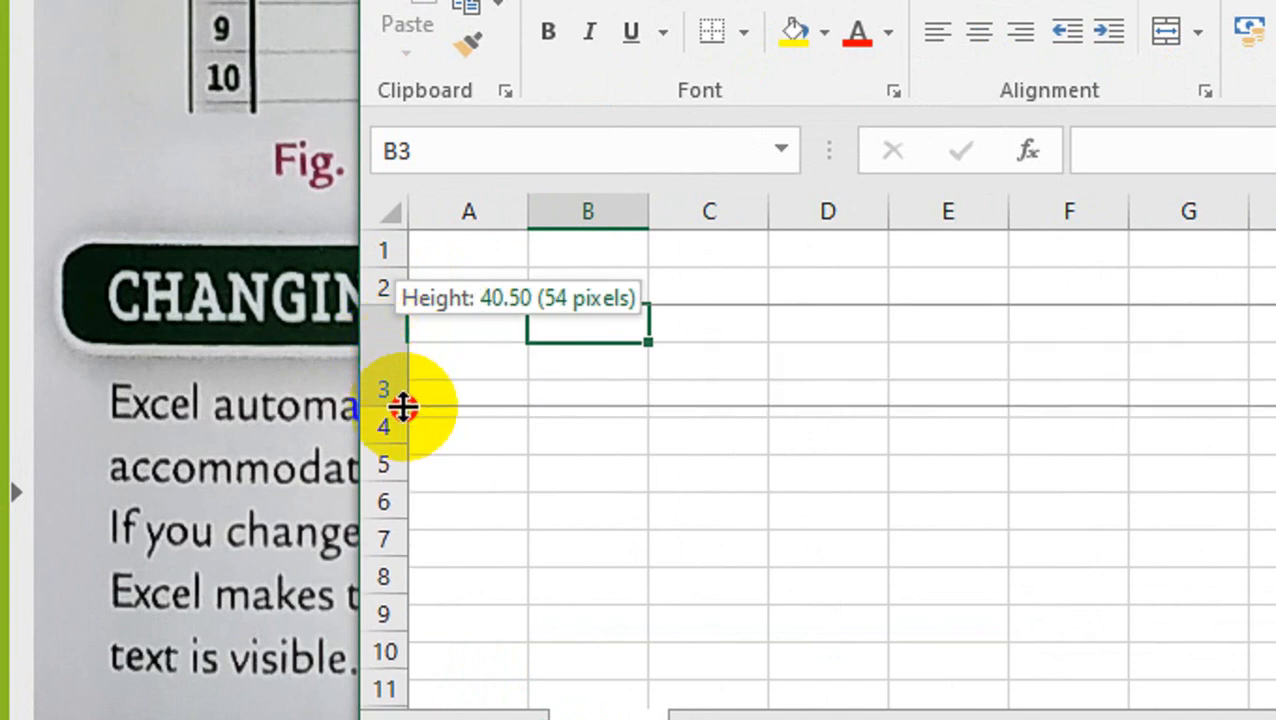
Step: Resize row 3 manually by its lower border, shrinking it to about 24.00 points and making it taller again
left_click_drag(403, 406, 403, 406)
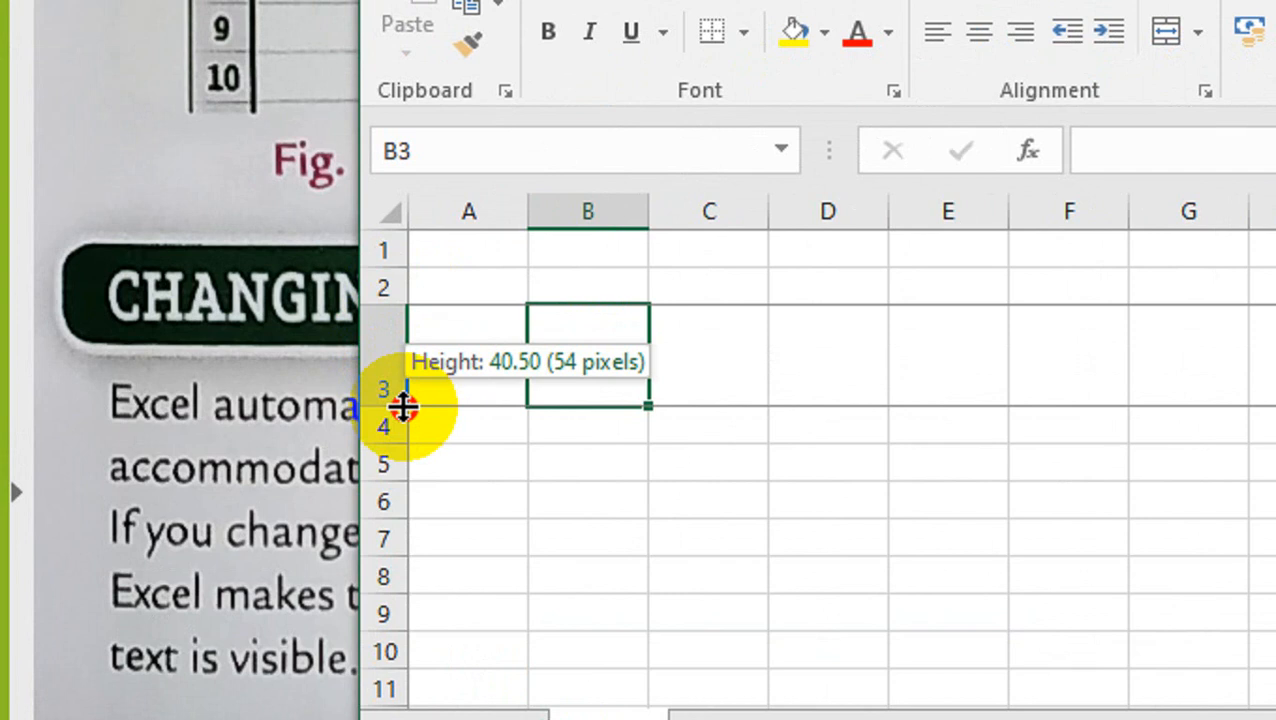
left_click_drag(403, 406, 399, 365)
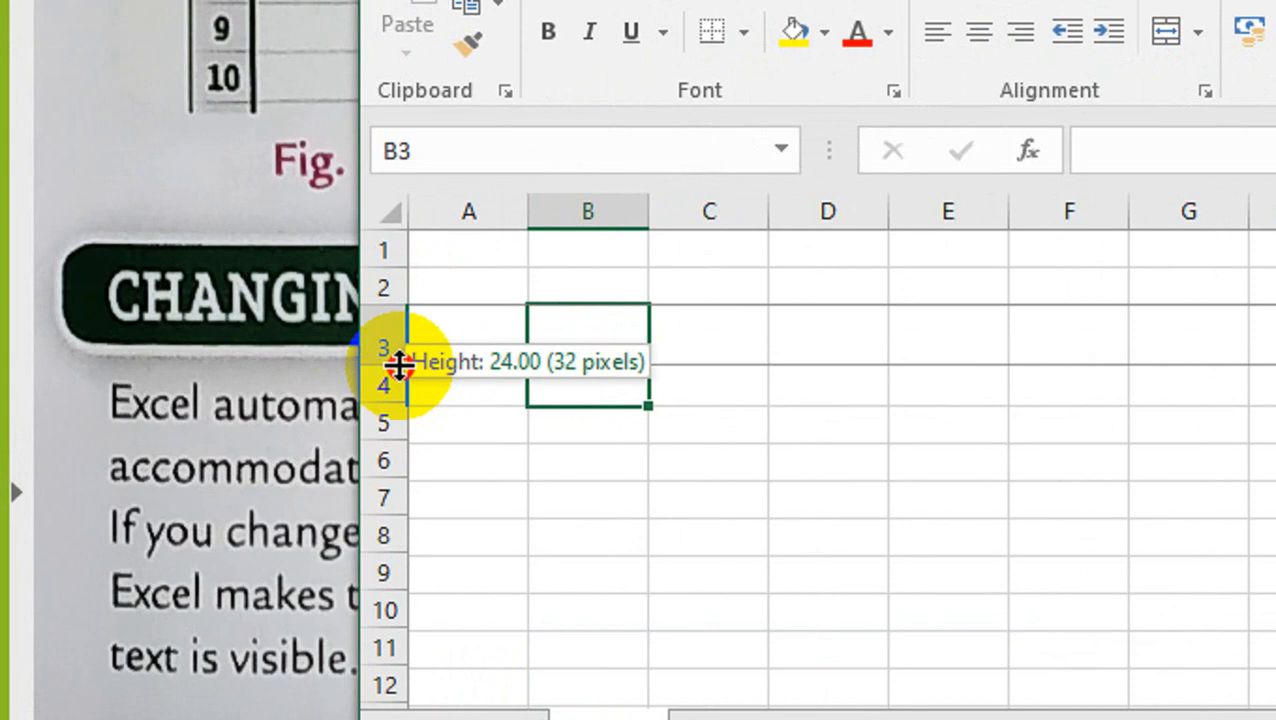
left_click_drag(399, 365, 417, 395)
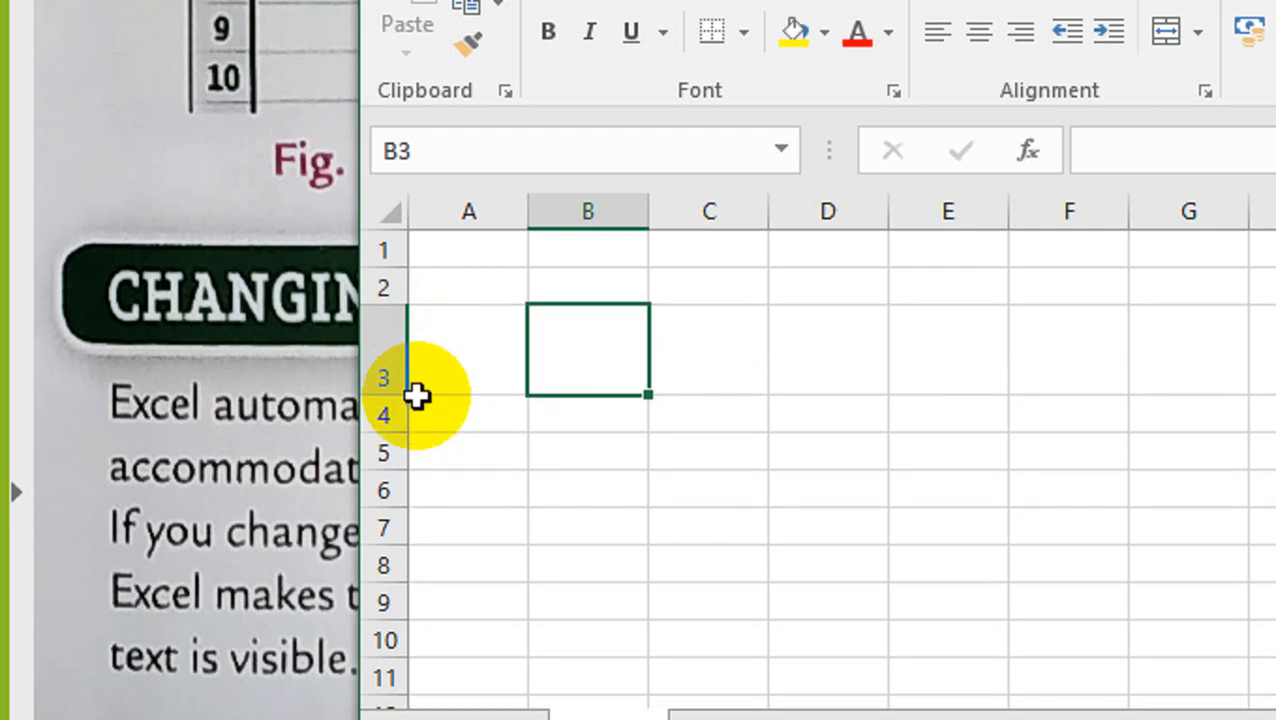
Step: Widen column B manually to about 11.00 and adjust row 3's height to about 35.25 points
left_click_drag(644, 196, 677, 213)
mouse_move(381, 399)
left_mouse_down()
mouse_move(375, 432)
mouse_move(376, 393)
left_mouse_up()
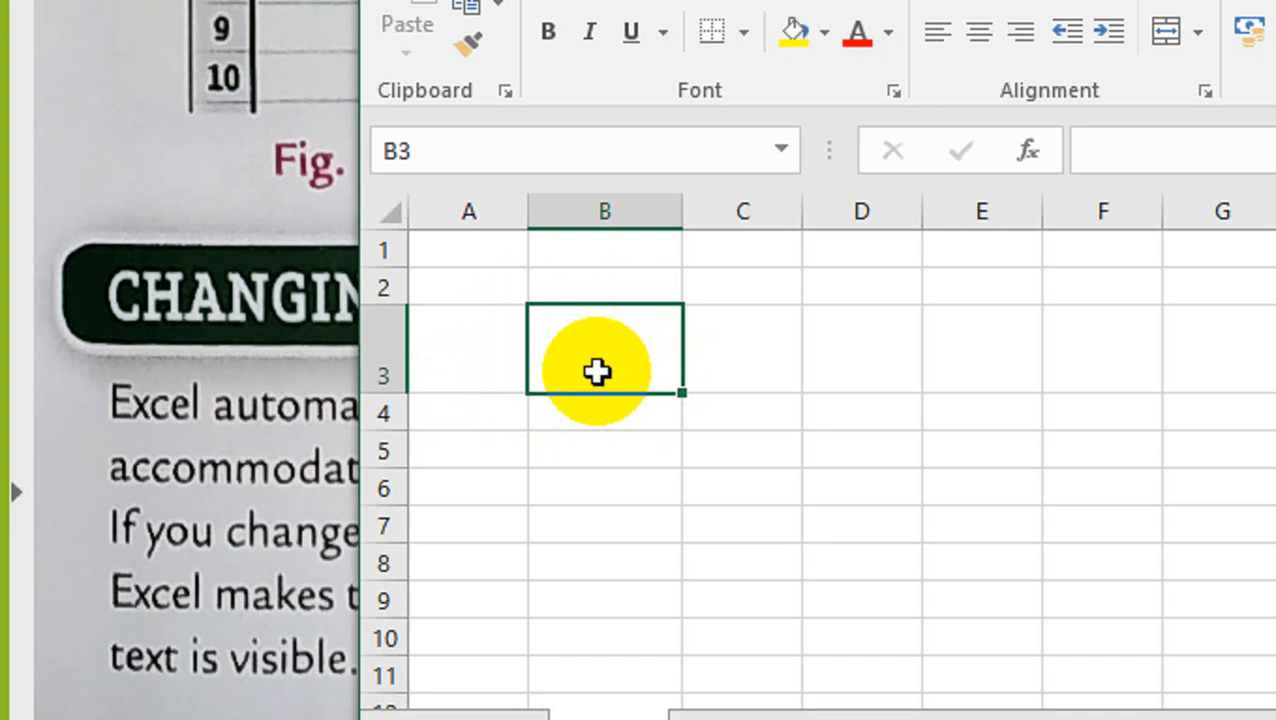
left_click_drag(681, 200, 681, 204)
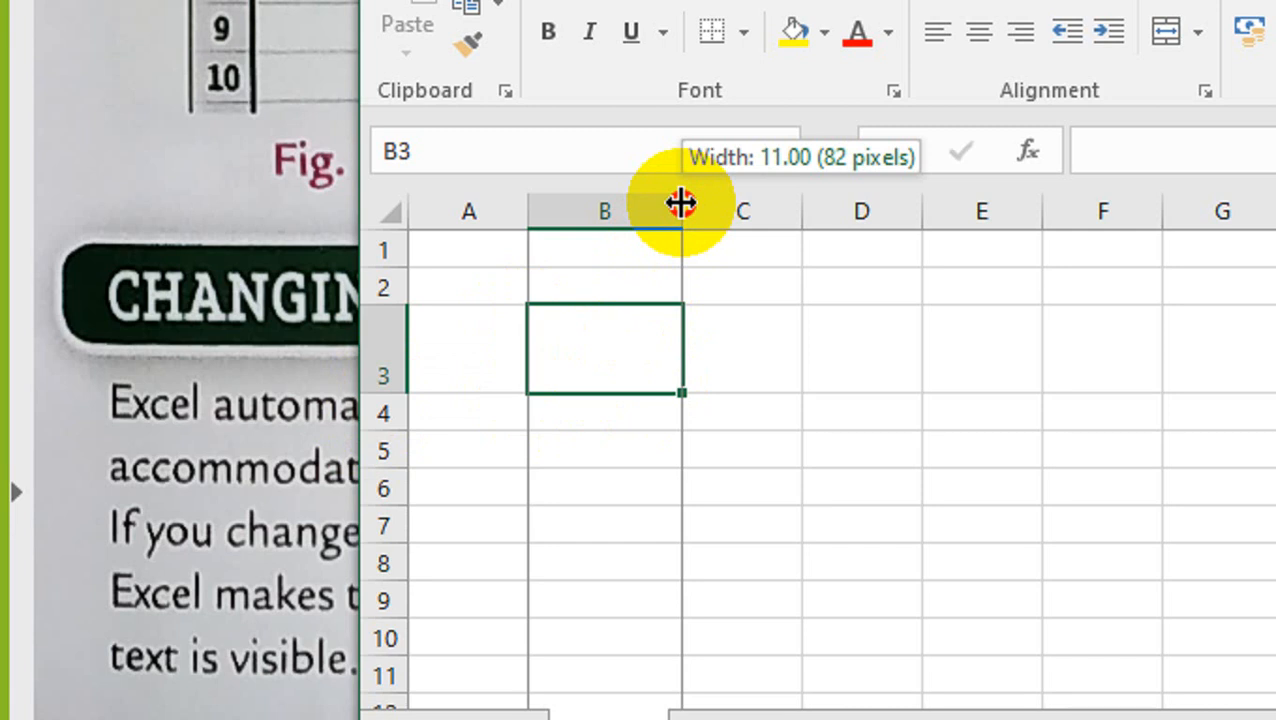
left_click_drag(681, 204, 681, 204)
left_click_drag(396, 393, 393, 391)
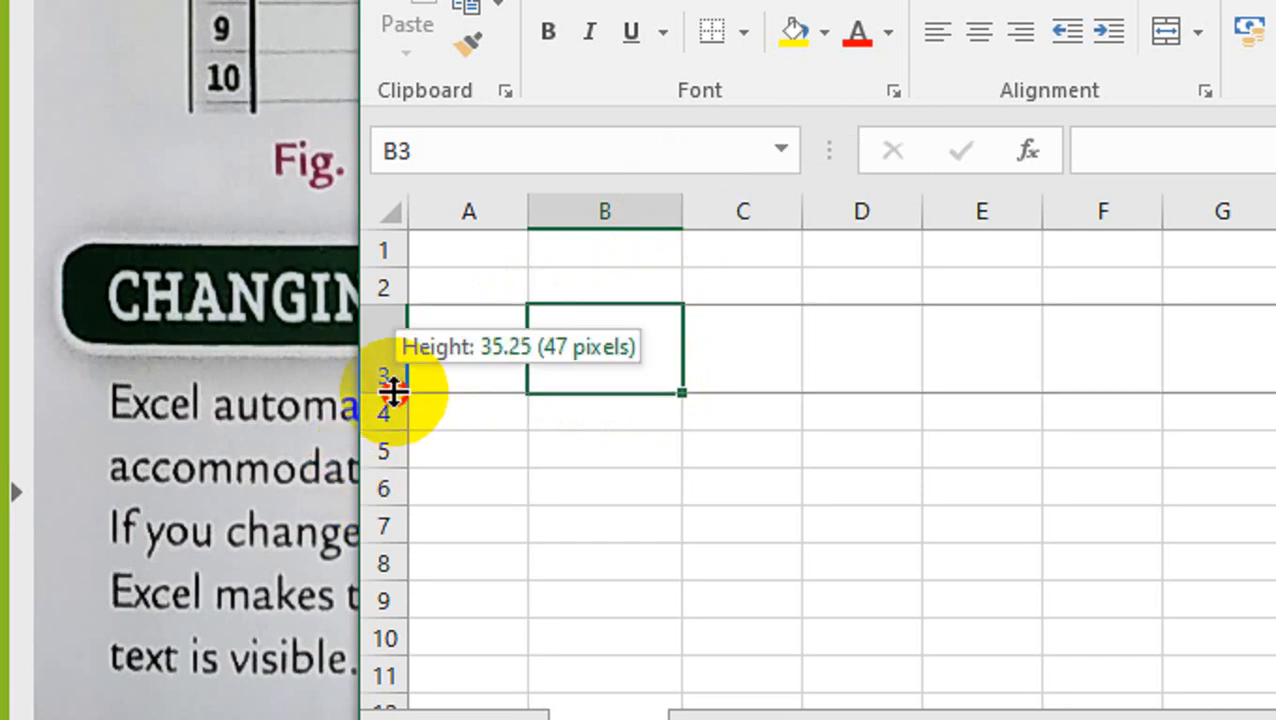
left_click_drag(393, 391, 393, 392)
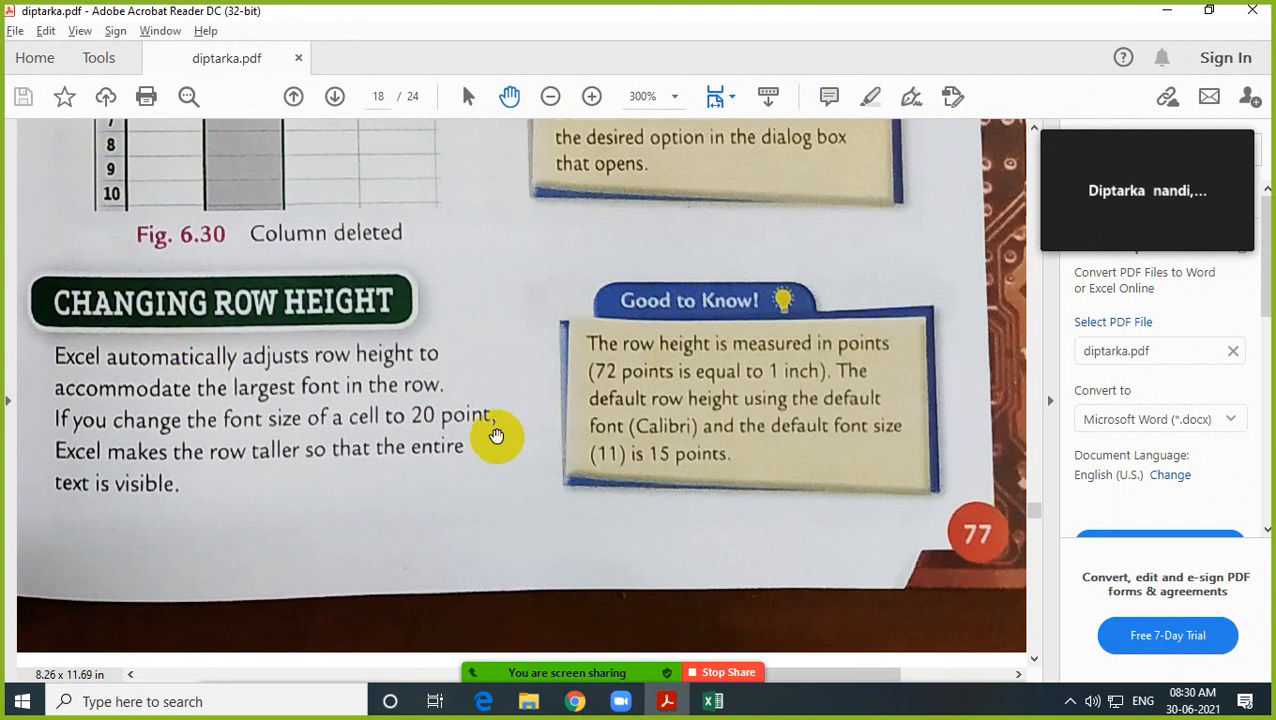
Step: Read the PDF textbook's instructions and figures on changing the height of single and several rows
scroll(510, 350, "down", 3)
scroll(510, 350, "down", 10)
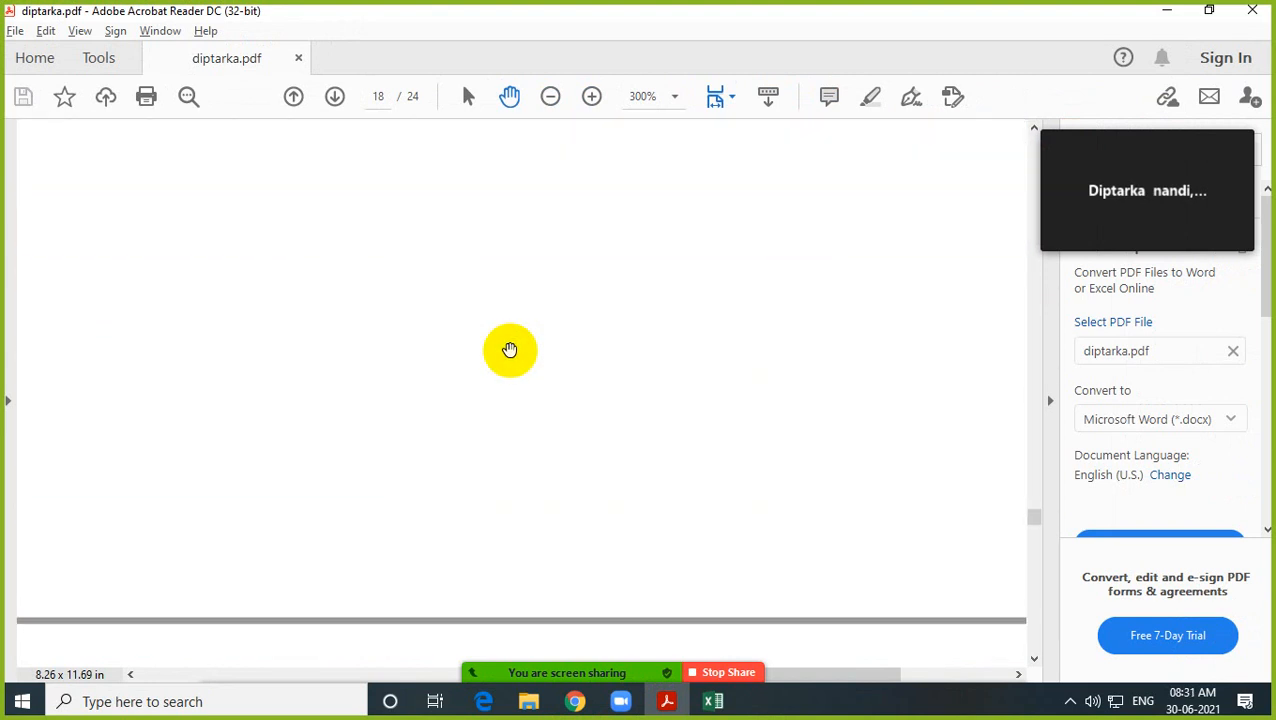
scroll(513, 353, "down", 5)
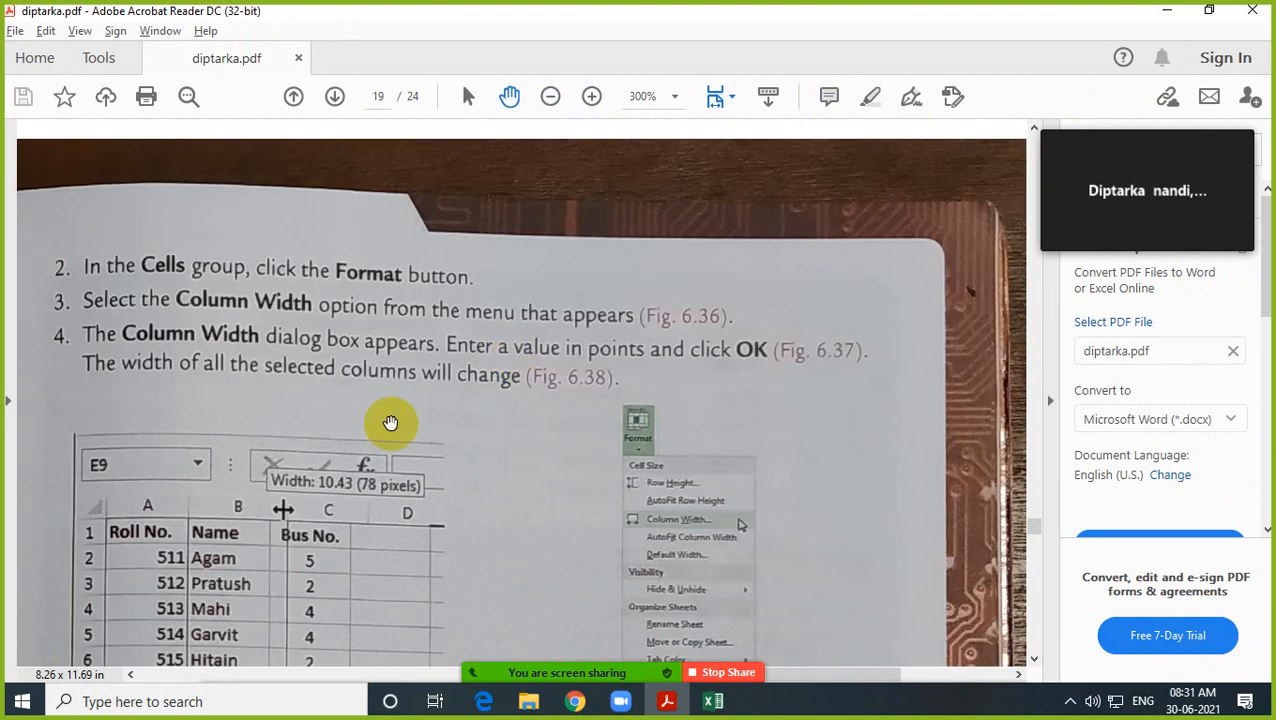
left_click_drag(332, 444, 1008, 441)
left_click_drag(514, 505, 831, 442)
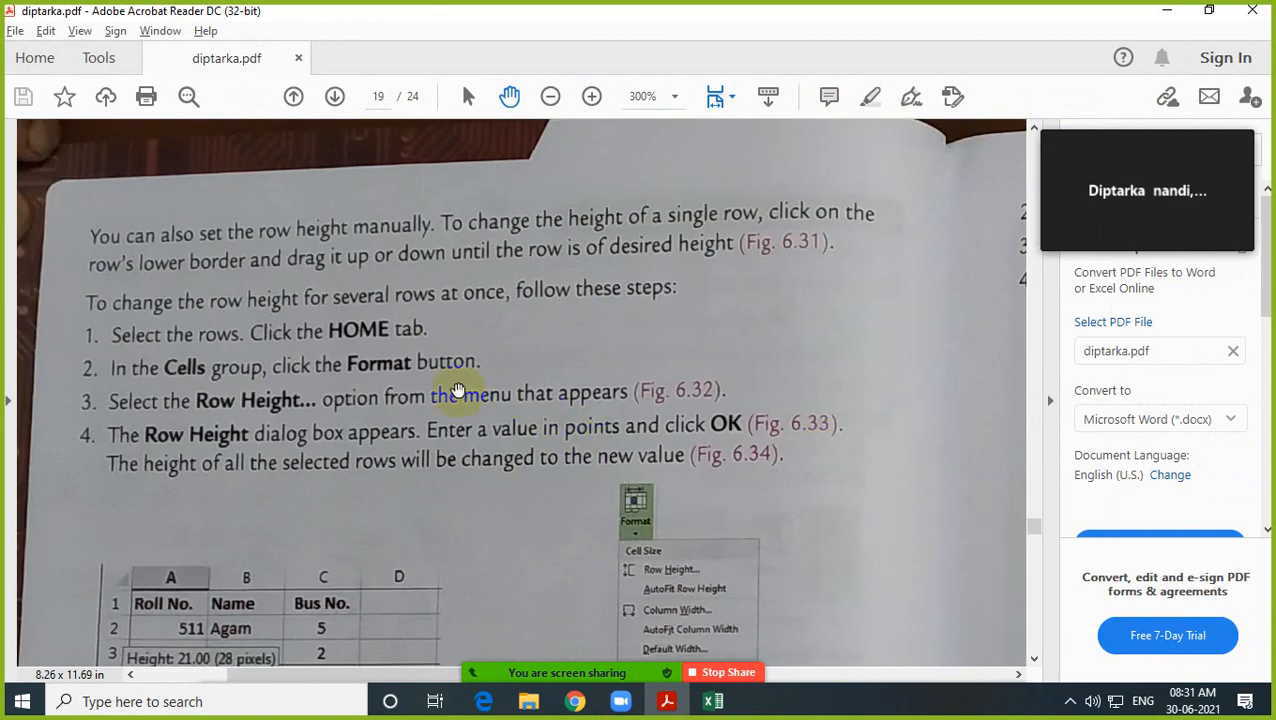
left_click_drag(456, 390, 462, 356)
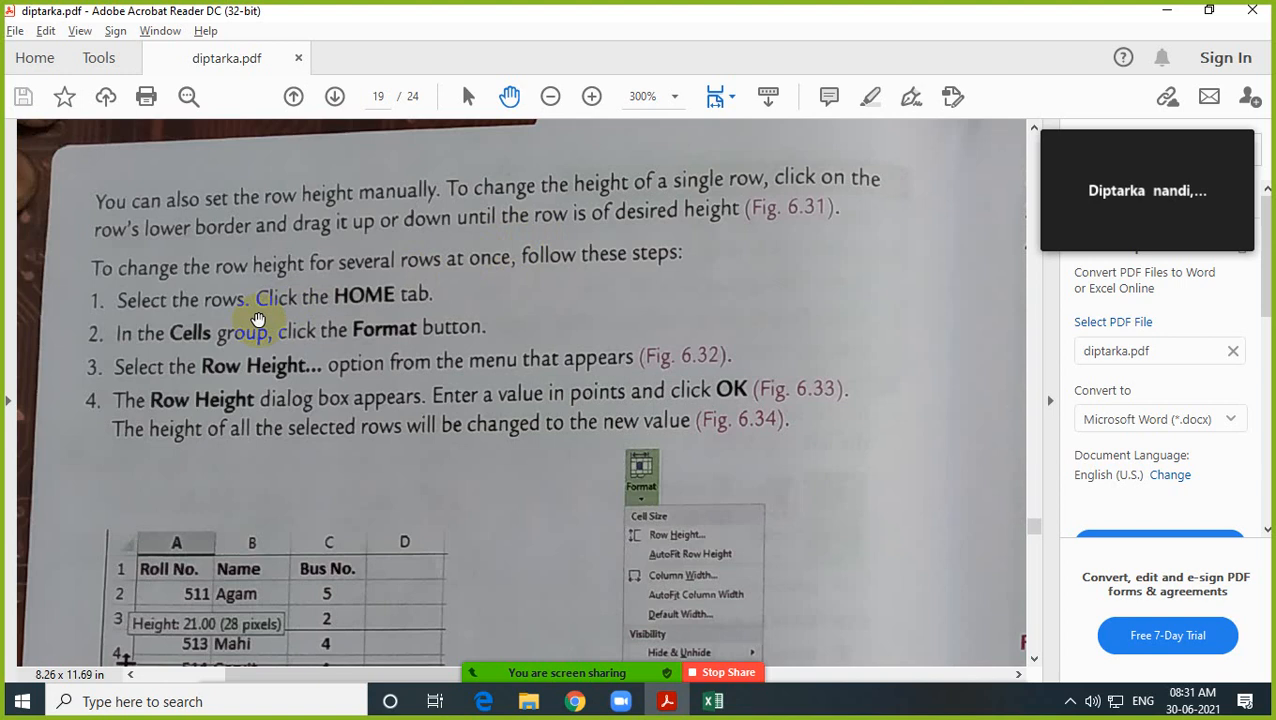
scroll(276, 456, "down", 3)
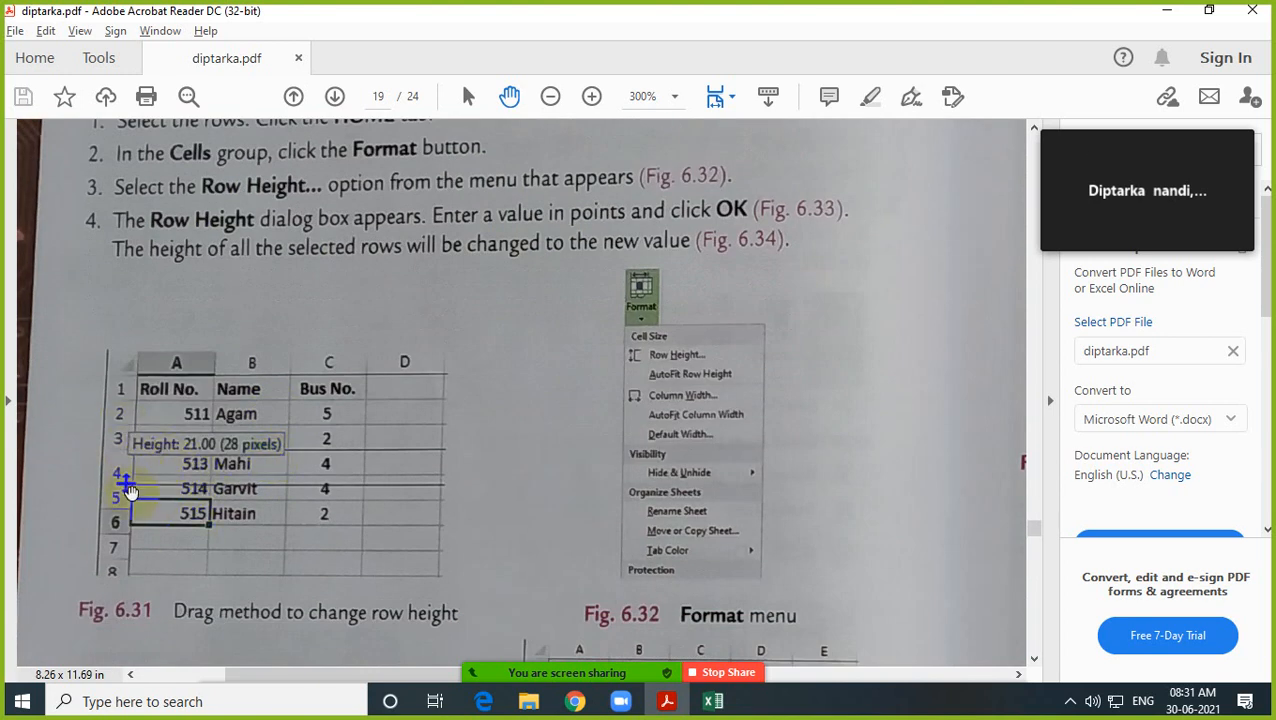
scroll(127, 516, "down", 2)
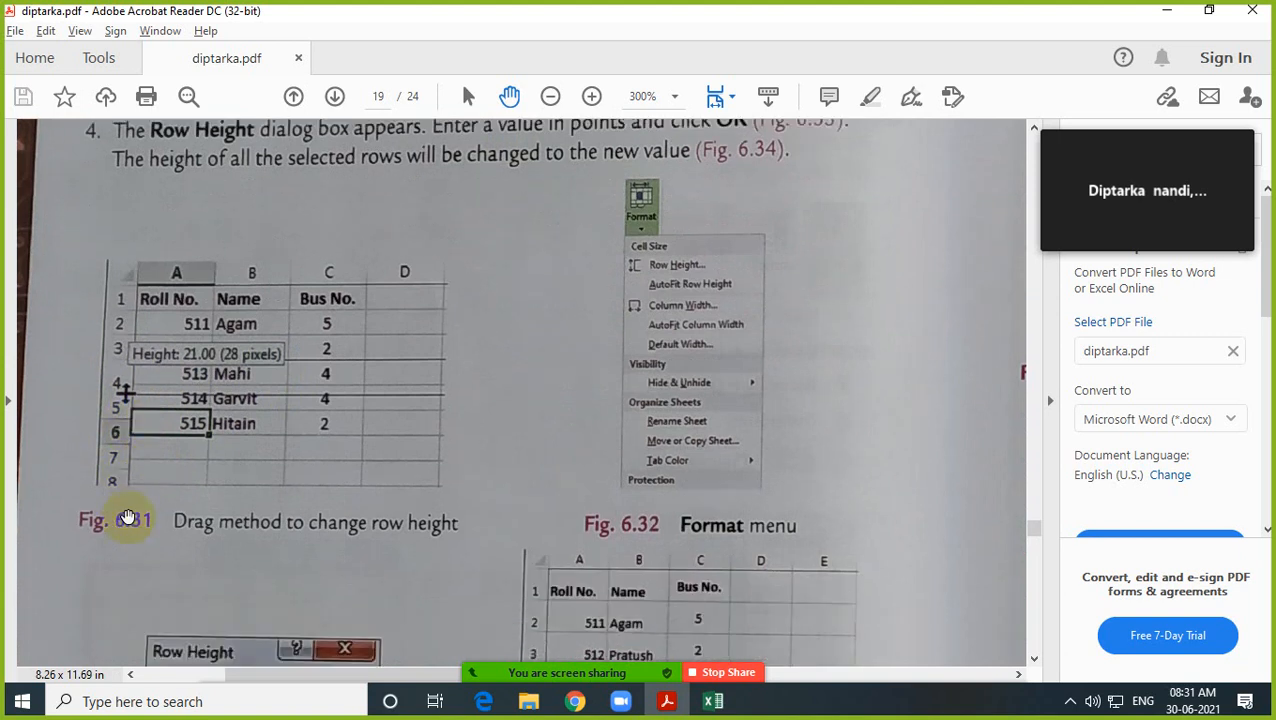
scroll(127, 516, "down", 4)
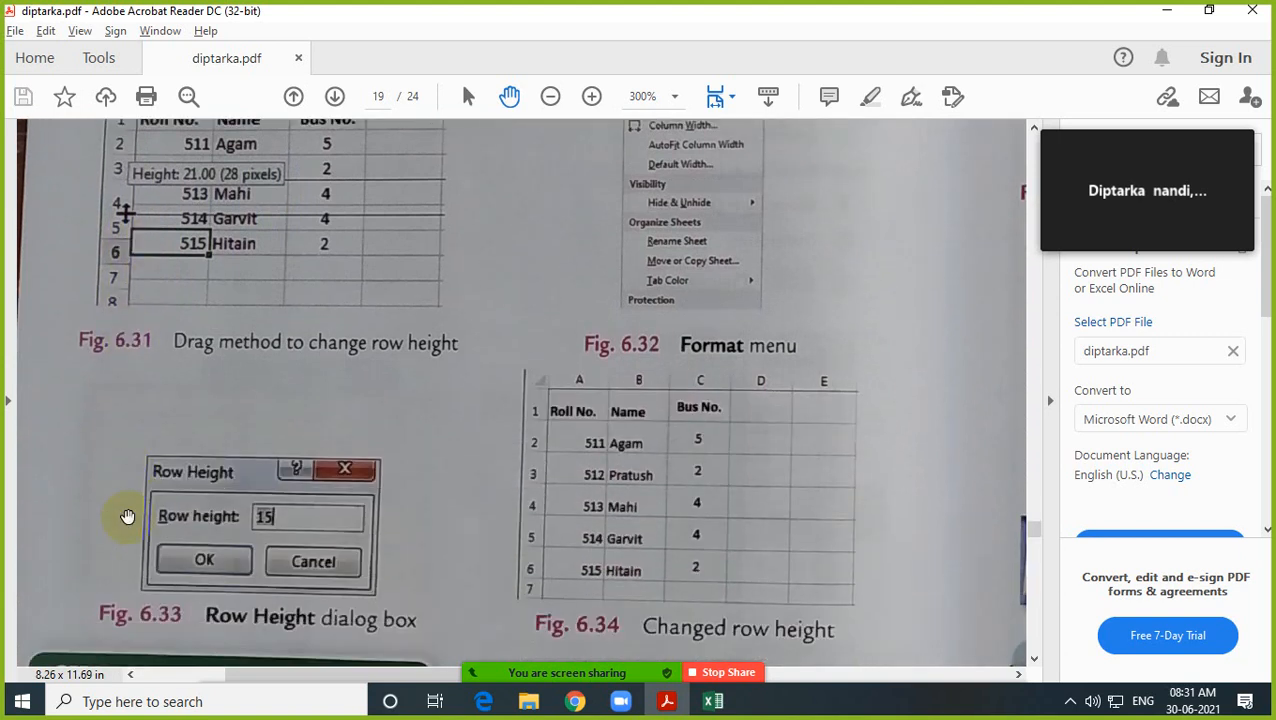
Step: Switch to the Excel workbook and set the row height of the cells B2:J7 to 15
key("alt+Tab")
left_click(268, 340)
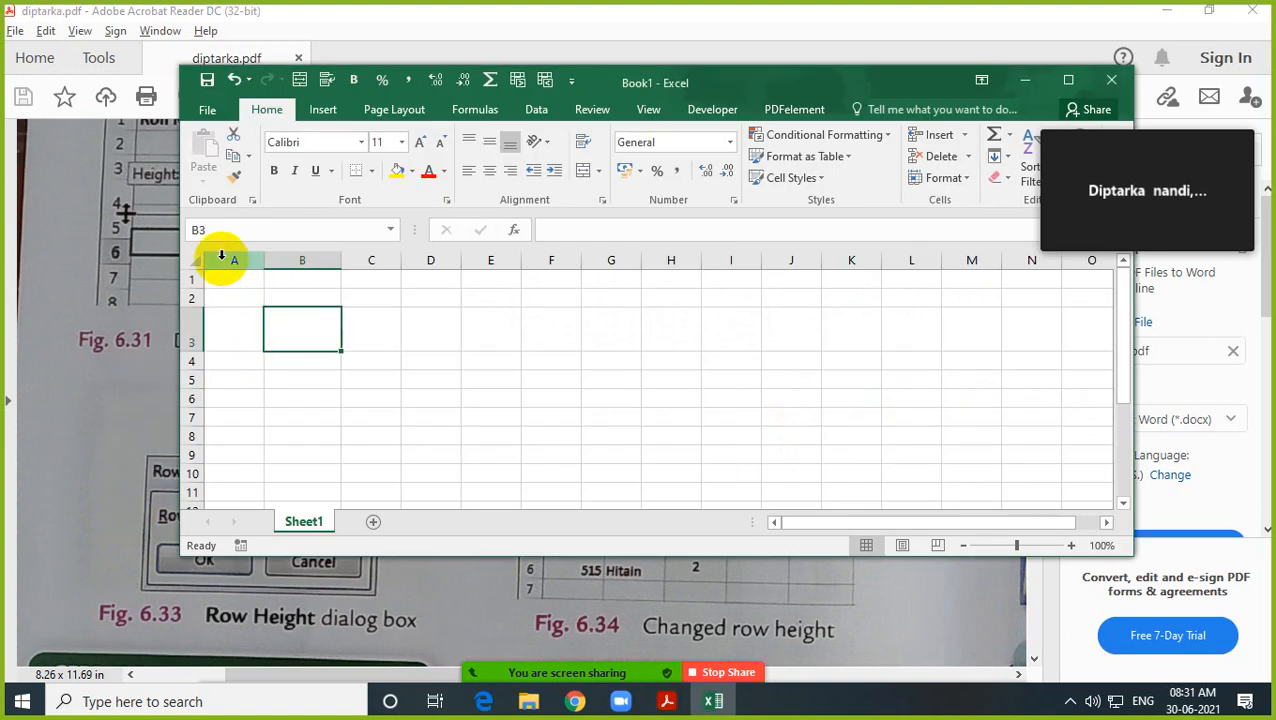
left_click_drag(308, 288, 778, 428)
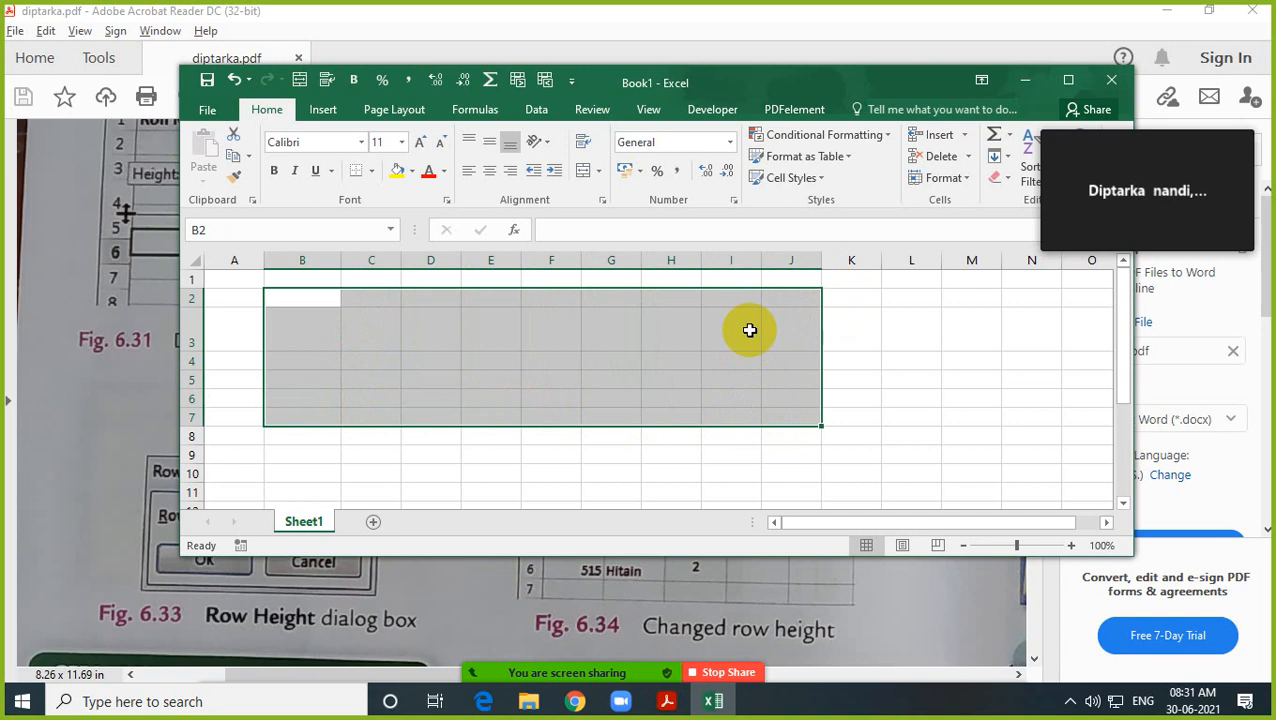
left_click(972, 184)
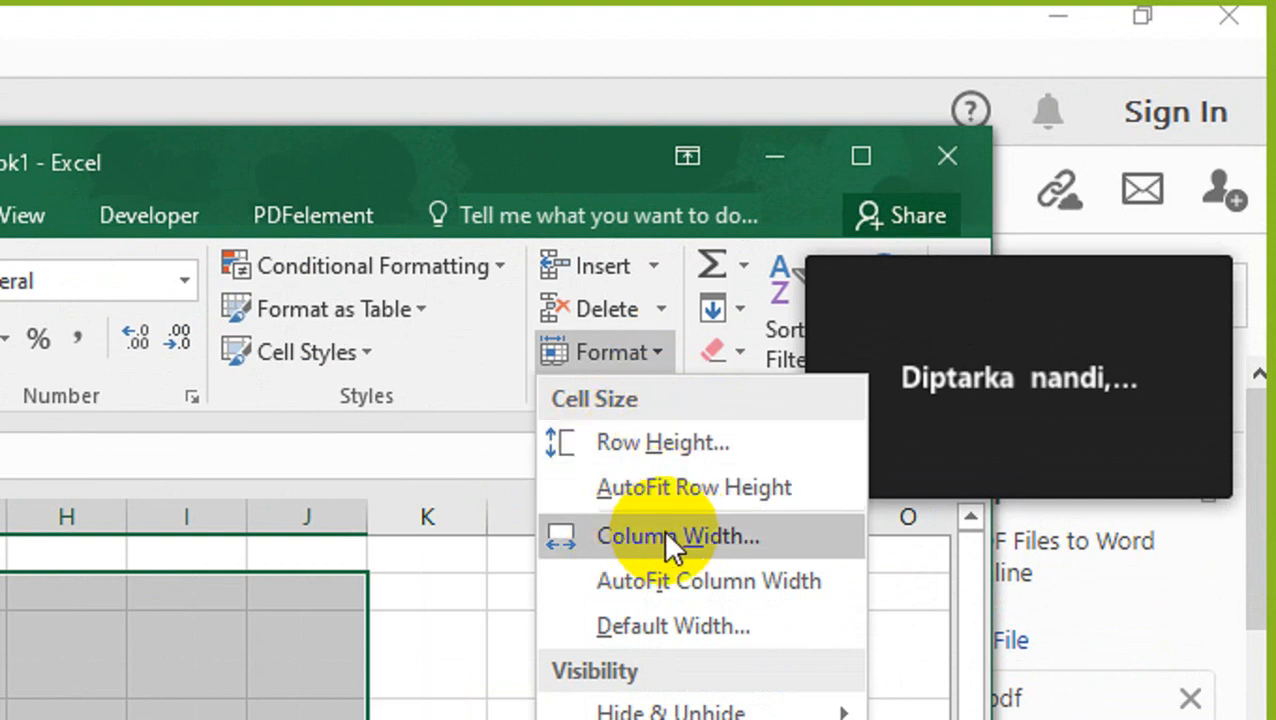
left_click(631, 445)
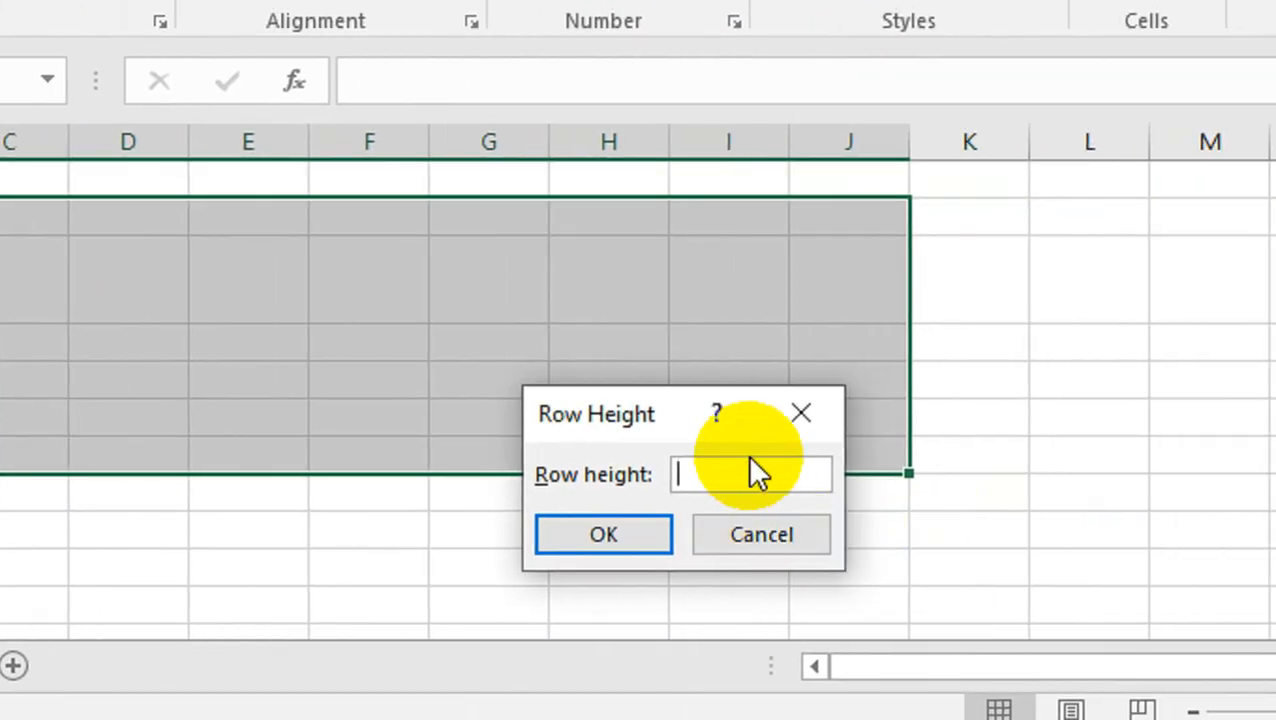
type("15")
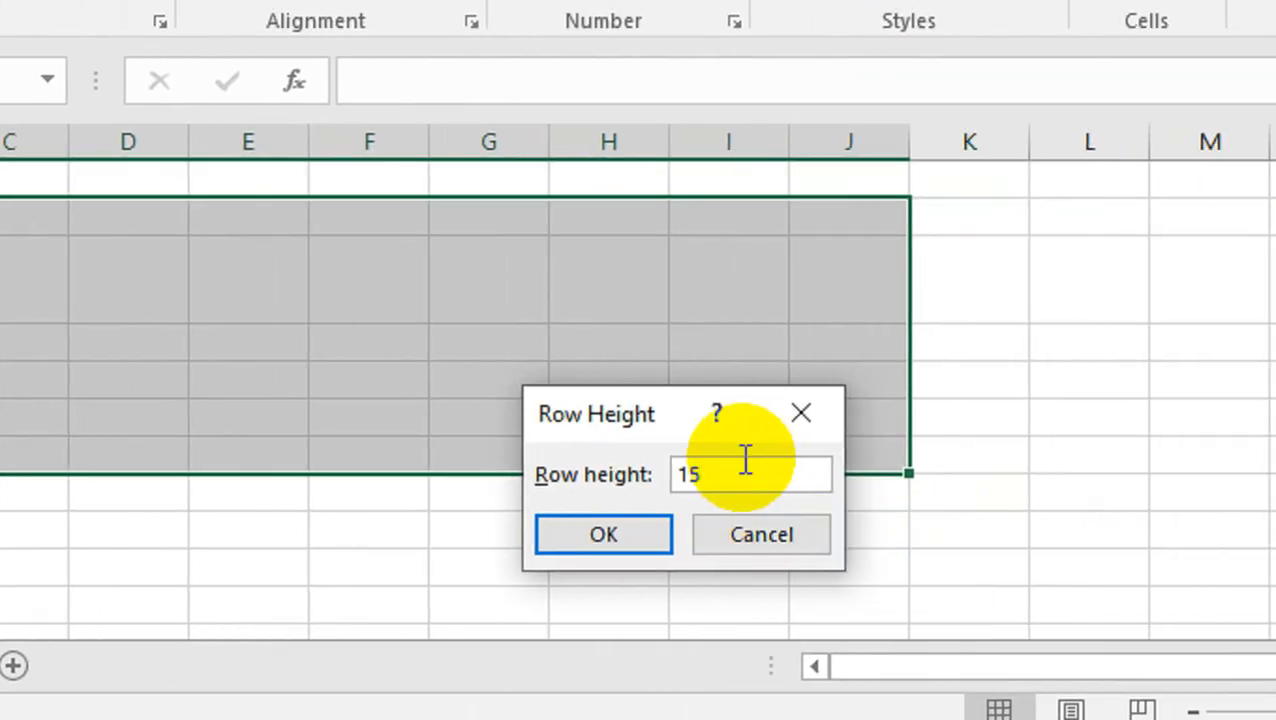
left_click(641, 534)
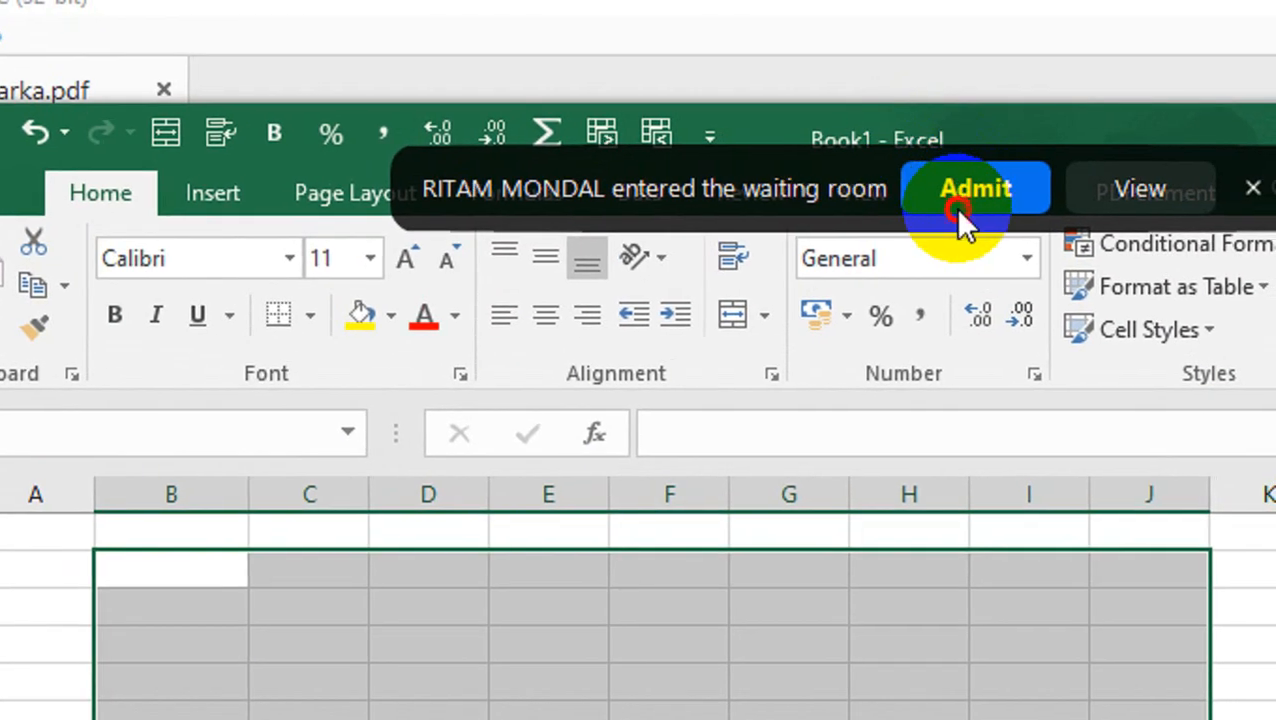
Step: Admit the waiting participant to the meeting
left_click(962, 140)
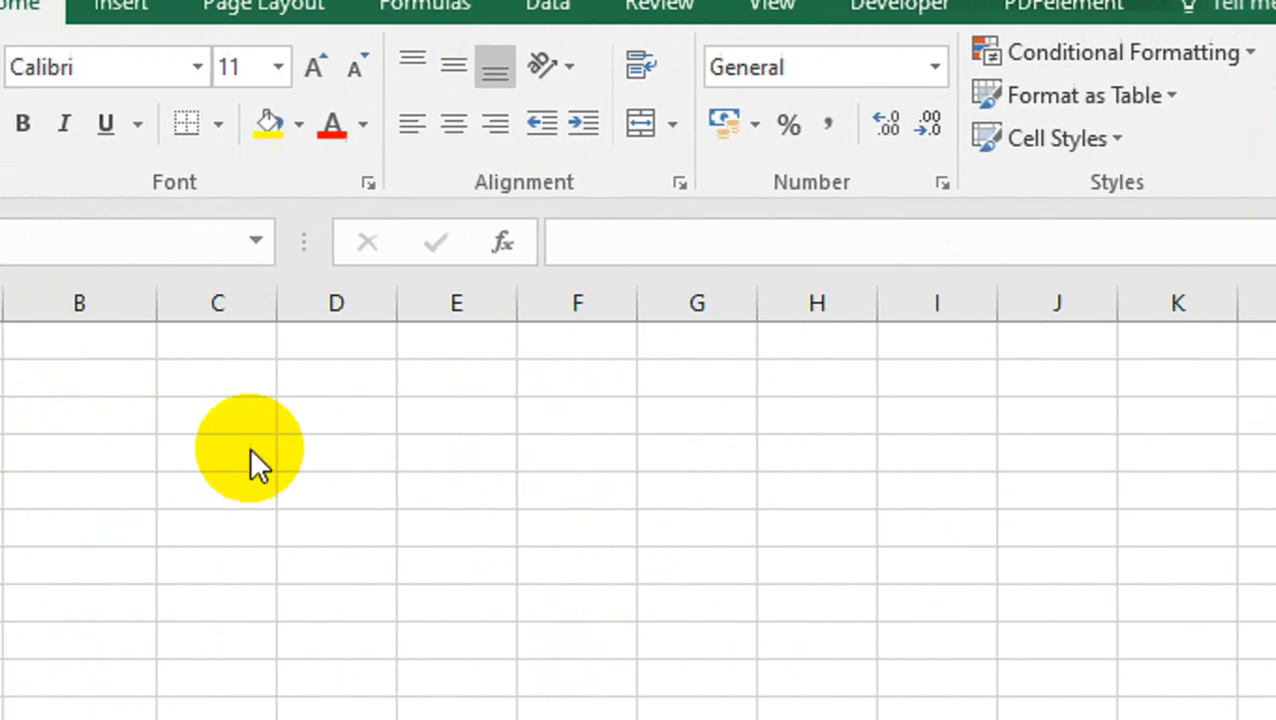
Step: Reselect the cells B2:J7 and reapply a row height of 15
left_click_drag(70, 377, 1038, 565)
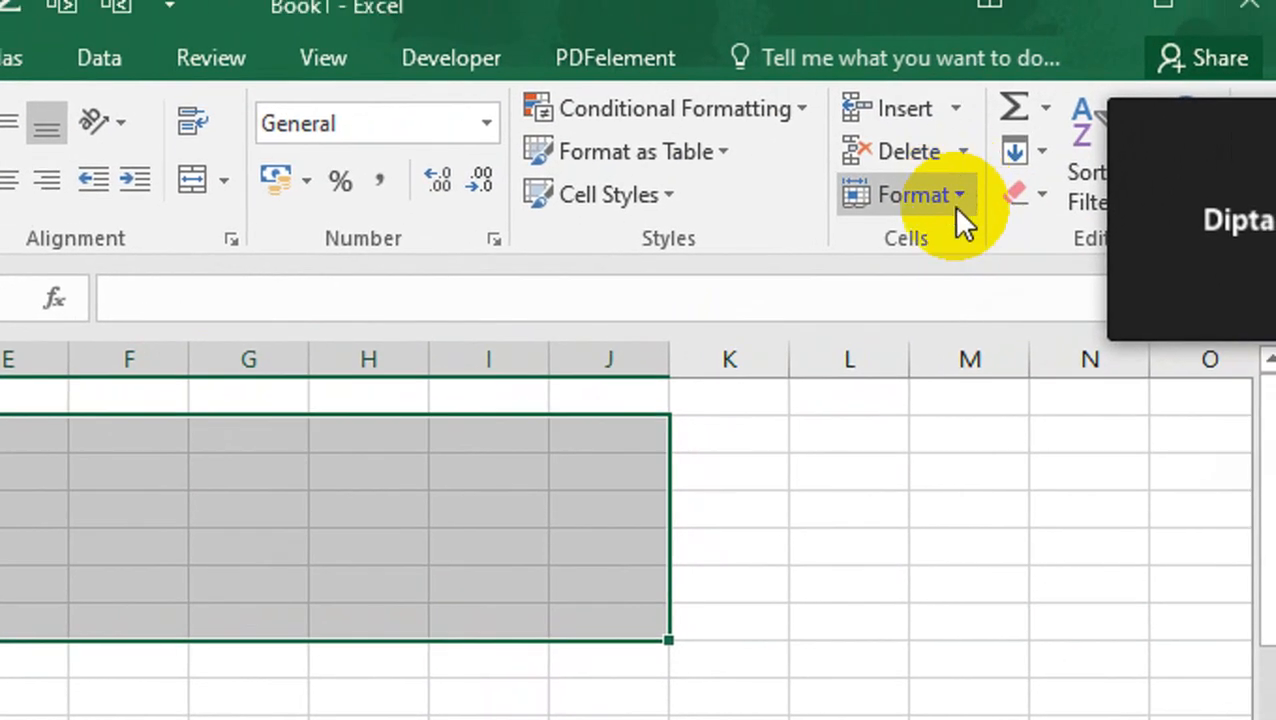
left_click(972, 176)
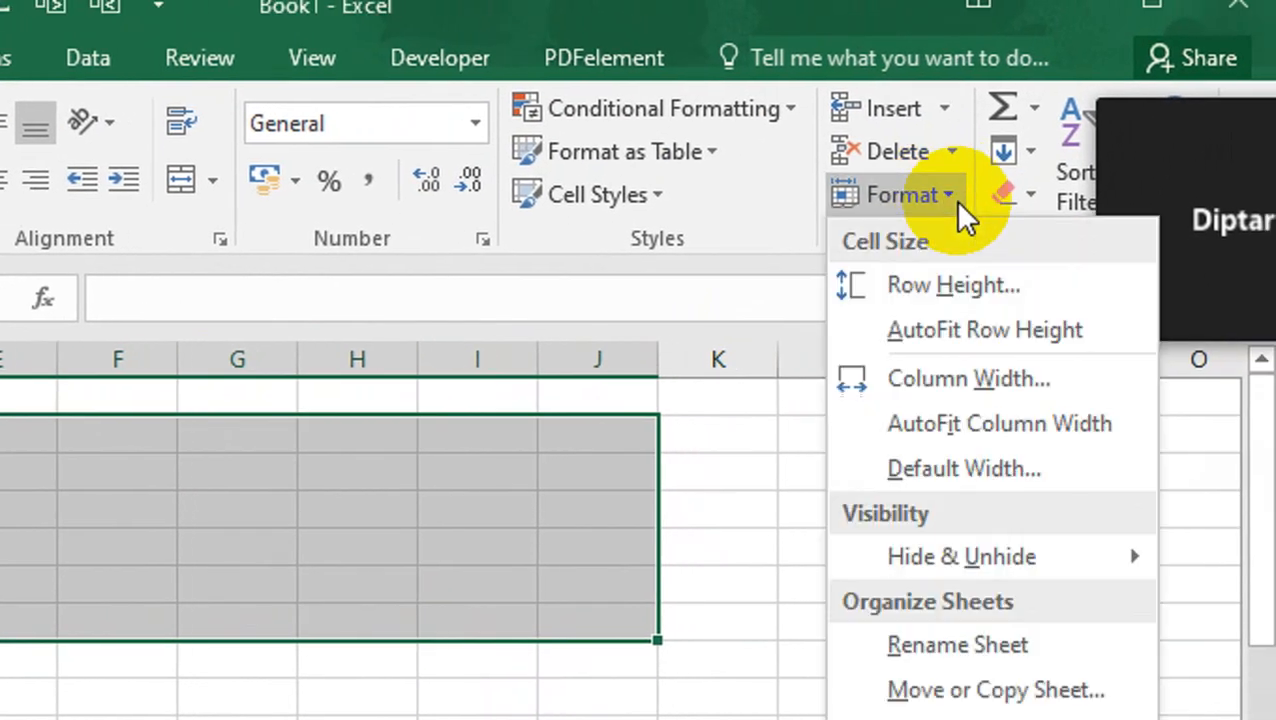
left_click(952, 285)
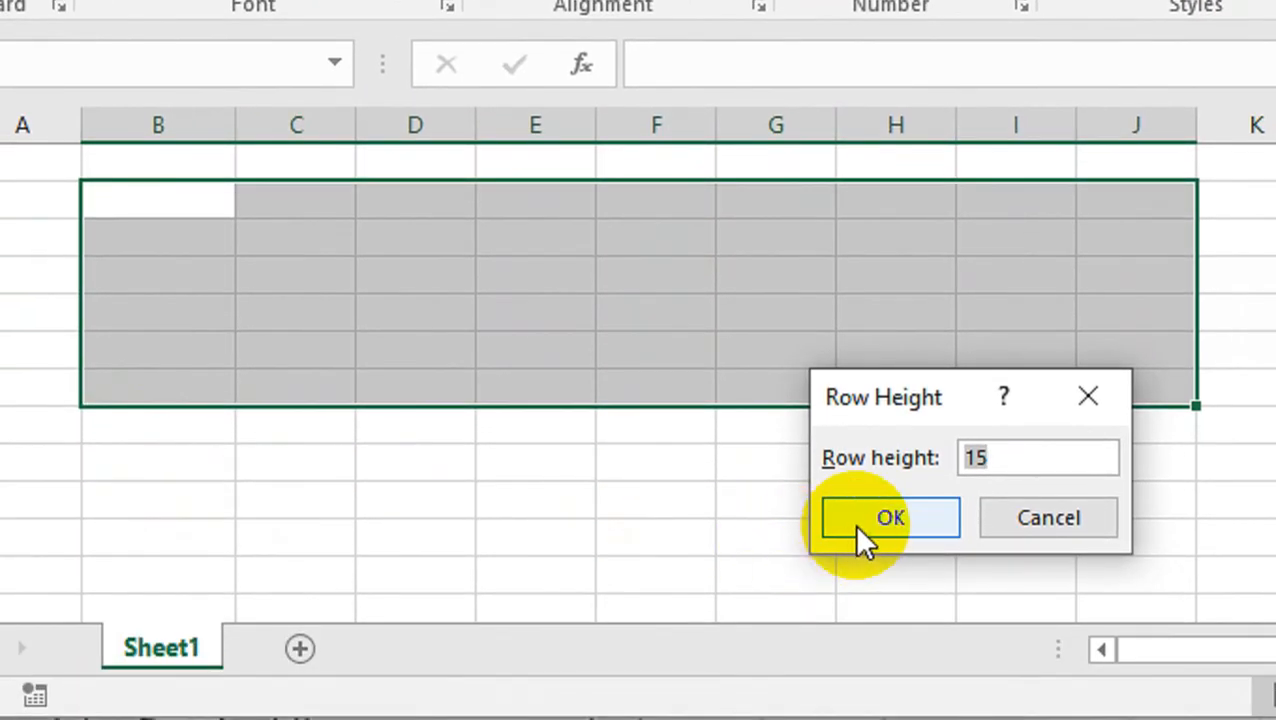
left_click(855, 543)
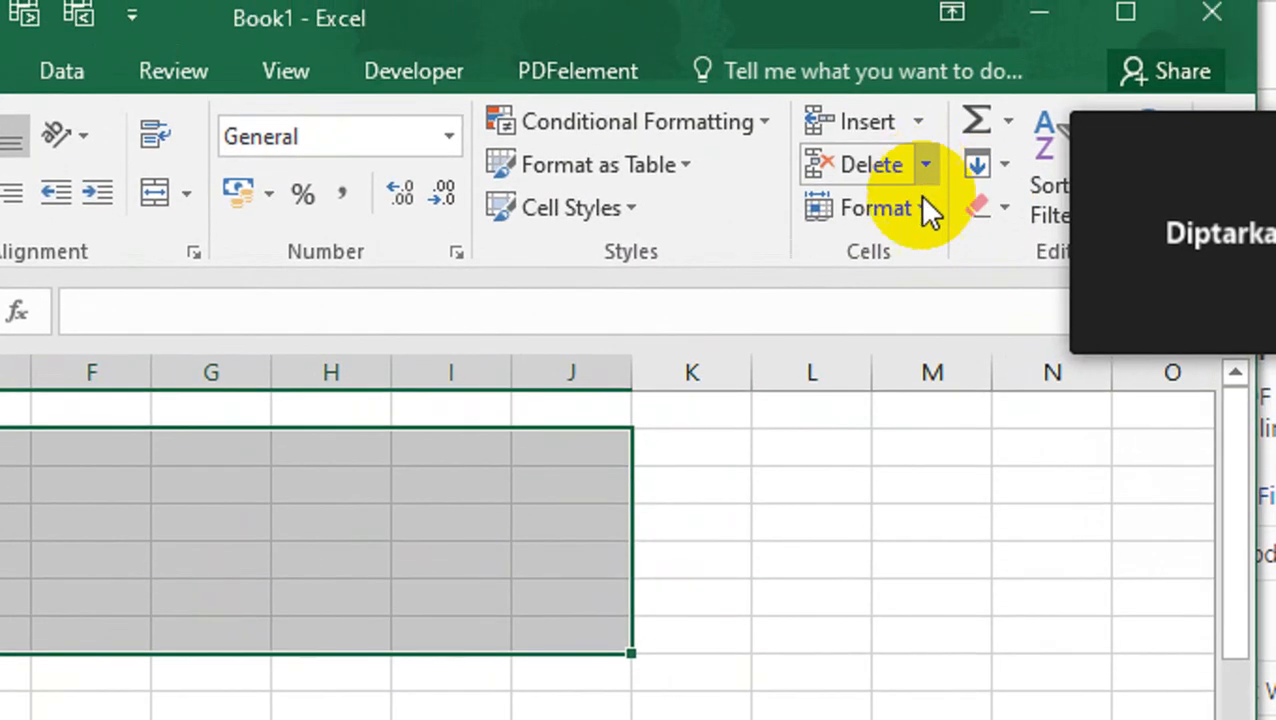
Step: Set the column width of the selected cells B2:J7 to 20
left_click(926, 210)
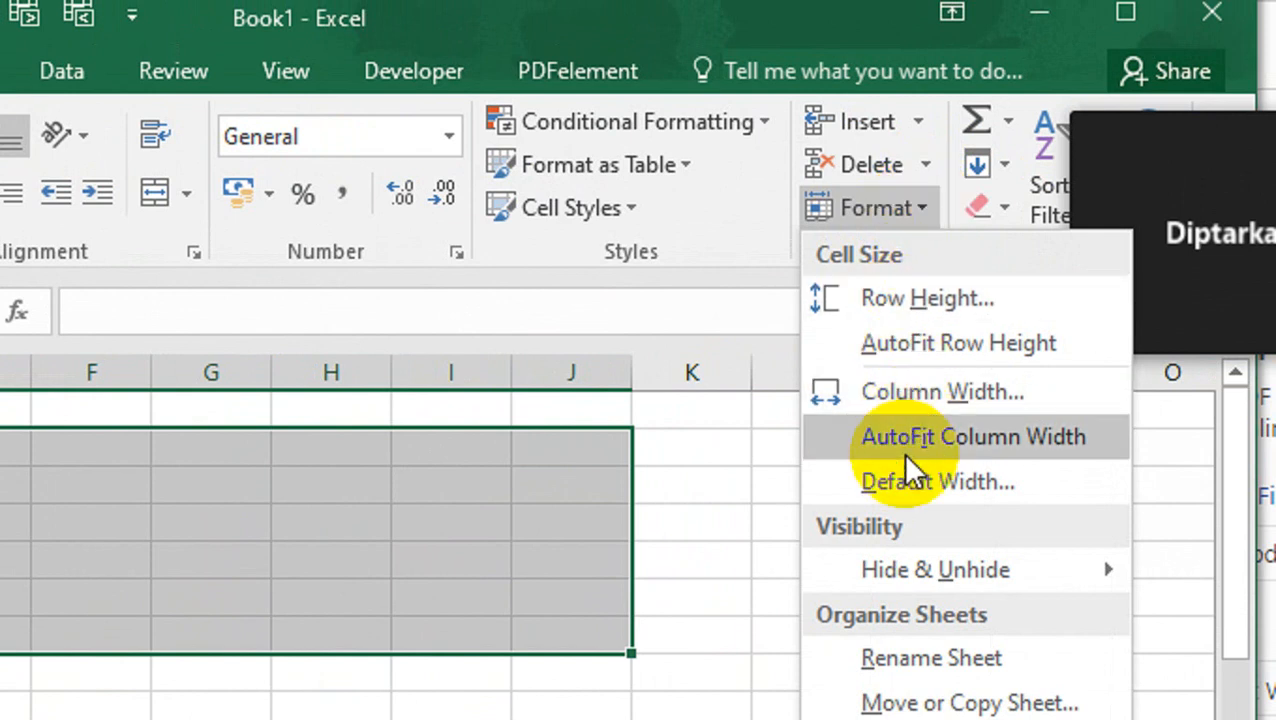
left_click(906, 410)
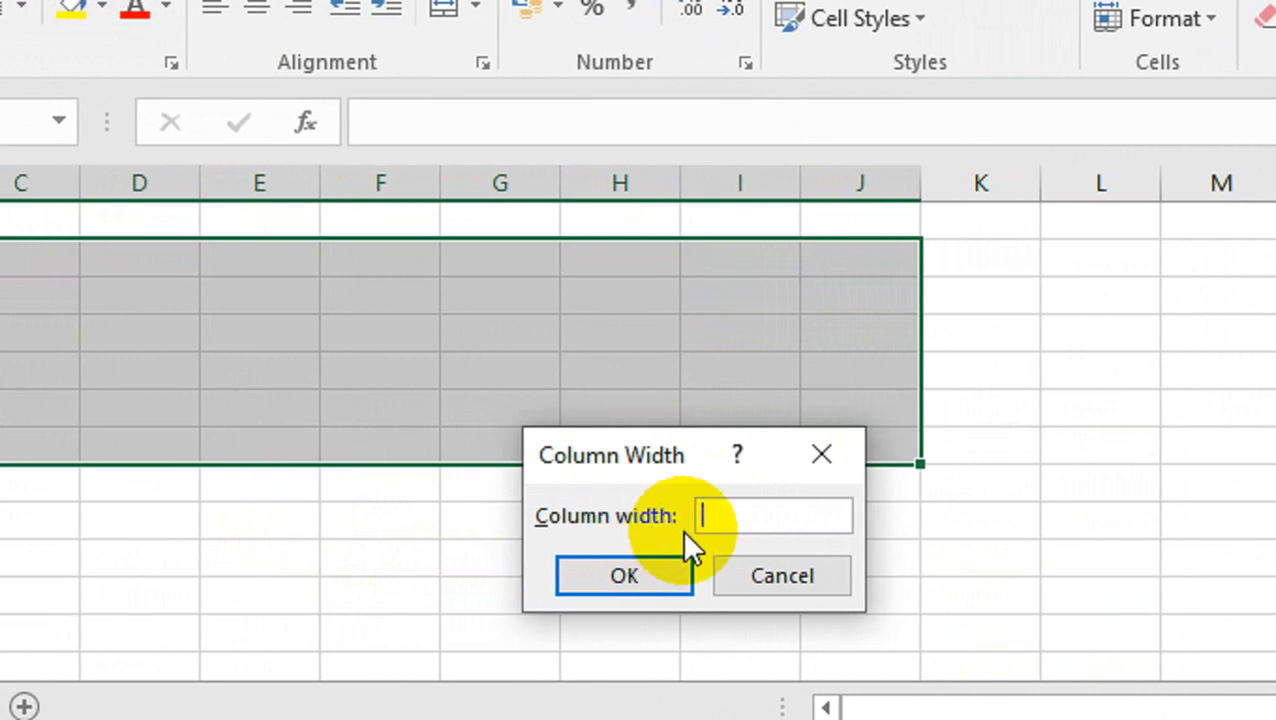
type("20")
key("Return")
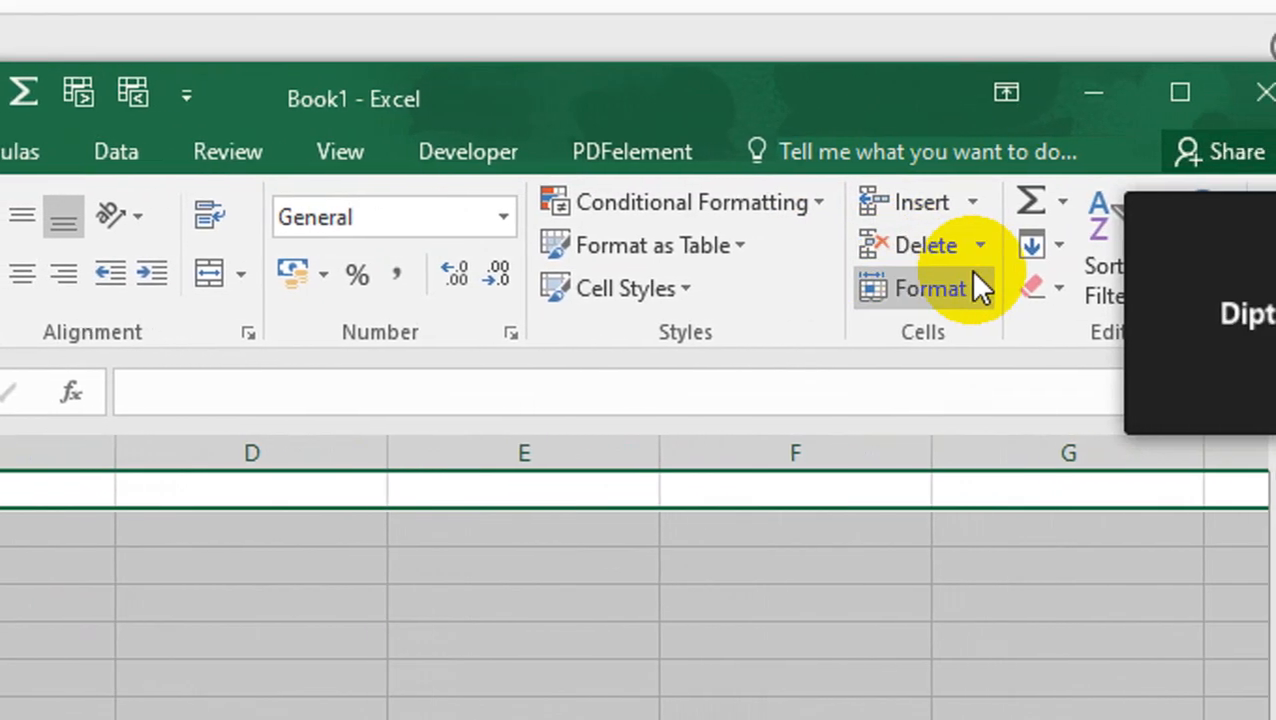
Step: Set the column width of the selected columns B to J to 10
left_click(958, 291)
left_click(950, 466)
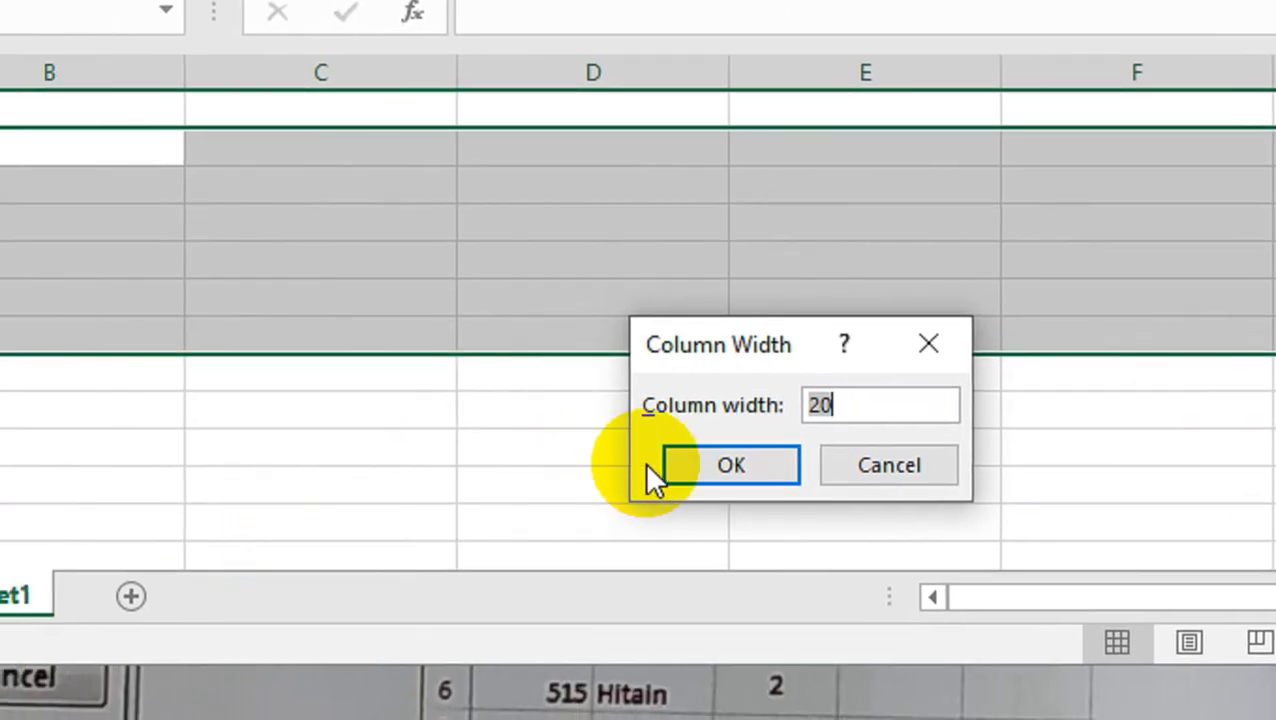
type("10")
key("Return")
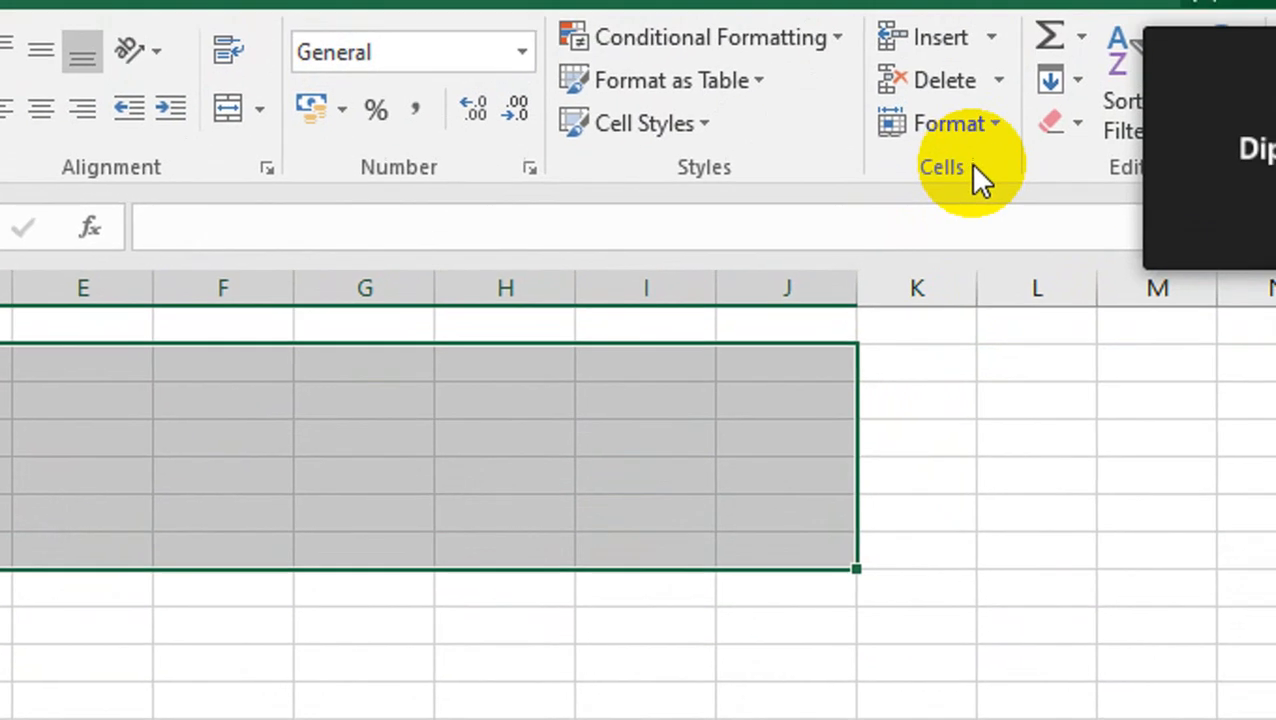
Step: Open the sheet's default column width setting and accept the standard width of 8.43
left_click(997, 123)
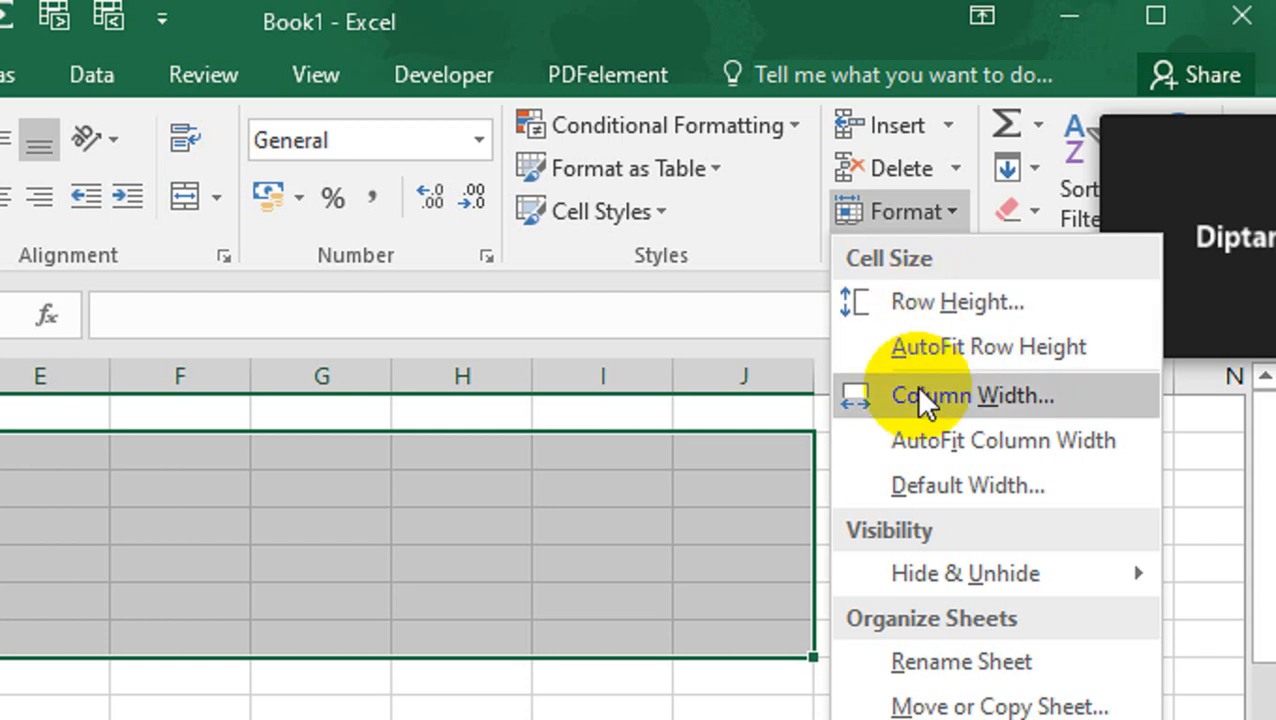
left_click(924, 490)
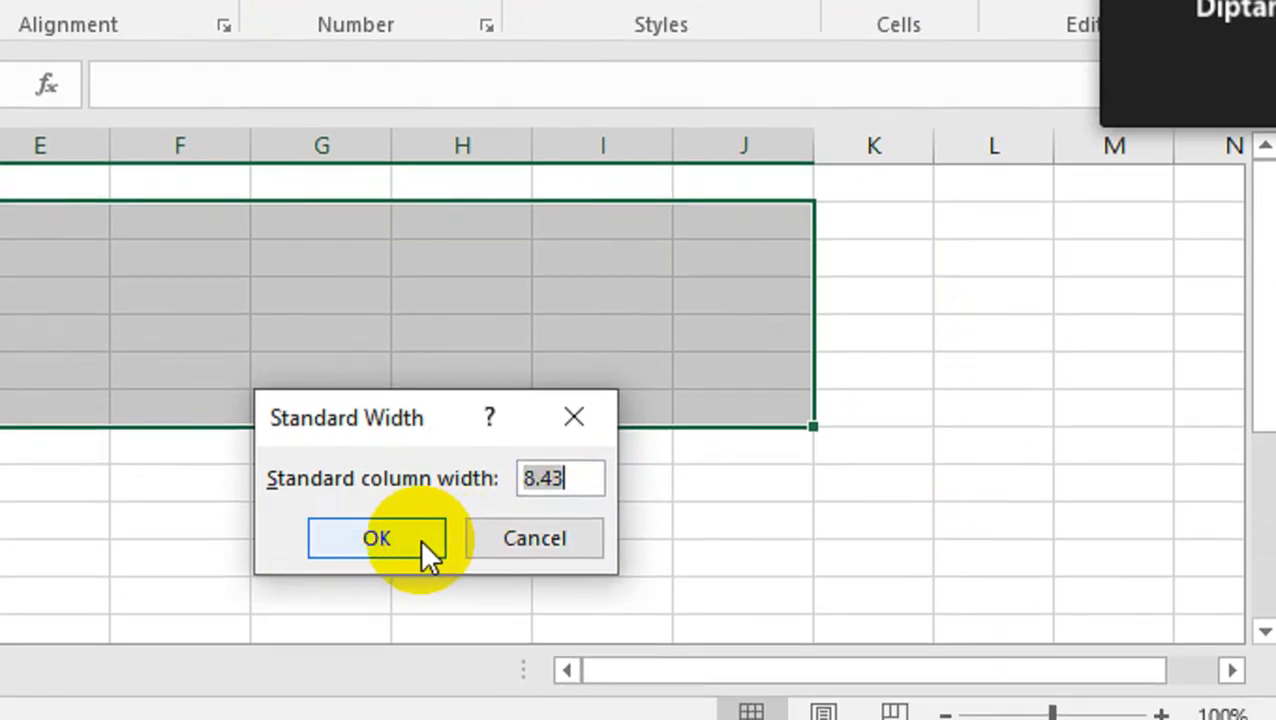
left_click(420, 578)
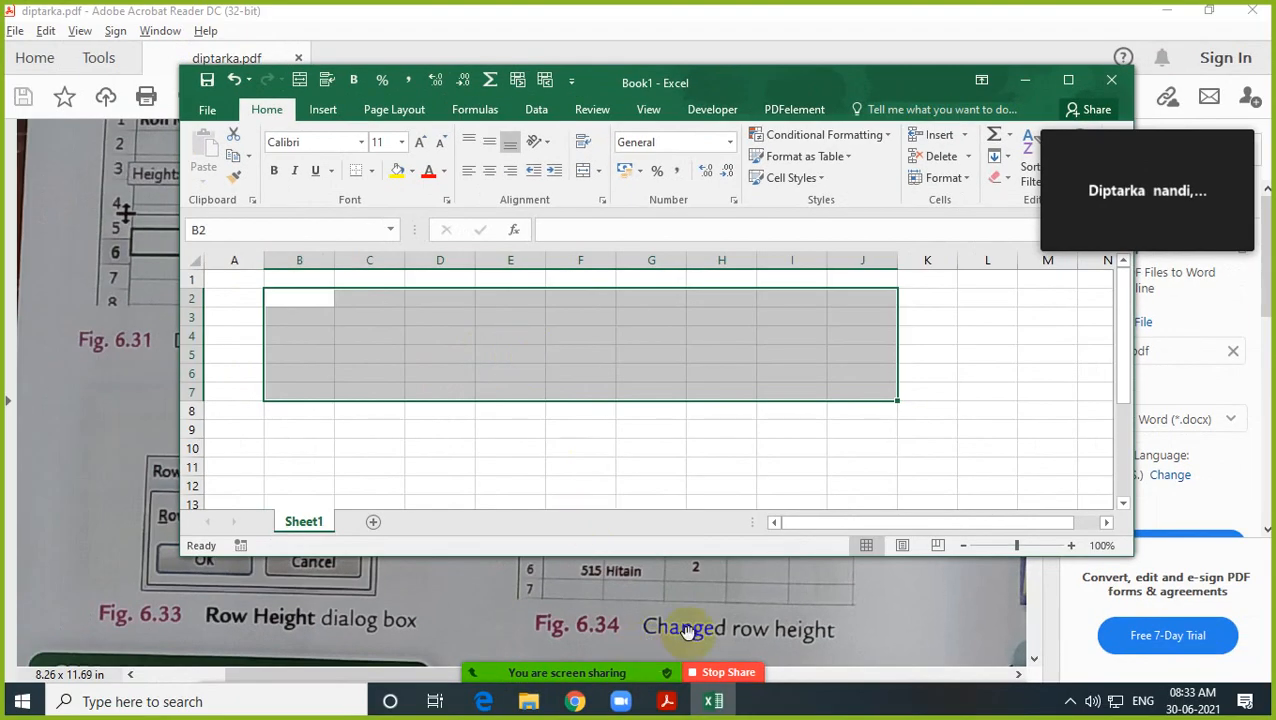
Step: Switch back to the PDF textbook and view the section on changing column width
left_click(878, 615)
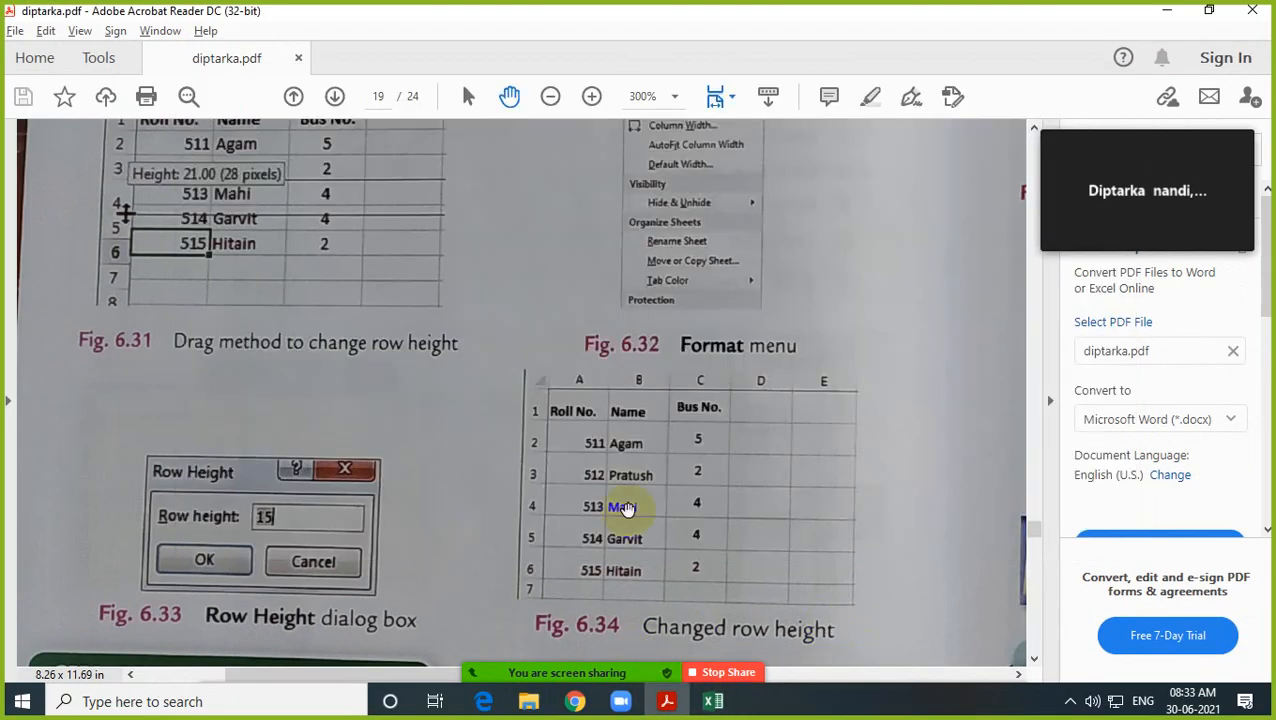
scroll(371, 558, "down", 5)
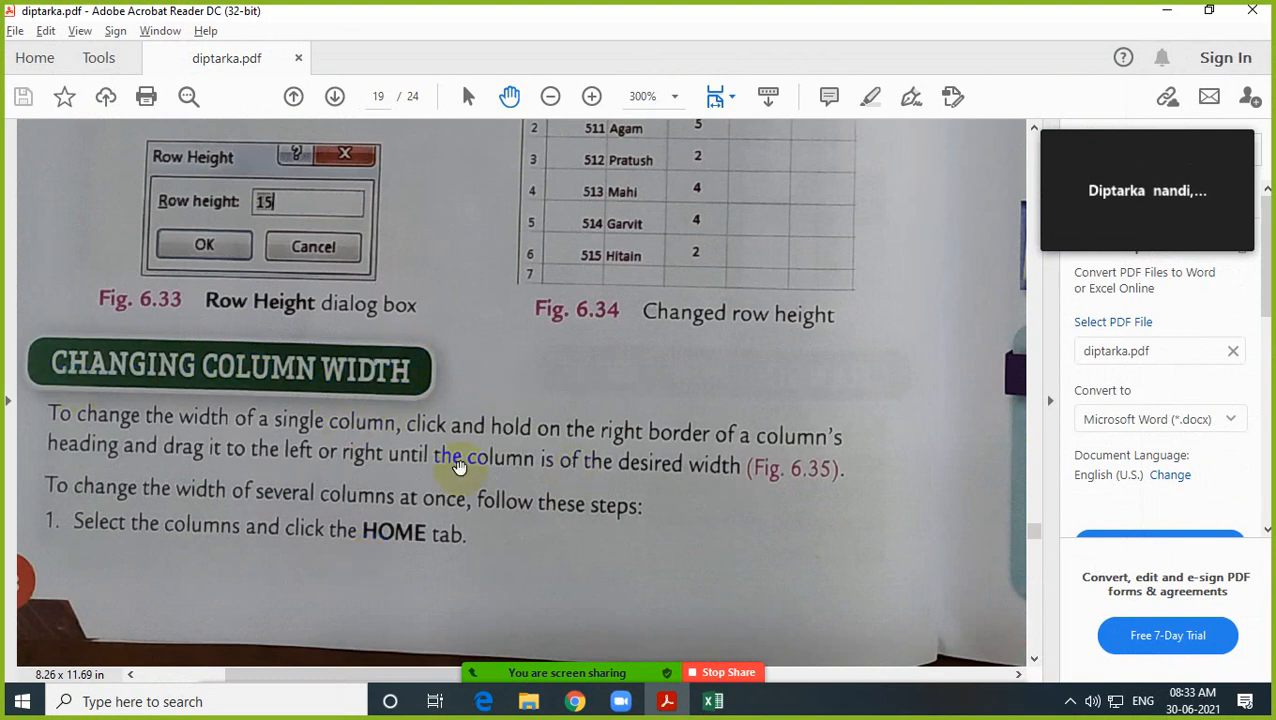
Step: Examine the textbook page on changing column width, including the Column Width dialog figures and the AutoFit note
scroll(447, 522, "down", 5)
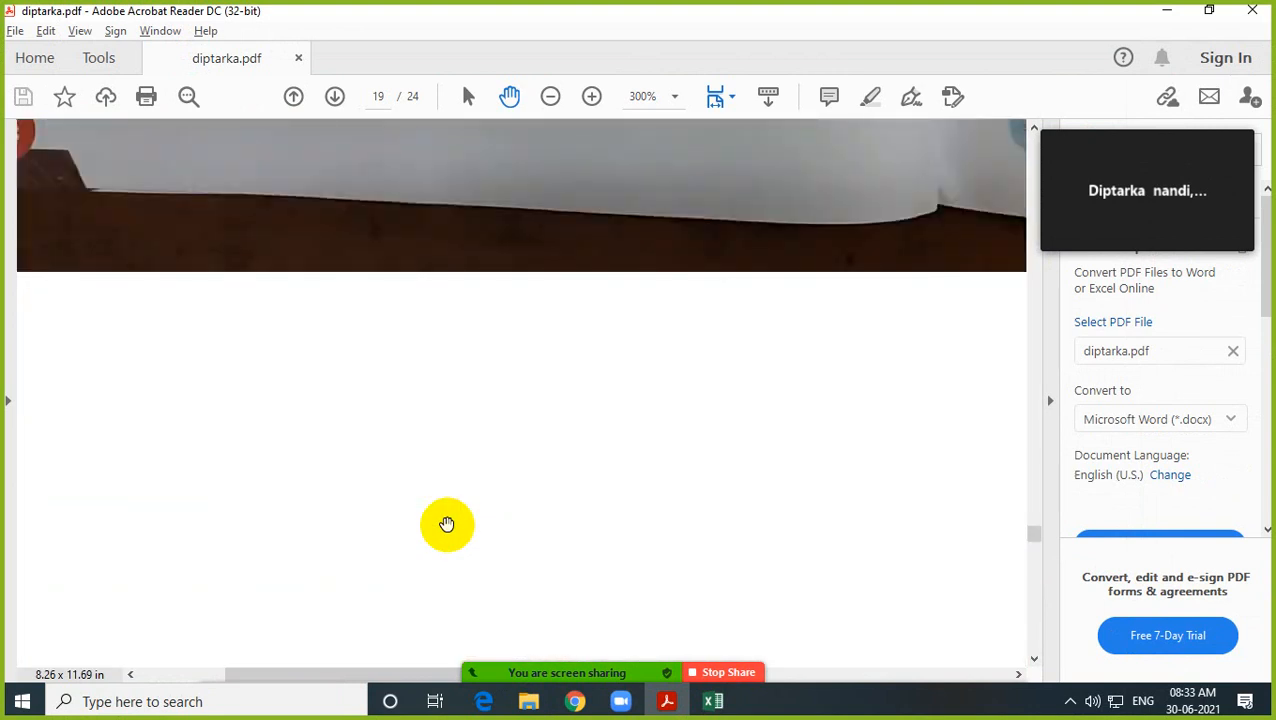
scroll(448, 519, "up", 7)
left_click_drag(738, 324, 217, 441)
left_click_drag(524, 382, 418, 669)
left_click_drag(502, 428, 407, 667)
left_click_drag(414, 484, 398, 330)
scroll(490, 521, "down", 3)
left_click_drag(513, 518, 501, 451)
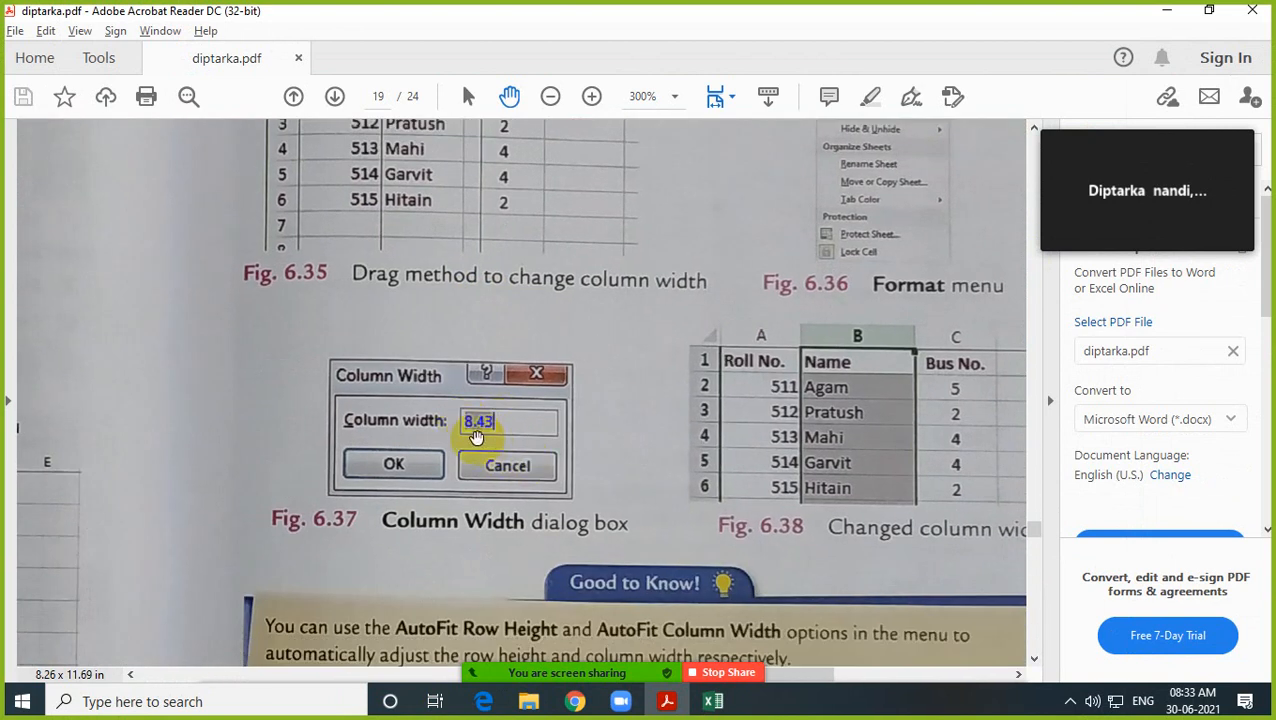
left_click_drag(521, 512, 519, 348)
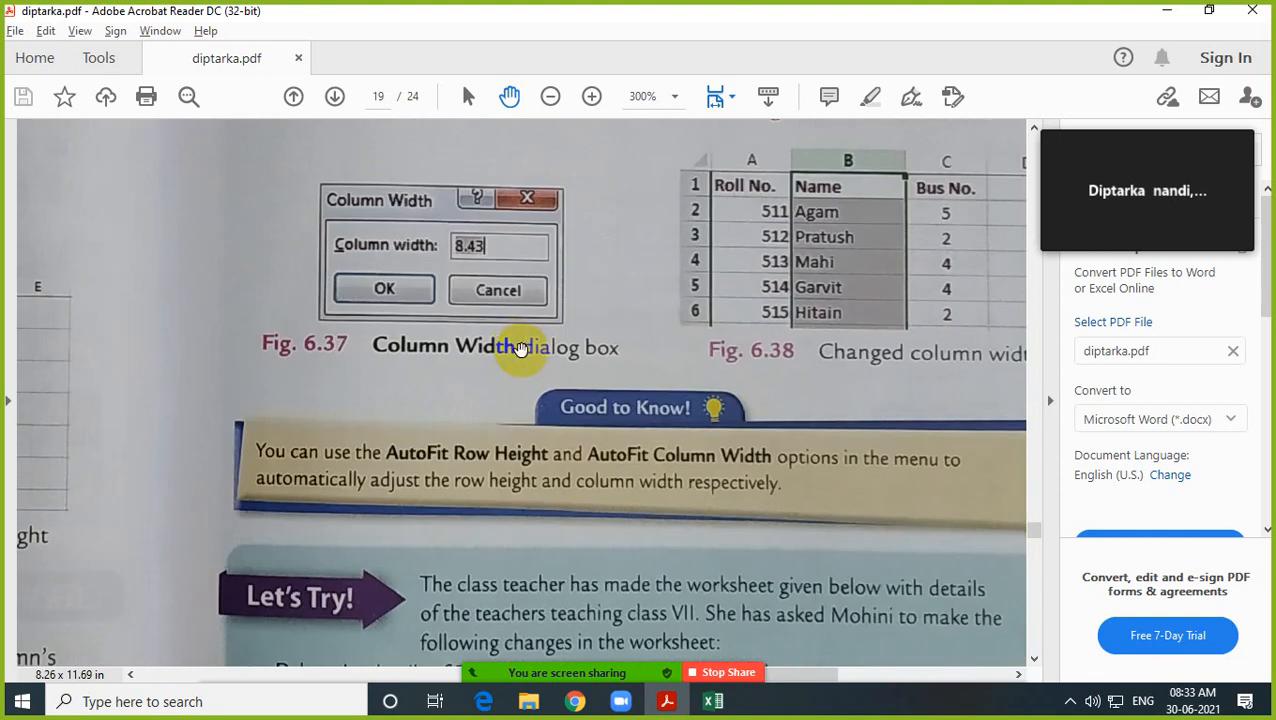
left_click_drag(560, 486, 479, 438)
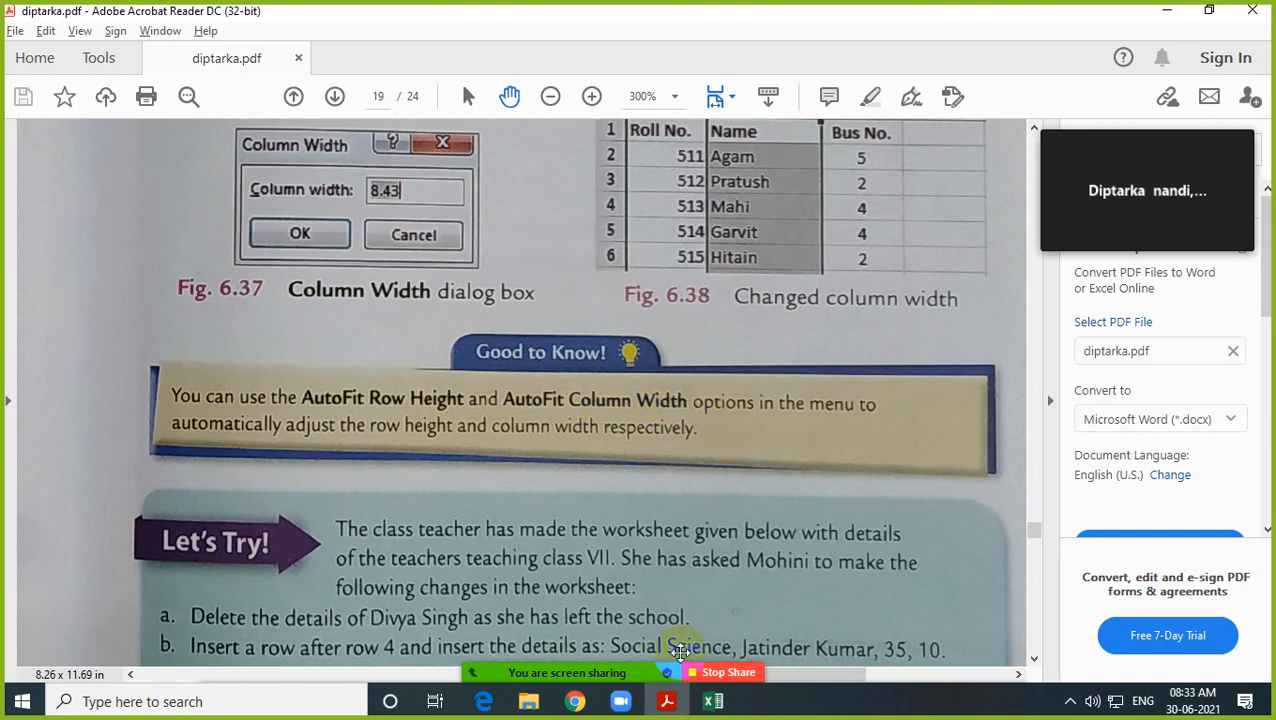
Step: Switch to the Excel workbook and enter "Computer education" in cell C4
left_click(713, 701)
left_click(458, 357)
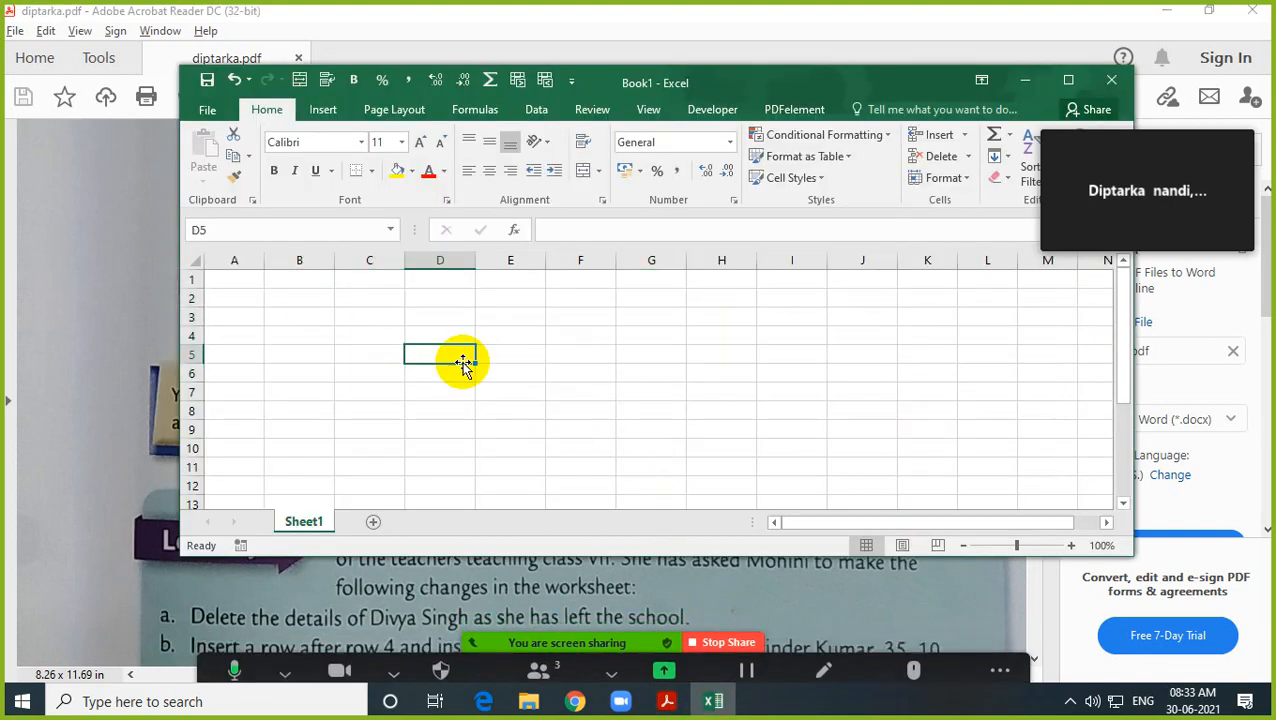
left_click(358, 338)
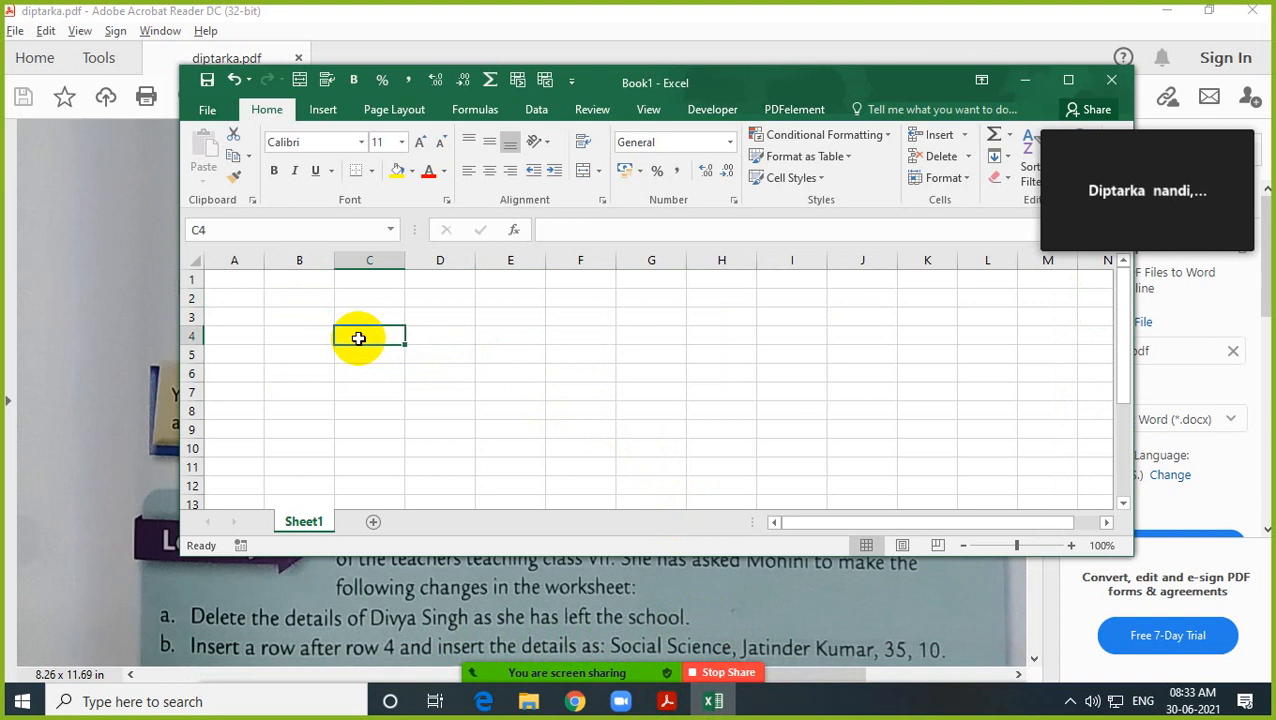
type("Computer education")
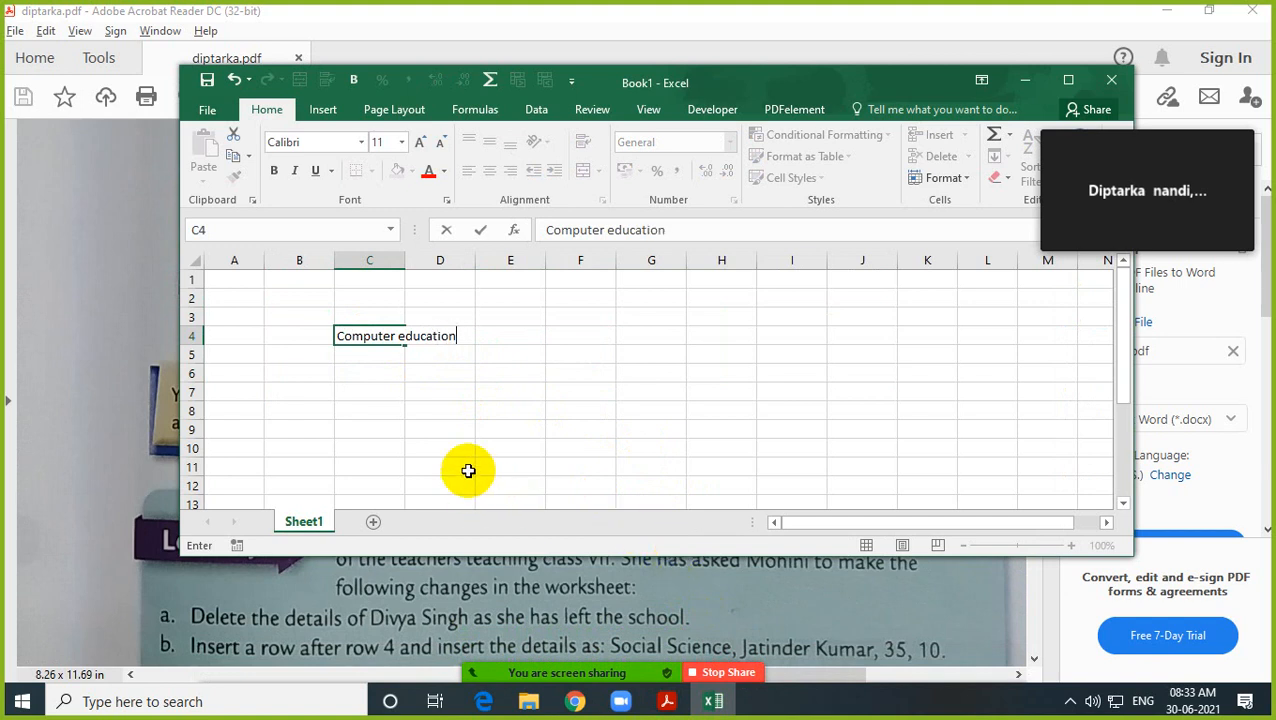
left_click(396, 409)
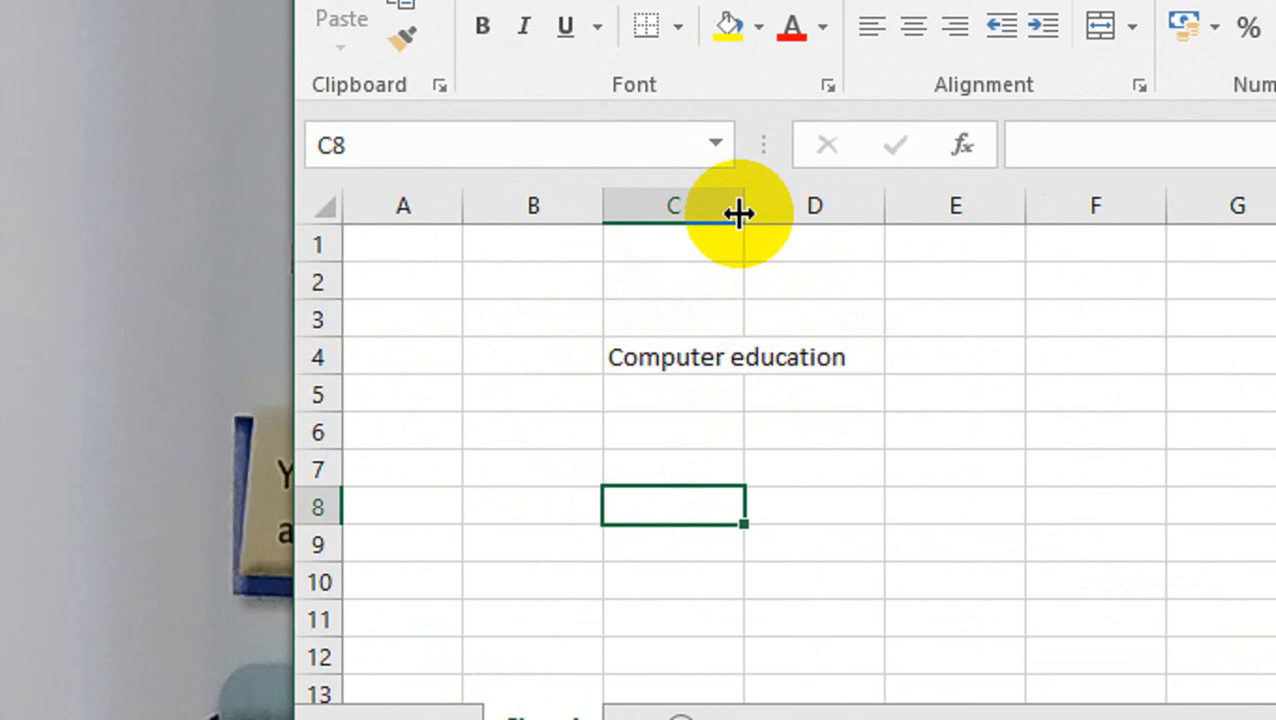
Step: Select column C and fit its width to the text with AutoFit Column Width
mouse_move(739, 213)
left_mouse_down()
mouse_move(853, 217)
mouse_move(742, 219)
left_mouse_up()
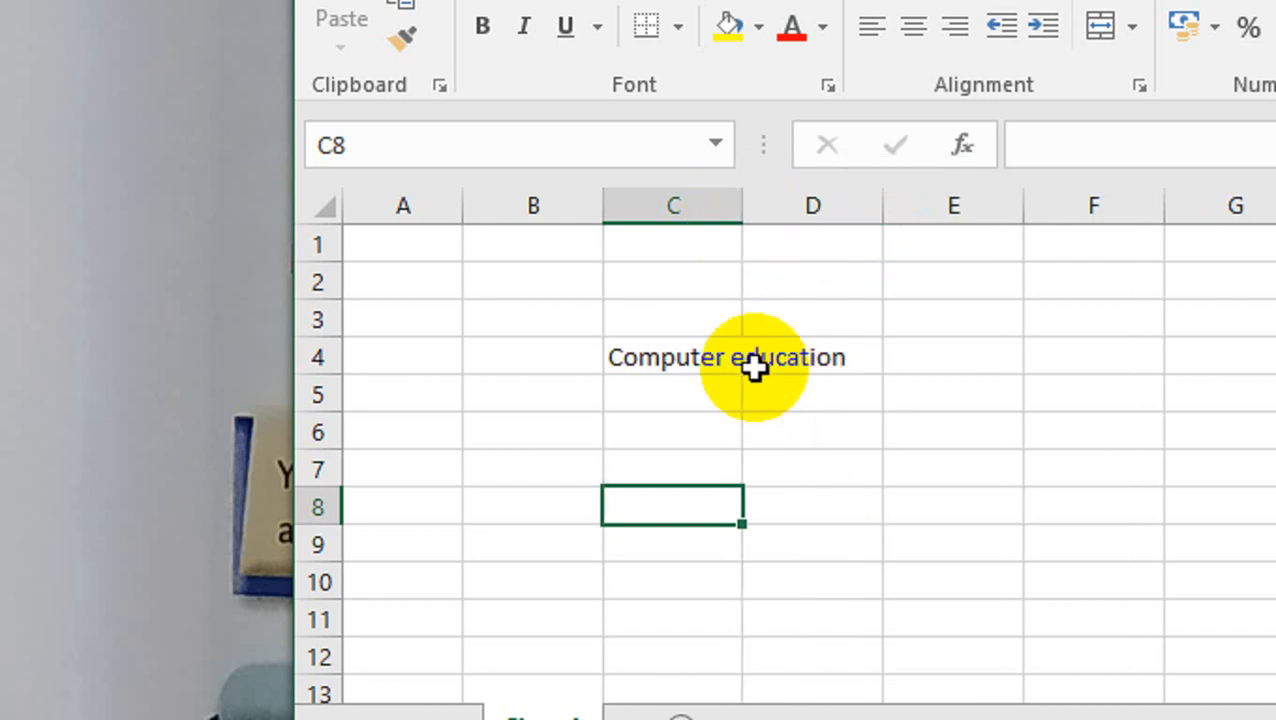
left_click(695, 362)
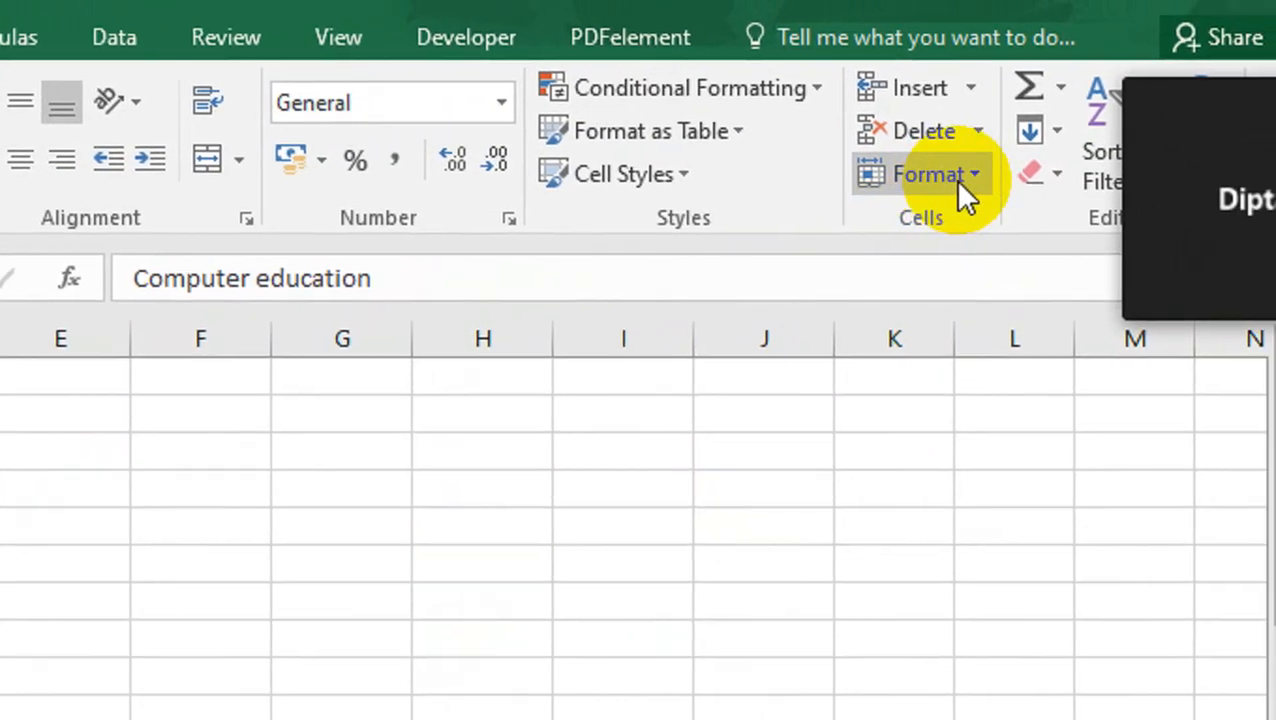
left_click(1073, 141)
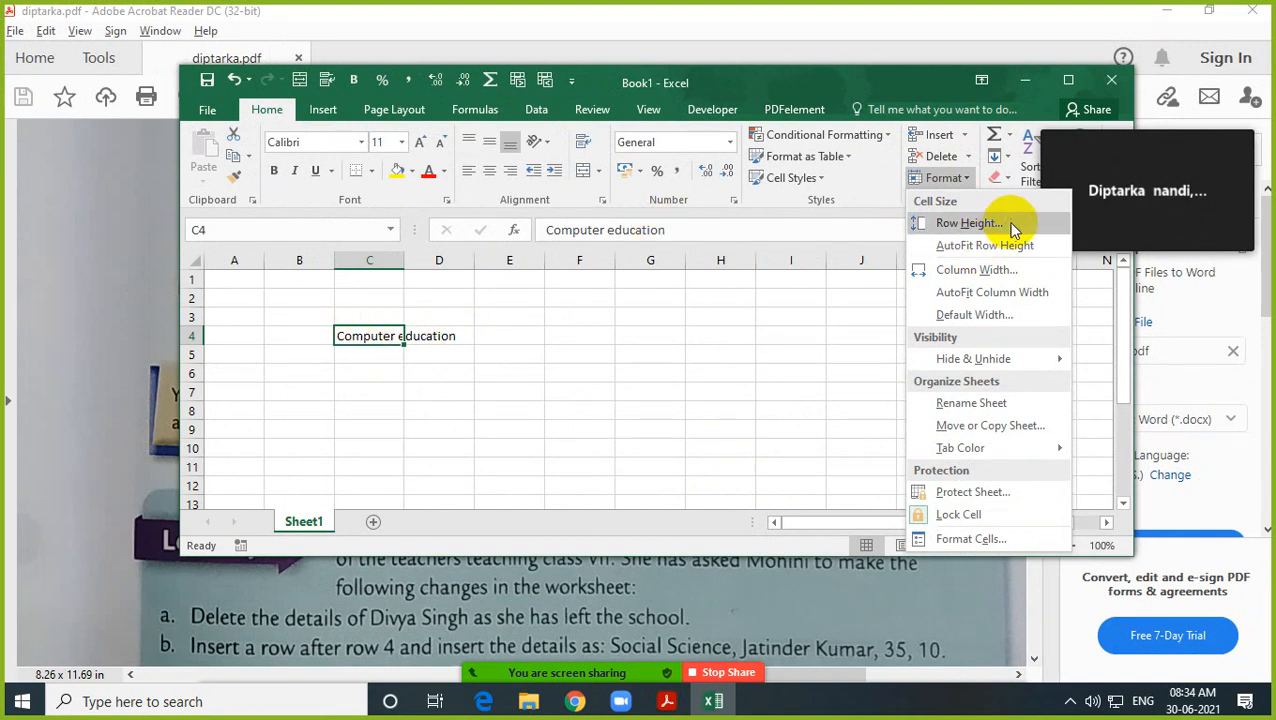
left_click(966, 254)
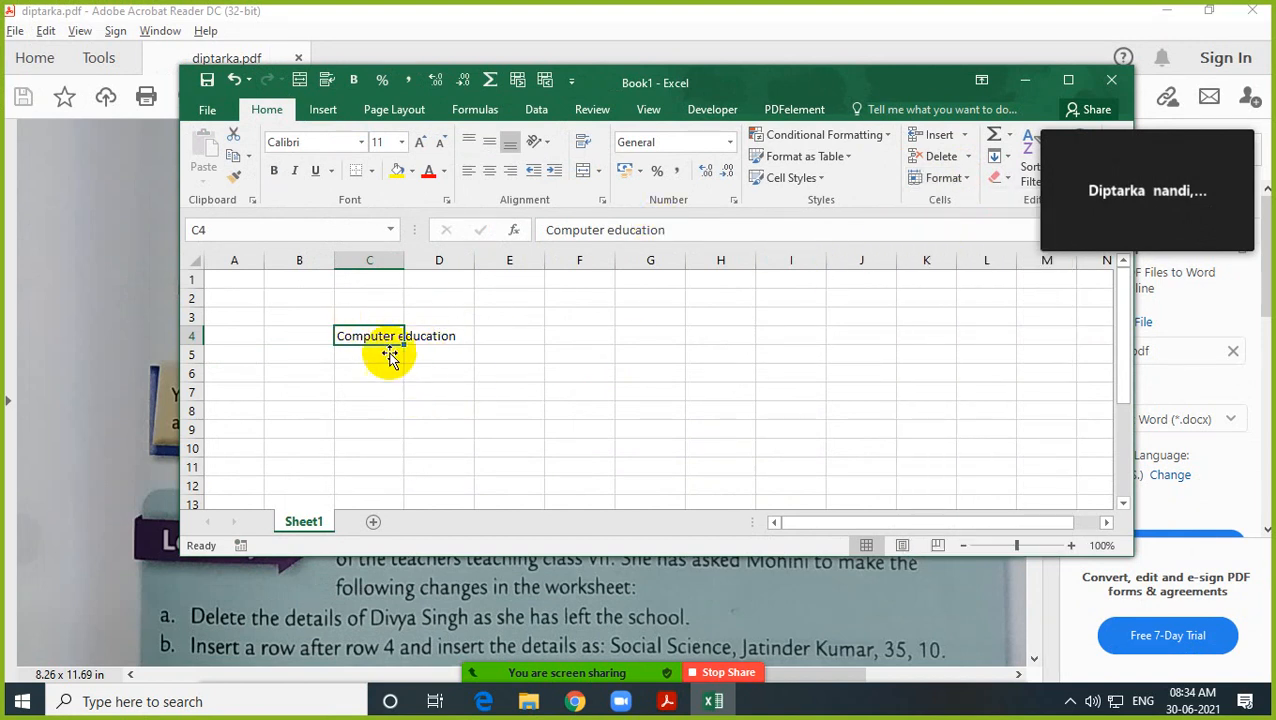
left_click(372, 262)
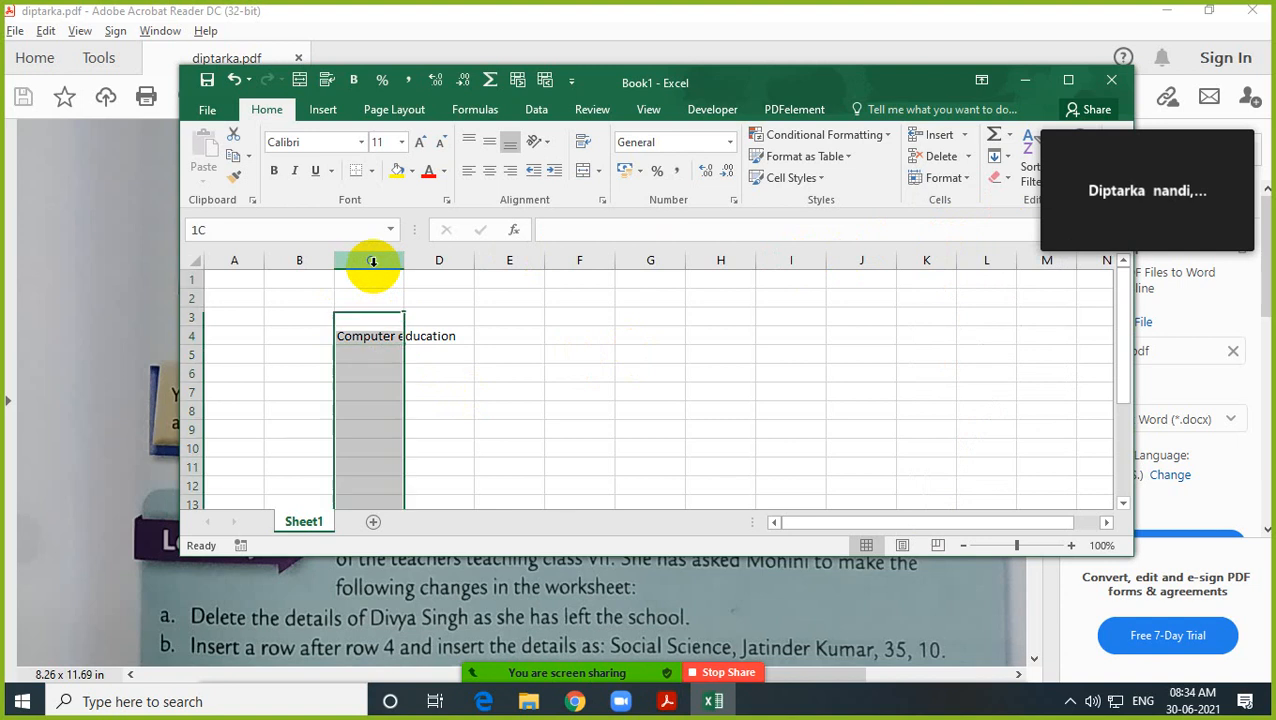
left_click(966, 178)
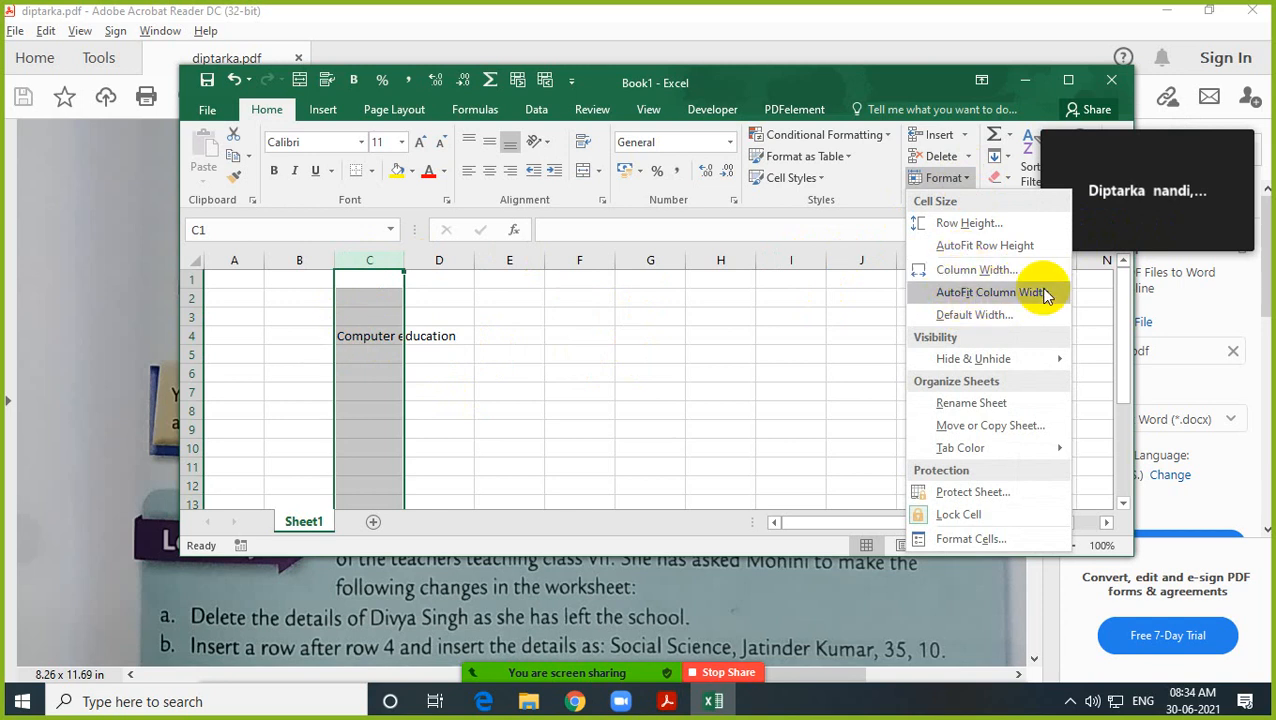
left_click(978, 300)
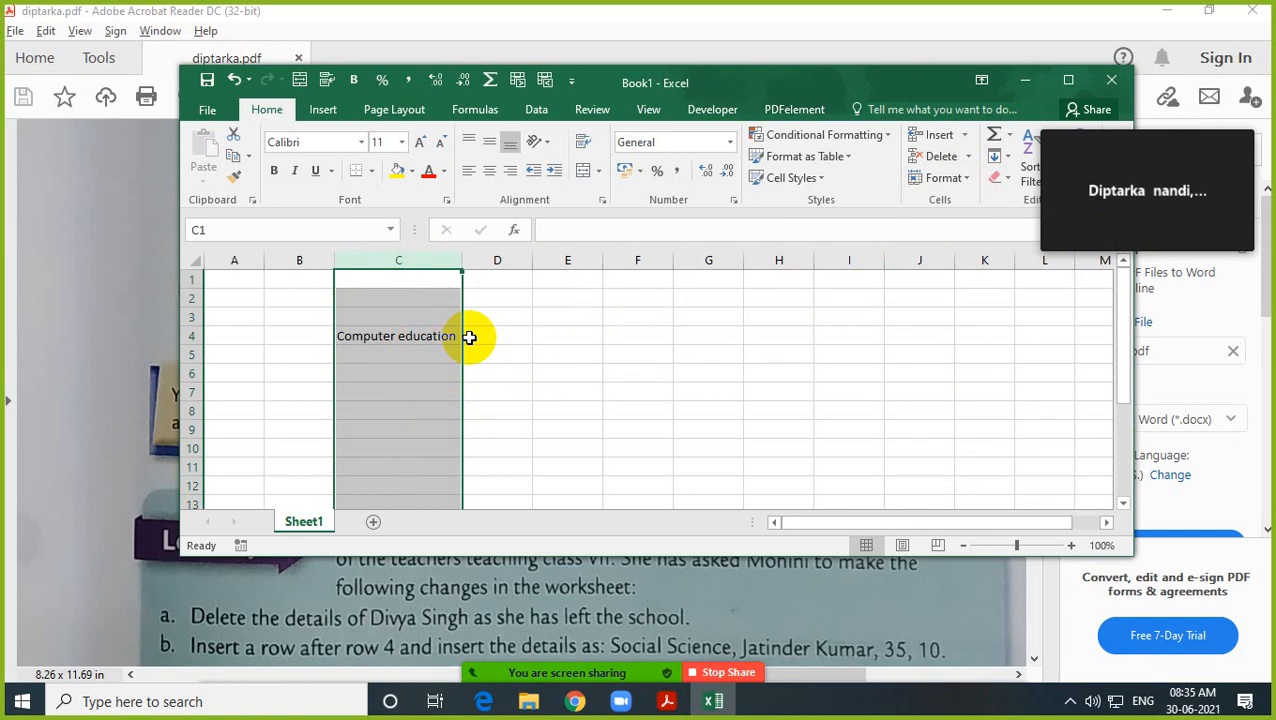
Step: Narrow column C by hand, and apply AutoFit Column Width with only cell C4 selected
left_click(415, 337)
left_click_drag(460, 260, 403, 253)
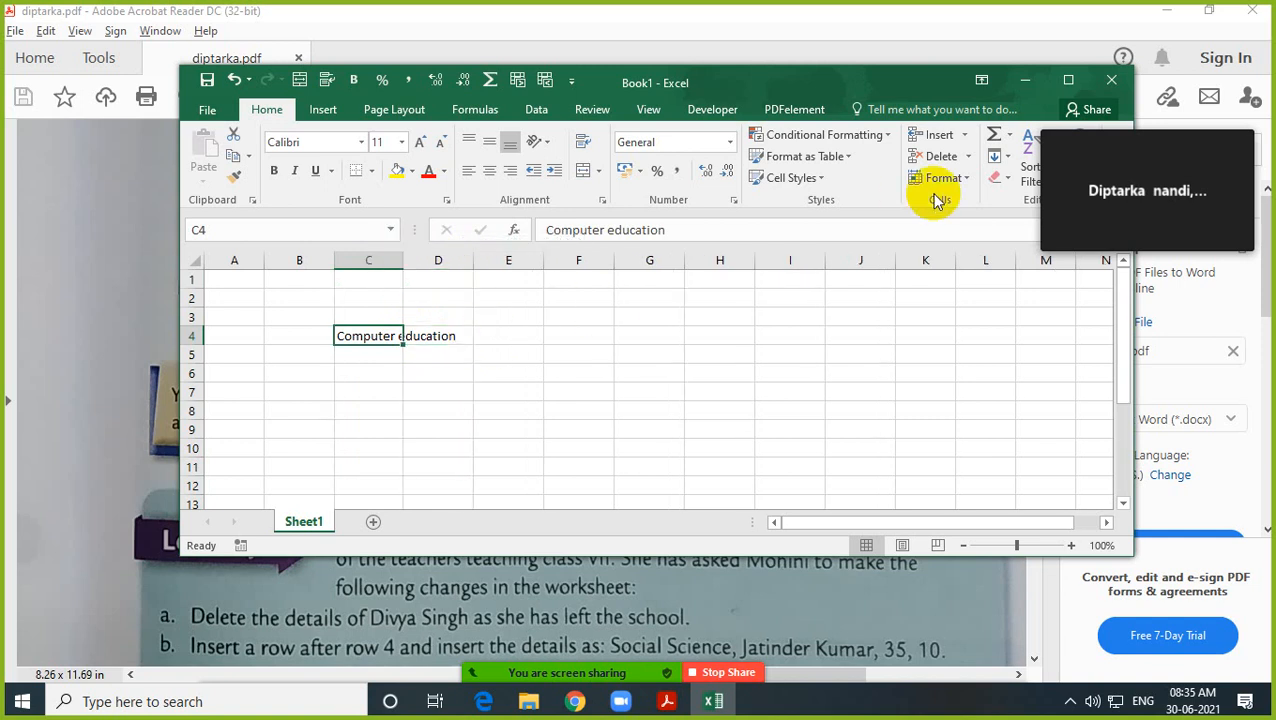
left_click(376, 355)
left_click(373, 336)
left_click(955, 180)
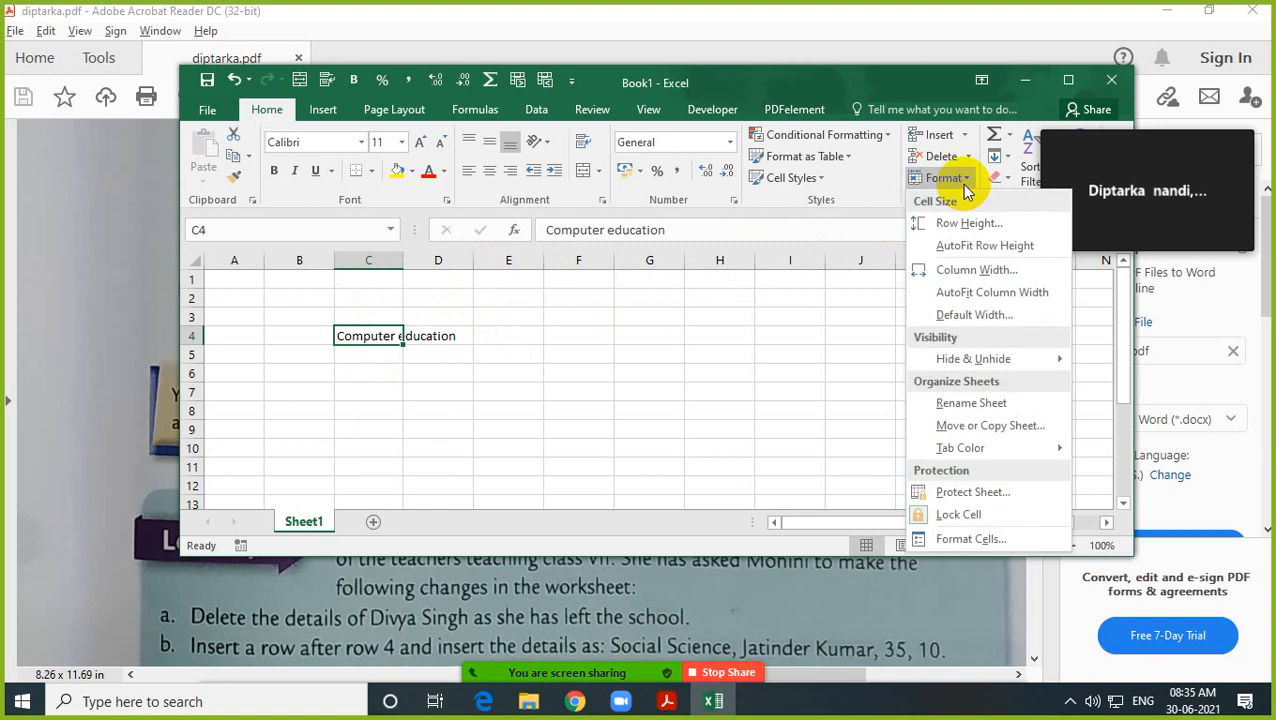
left_click(953, 293)
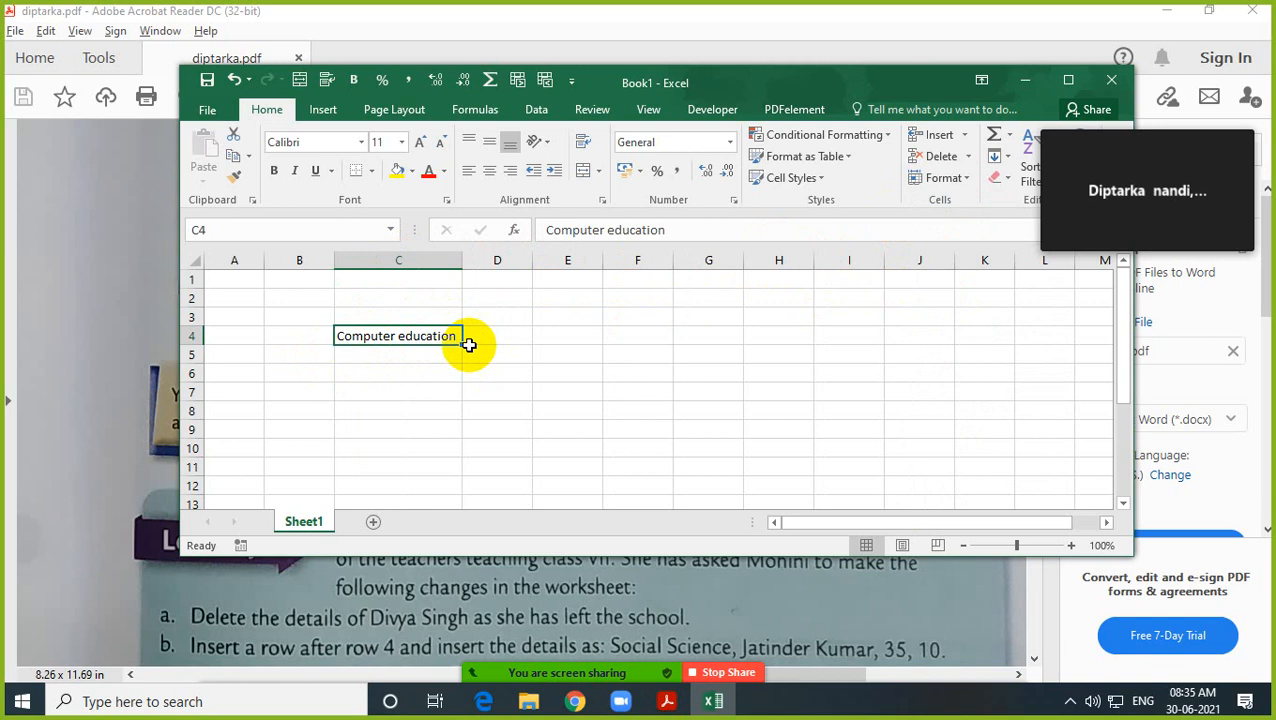
Step: Narrow column C manually and autofit it directly from its heading border, performing the demonstration twice
left_click_drag(463, 261, 398, 262)
left_click(490, 392)
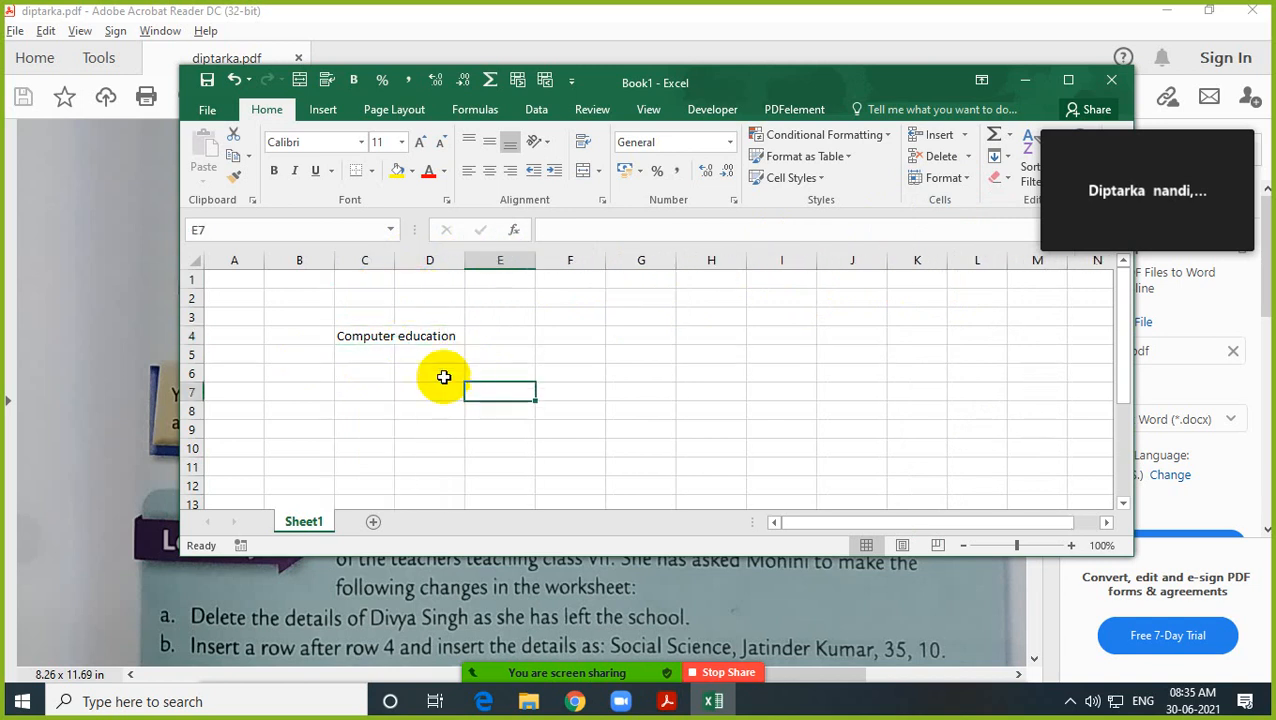
double_click(394, 263)
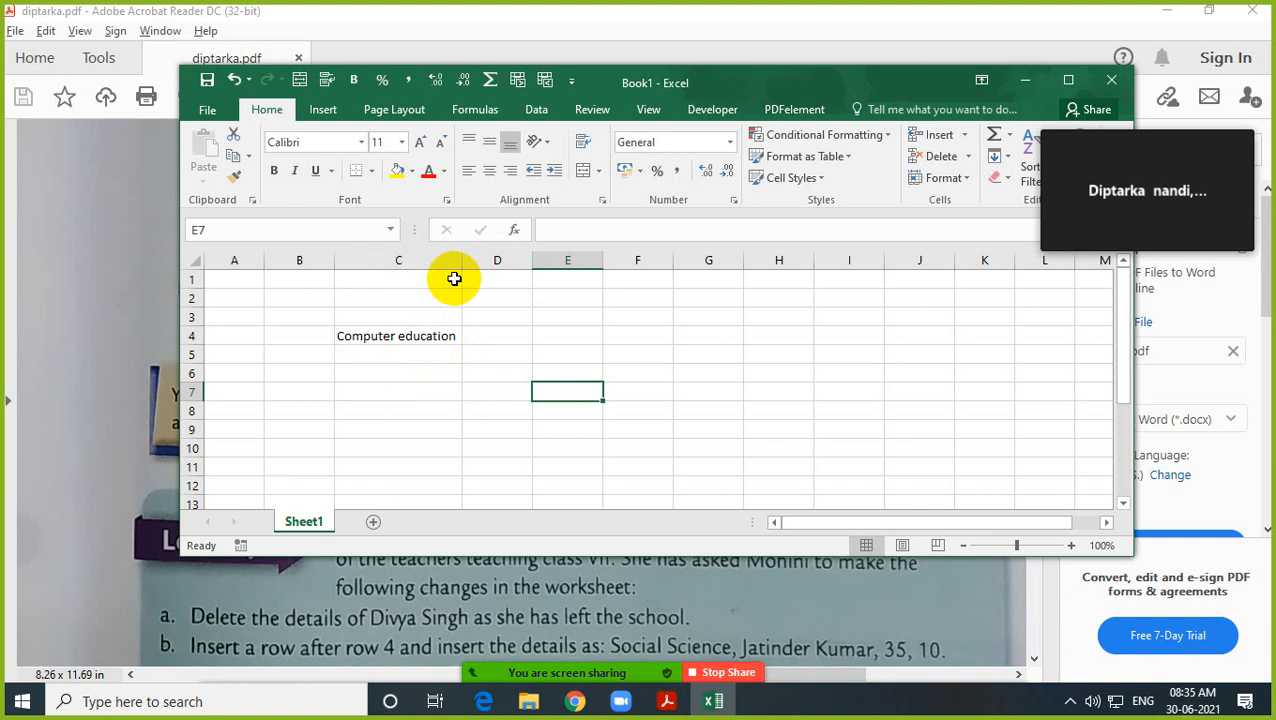
left_click_drag(462, 260, 389, 262)
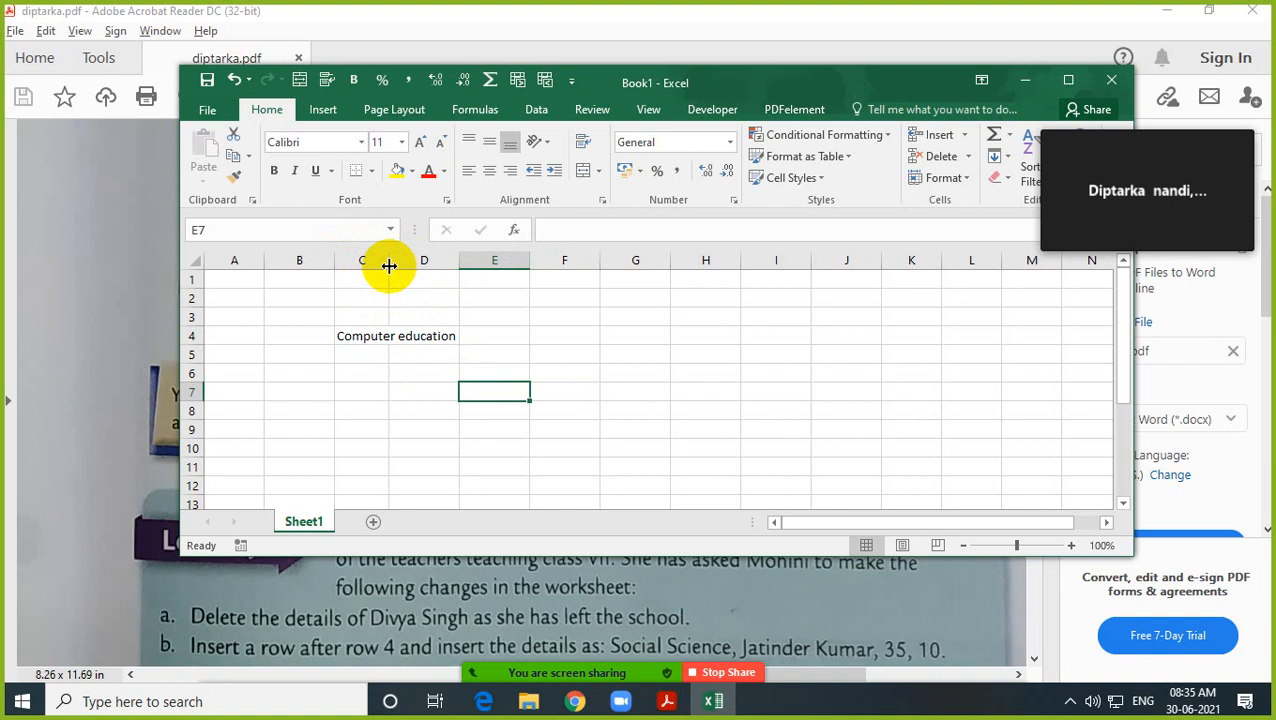
double_click(389, 263)
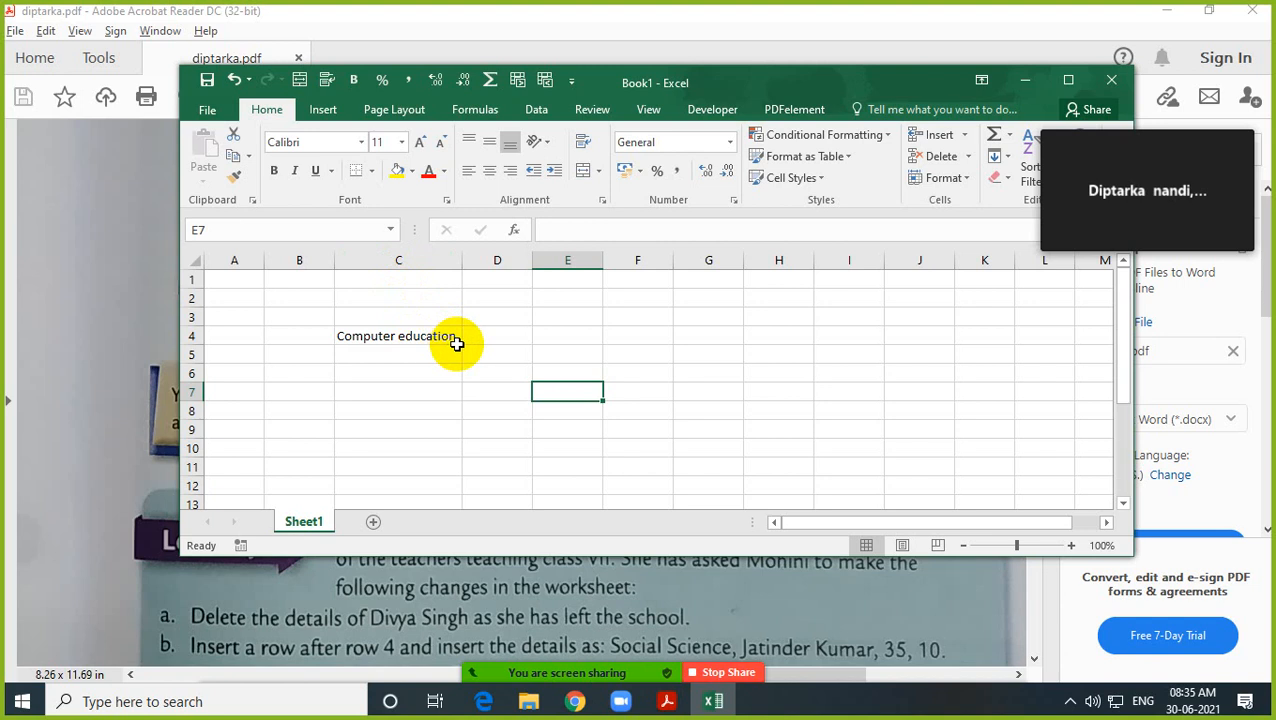
Step: Enlarge row 4 and autofit it from its heading border, and repeat the enlargement using AutoFit Row Height on cell C4
left_click_drag(199, 345, 202, 371)
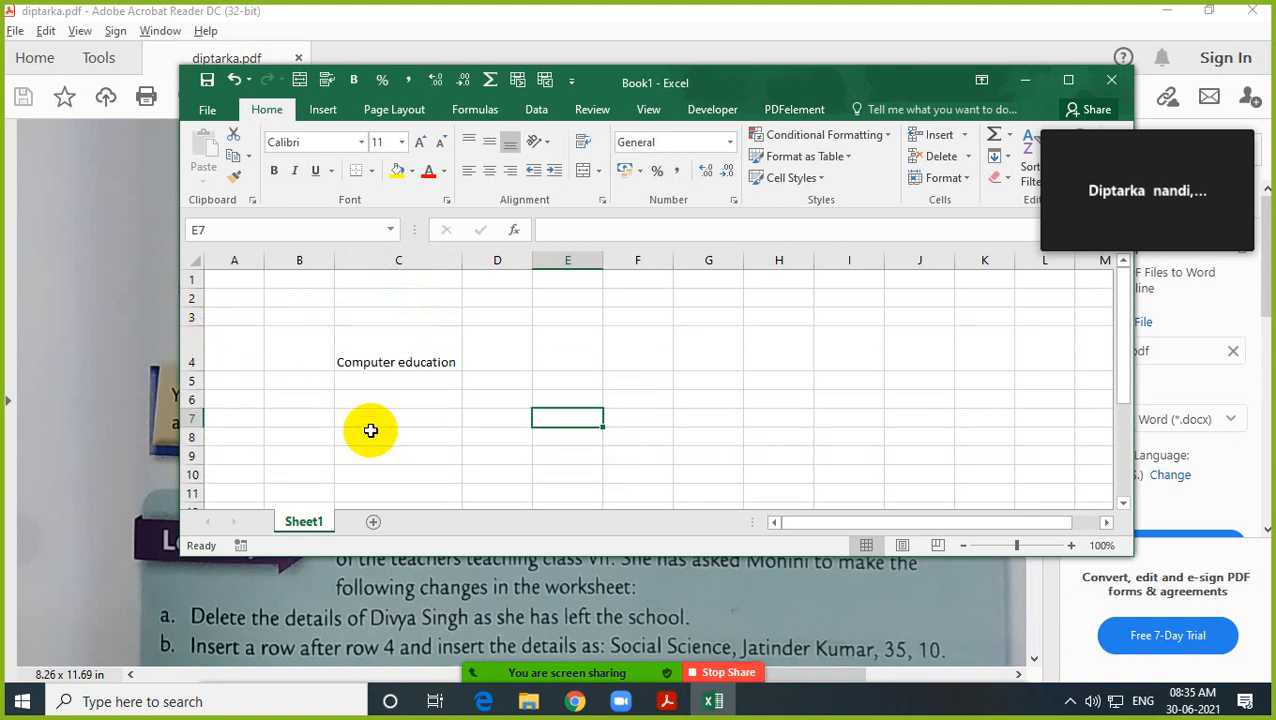
double_click(190, 370)
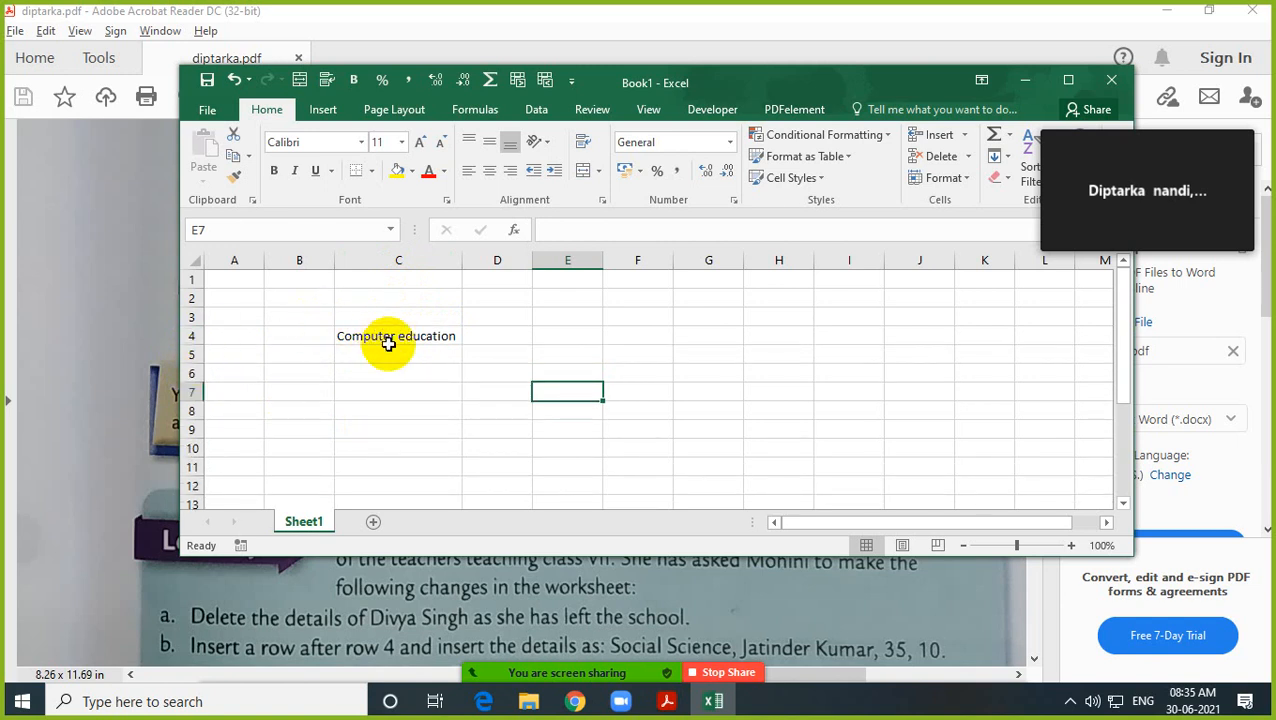
left_click_drag(194, 345, 197, 371)
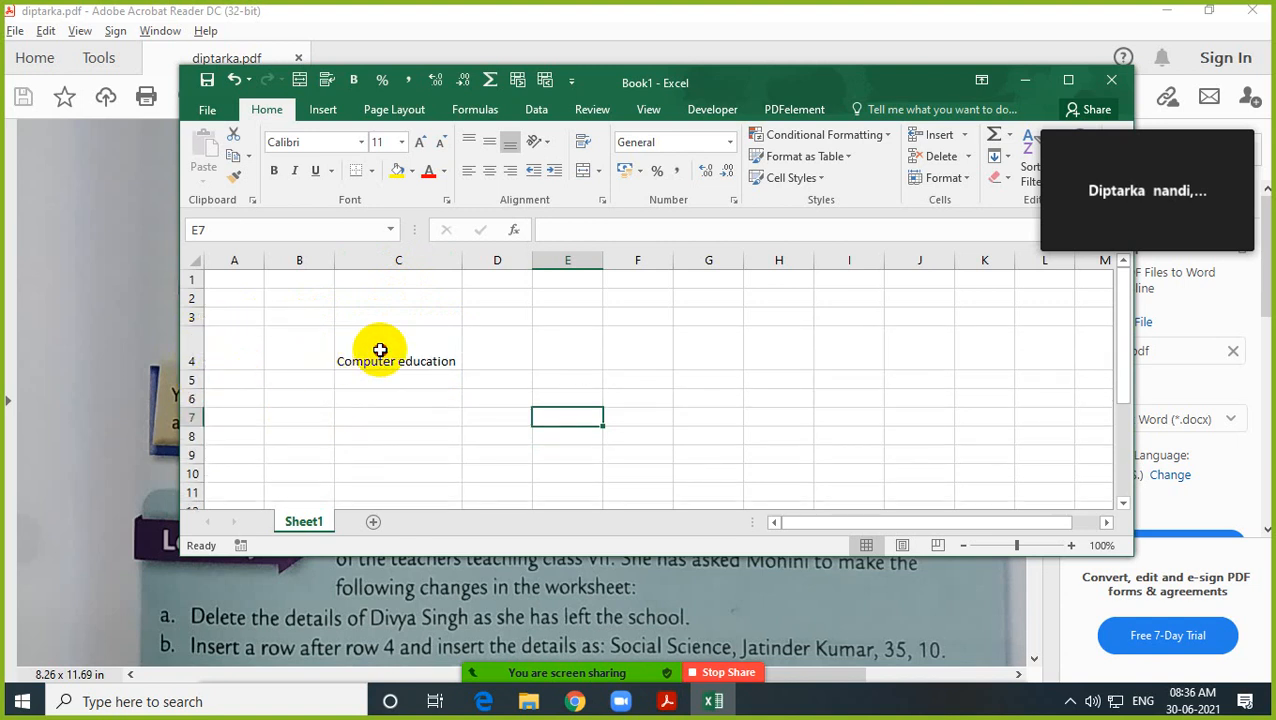
left_click(380, 350)
left_click(966, 179)
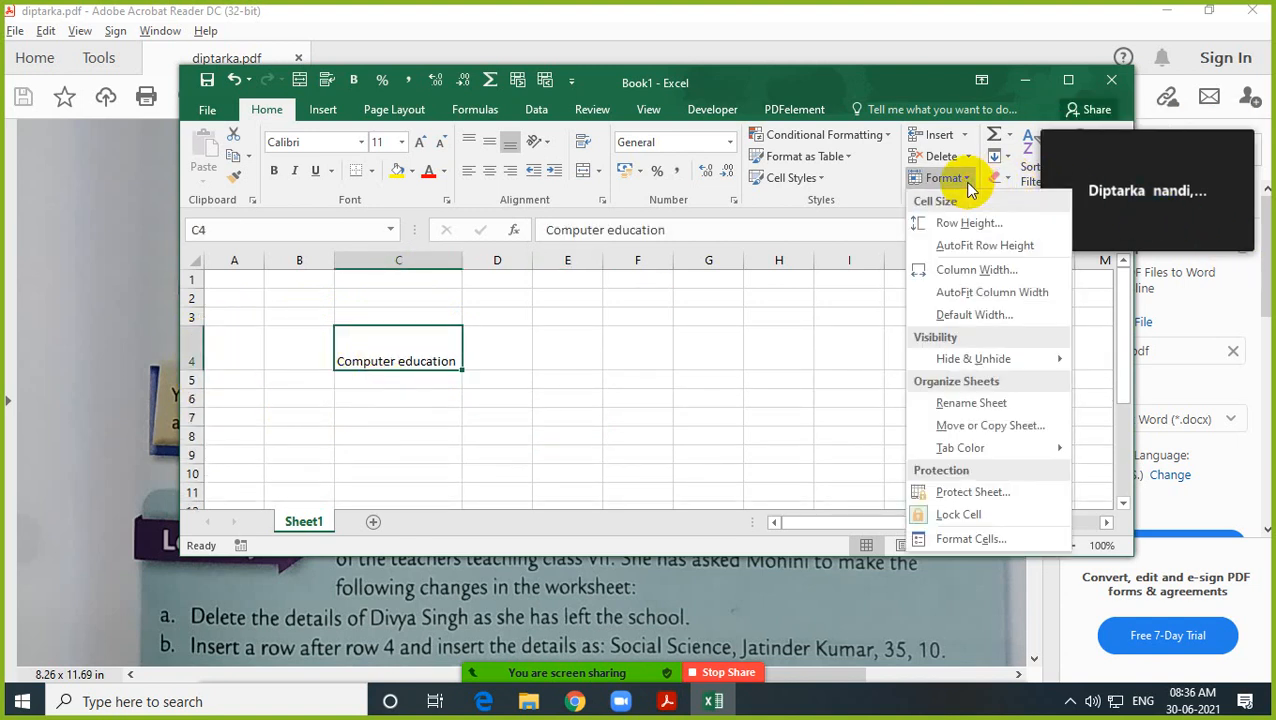
left_click(975, 245)
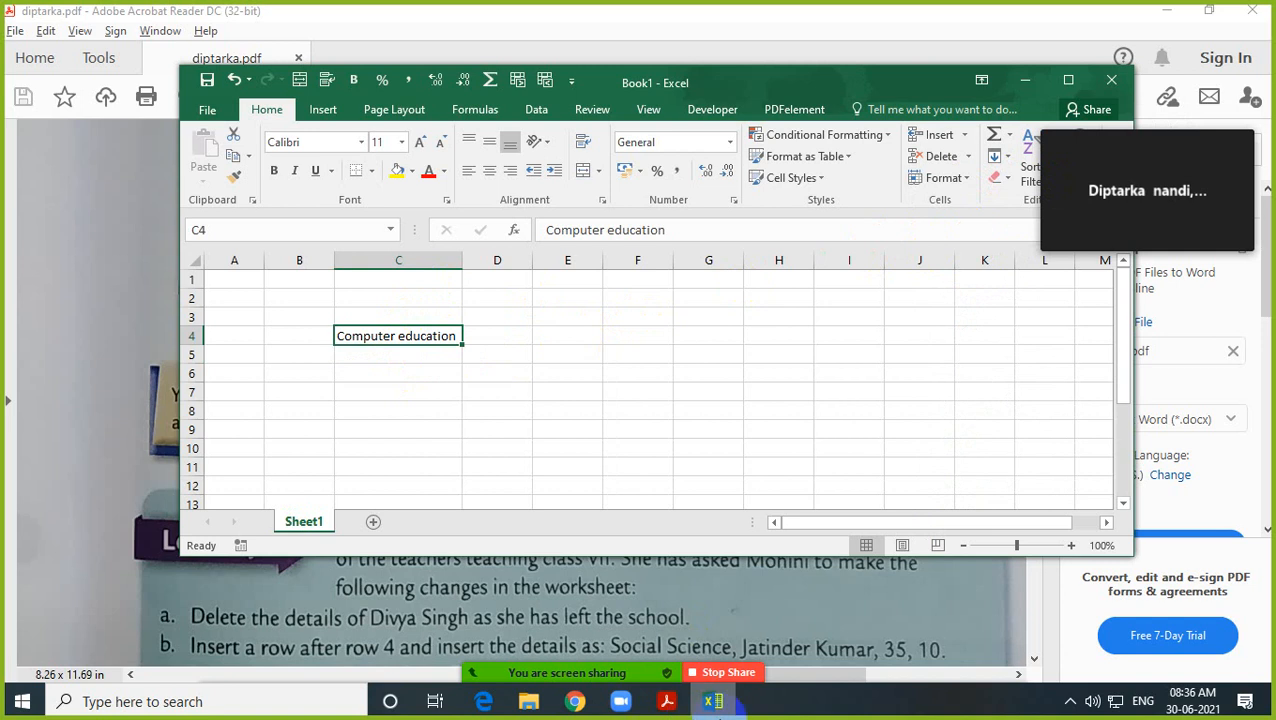
Step: Switch back to the PDF textbook and view the page on using AutoFill for the days of the week
left_click(625, 699)
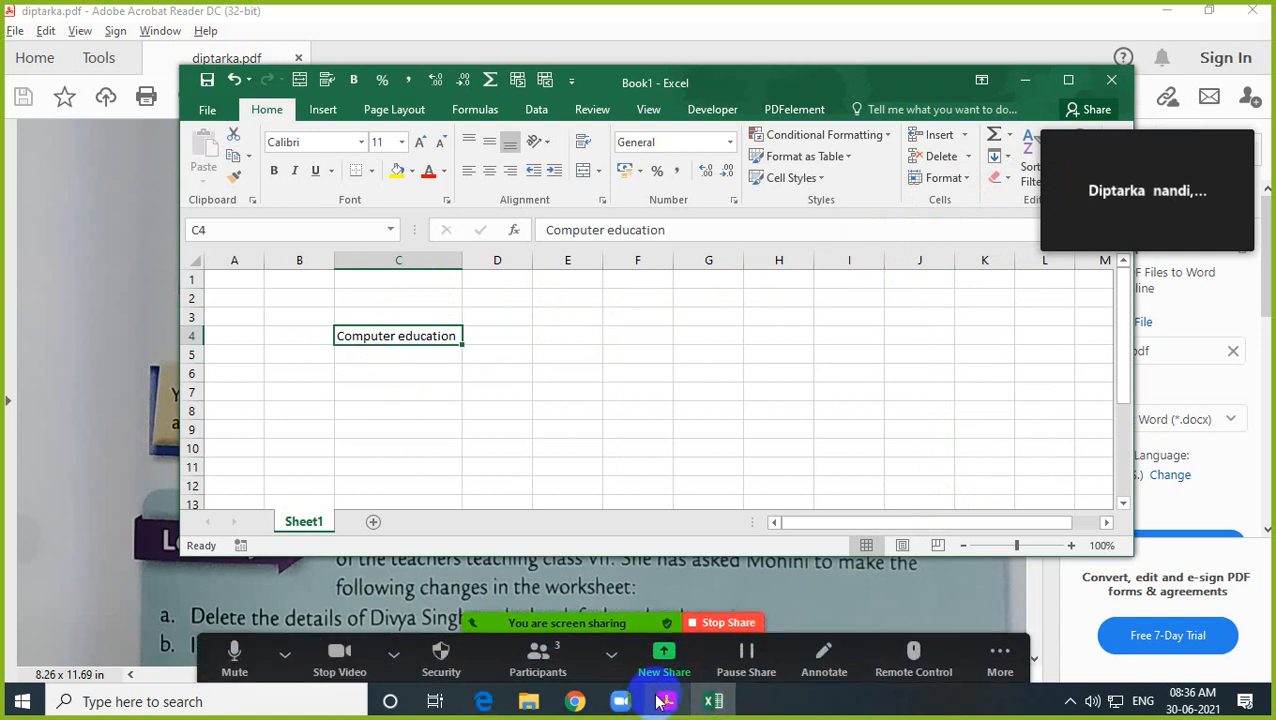
left_click(666, 701)
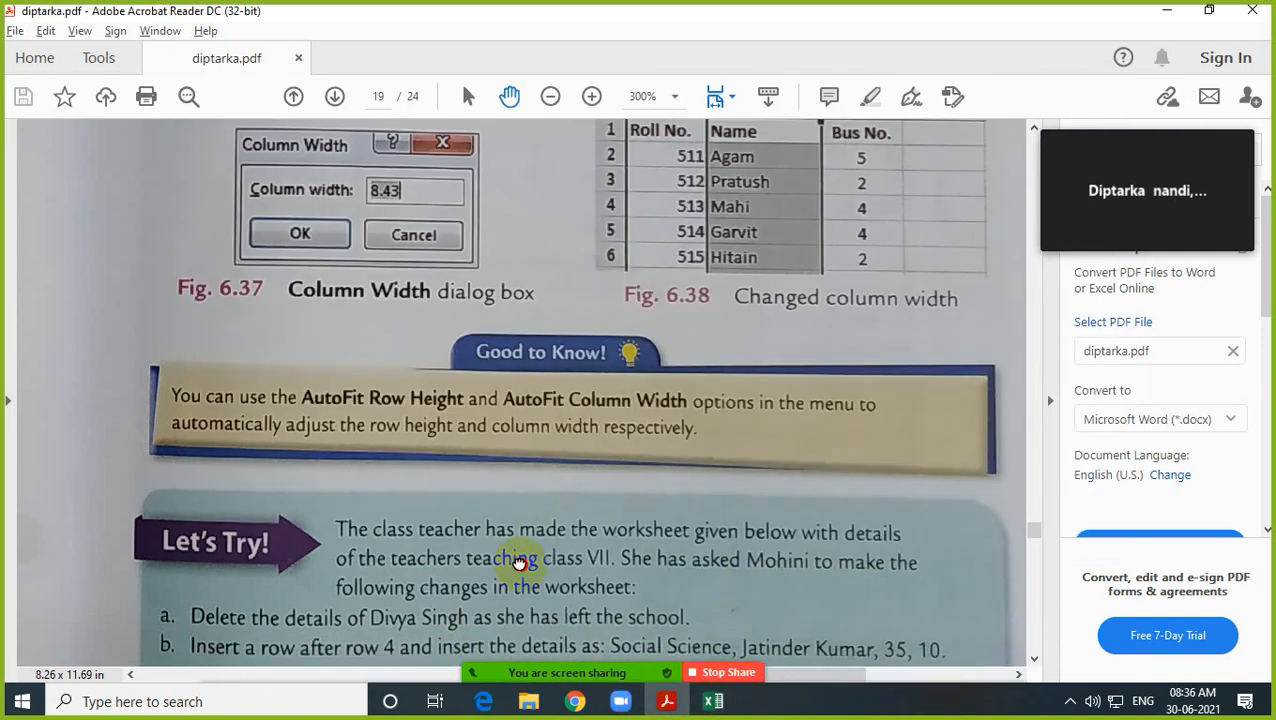
scroll(515, 520, "down", 2)
scroll(520, 472, "down", 10)
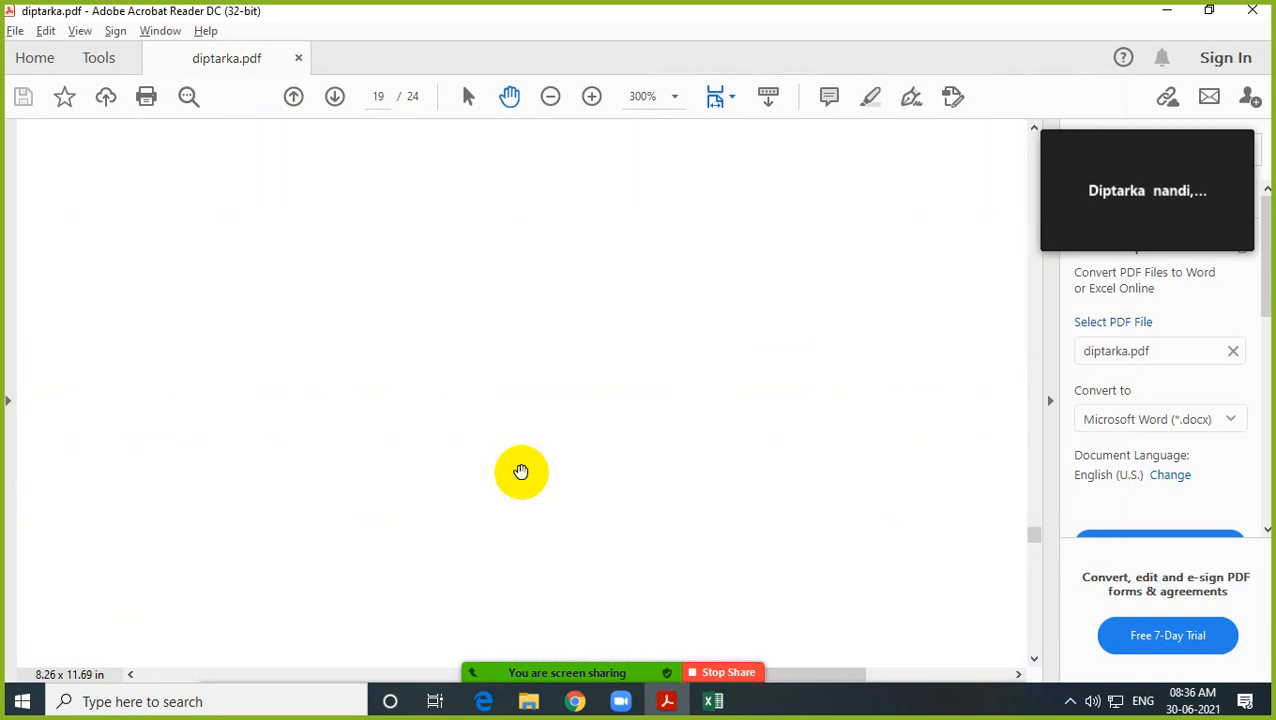
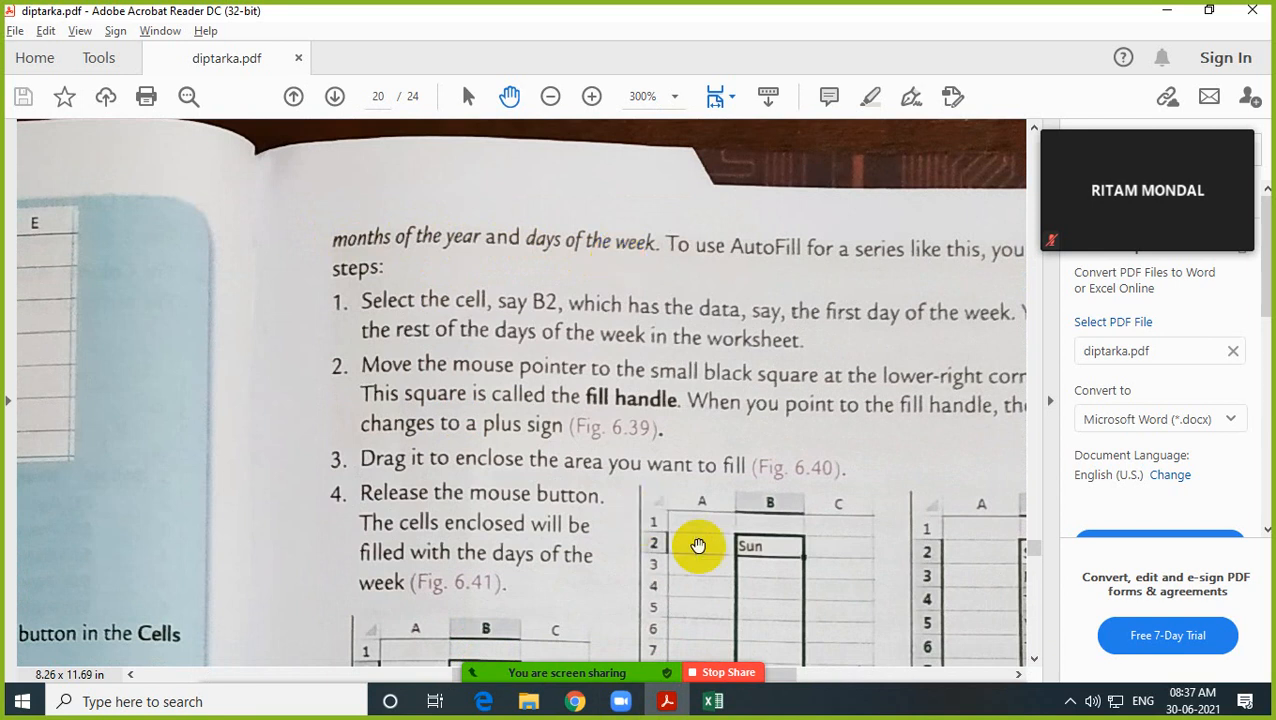
Step: Switch to the Excel workbook, enter "sun" in cell E2 and select that cell
left_click(713, 699)
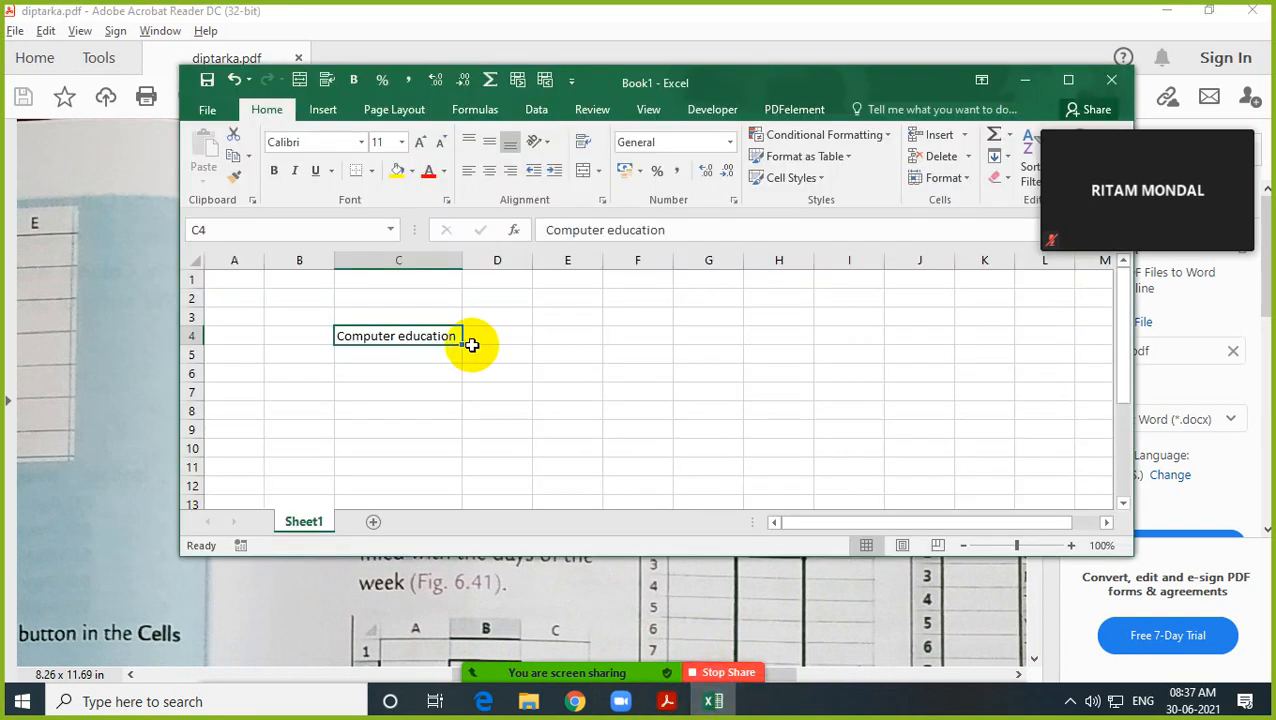
left_click(536, 340)
left_click(562, 296)
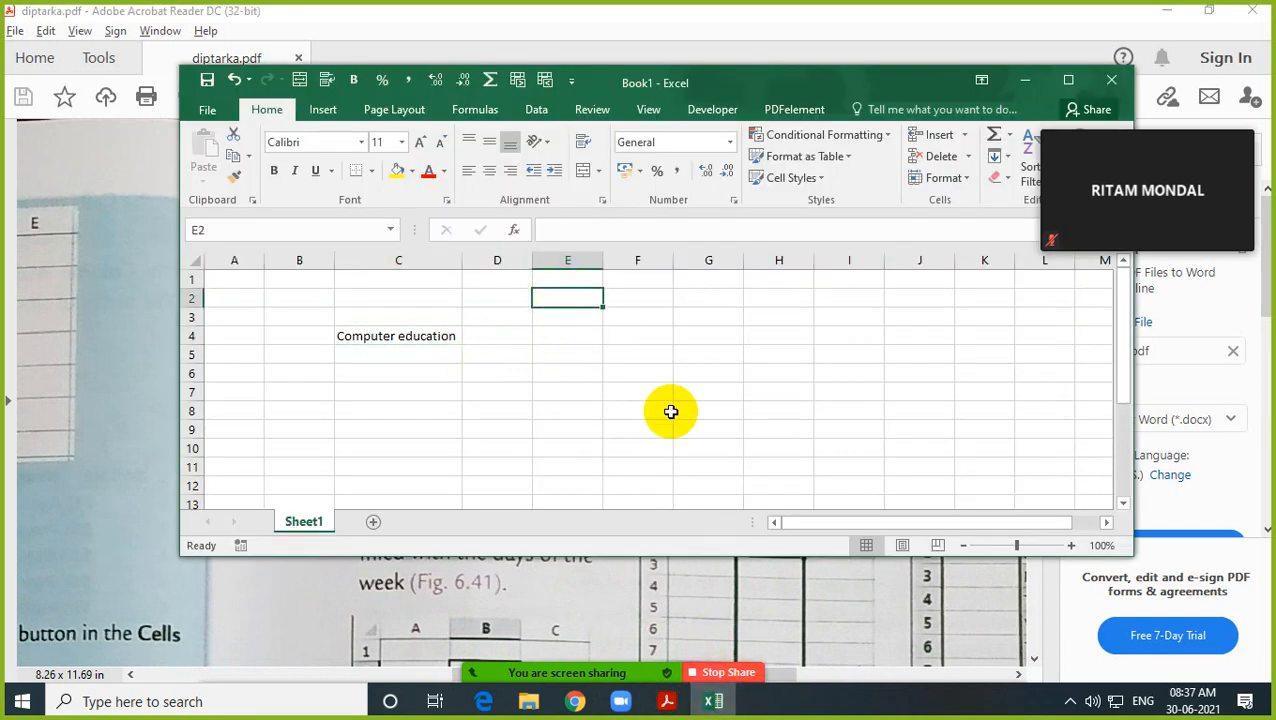
type("sun")
left_click(663, 413)
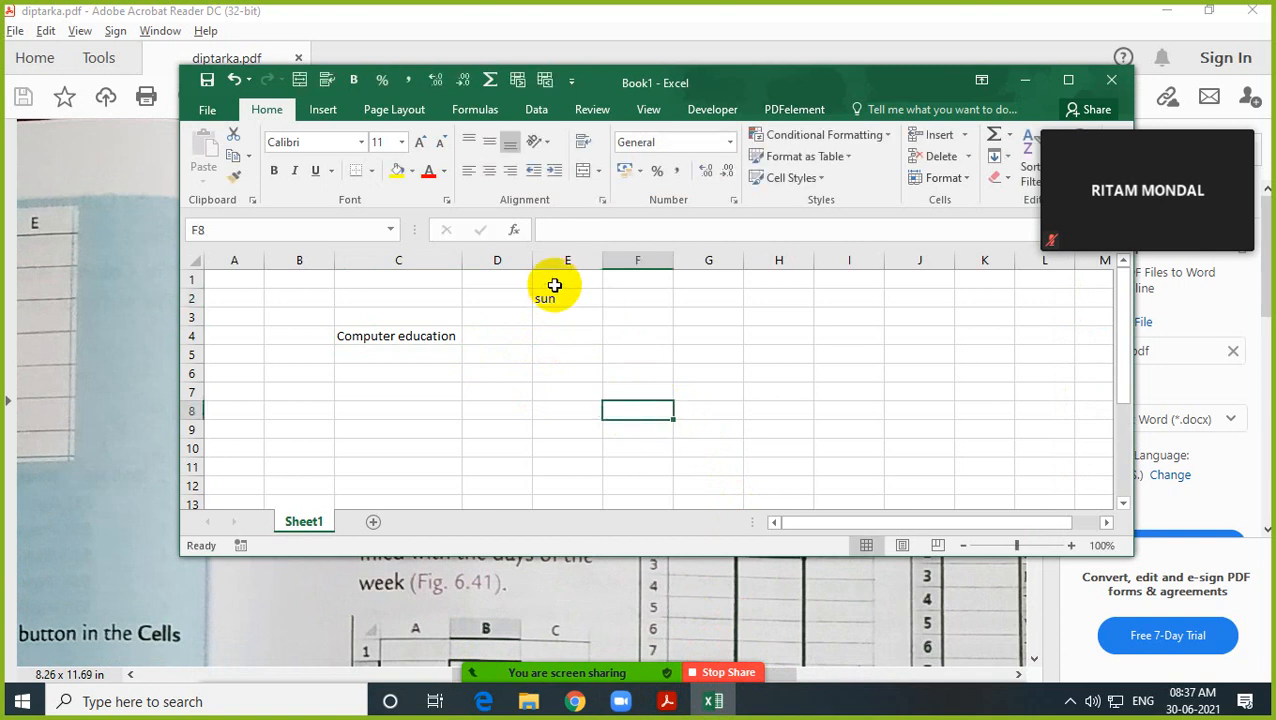
left_click(554, 297)
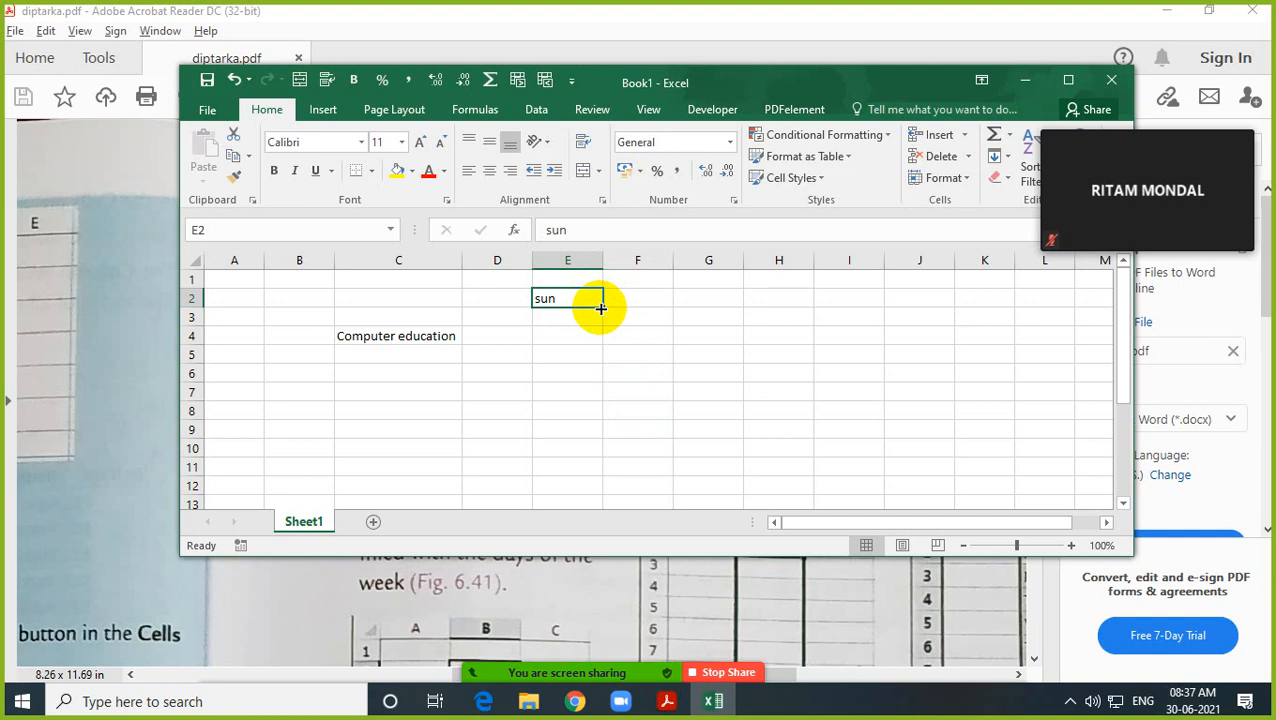
Step: AutoFill the days of the week from cell E2 down to E8
left_click_drag(600, 309, 599, 417)
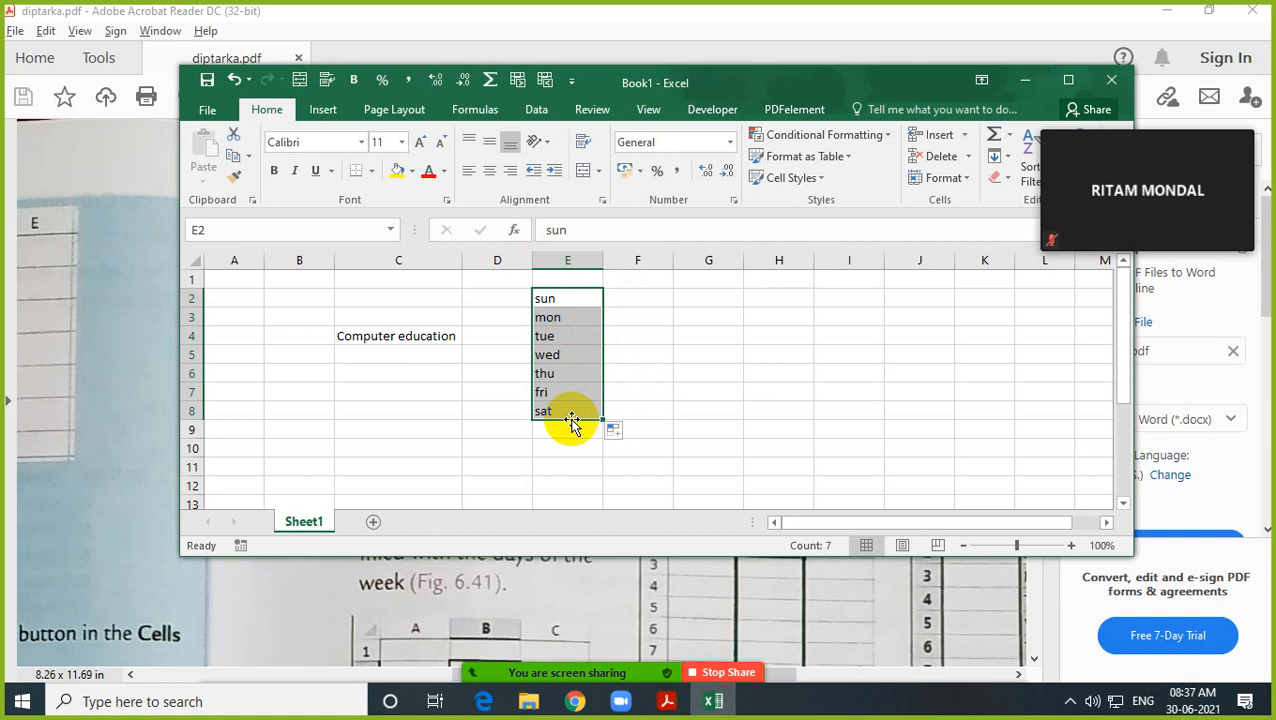
Step: Return to the PDF textbook and read the AutoFill steps, the AutoFill Options paragraph and the Good to Know note
left_click(1028, 82)
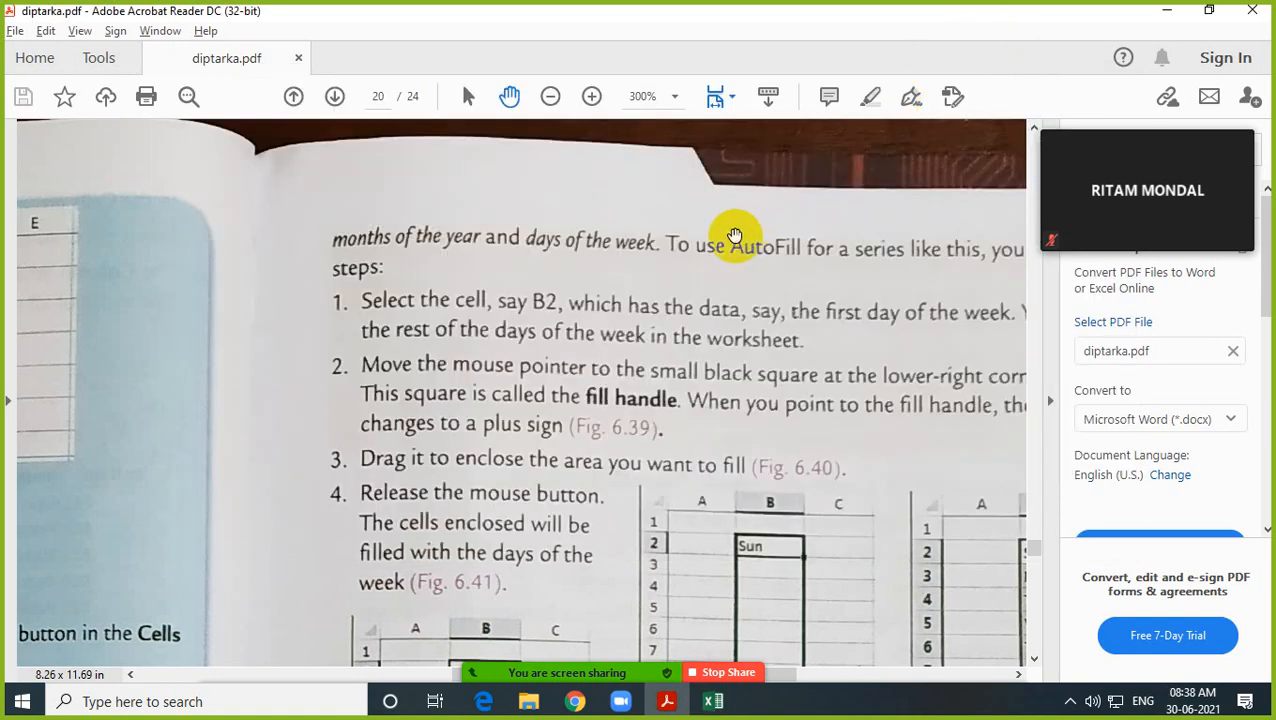
left_click_drag(598, 265, 487, 257)
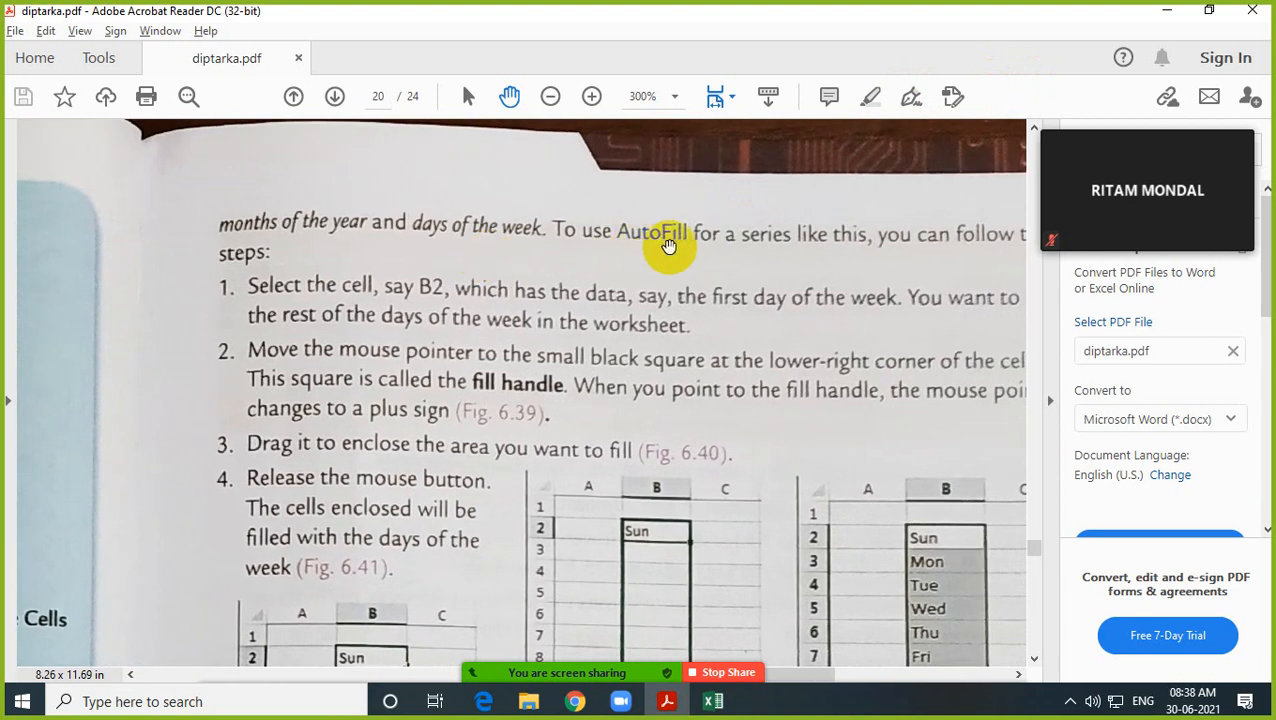
mouse_move(863, 256)
left_mouse_down()
mouse_move(768, 283)
mouse_move(877, 265)
left_mouse_up()
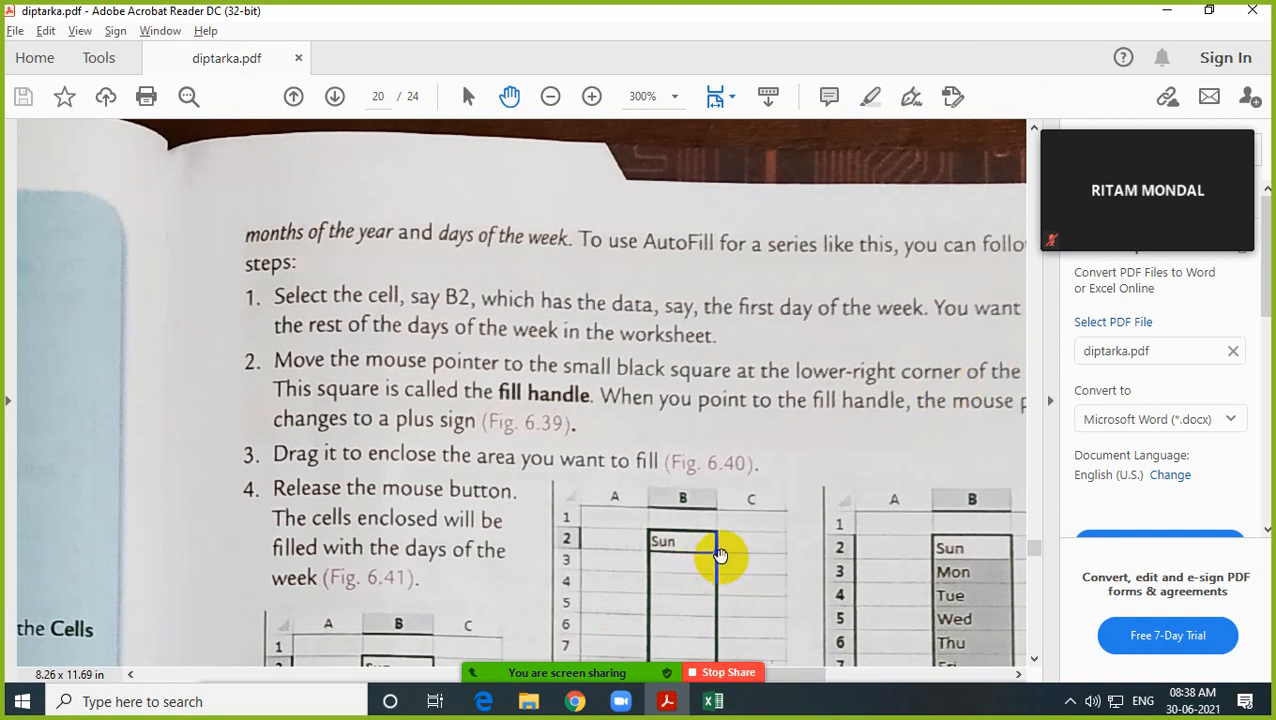
scroll(720, 555, "down", 5)
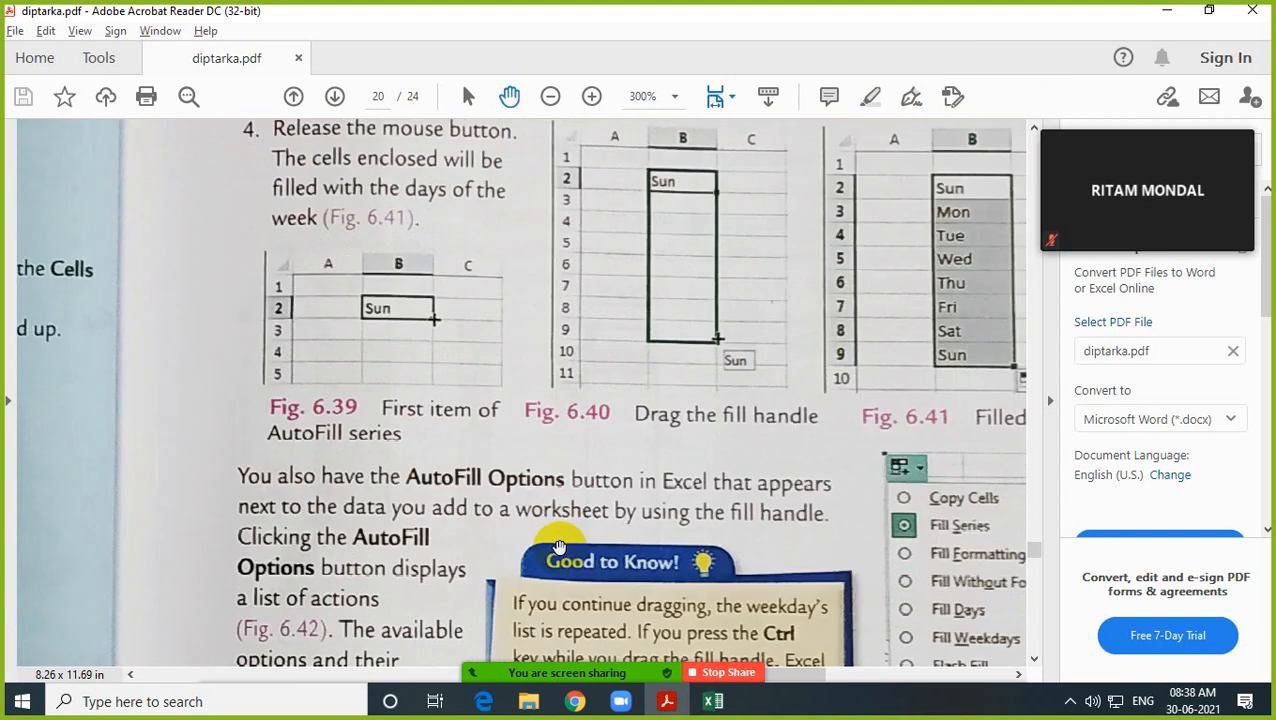
scroll(559, 548, "down", 2)
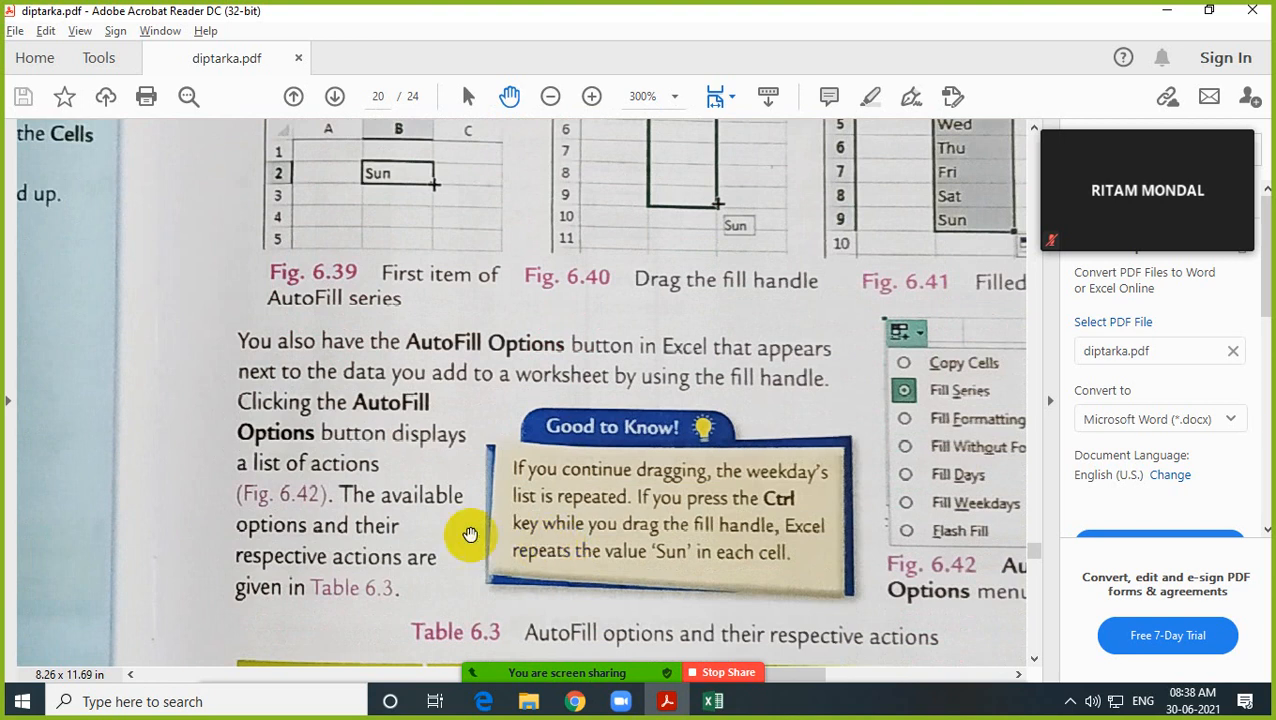
scroll(512, 513, "down", 1)
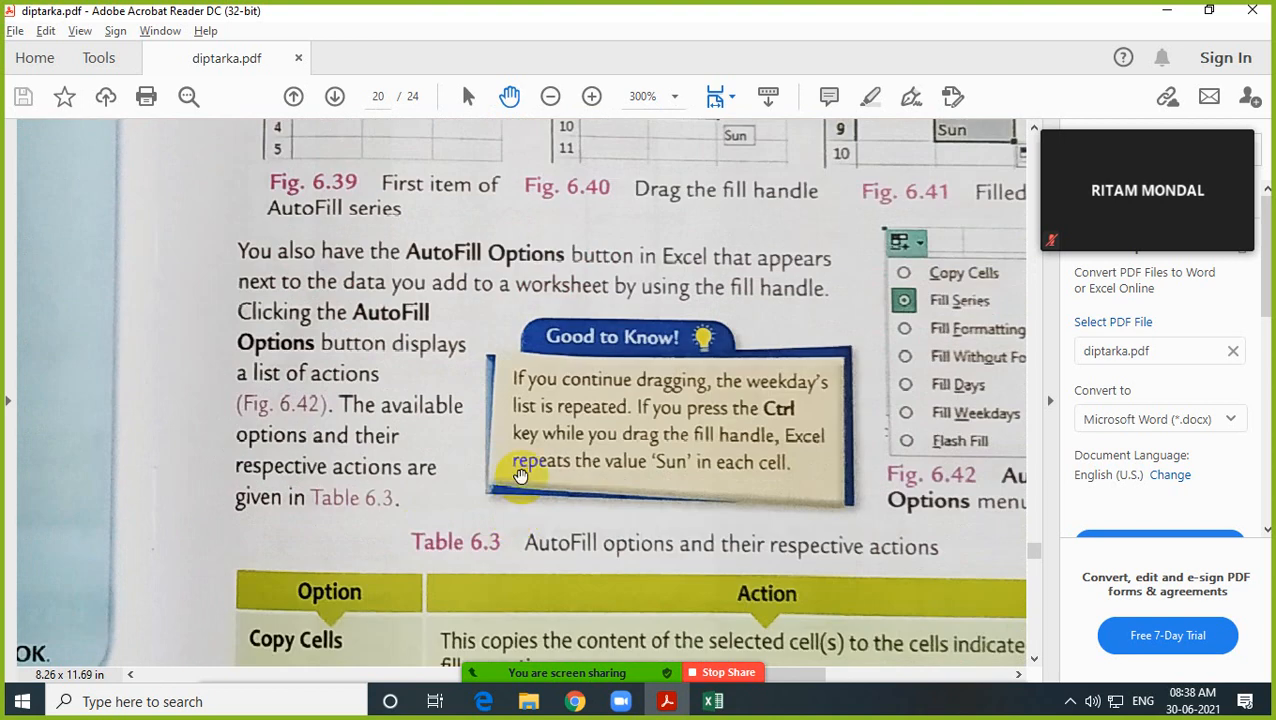
Step: Switch to the Excel workbook, change the fill of E2:E8 to Copy Cells, and restore Fill Series
left_click(713, 702)
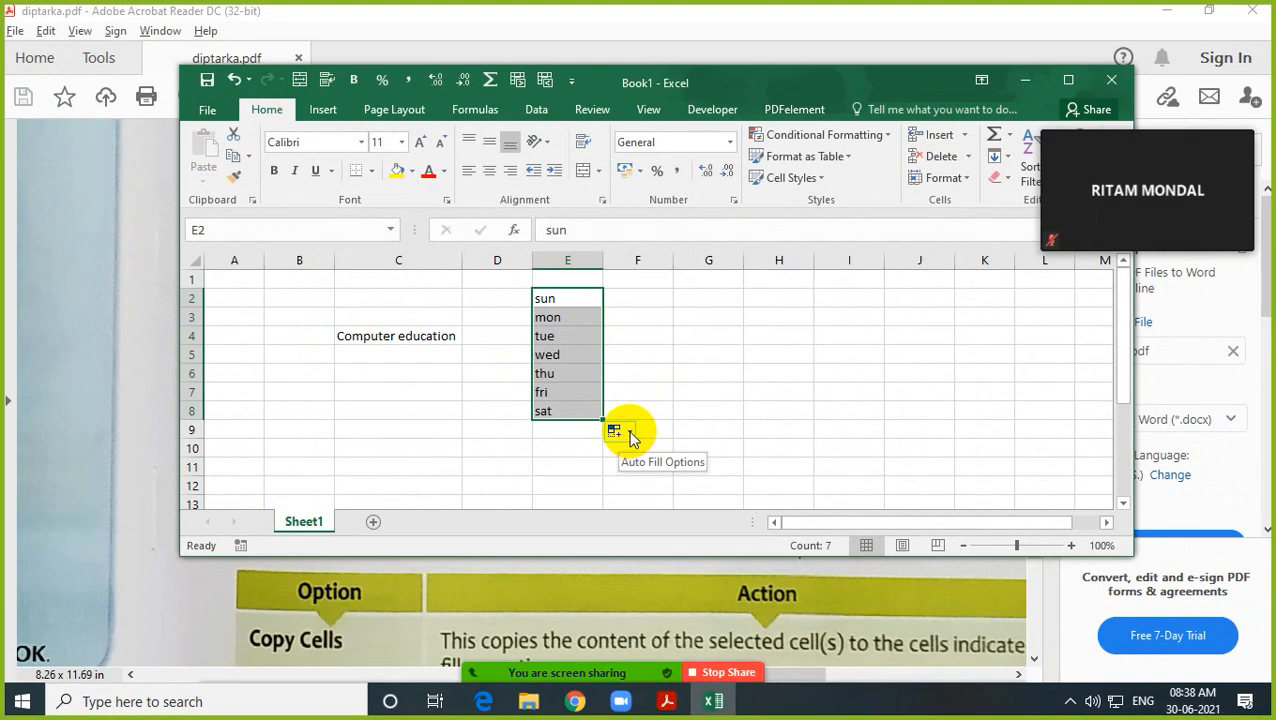
left_click(629, 434)
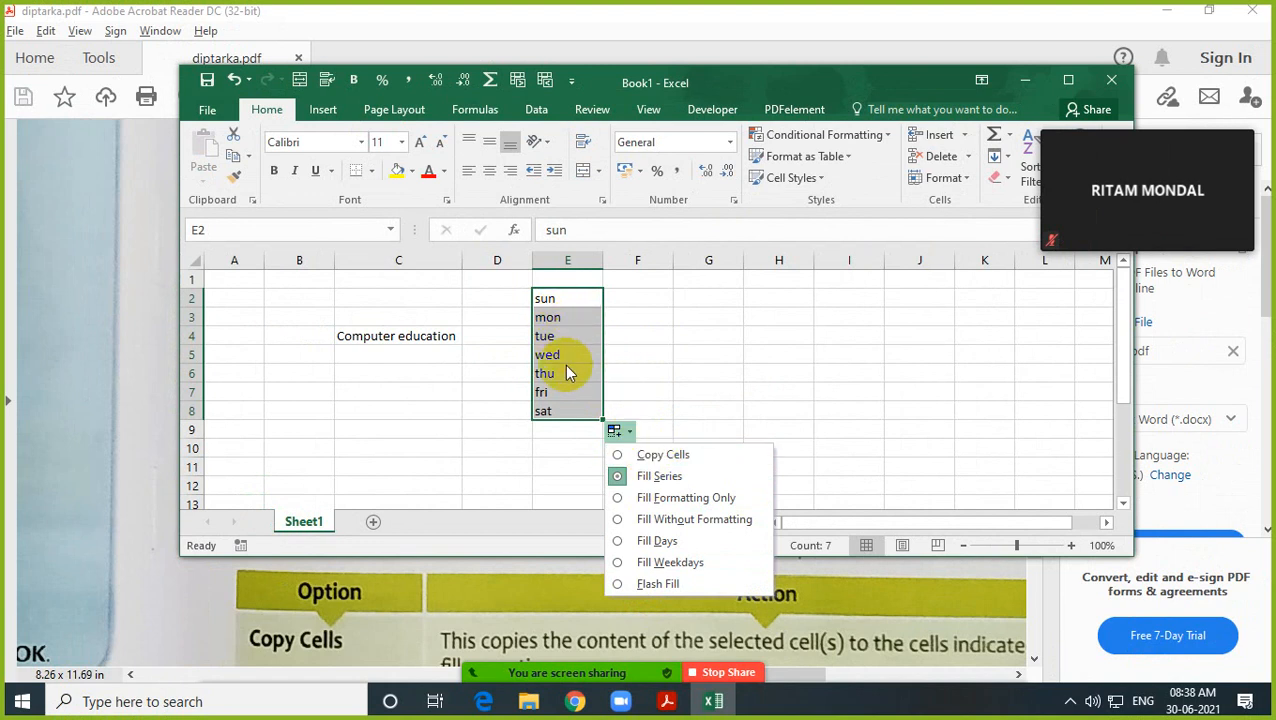
left_click(621, 456)
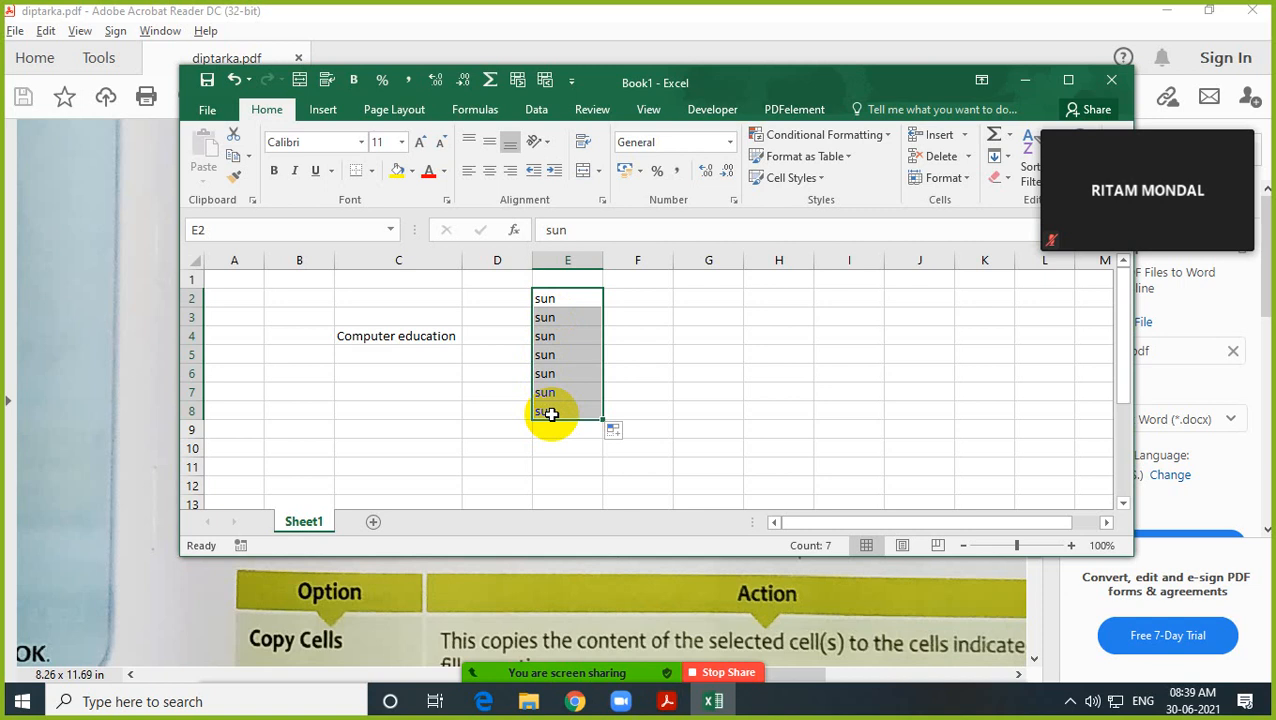
left_click(616, 432)
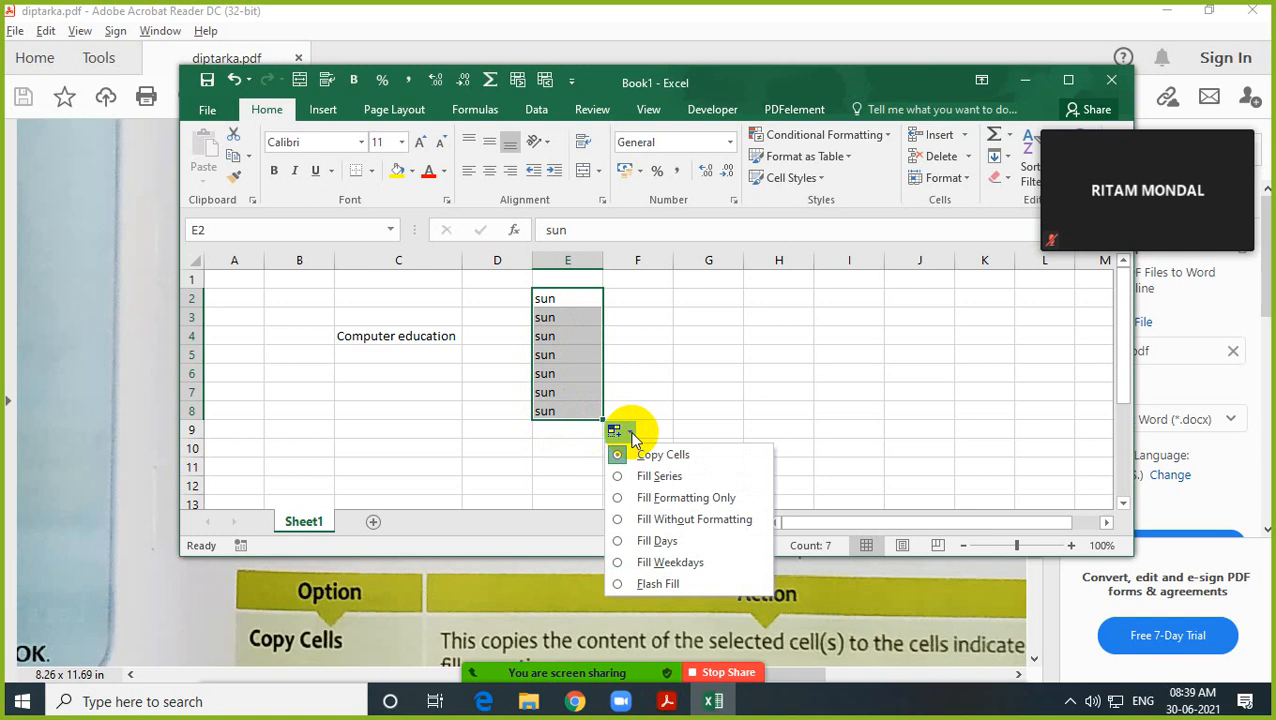
left_click(634, 477)
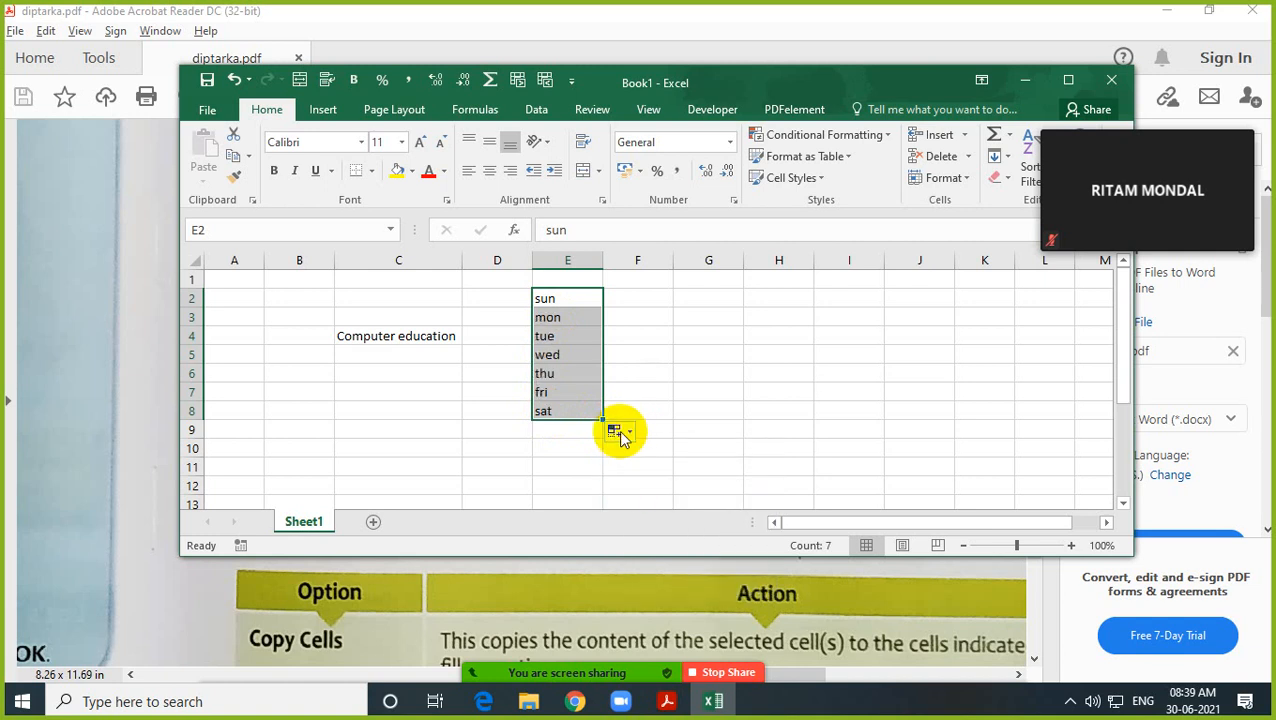
Step: Apply Fill Days and Copy Cells in turn to the filled range E2:E8, and set it back to Fill Series
left_click(620, 435)
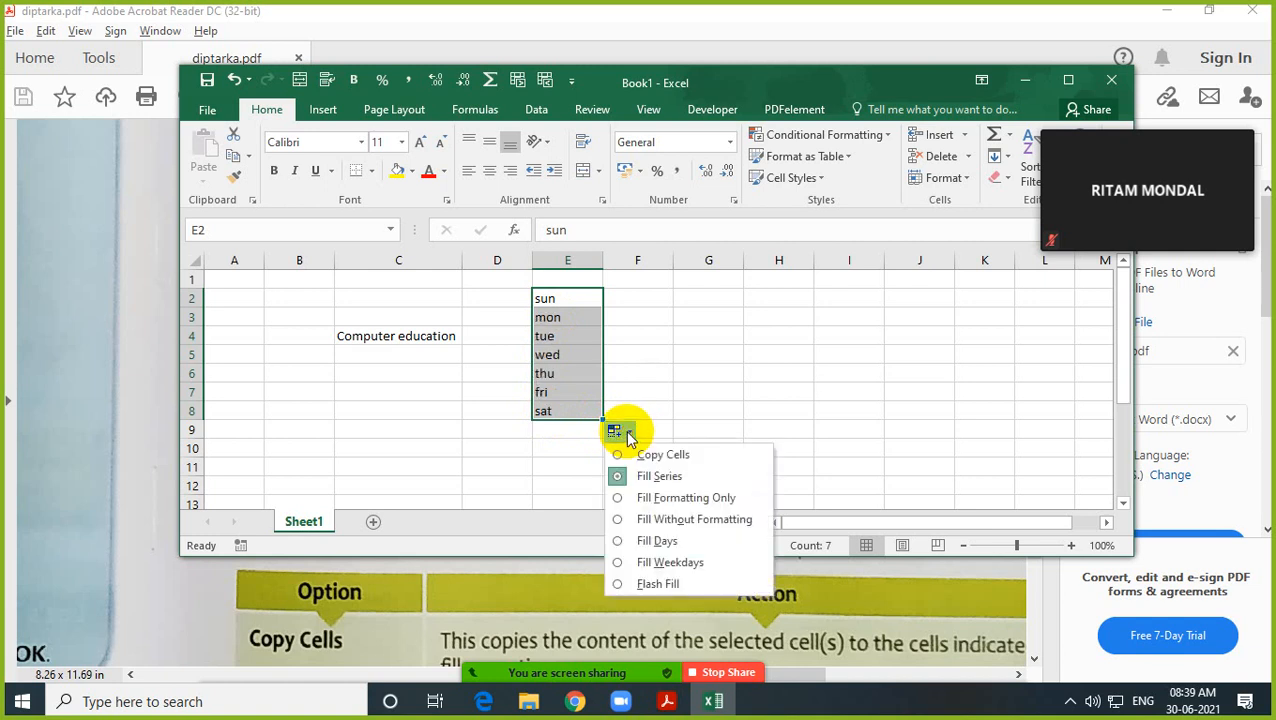
left_click(652, 542)
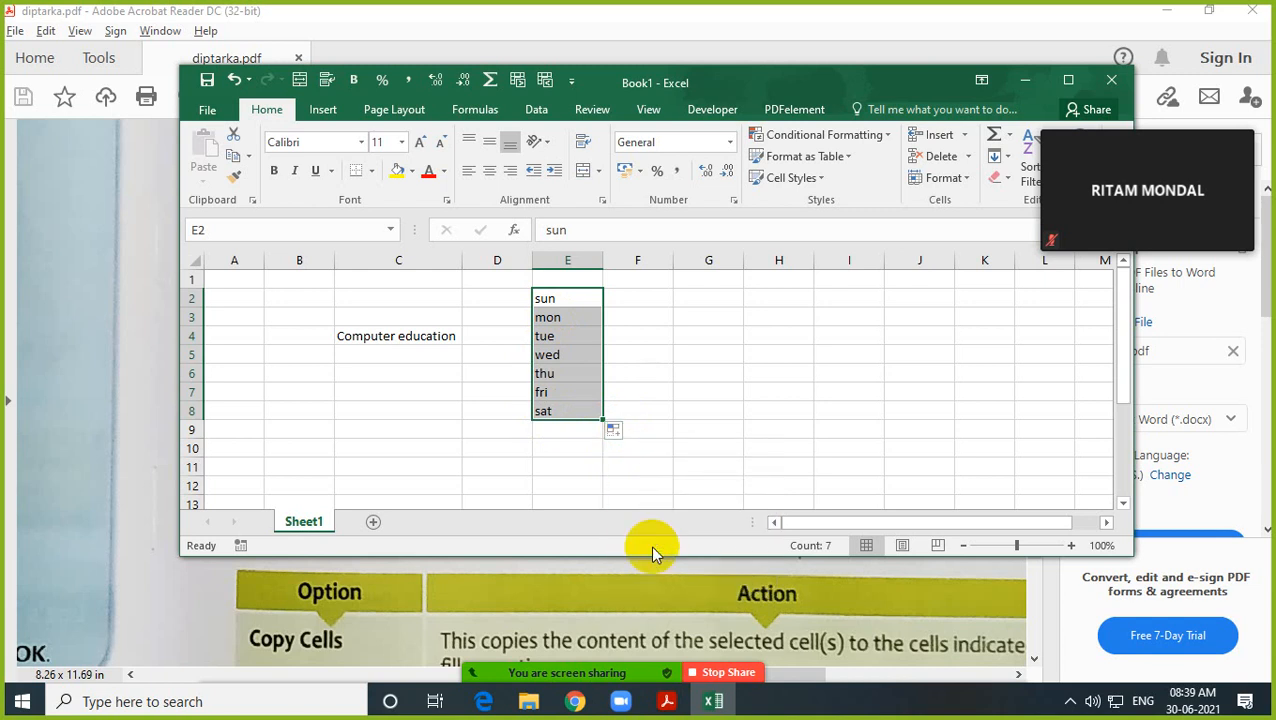
left_click(622, 432)
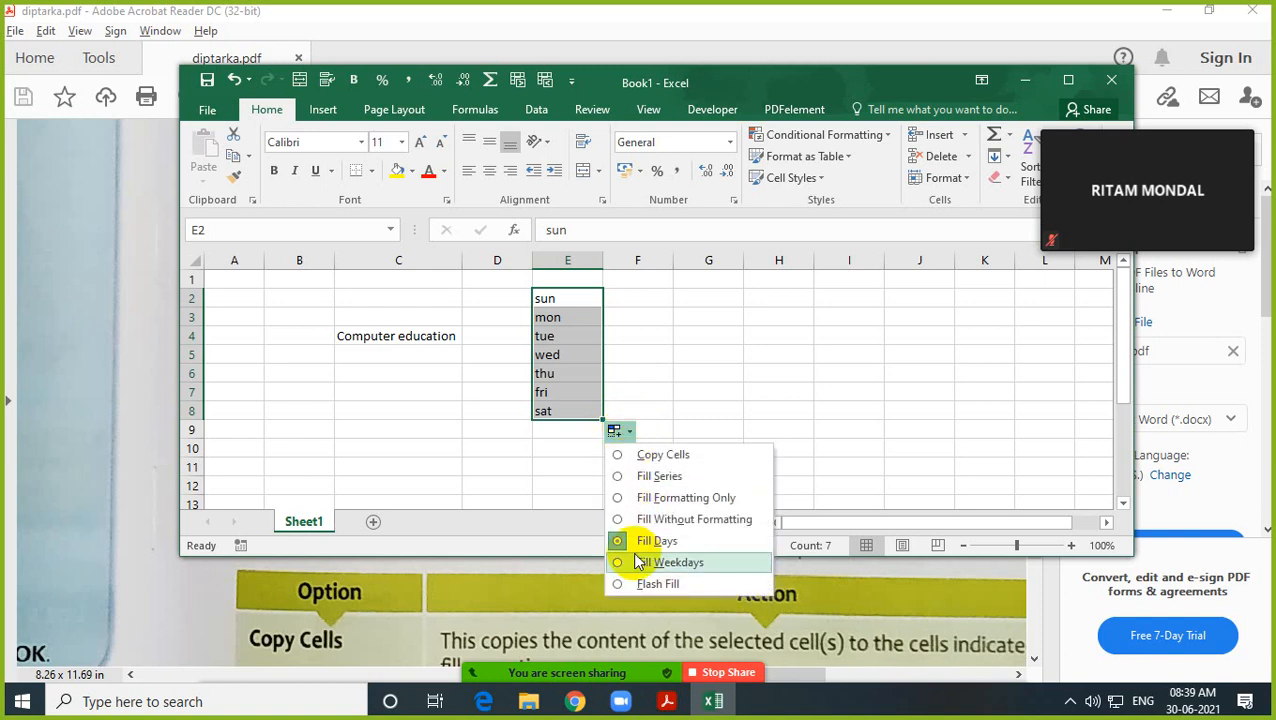
left_click(617, 457)
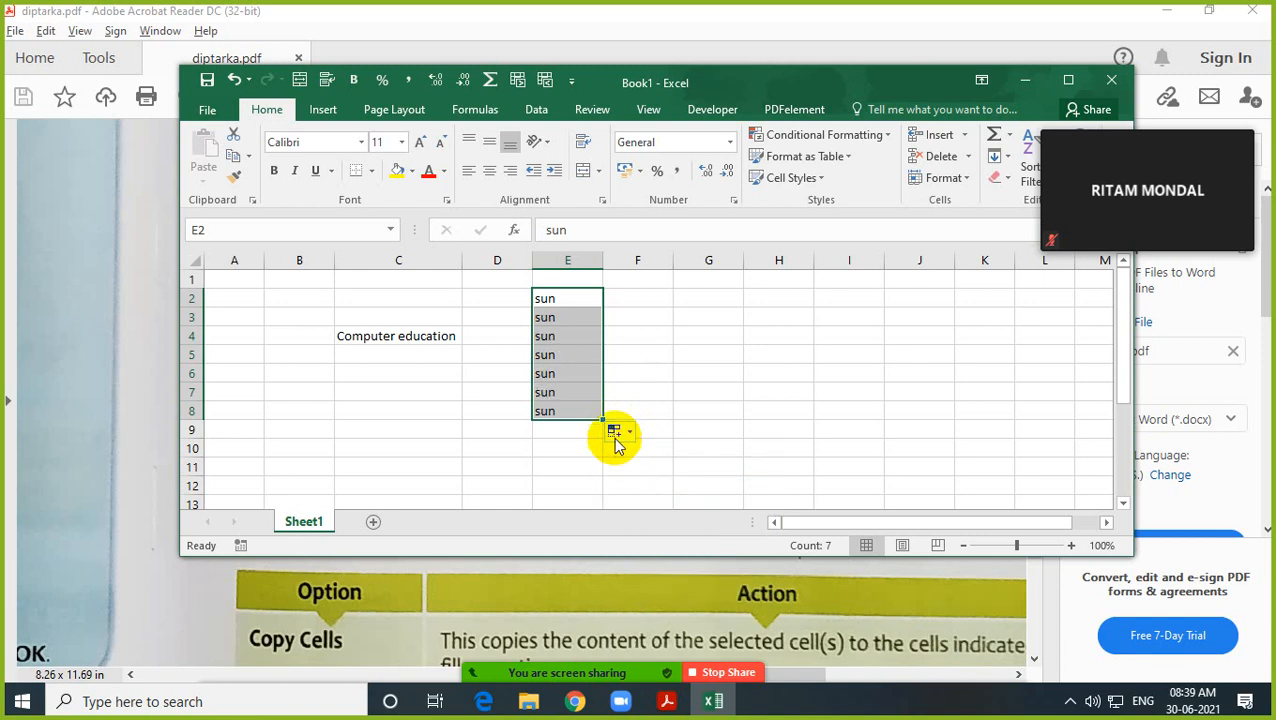
left_click(620, 432)
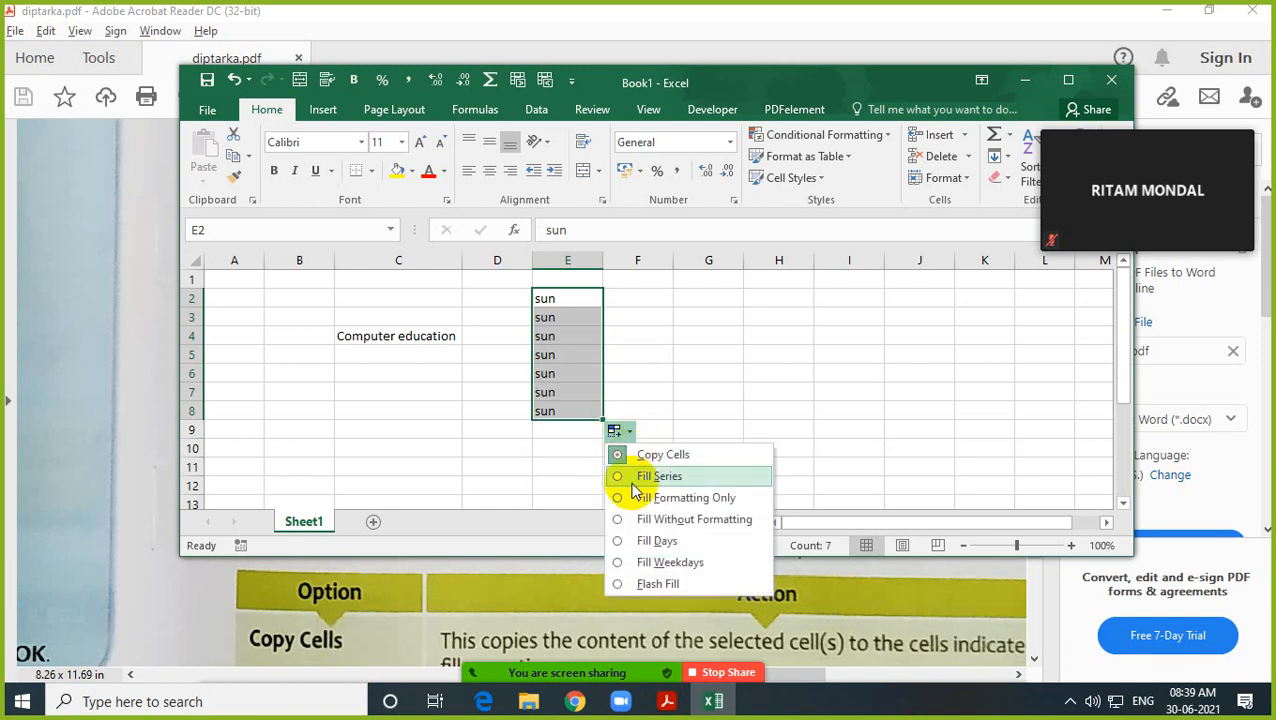
left_click(630, 477)
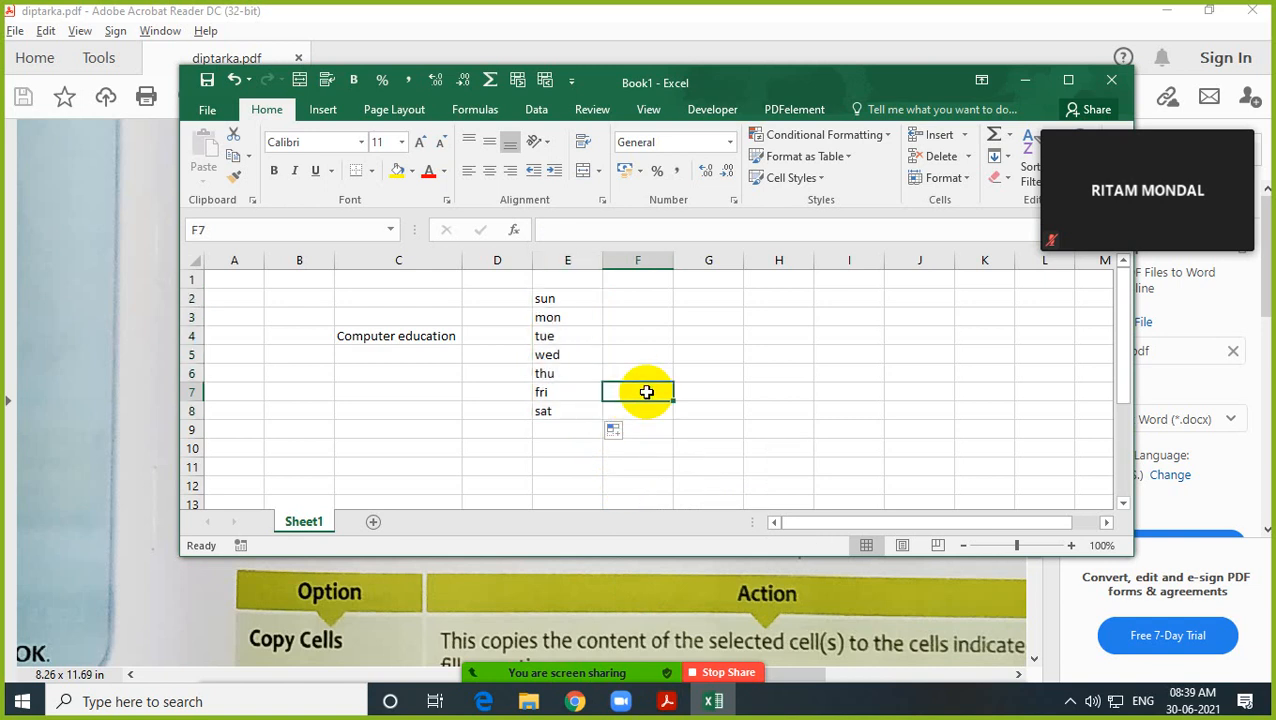
Step: Enter "sun" in cell F2 and select that cell
left_click(643, 392)
left_click(646, 303)
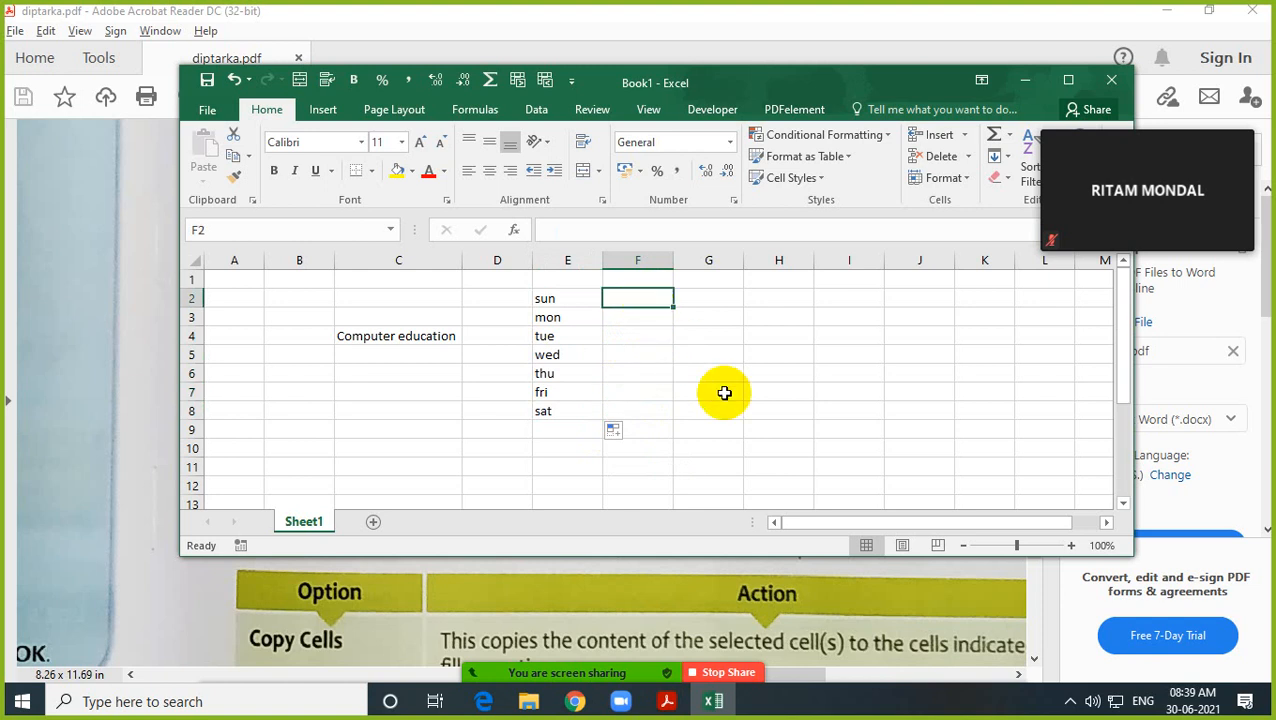
type("sun")
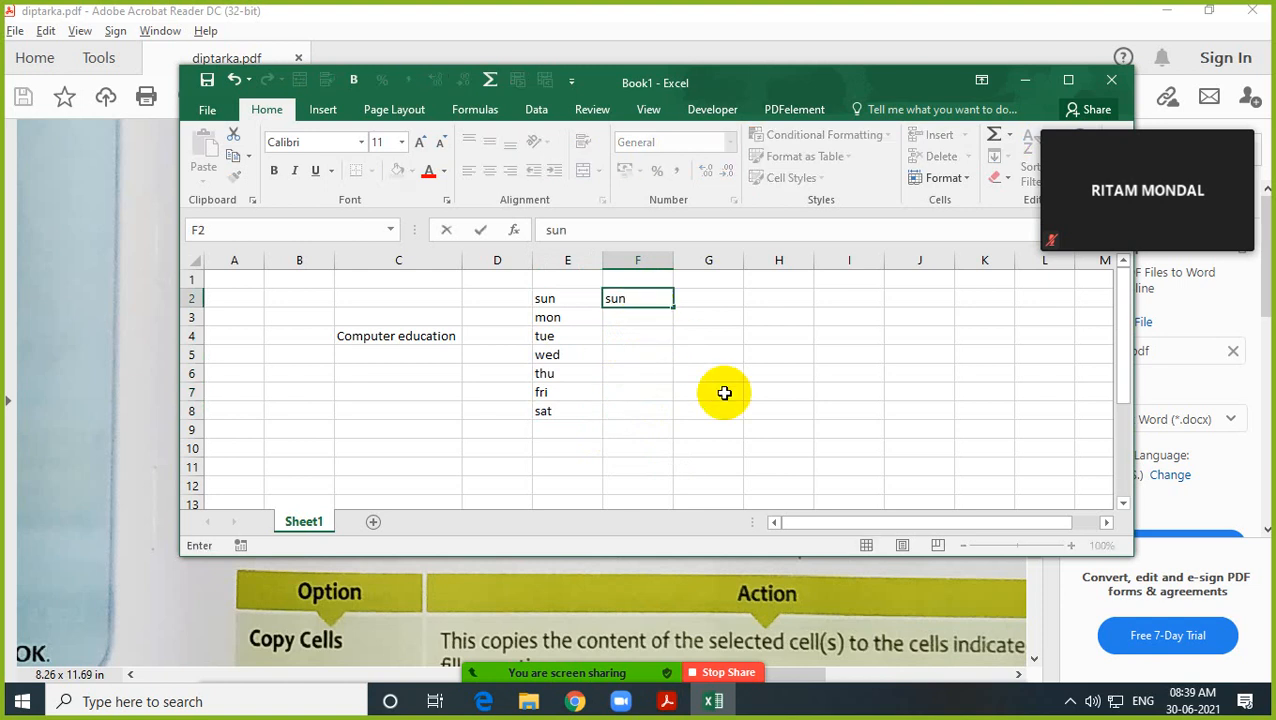
left_click(725, 393)
left_click(648, 296)
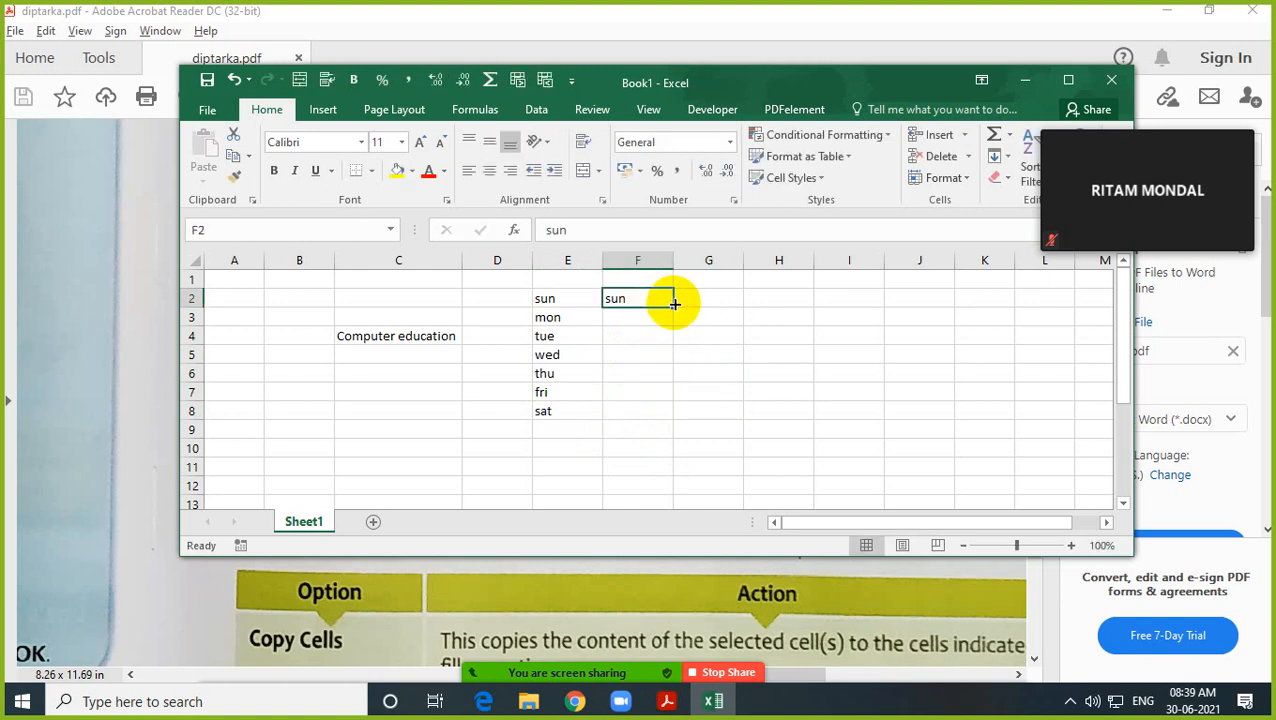
Step: Try to AutoFill from F2 down to F8, clear F3:F8 and reselect F2
left_click_drag(675, 307, 673, 420)
left_click(652, 430)
left_click_drag(652, 316, 644, 409)
key("Delete")
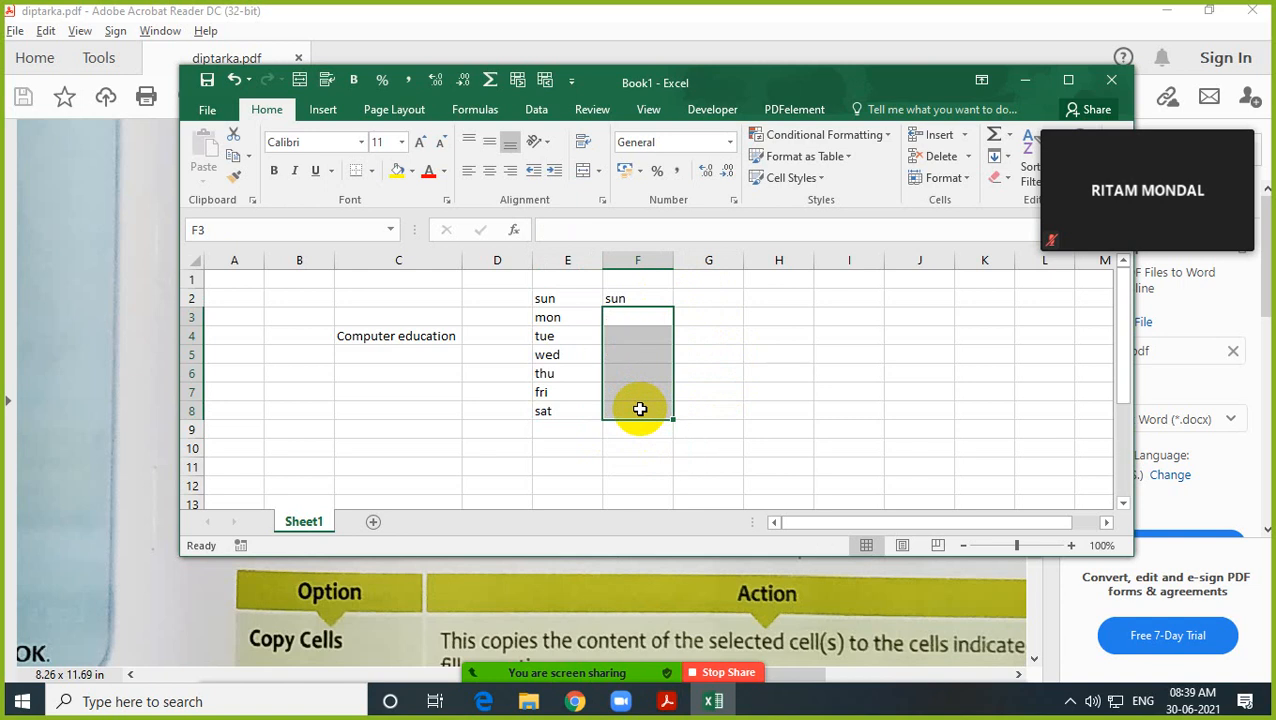
left_click(686, 387)
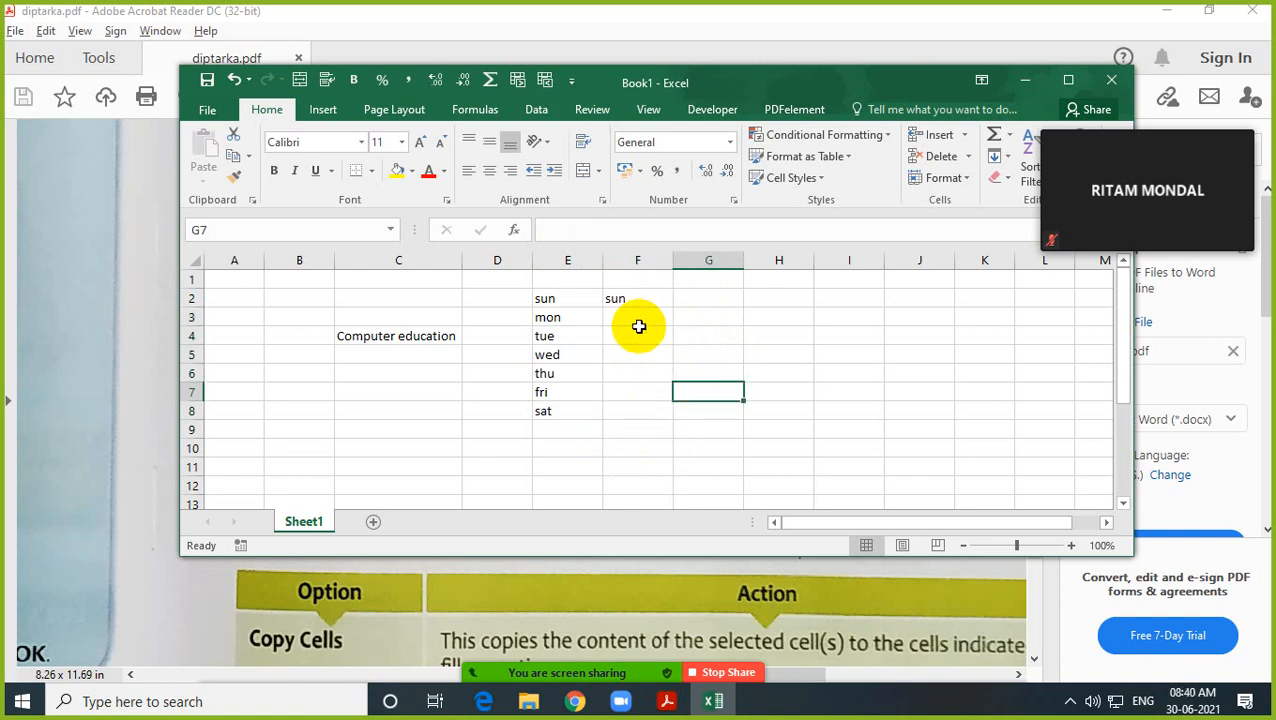
left_click(628, 298)
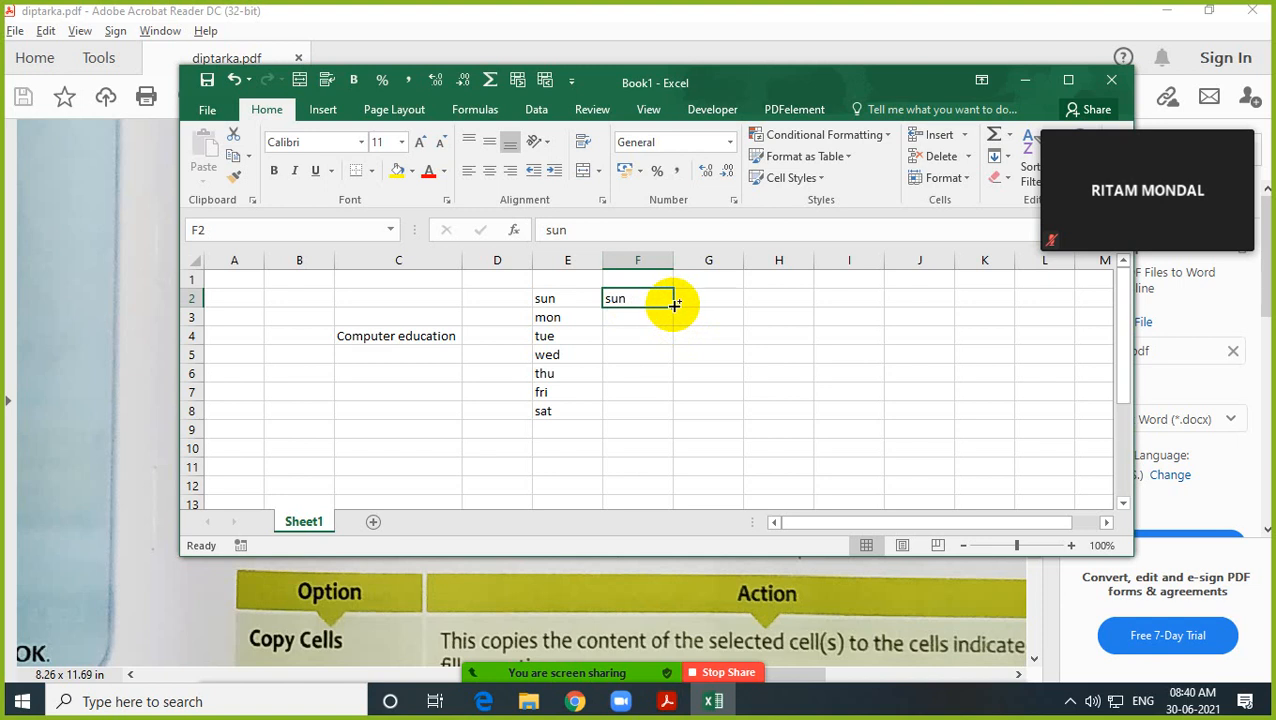
key("ctrl+p")
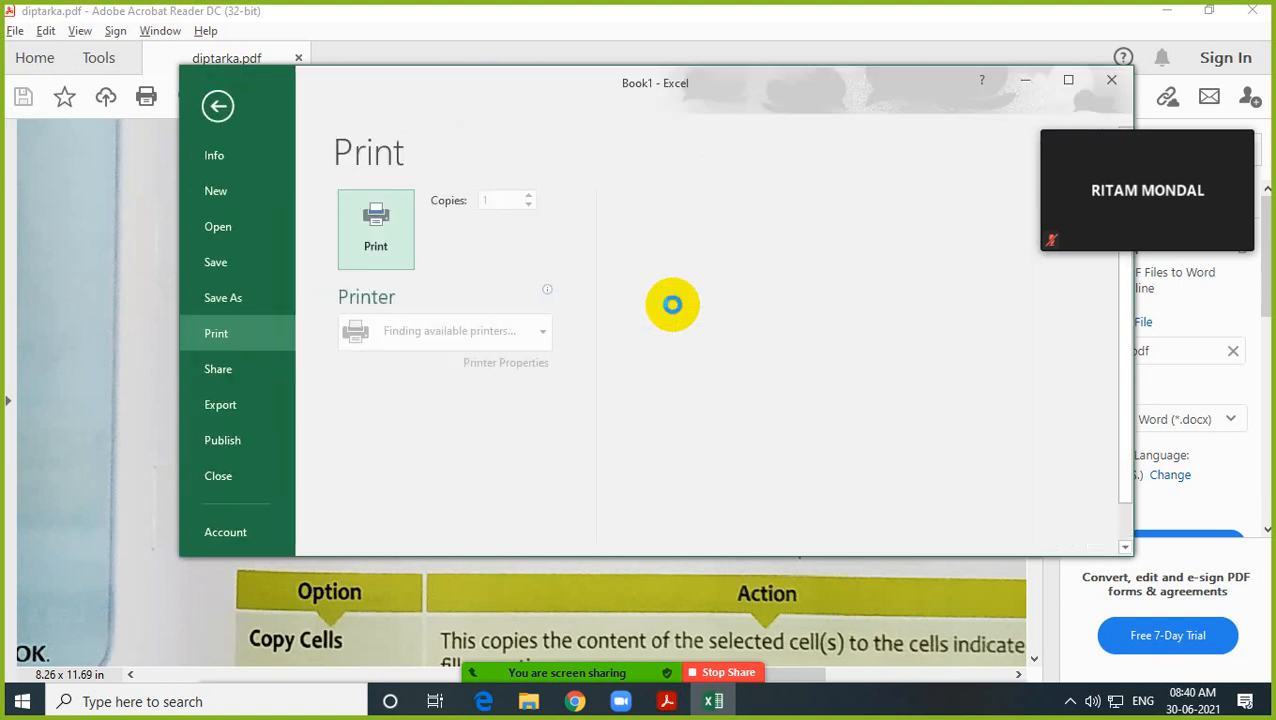
left_click(1111, 79)
left_click(713, 372)
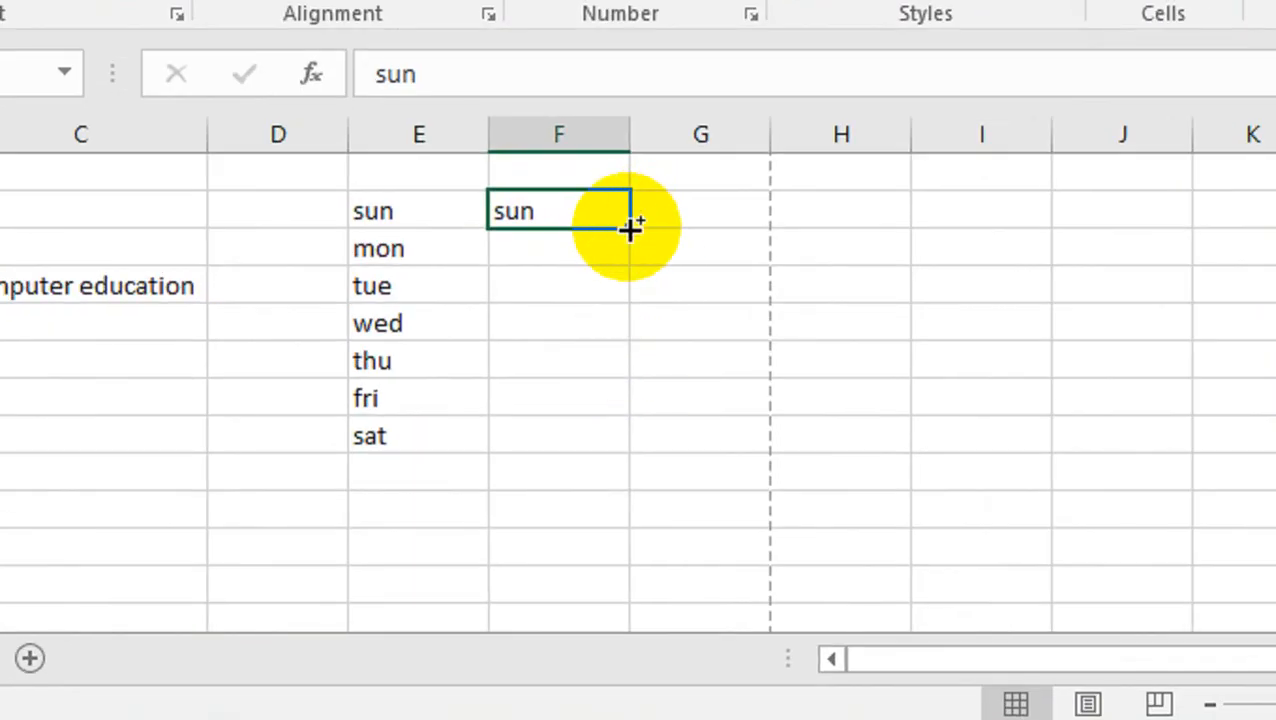
Step: Fill from F2 down to F8 so that "sun" is repeated in each cell
left_click_drag(629, 228, 636, 448)
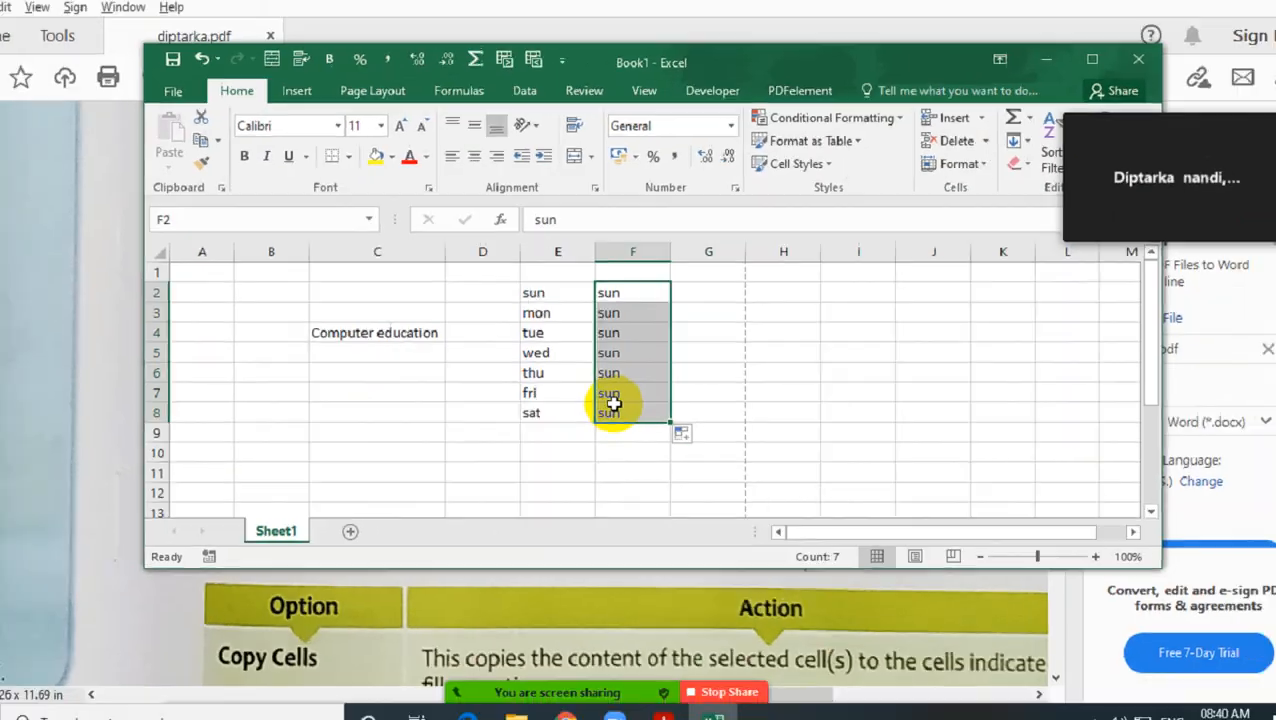
Step: Switch to the PDF textbook and view Table 6.3 on the AutoFill options and their actions
key("alt+Tab")
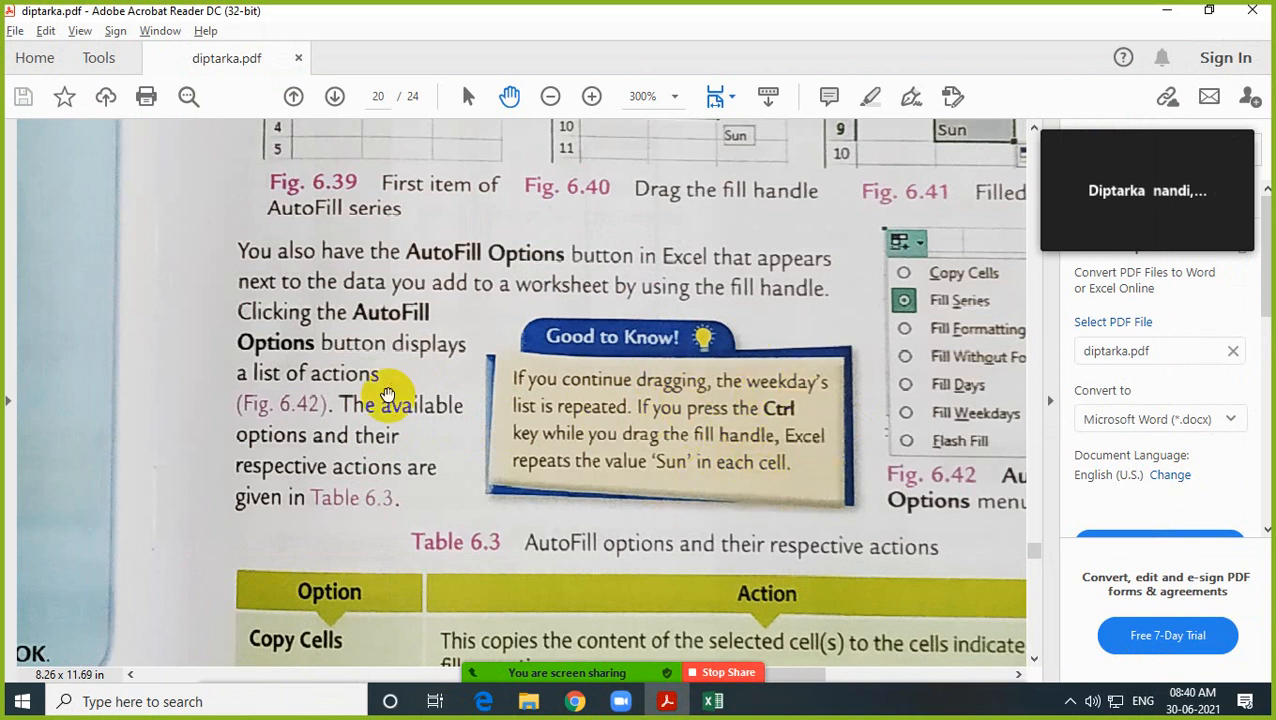
left_click_drag(613, 530, 590, 390)
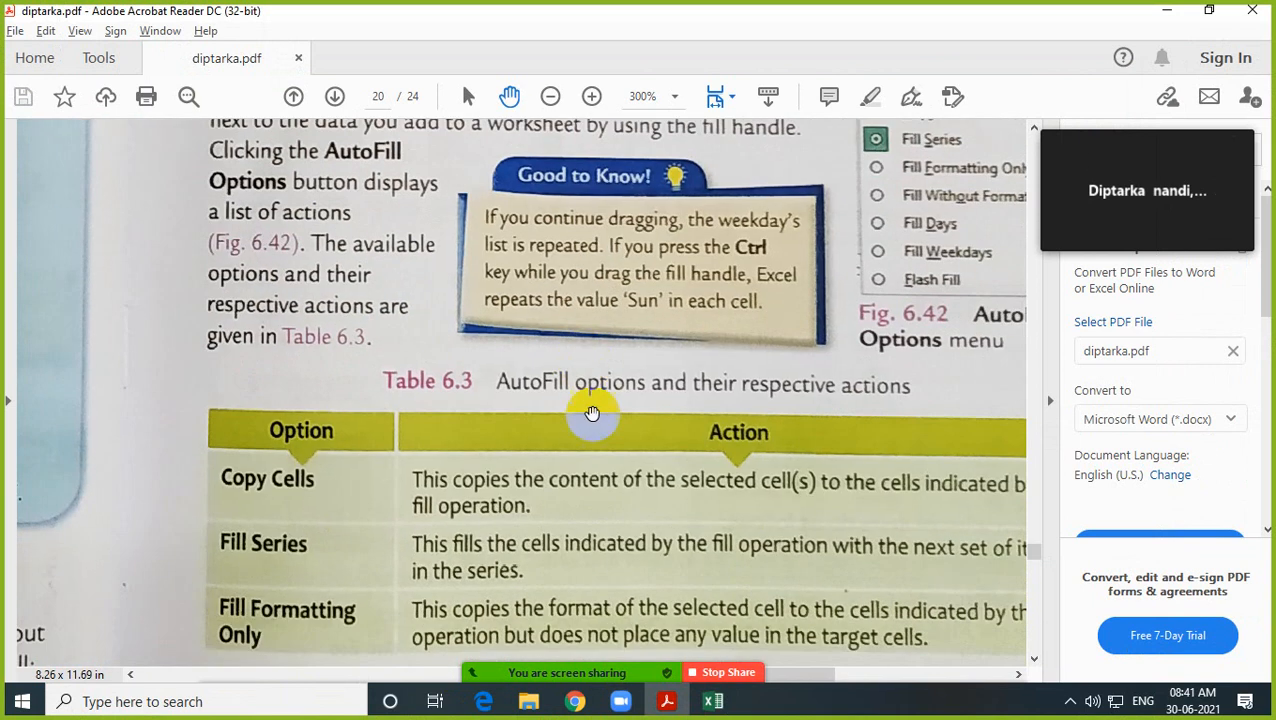
left_click_drag(550, 447, 521, 364)
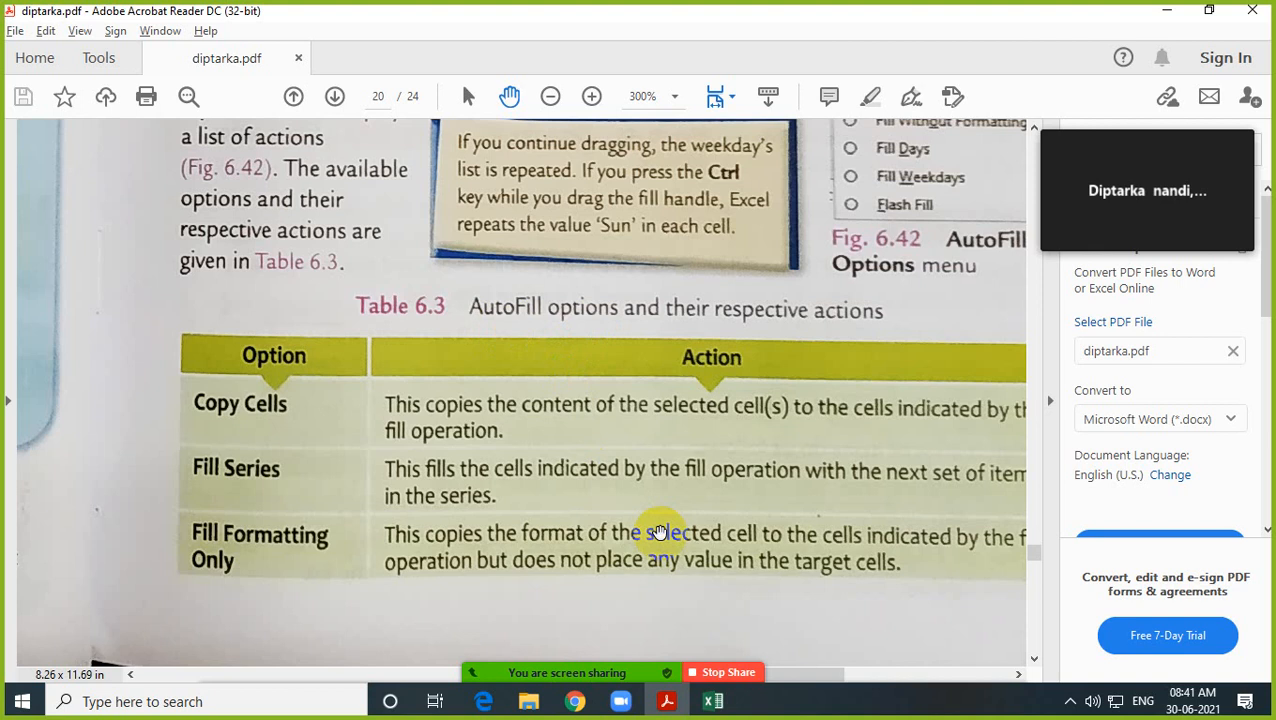
Step: Show the AutoFill Options for F2:F8 in Excel, and return to Table 6.3 in the PDF textbook to read the actions
left_click(713, 700)
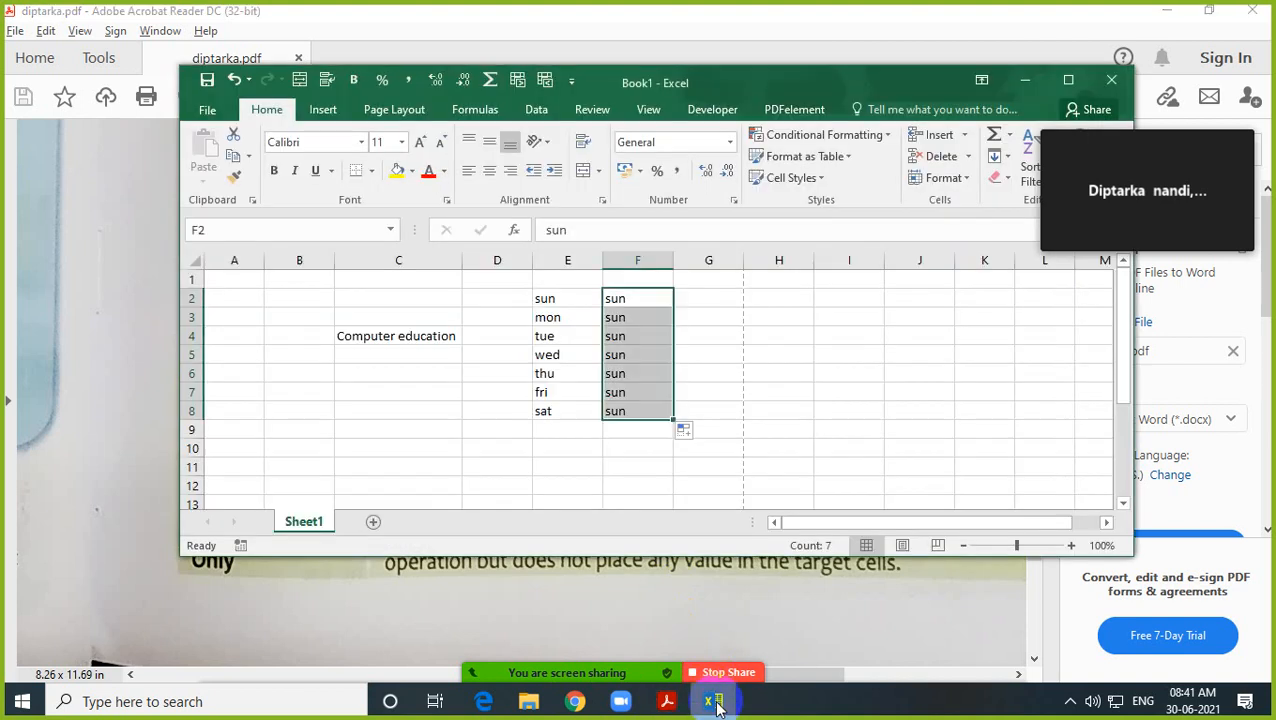
left_click(697, 434)
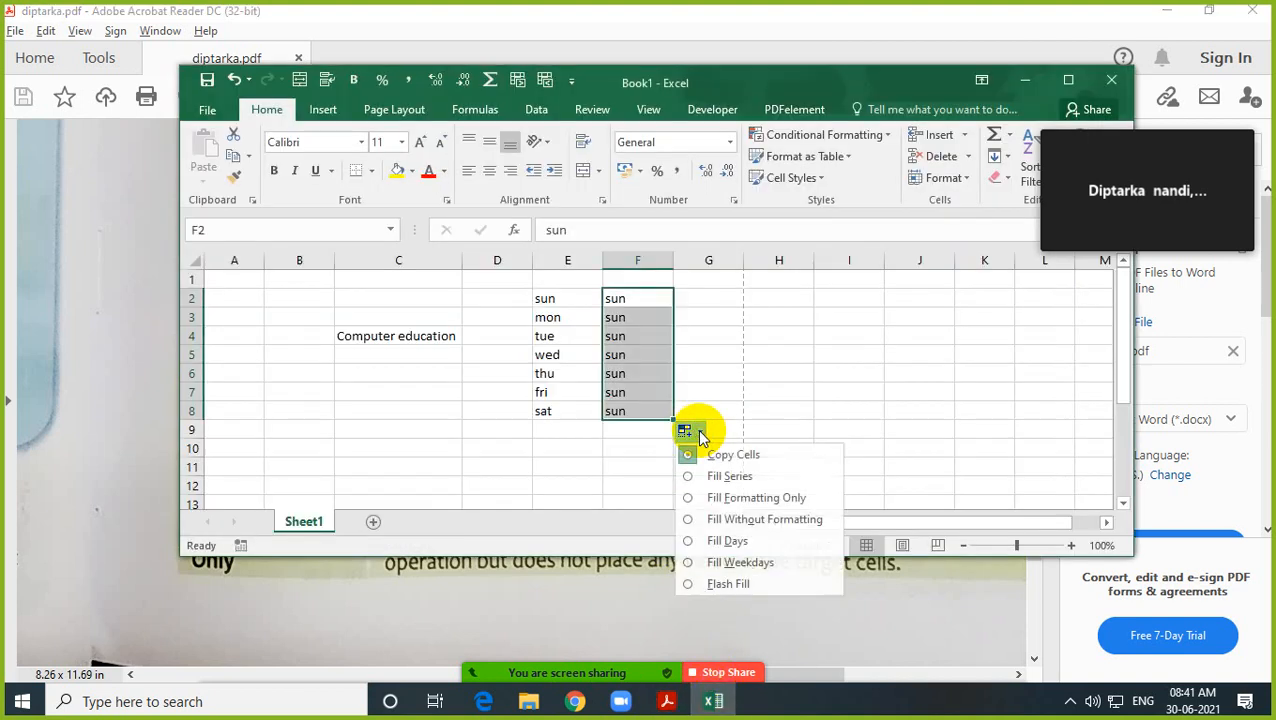
left_click(664, 701)
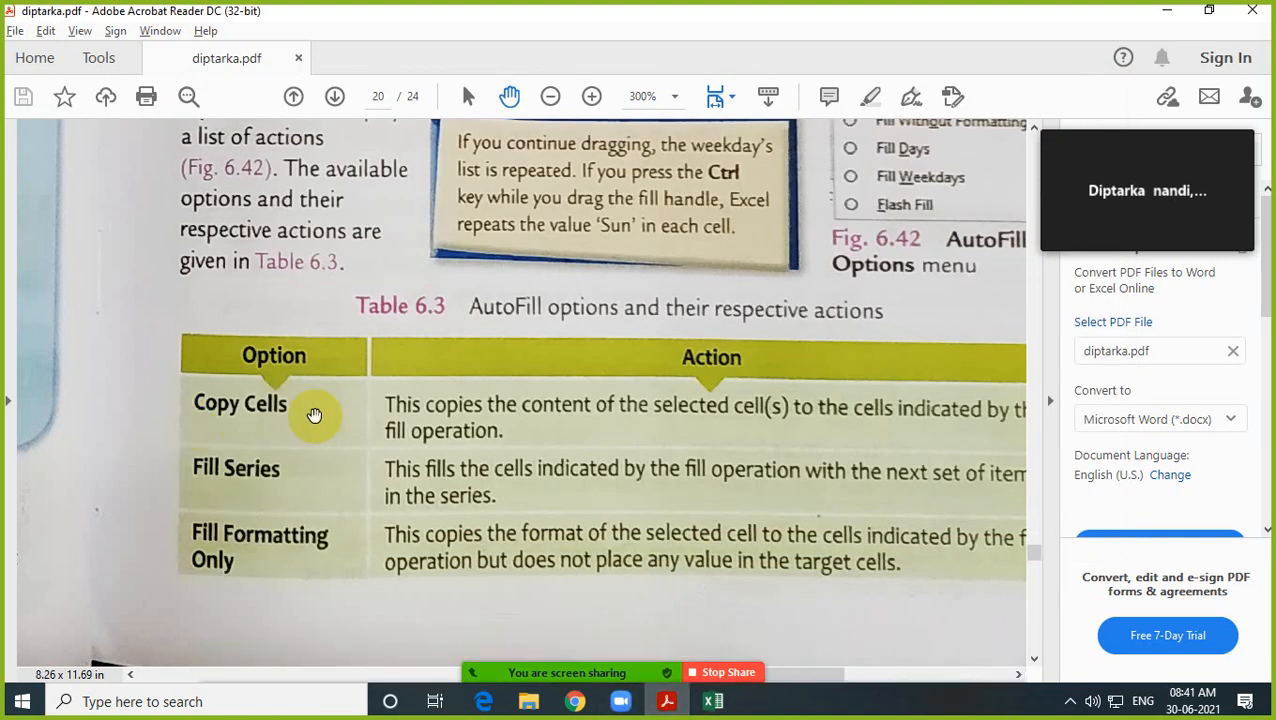
left_click_drag(512, 411, 414, 391)
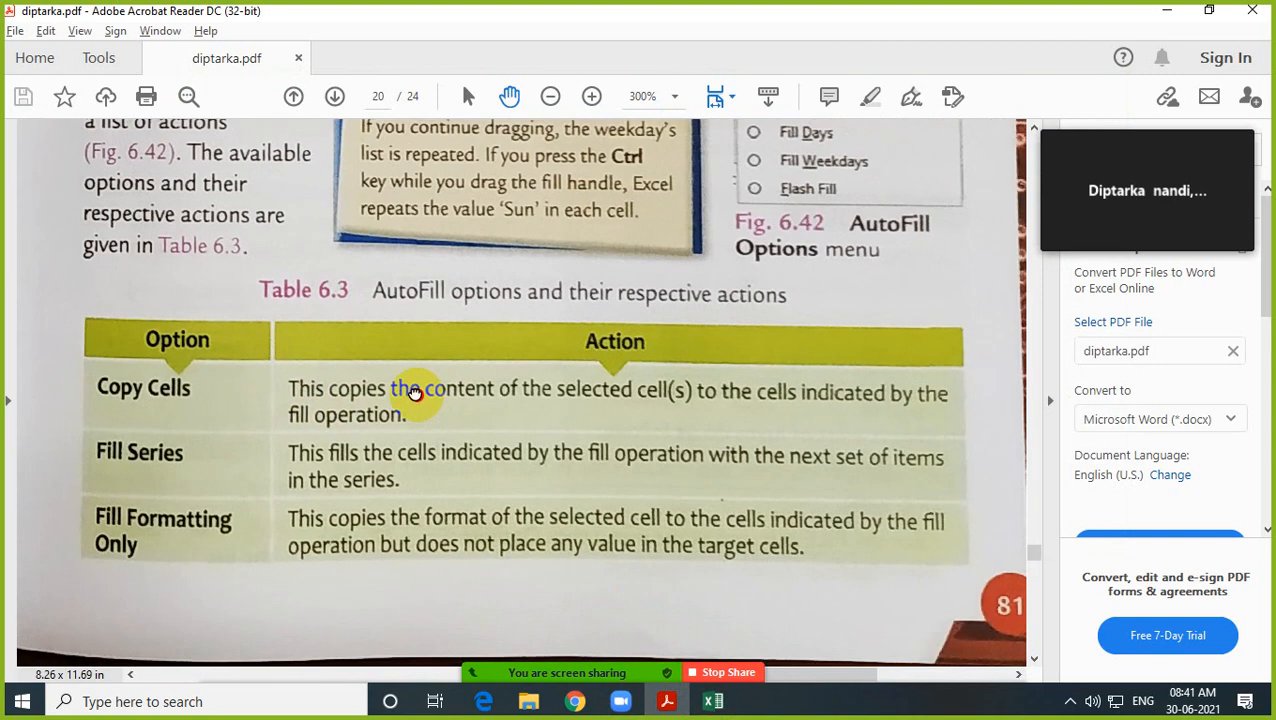
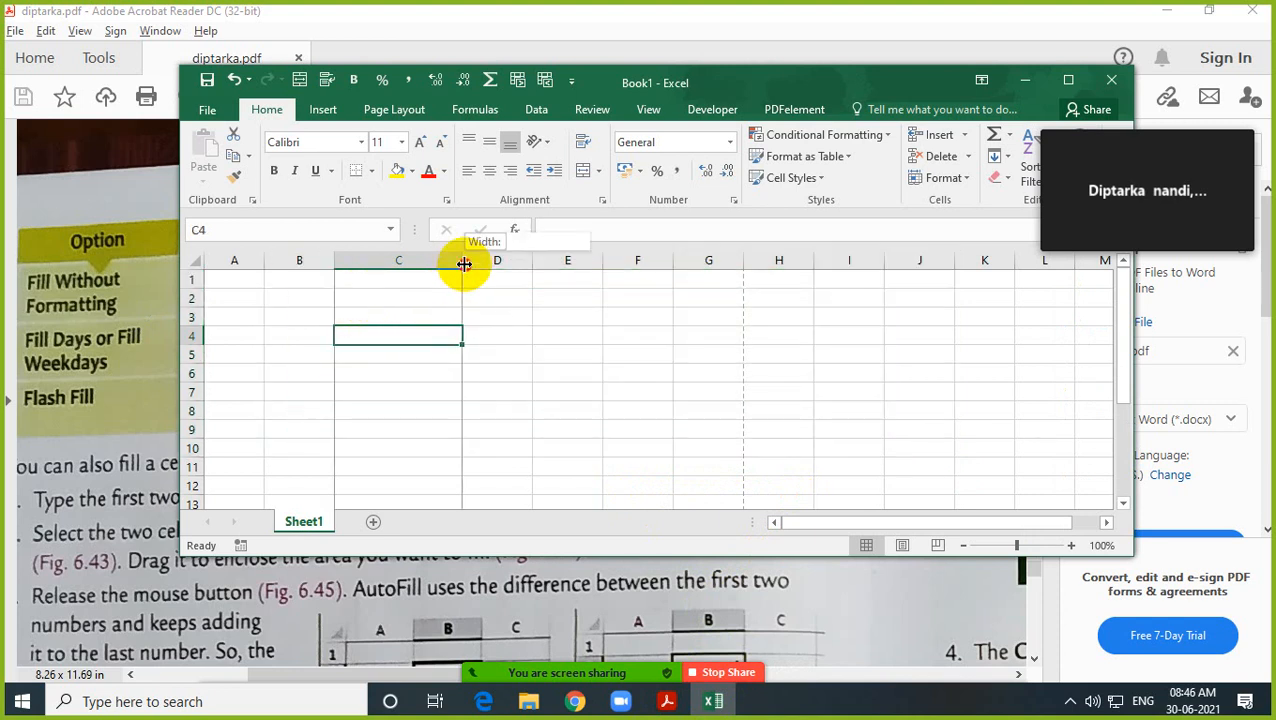
Step: Enter three people's full names in cells C2, C3 and C4, one per cell
left_click(393, 297)
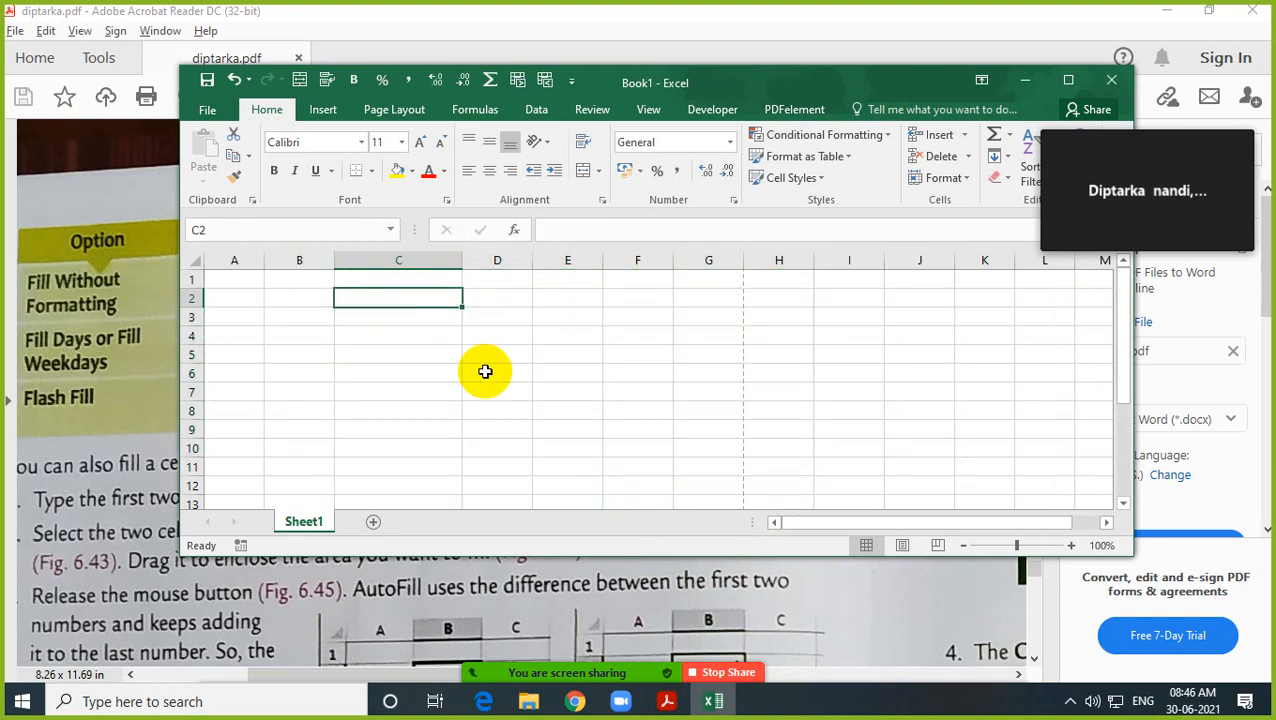
type("Rata")
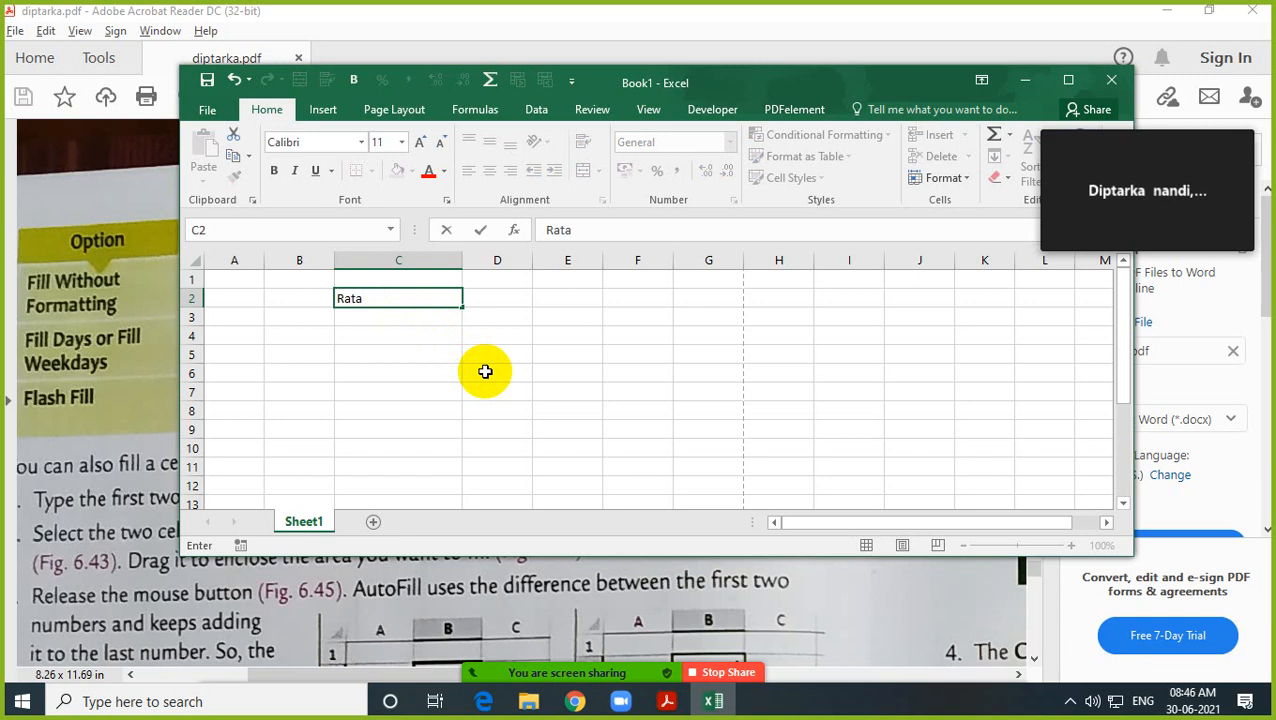
type("n Mazi")
key("Return")
type("Aru")
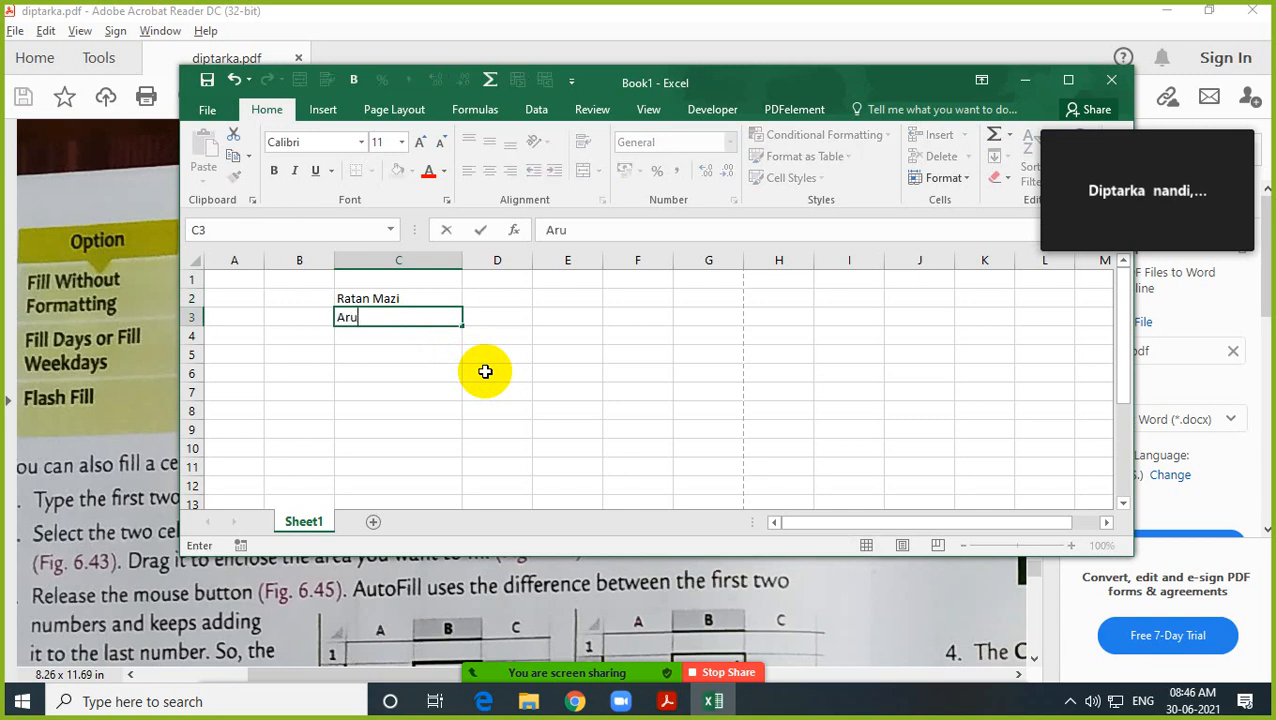
type("n Samanta")
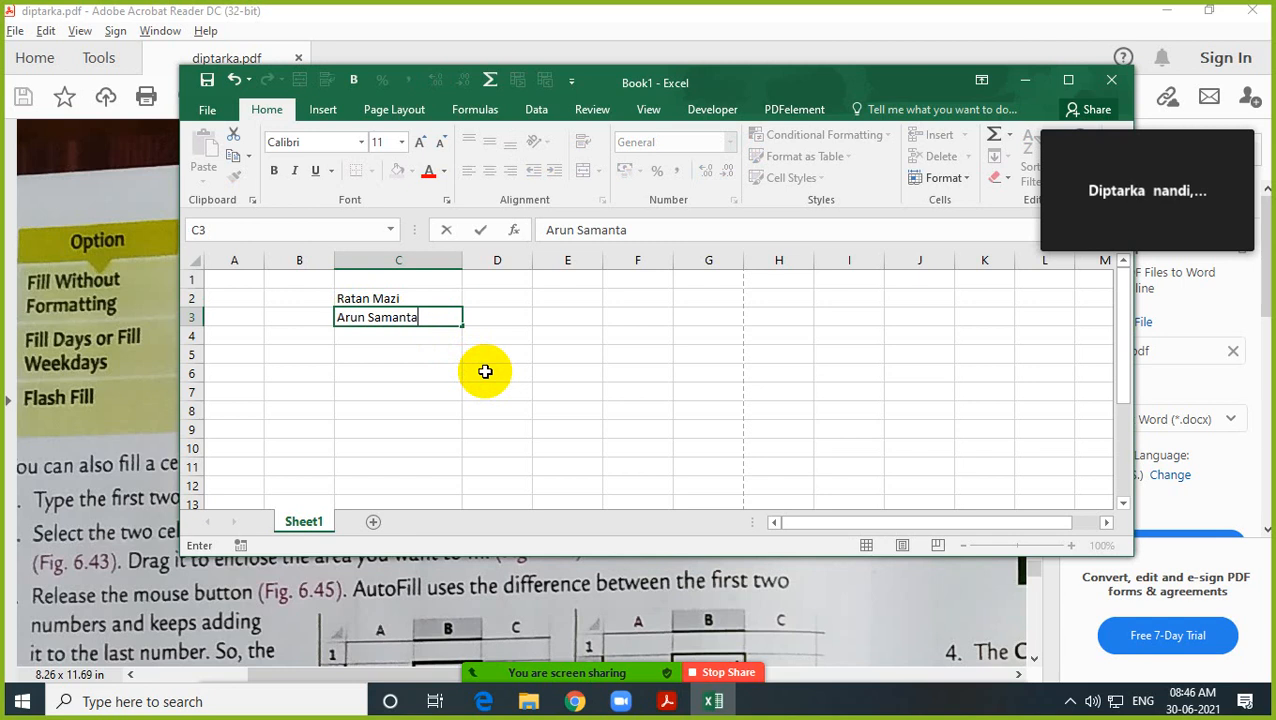
key("Return")
type("Sasi Dalal")
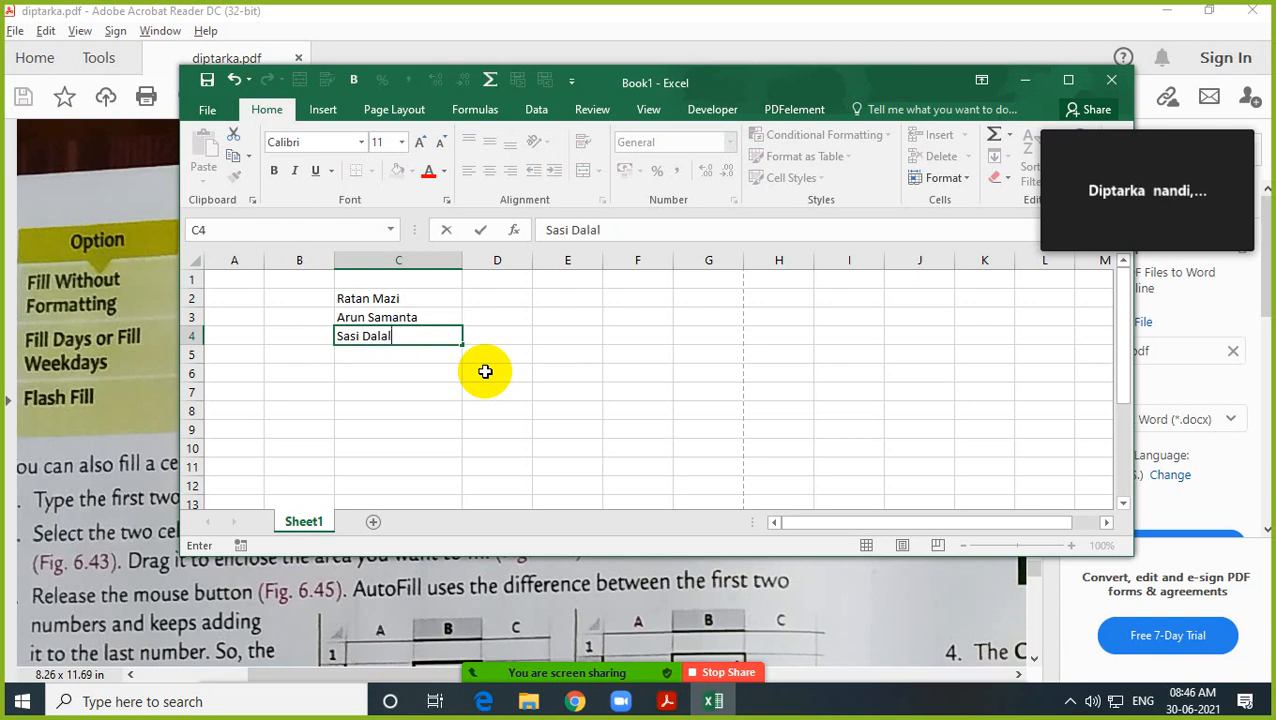
key("Return")
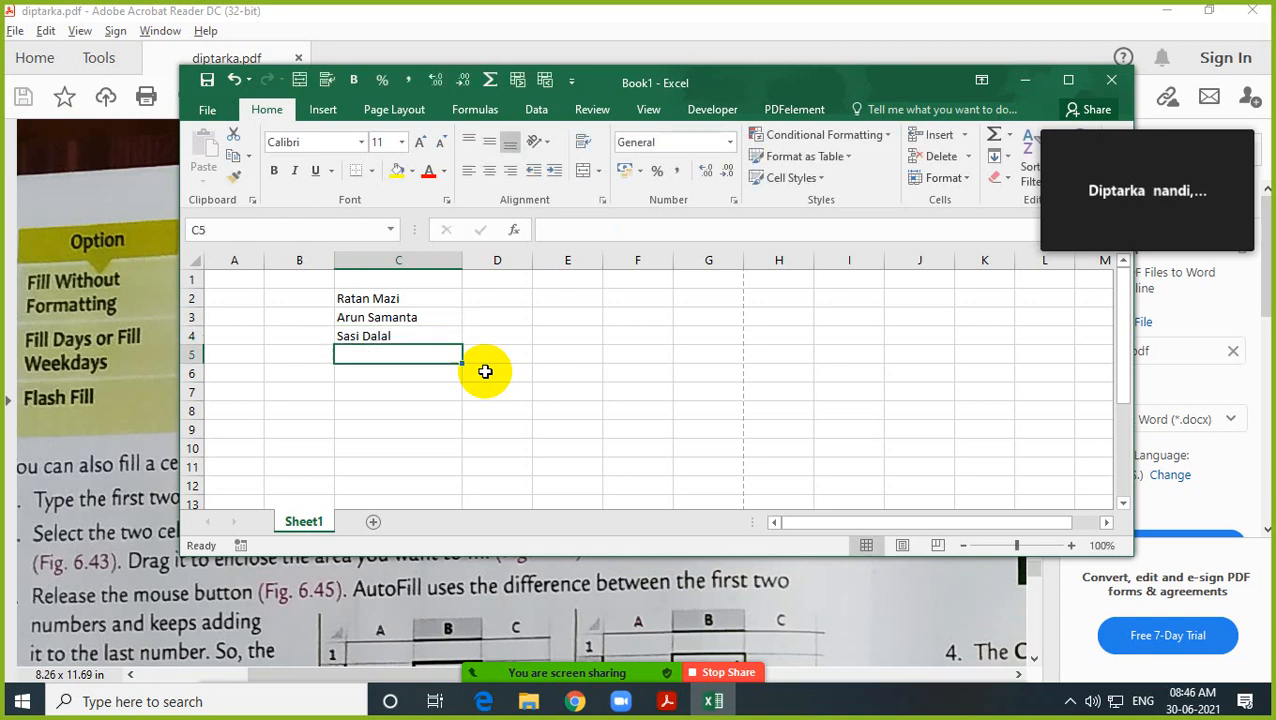
Step: Enter the first person's first name in D2, fill down to D4 and apply Flash Fill to extract the first names
left_click(515, 305)
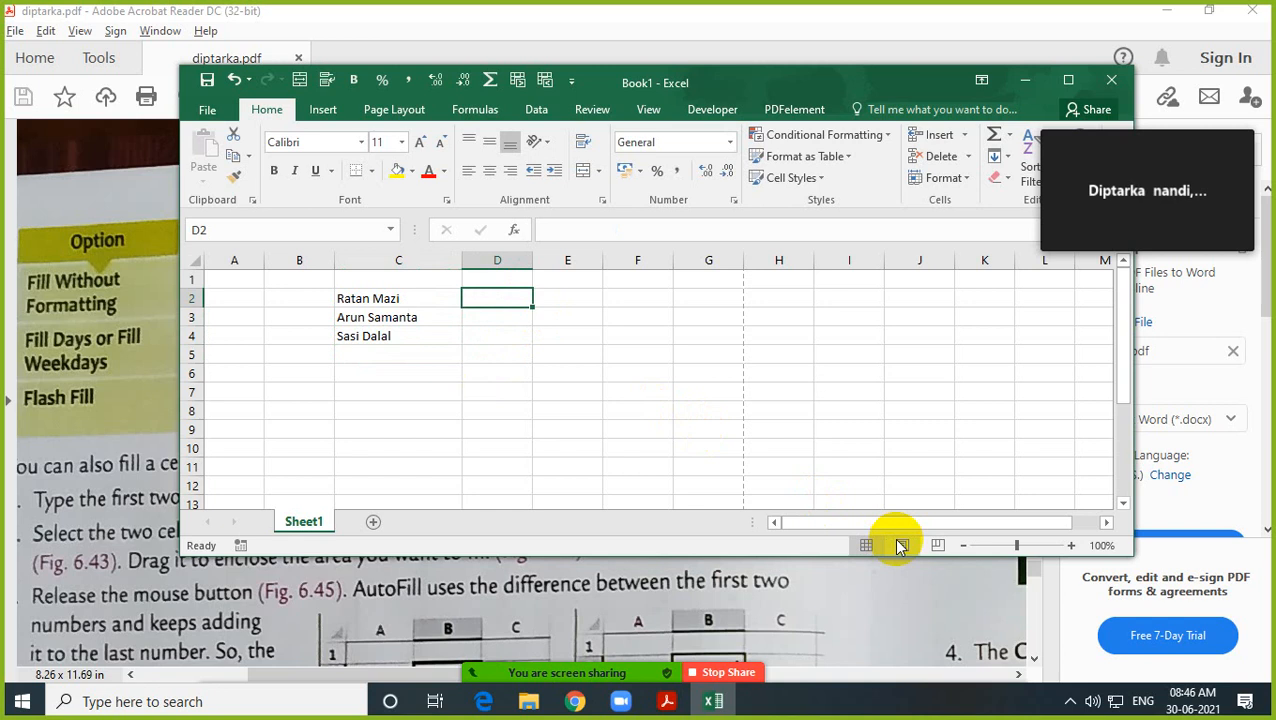
type("Ratan")
key("Return")
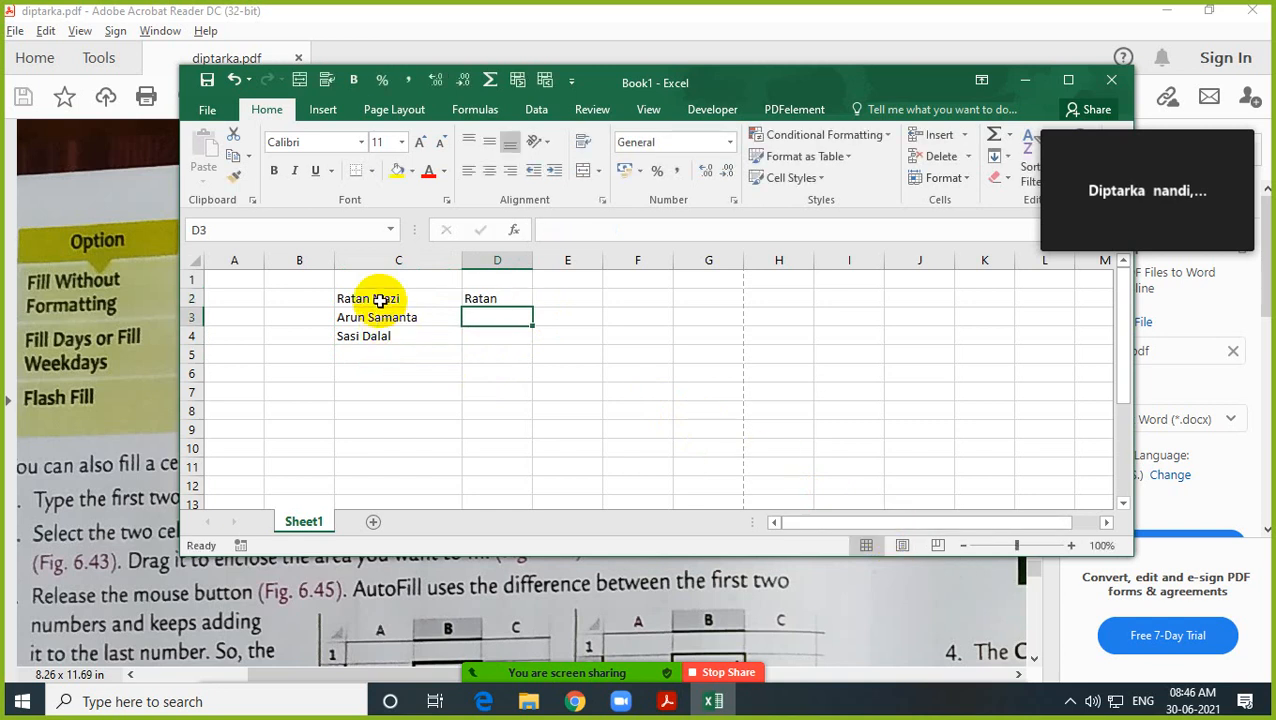
left_click(484, 298)
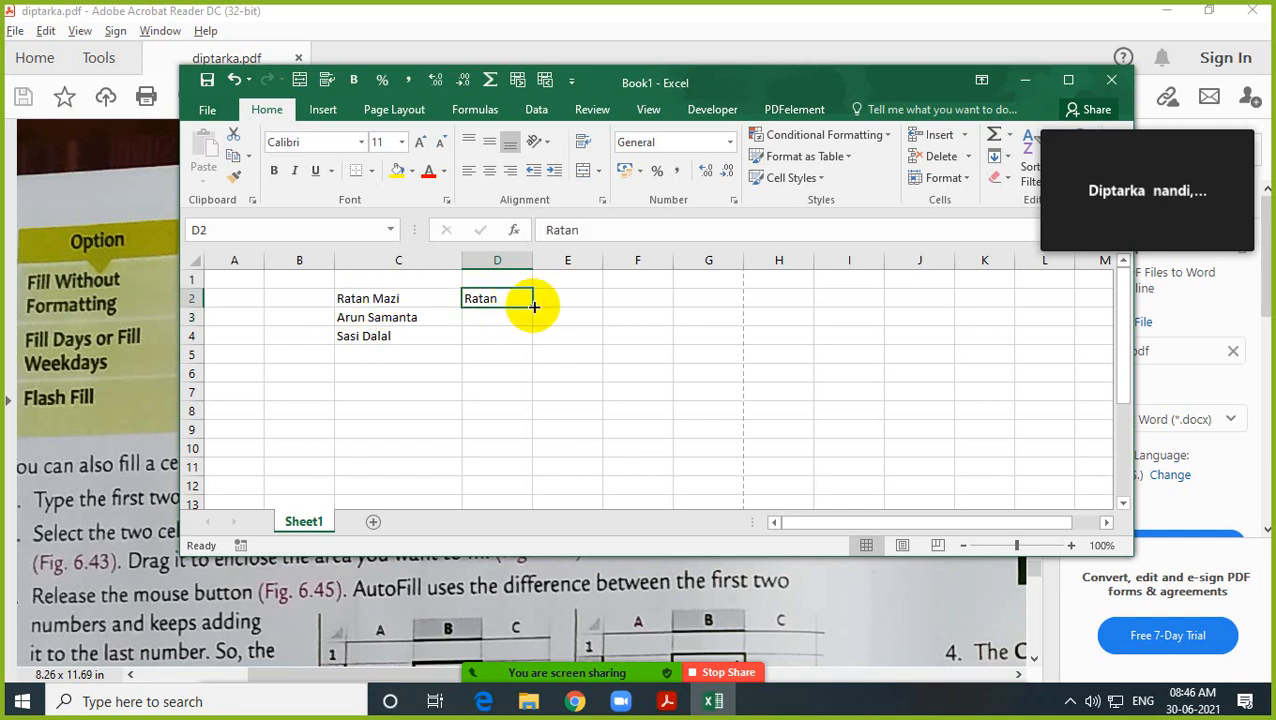
left_click_drag(534, 307, 532, 347)
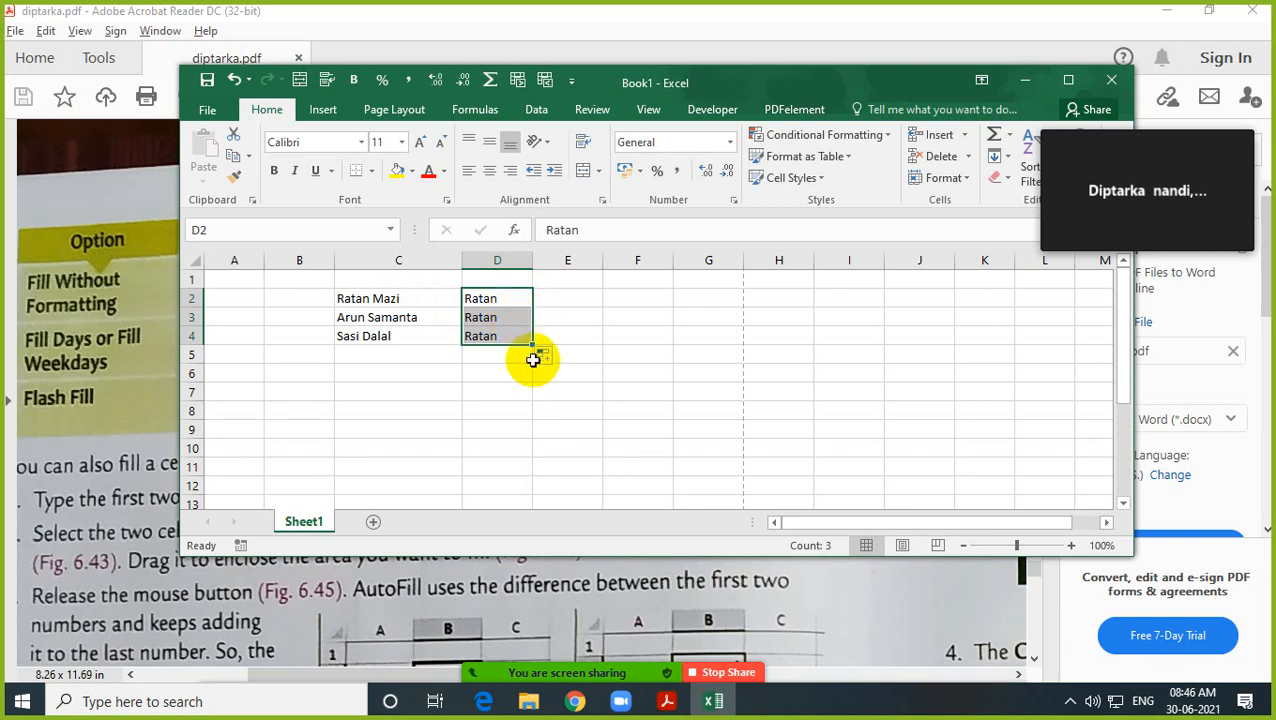
left_click(562, 360)
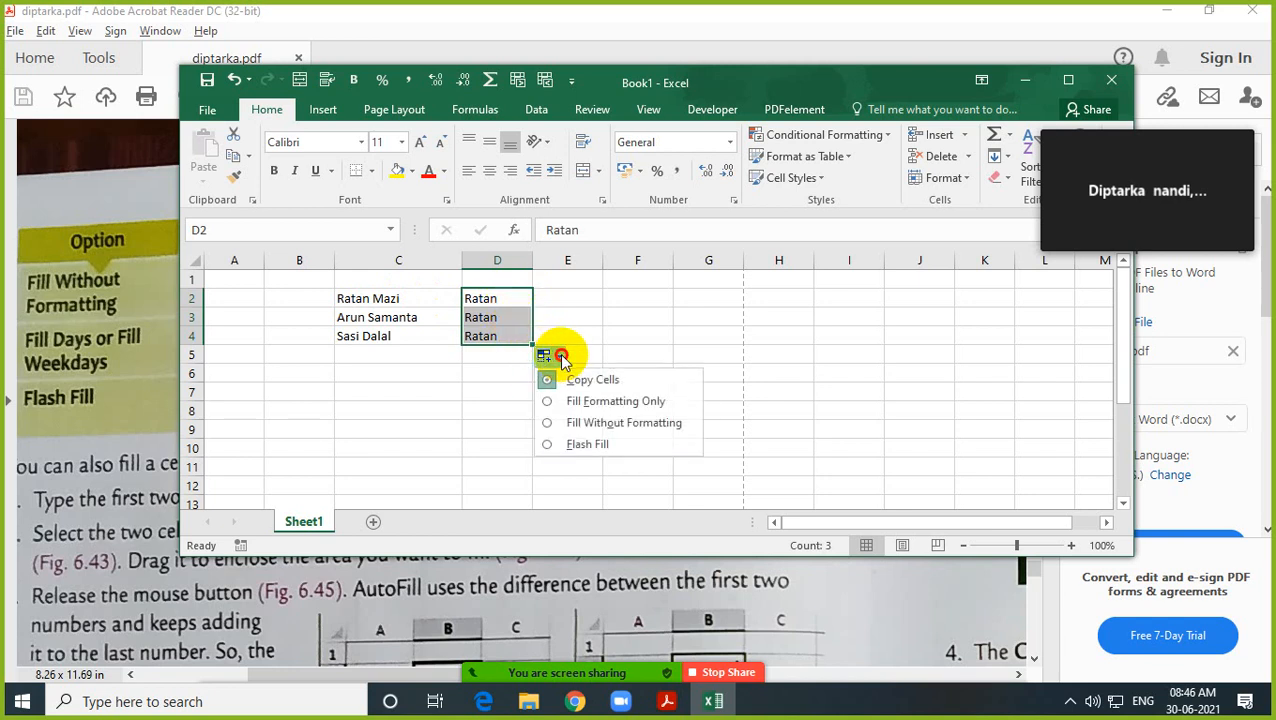
left_click(556, 446)
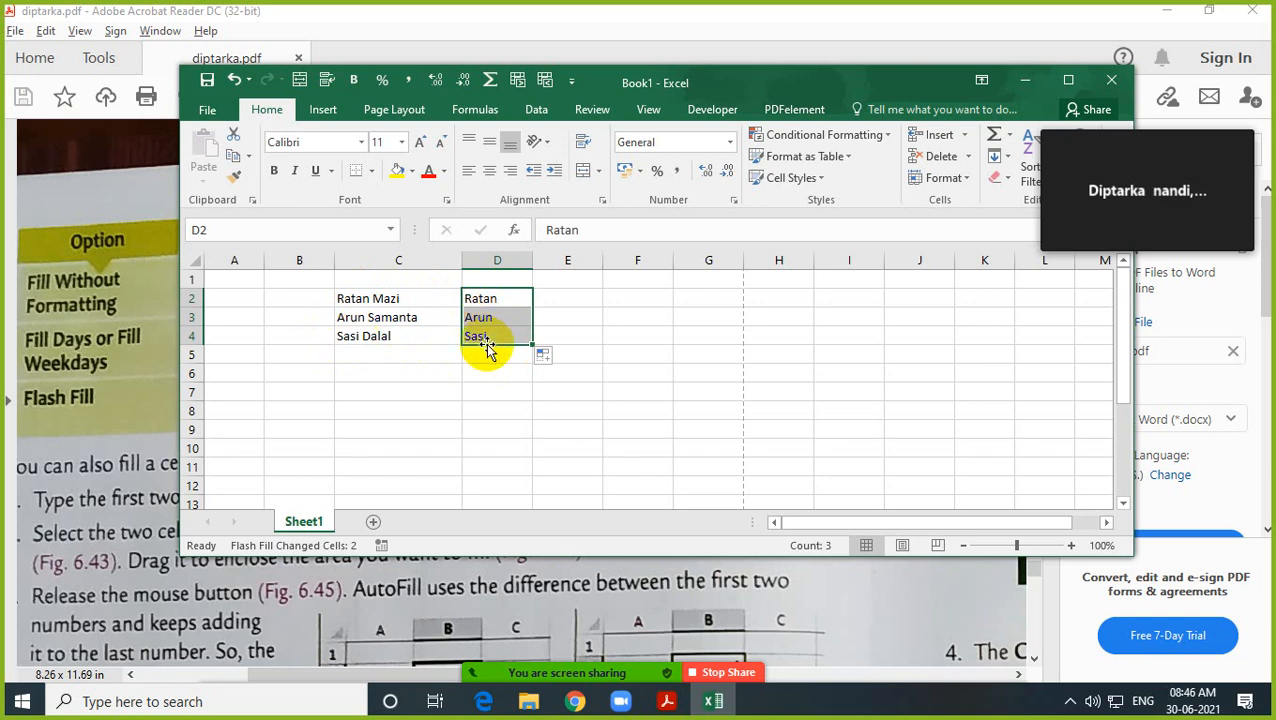
Step: Change the AutoFill option for D2:D4 to Copy Cells, and set it back to Flash Fill
left_click(545, 356)
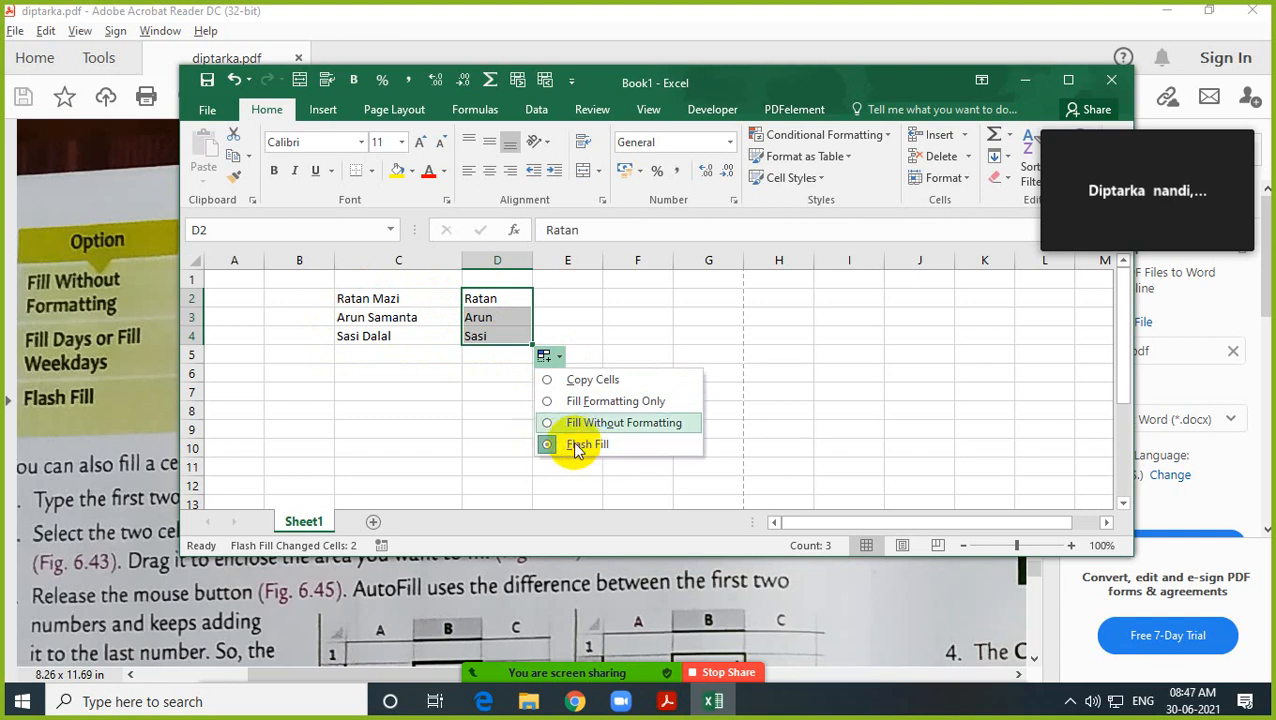
left_click(552, 380)
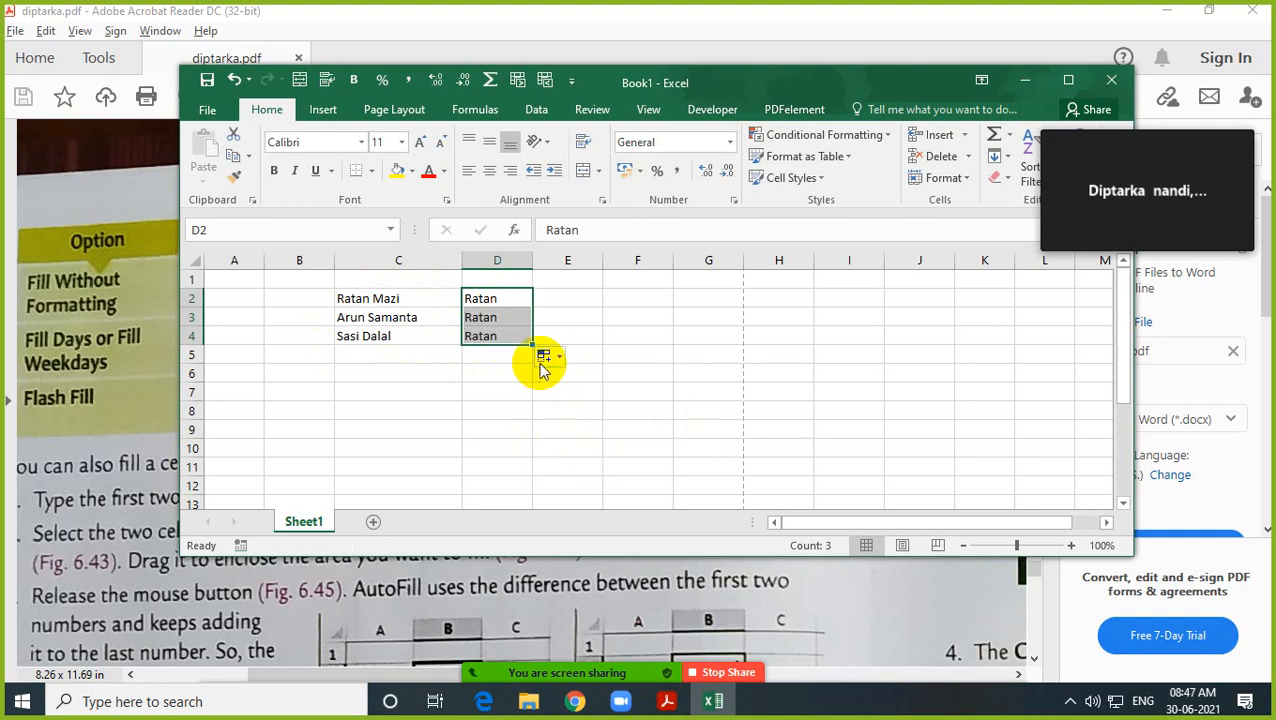
left_click(545, 355)
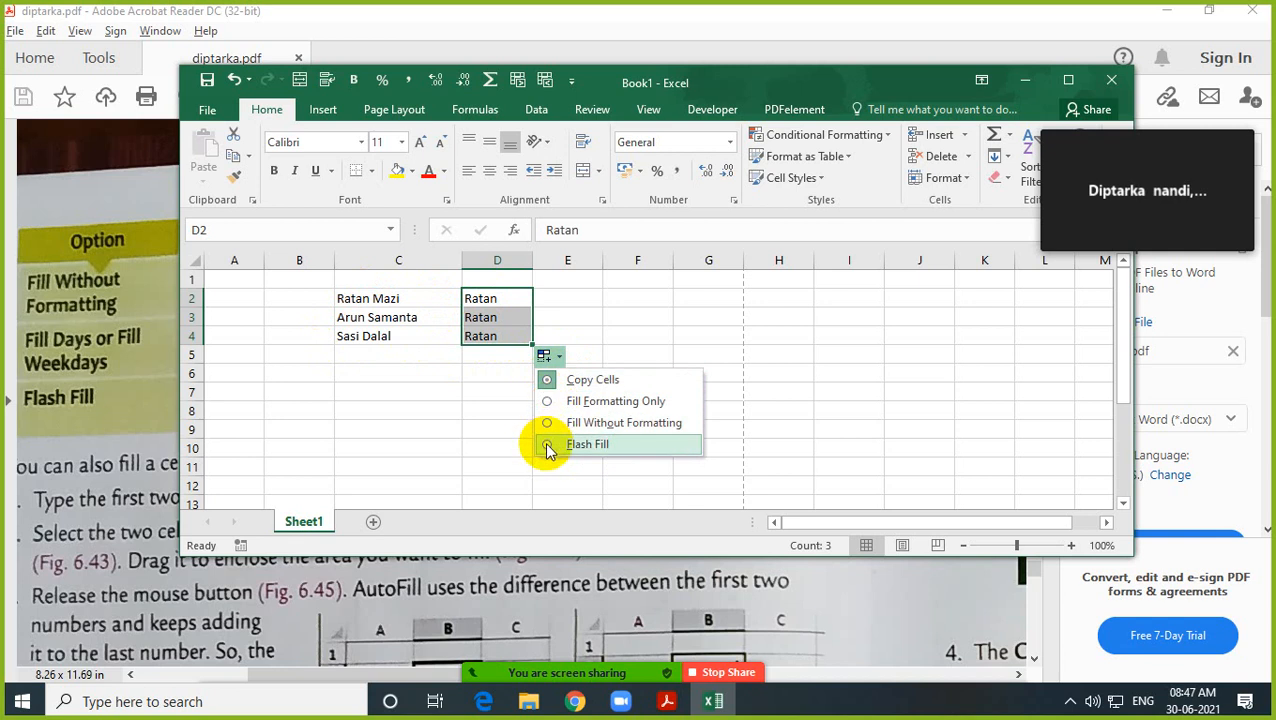
left_click(547, 445)
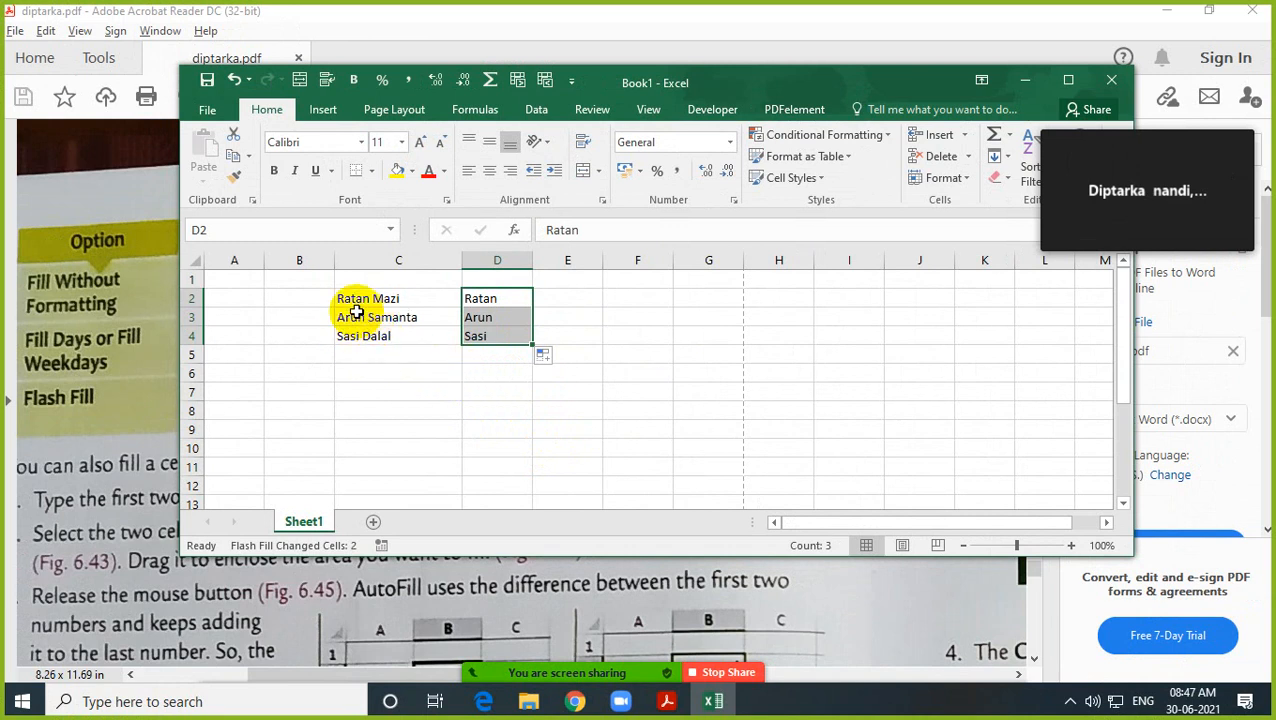
Step: Enter the first person's surname in E2, fill down to E4 and apply Flash Fill to extract the surnames
left_click(620, 355)
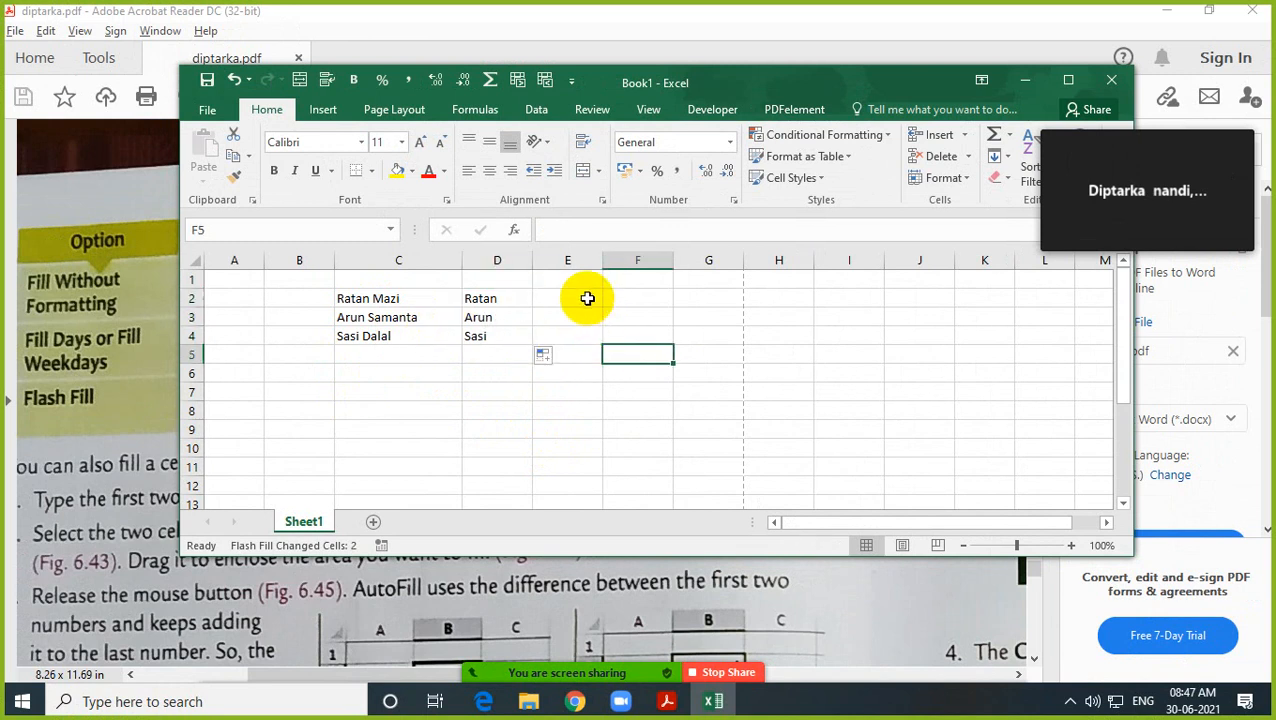
left_click(585, 297)
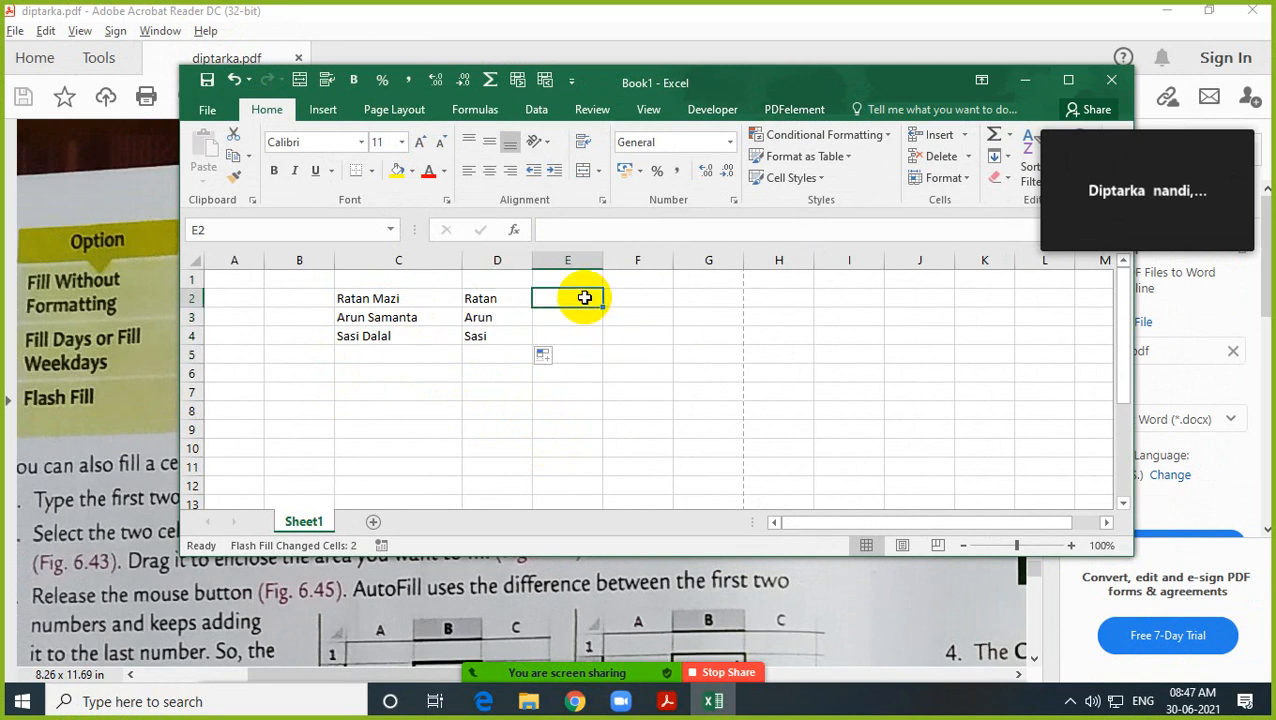
type("Mazi")
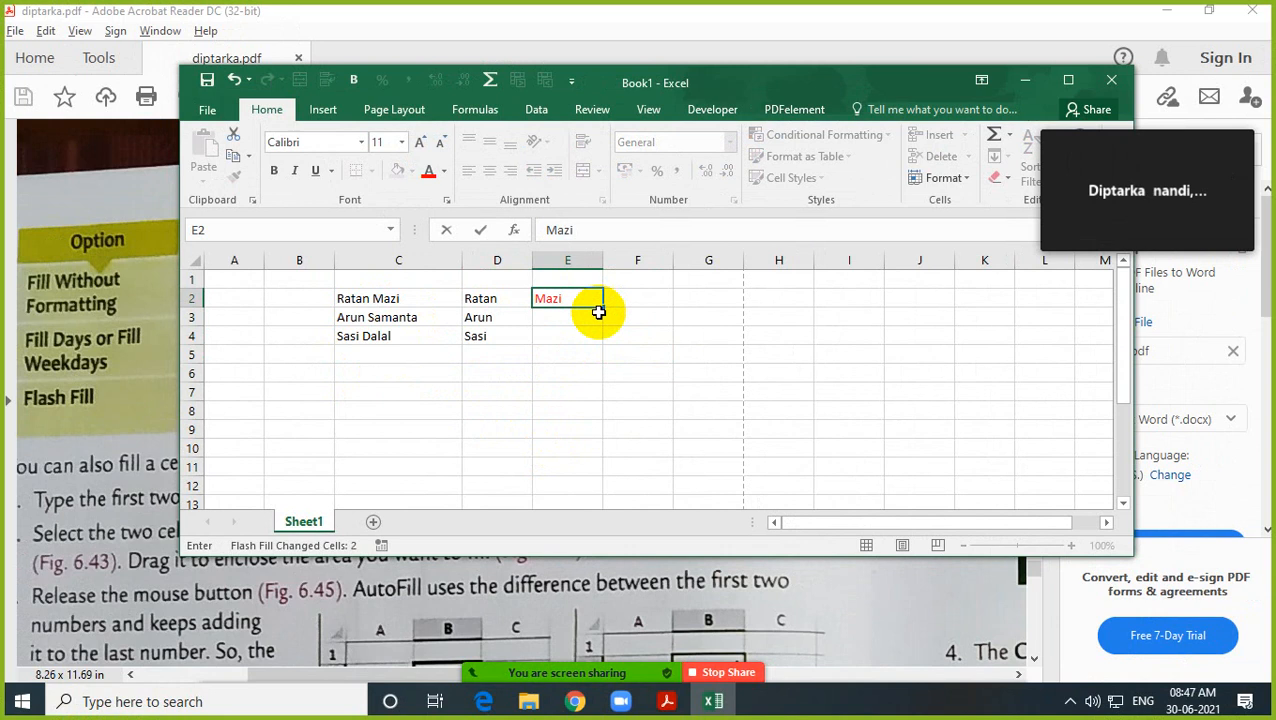
key("Return")
left_click(566, 292)
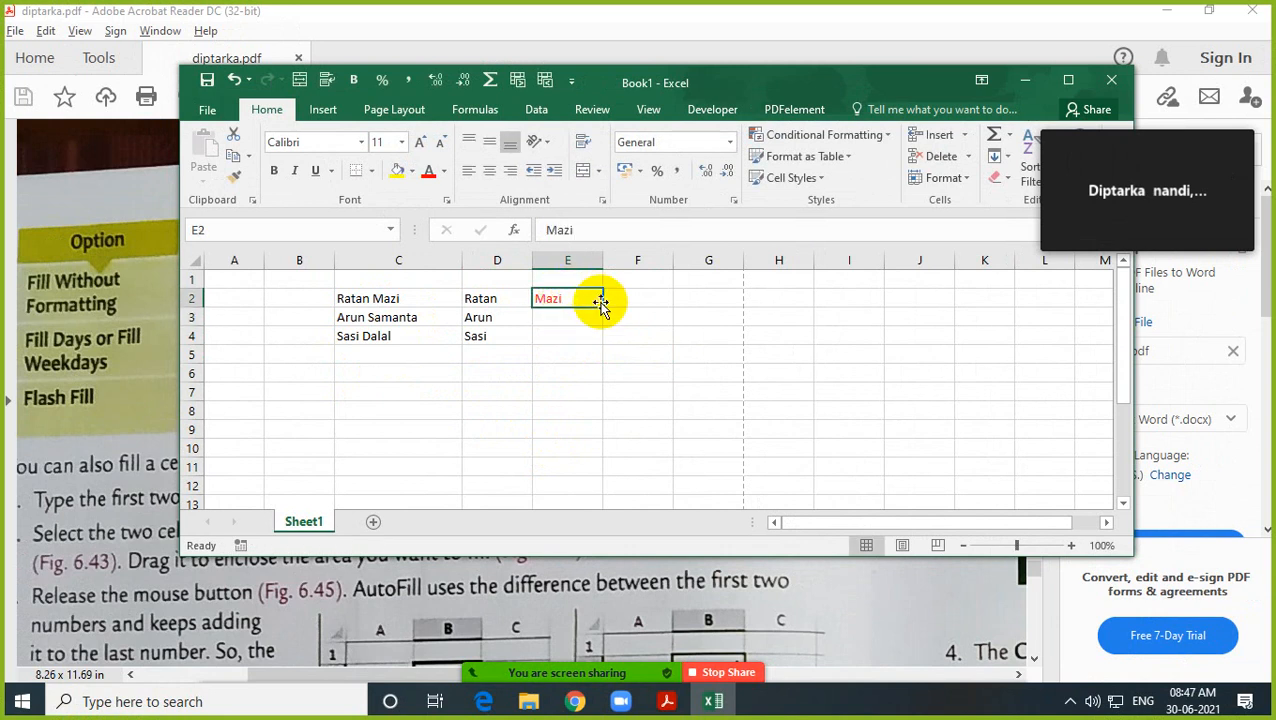
left_click_drag(603, 306, 604, 346)
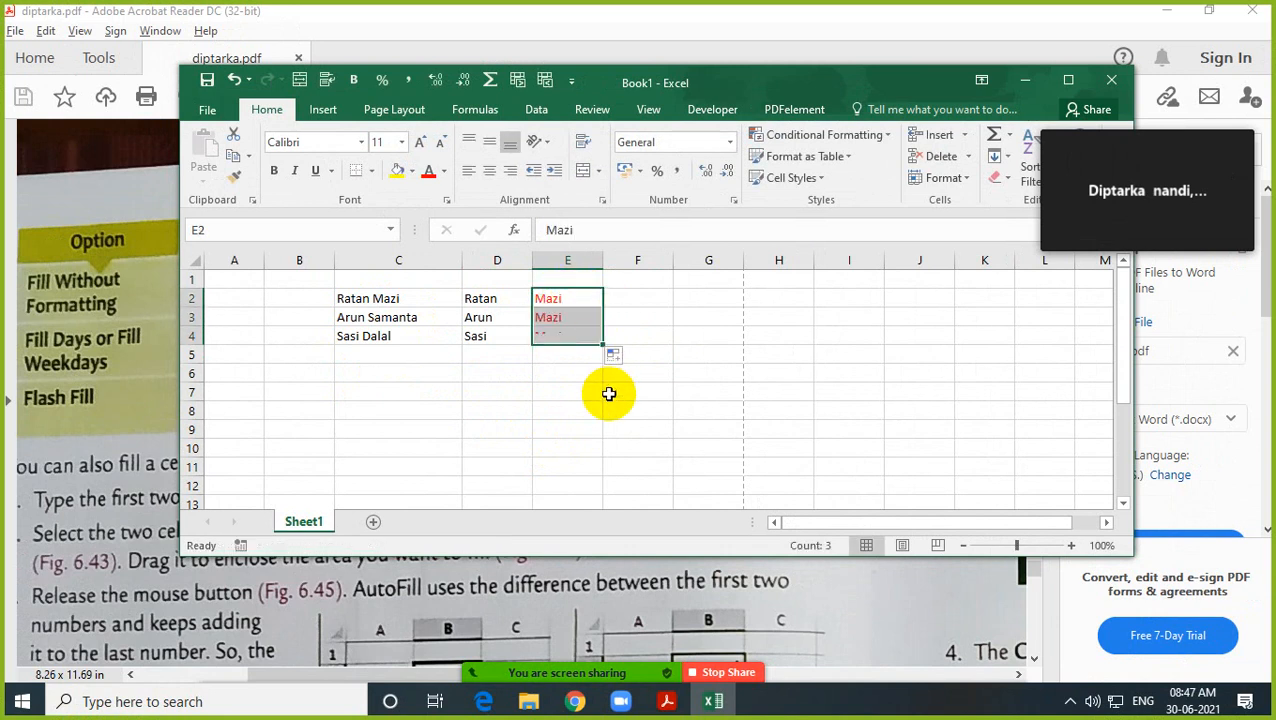
left_click(616, 357)
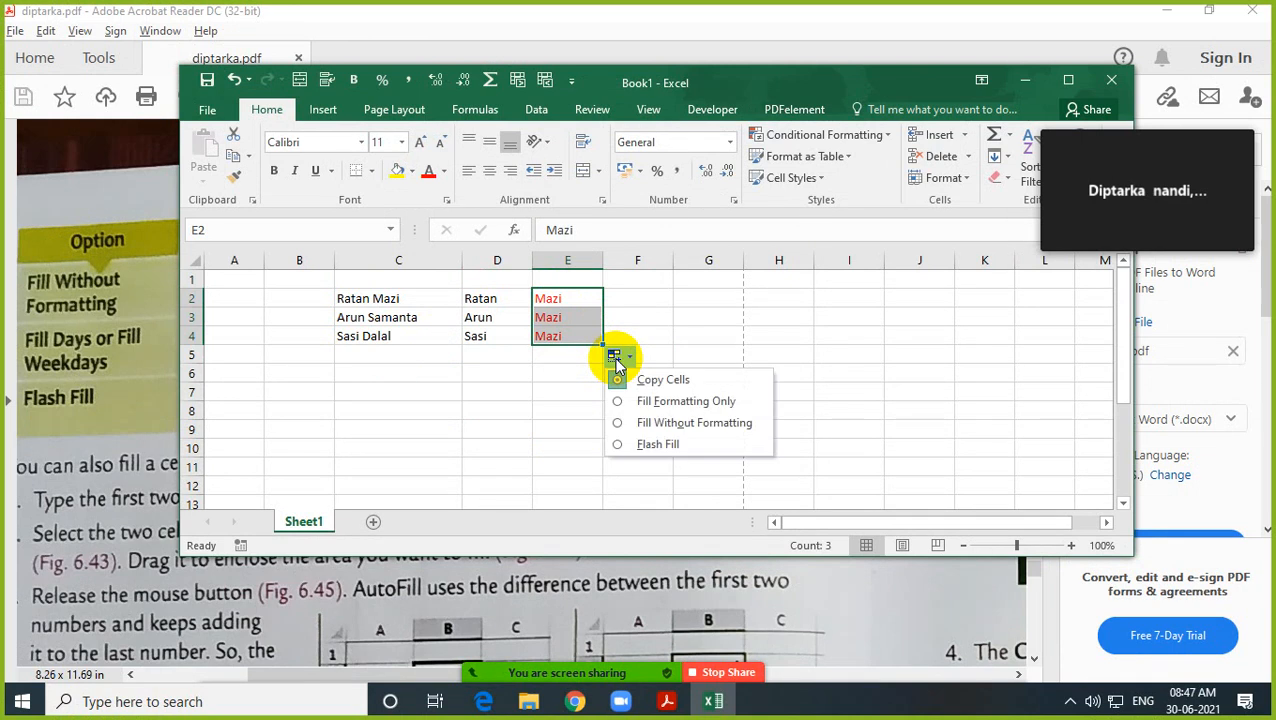
left_click(626, 450)
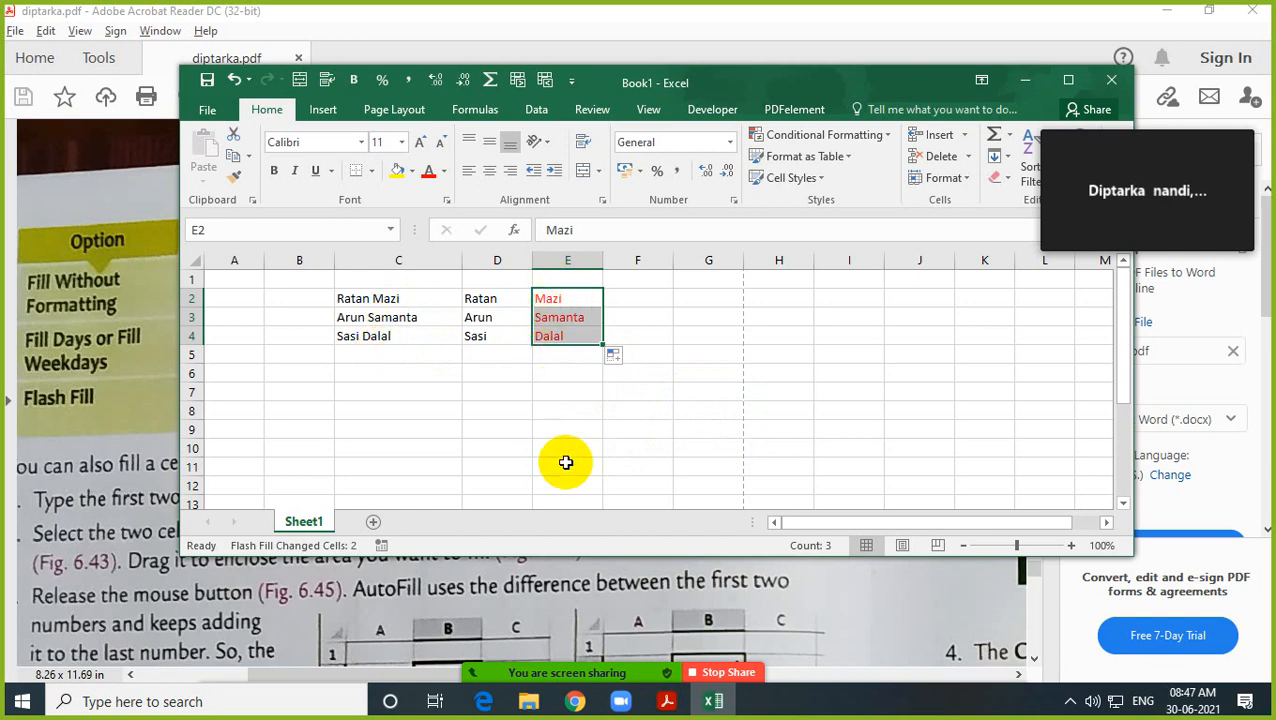
Step: Switch to the PDF textbook and read the steps for filling a number series, including Figs. 6.43 to 6.45
left_click(849, 612)
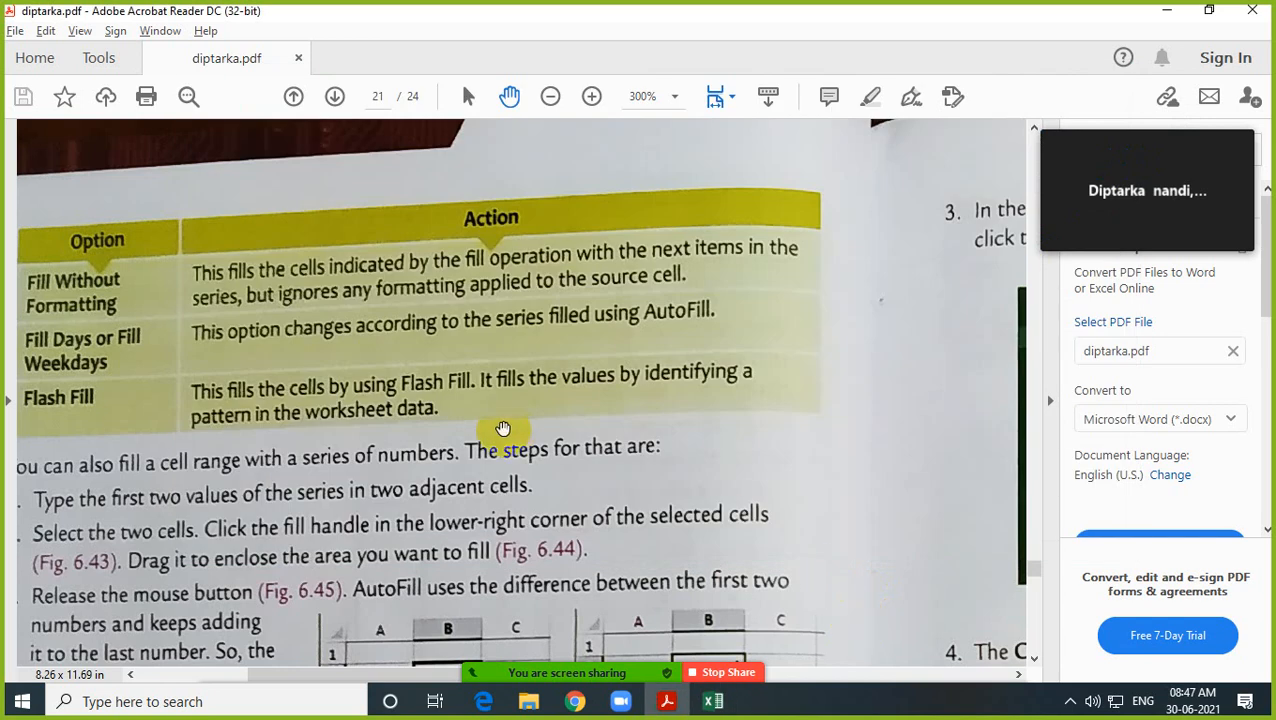
left_click_drag(286, 394, 390, 310)
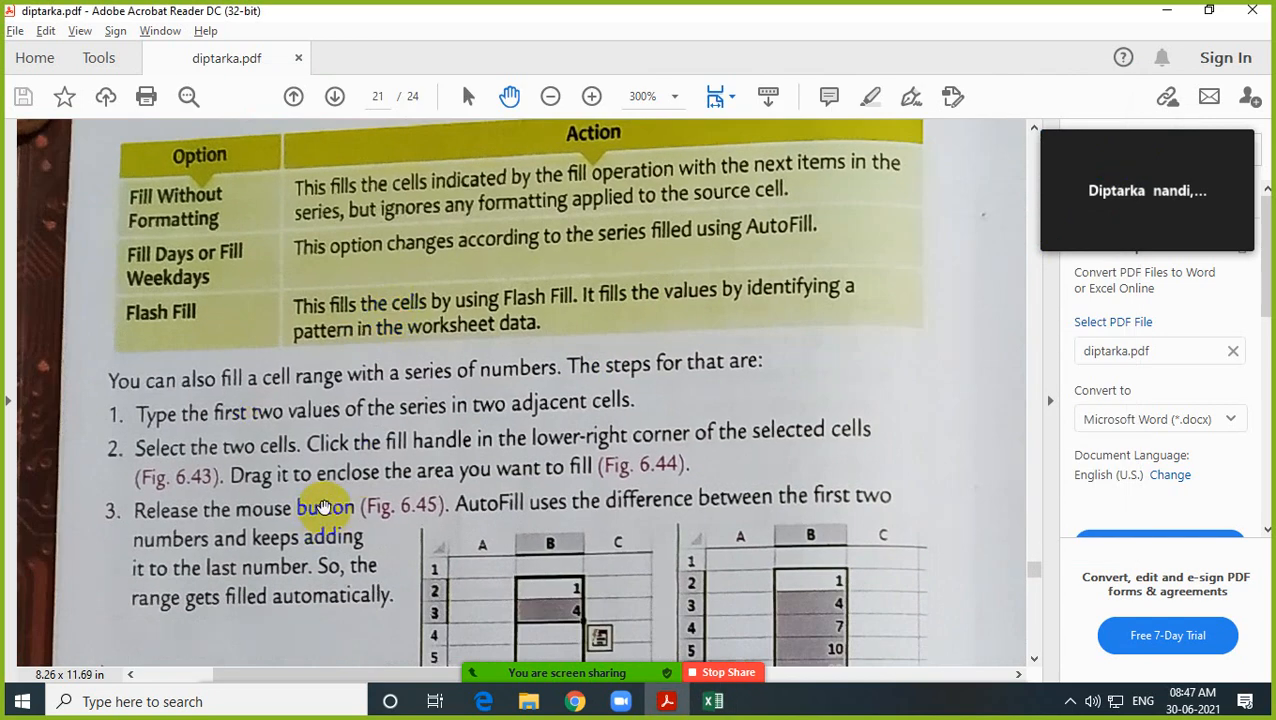
left_click_drag(320, 513, 297, 386)
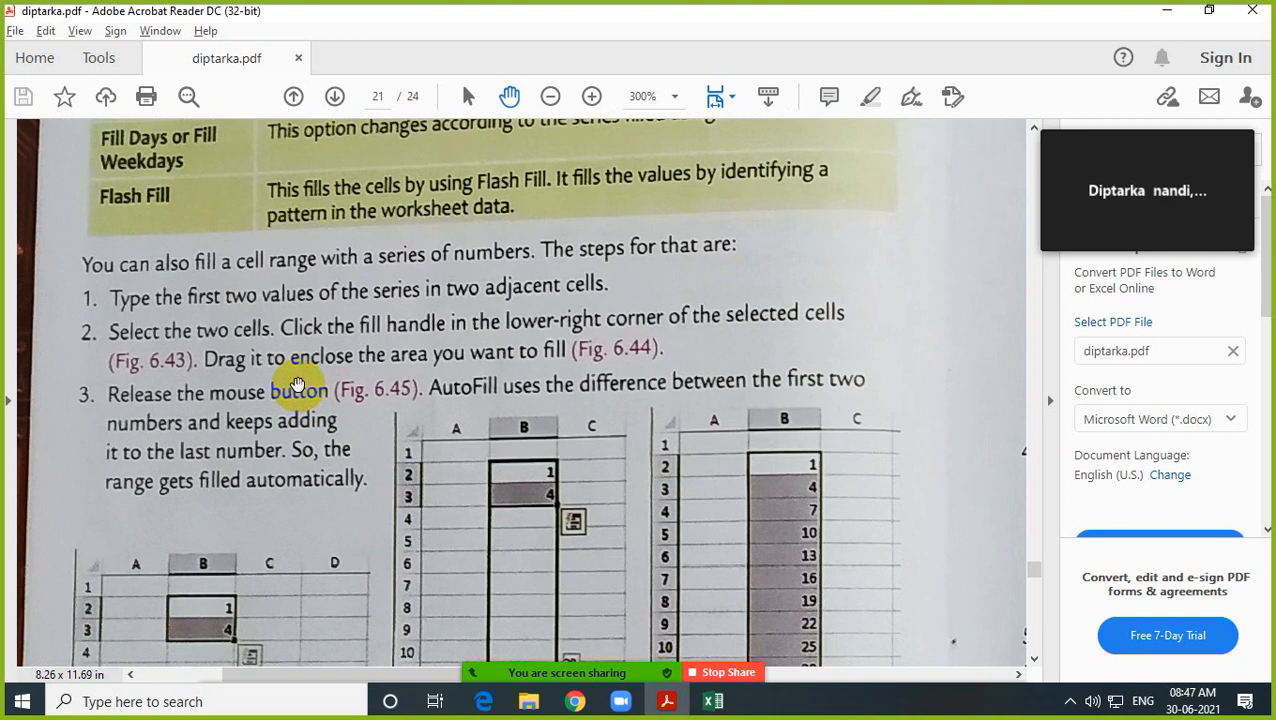
left_click_drag(350, 478, 351, 369)
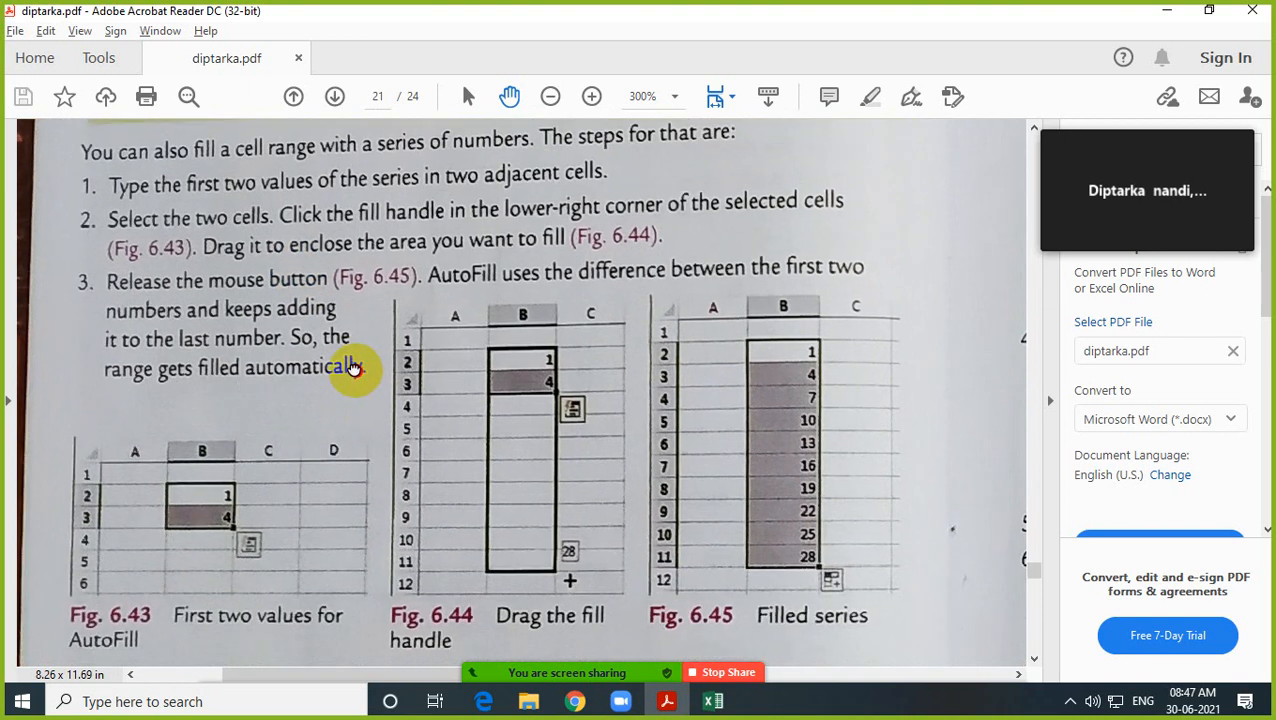
Step: Switch to Excel, enter 1 in F2 and 2 in F3, and AutoFill the number series down to F10
left_click(711, 699)
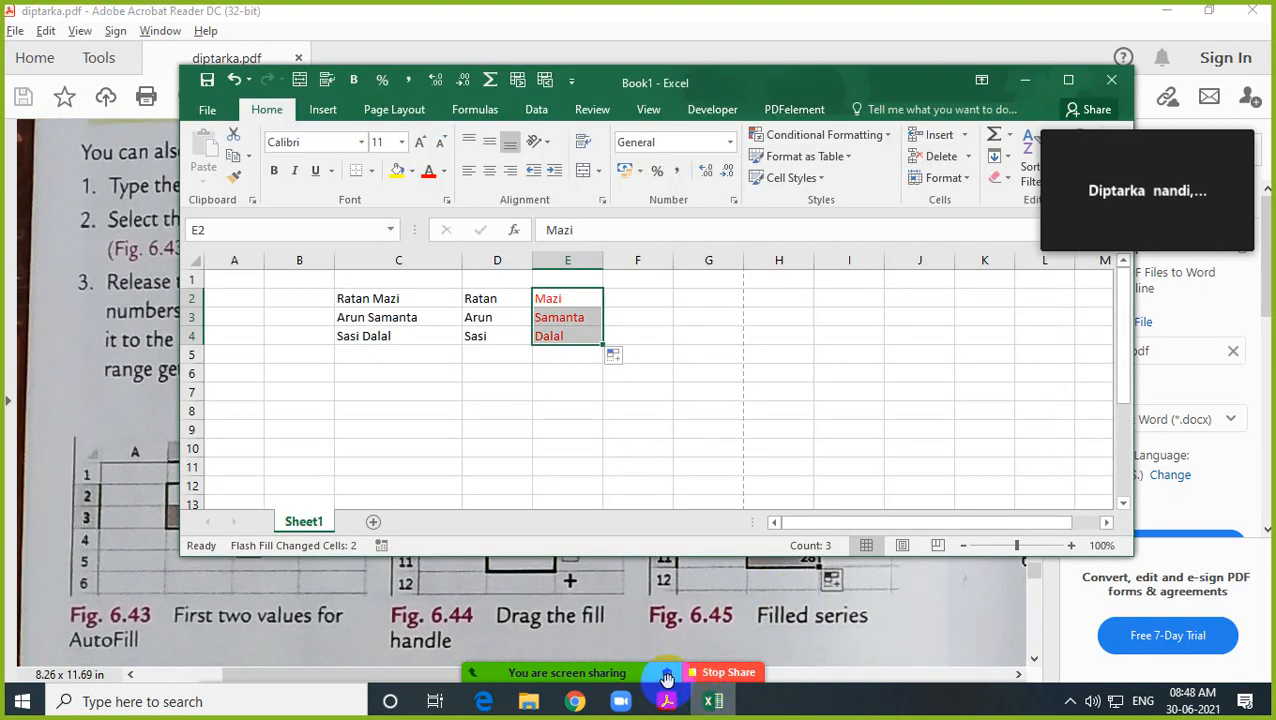
left_click(678, 408)
left_click(656, 296)
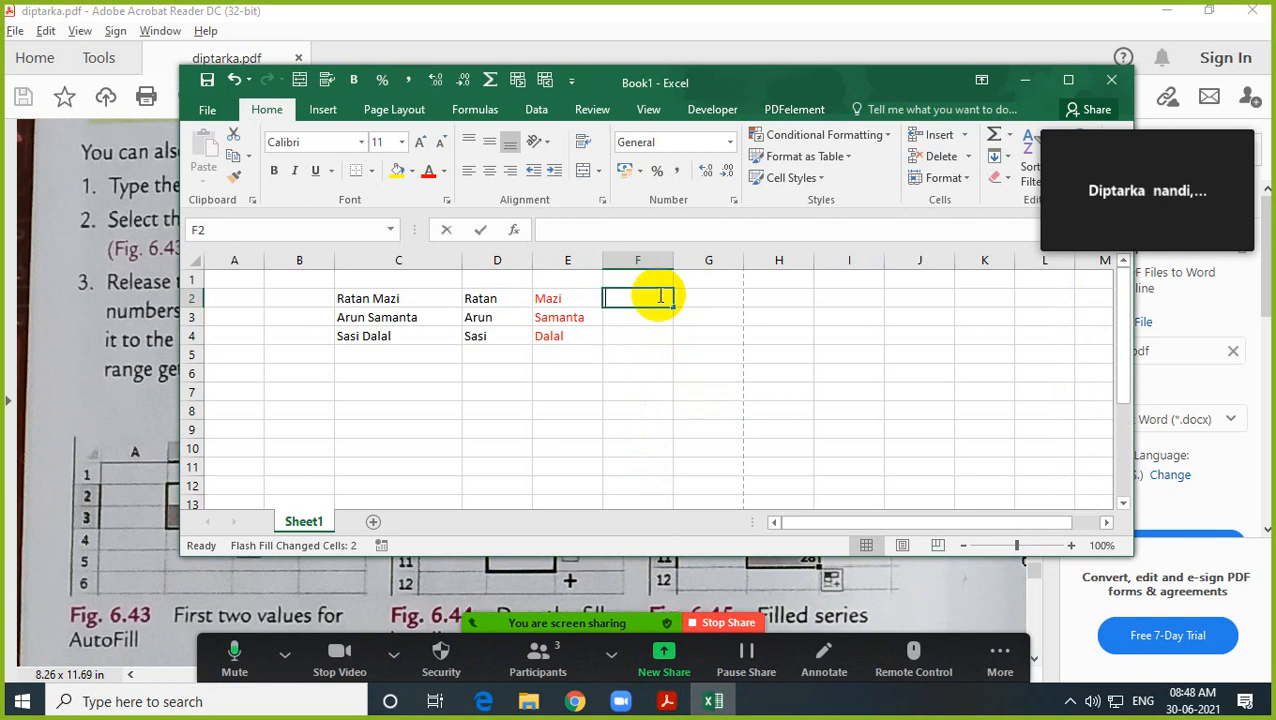
key("Return")
left_click(659, 295)
left_click(657, 322)
type("2")
key("Return")
left_click(650, 301)
left_click_drag(650, 301, 690, 468)
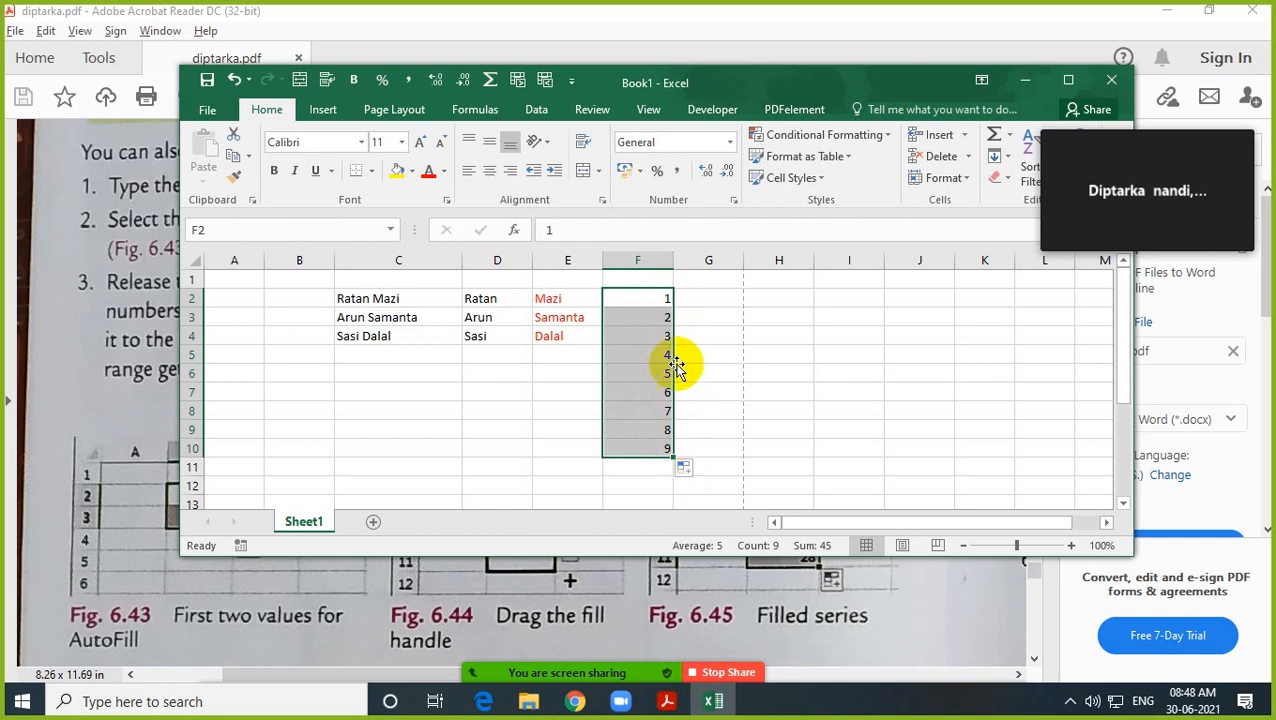
Step: Enter 1 in G2 and 5 in G3, and AutoFill the series down to G10
left_click(706, 293)
type("1")
key("Return")
type("5")
left_click_drag(706, 292, 744, 462)
left_click(732, 319)
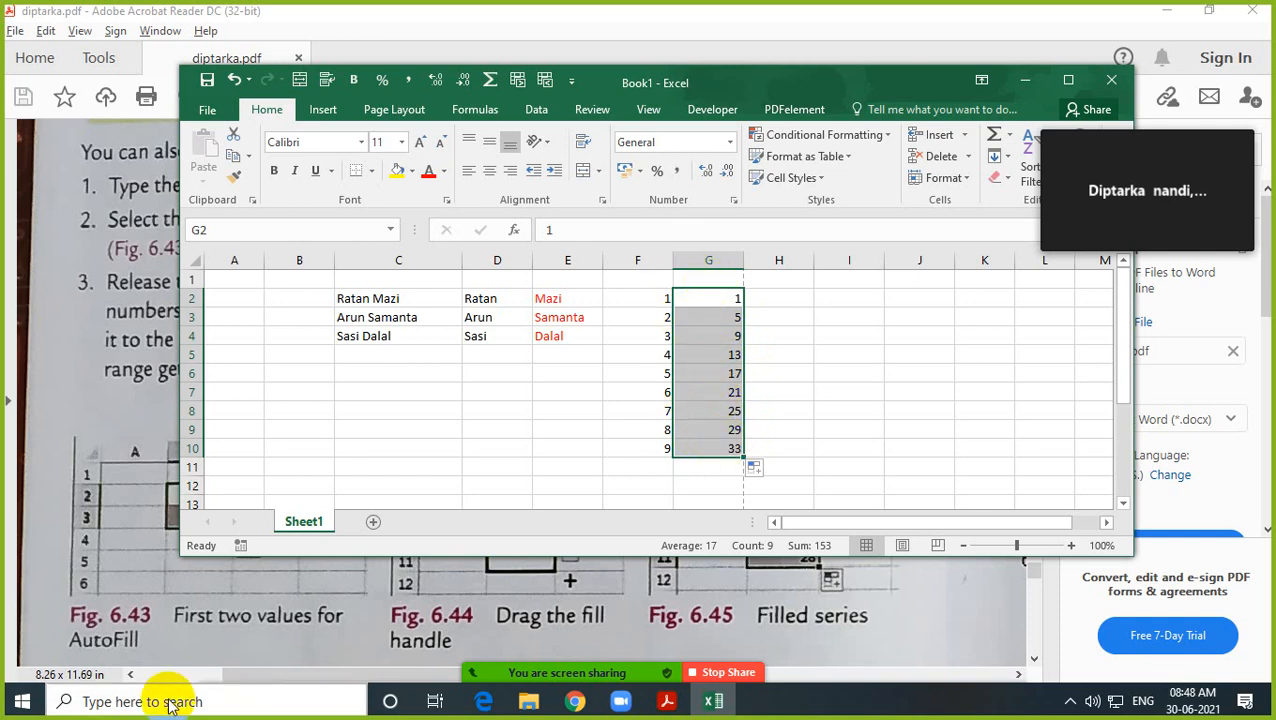
Step: Switch to the PDF textbook and view the filled series figures and the Custom Lists section on page 21
left_click(251, 653)
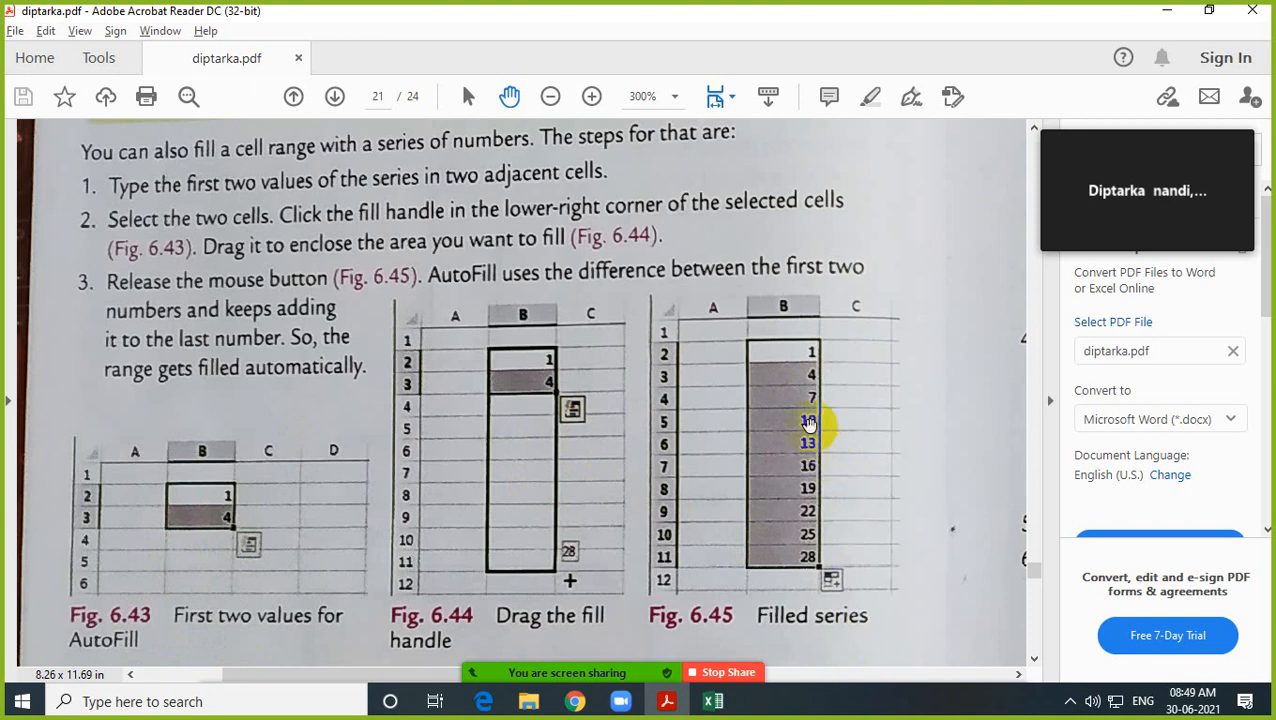
scroll(540, 481, "down", 3)
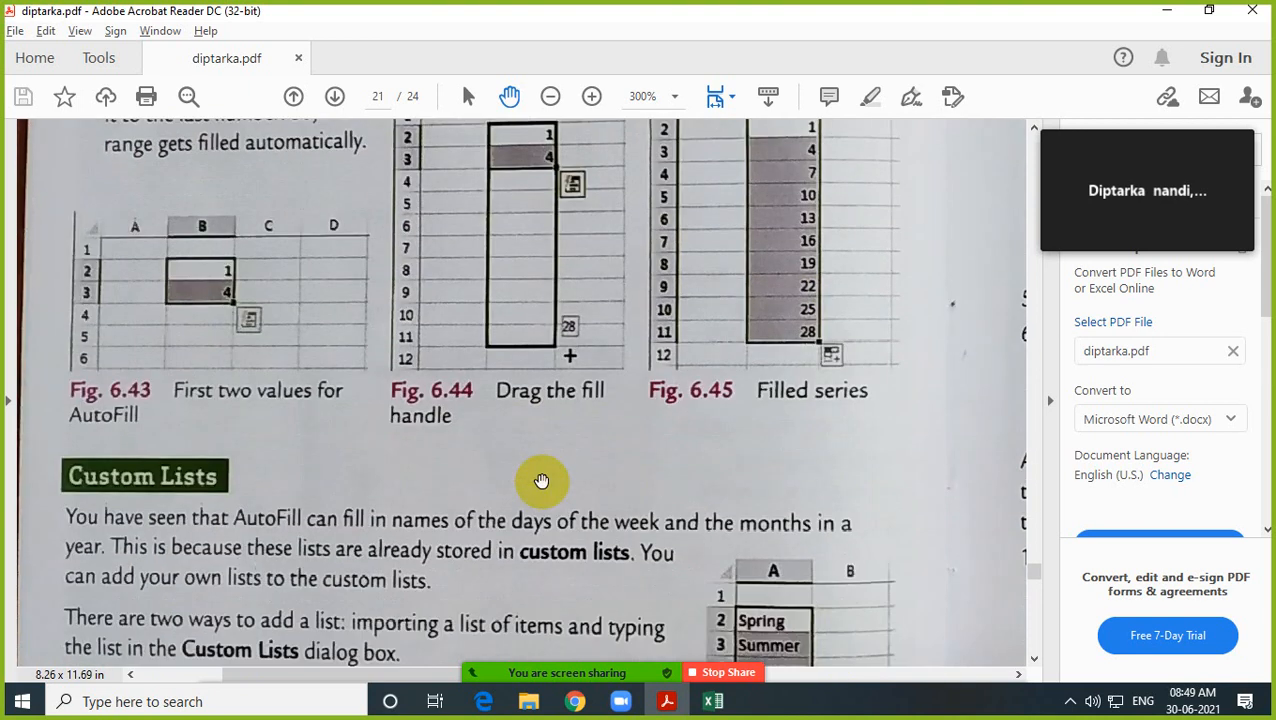
scroll(540, 481, "down", 1)
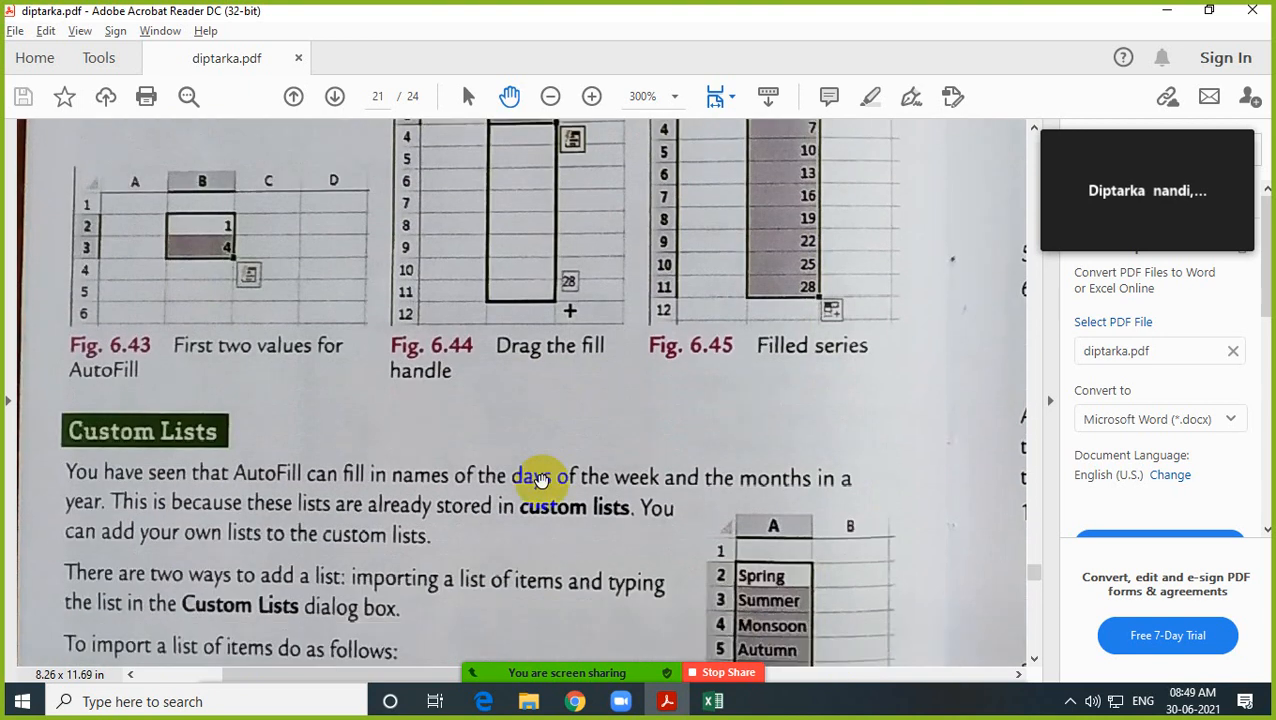
left_click(195, 432)
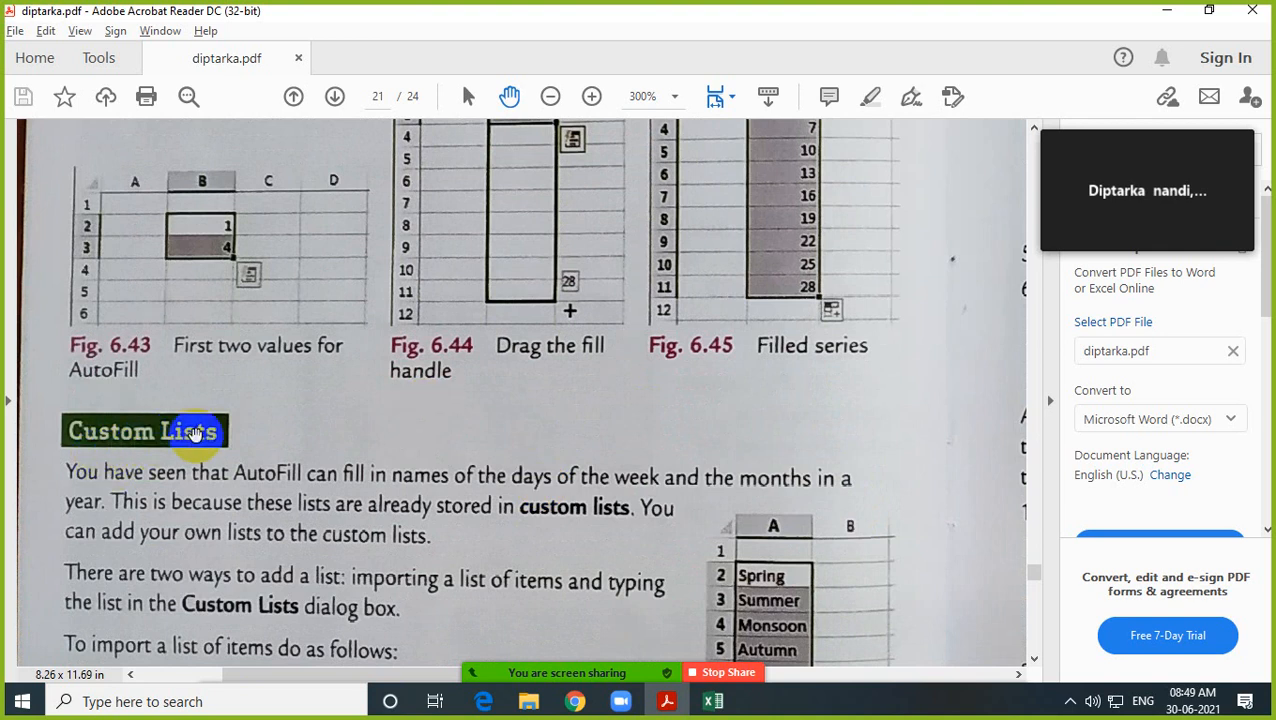
Step: Read the textbook's Custom Lists section down to the steps for importing a list of items
scroll(195, 435, "down", 2)
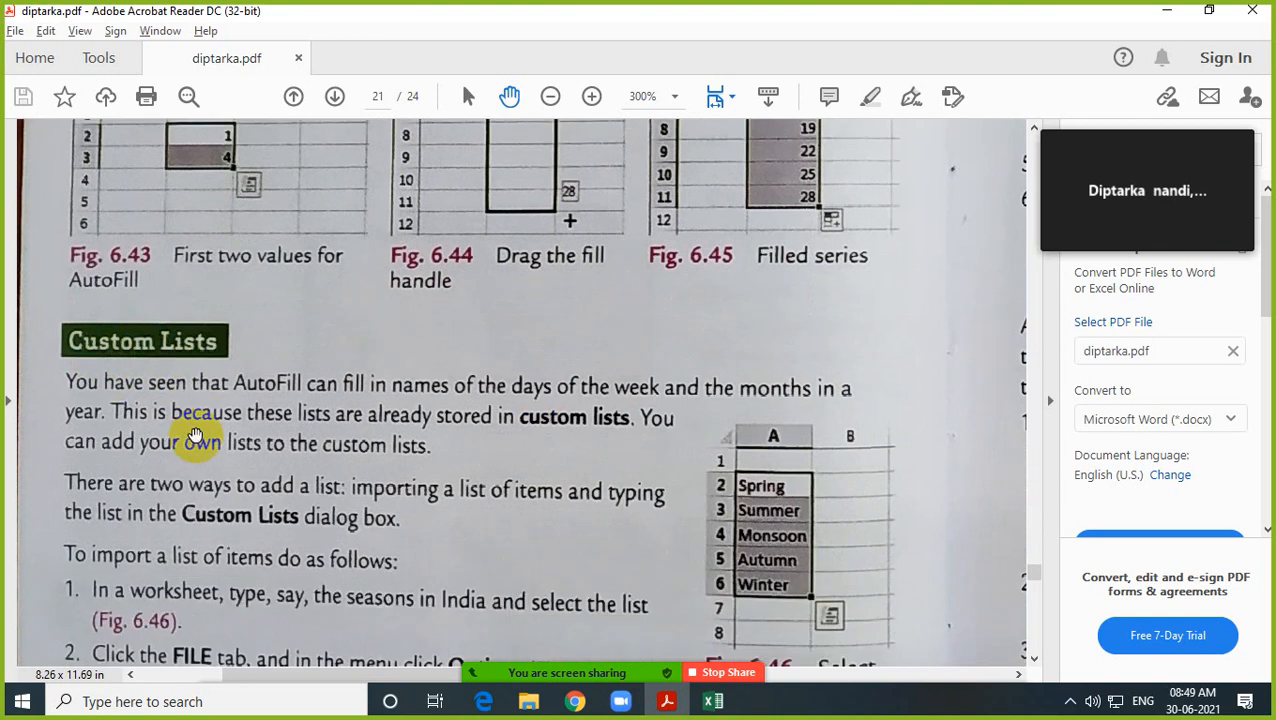
scroll(195, 435, "down", 2)
scroll(195, 435, "up", 1)
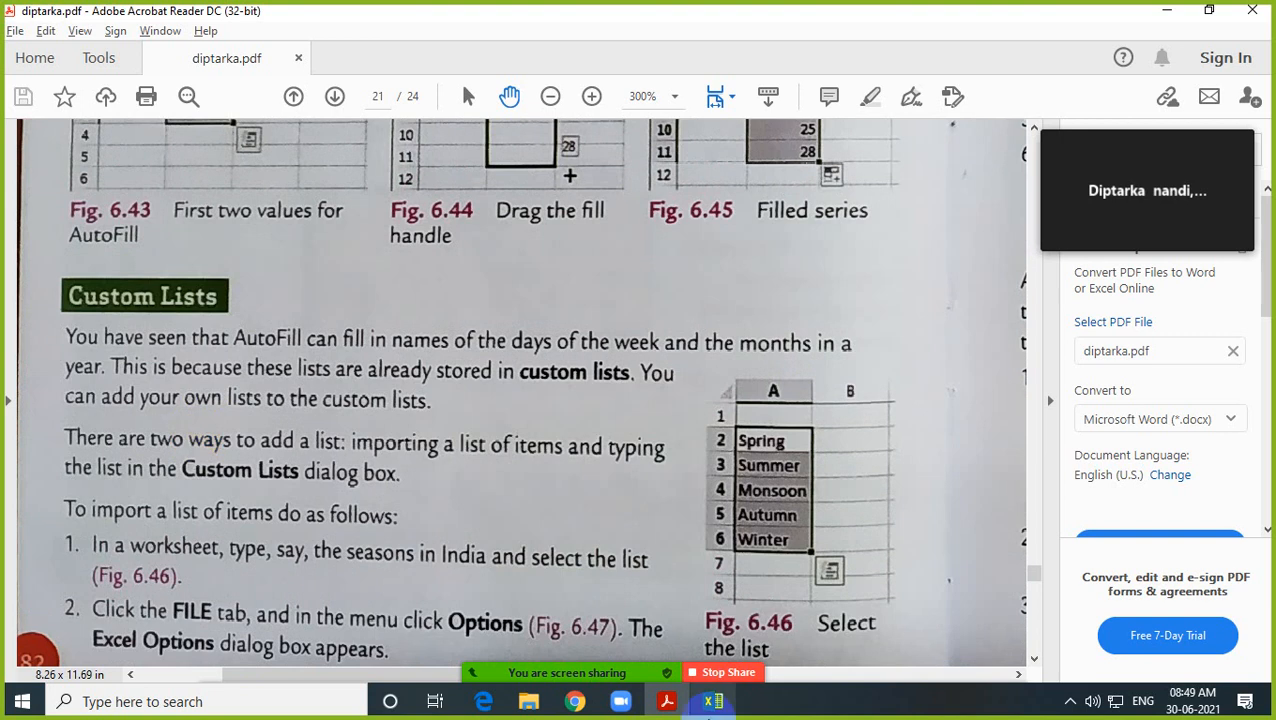
Step: Switch to Excel, enter sun in I2, and AutoFill the weekday names down to I10
left_click(712, 701)
left_click(488, 427)
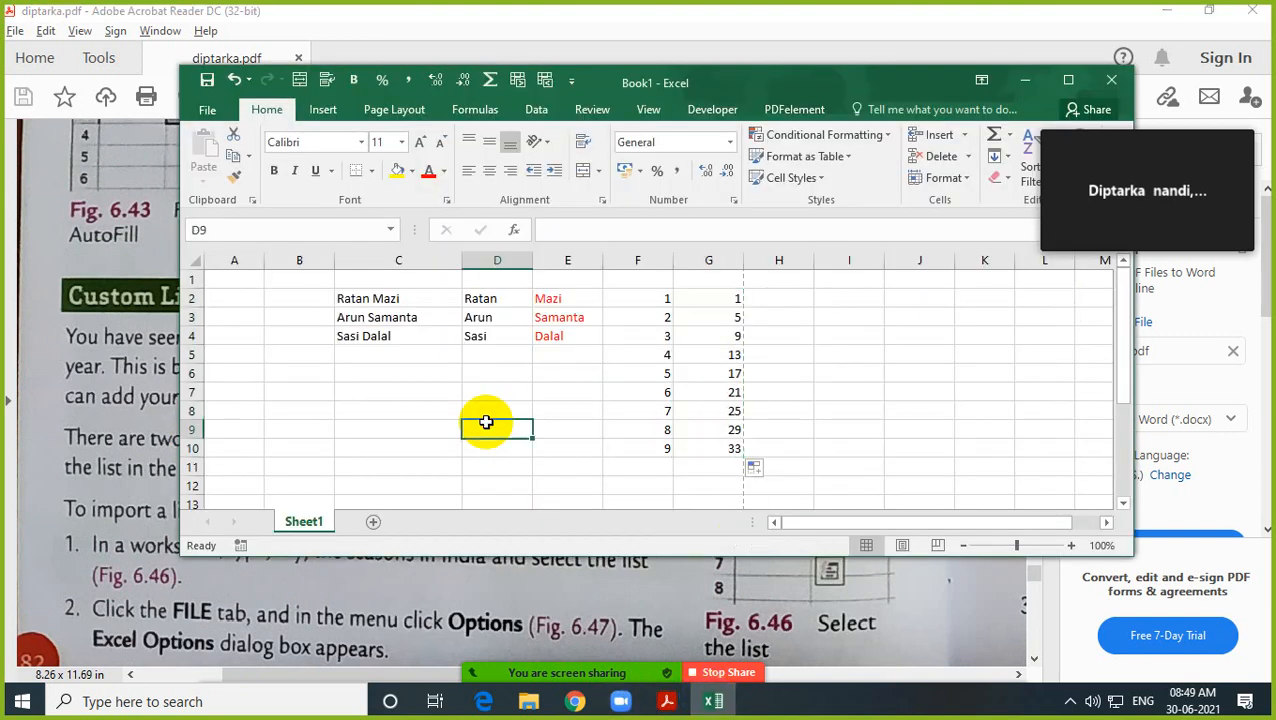
left_click(822, 300)
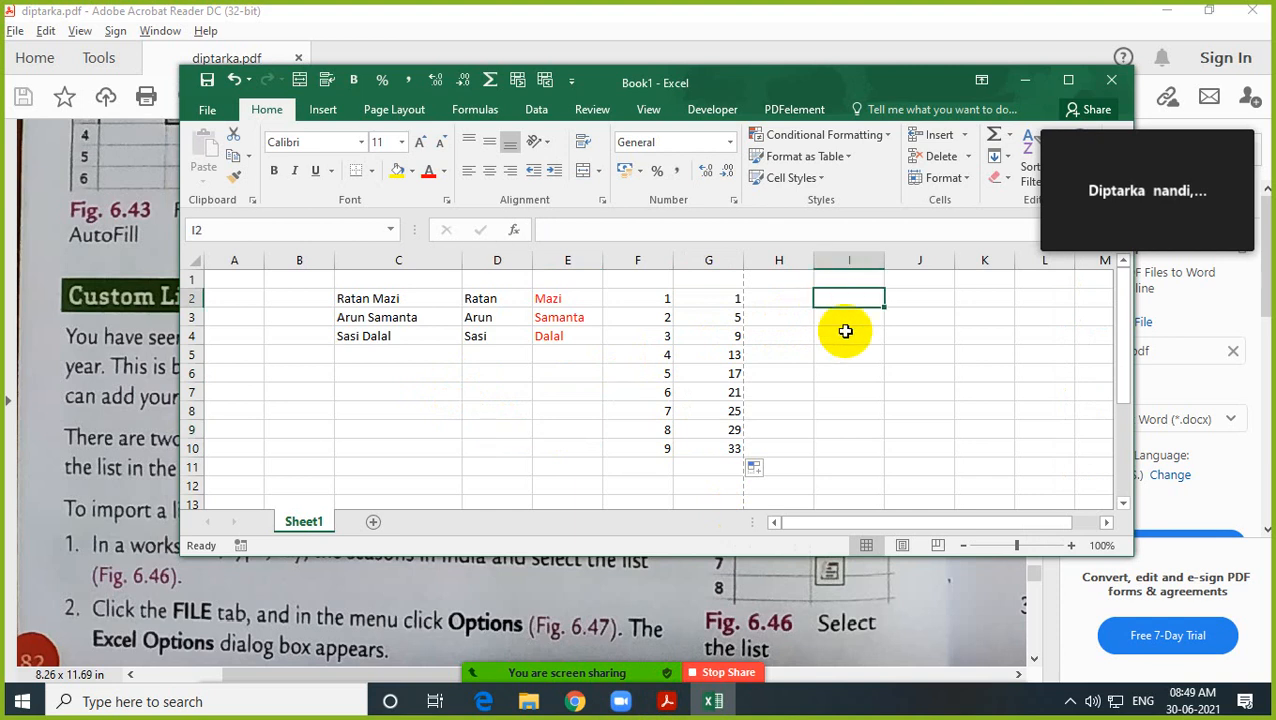
type("sun")
key("Return")
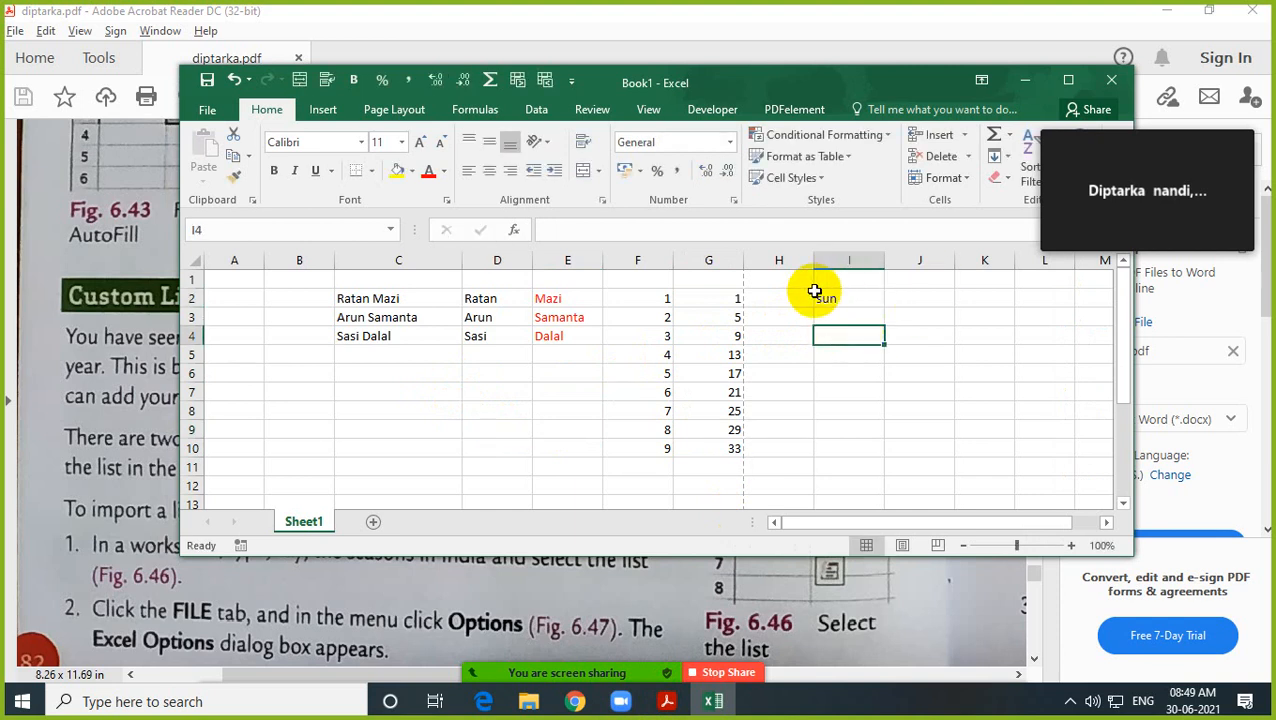
left_click(860, 299)
left_click_drag(875, 465, 866, 464)
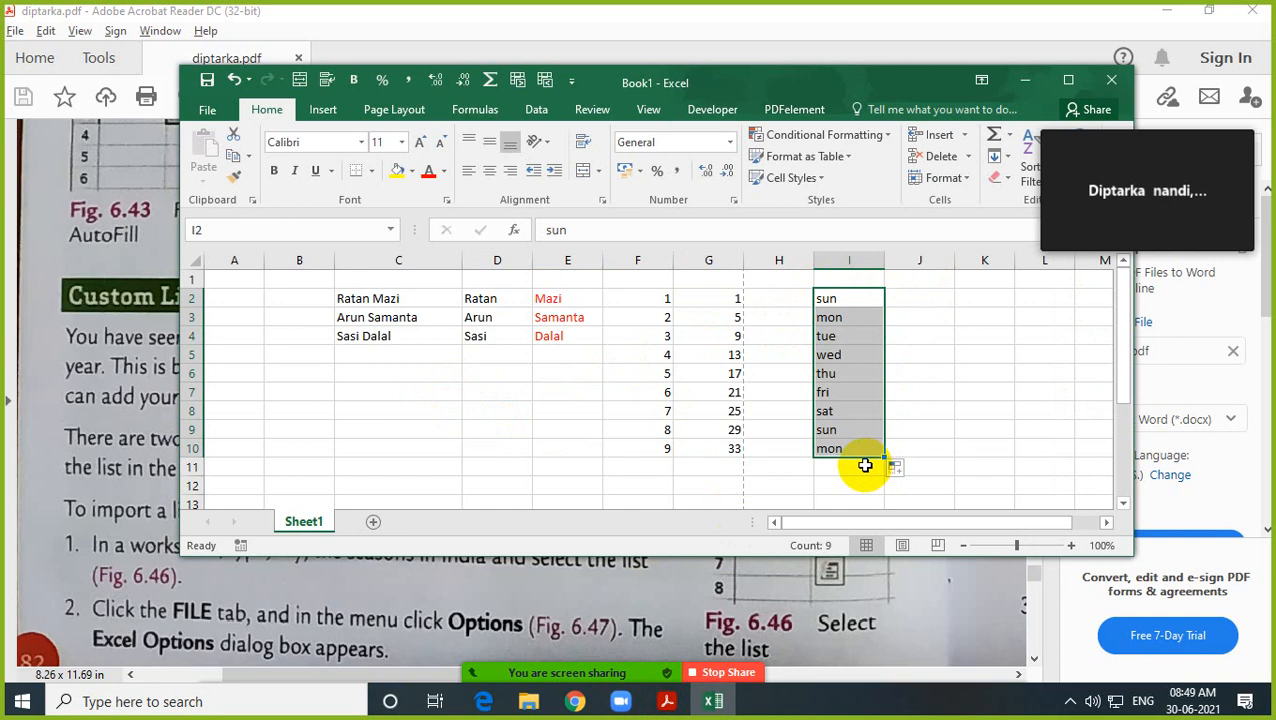
Step: Open the Custom Lists dialog from Excel's advanced options and move it to uncover more of the screen
left_click(207, 112)
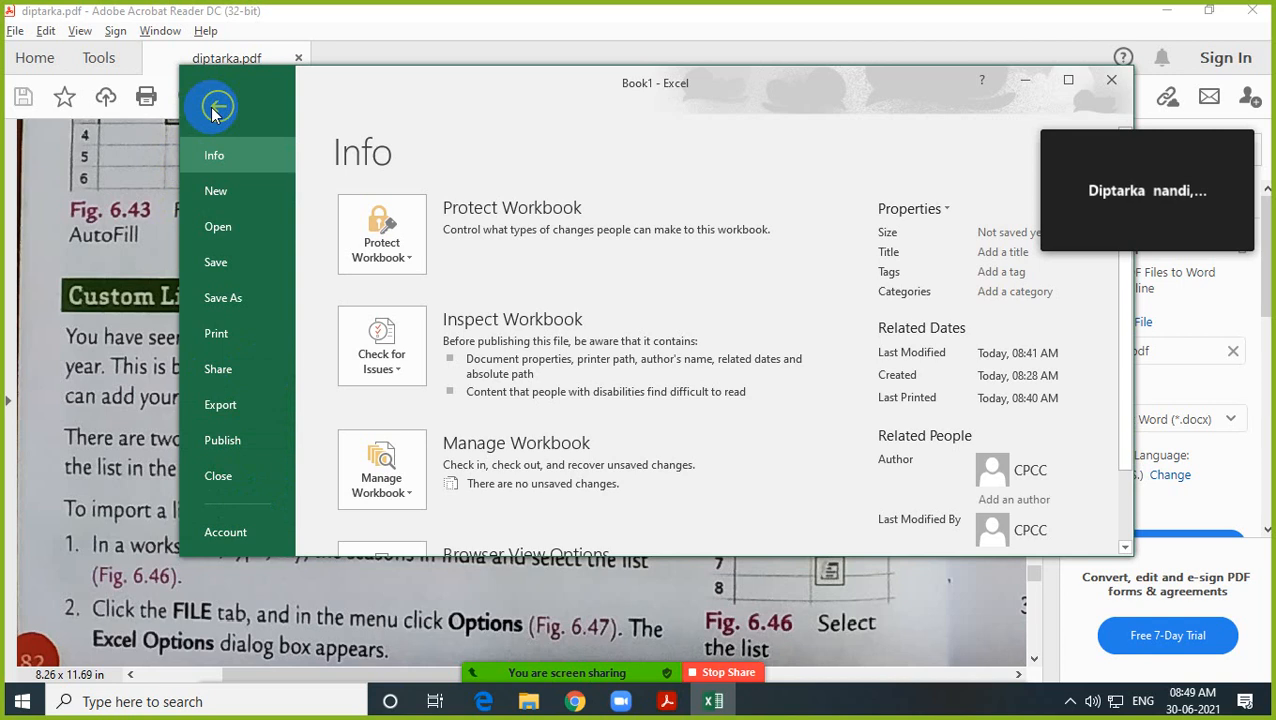
scroll(228, 464, "down", 1)
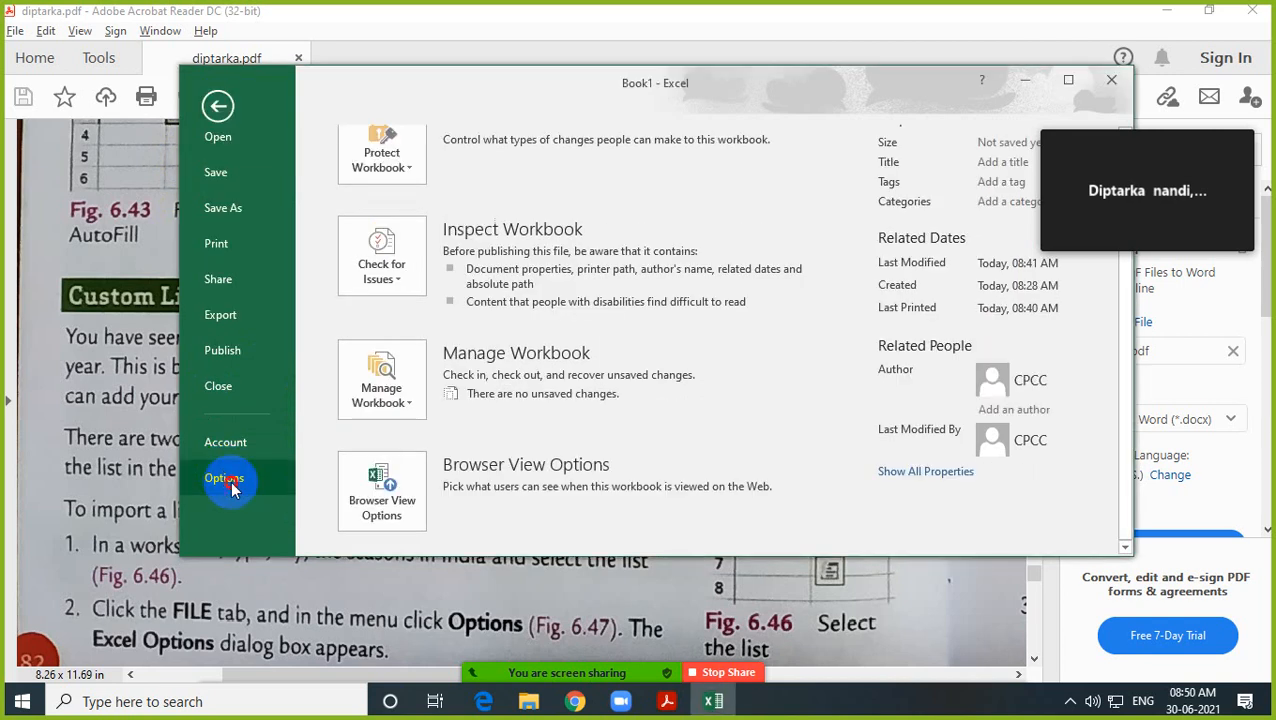
left_click(226, 480)
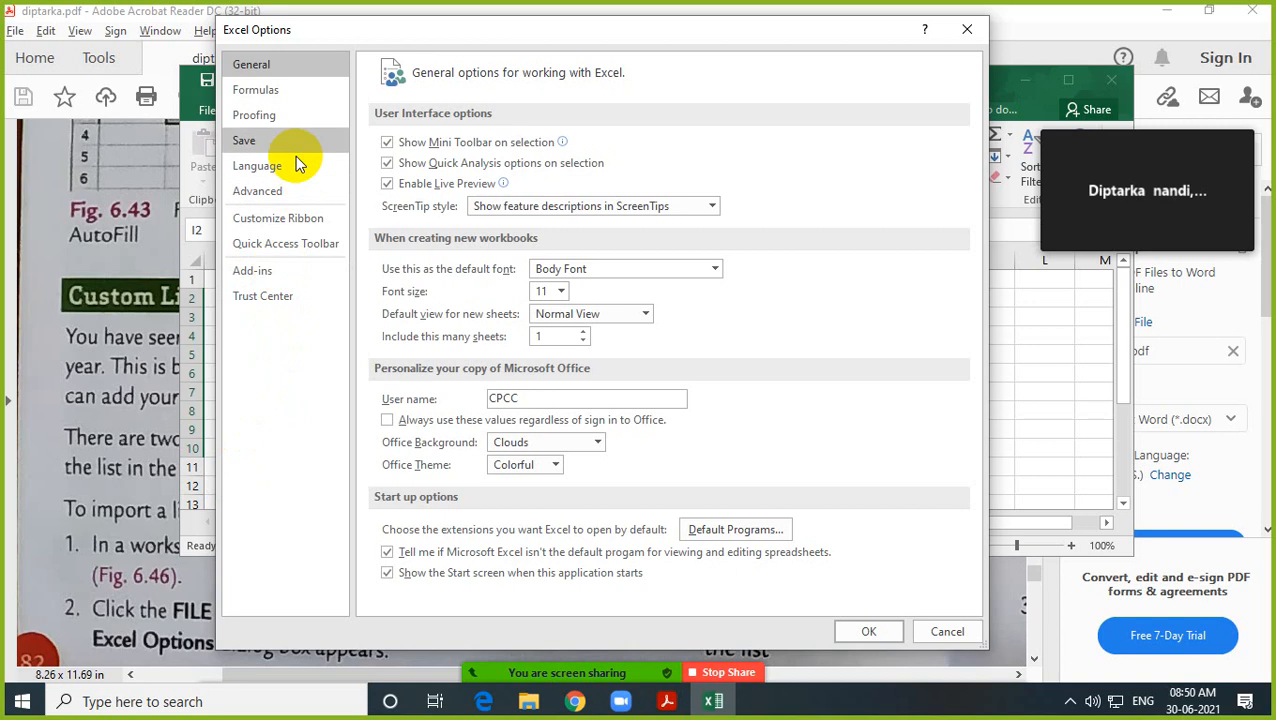
left_click(264, 98)
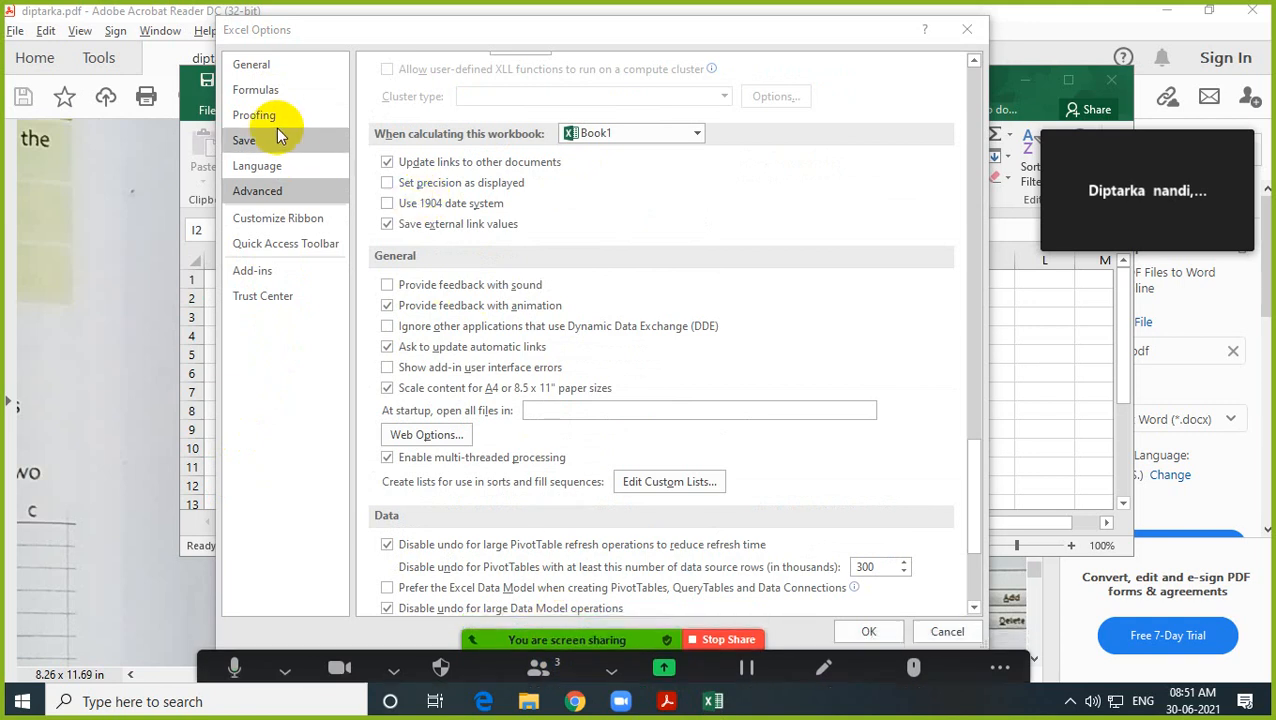
left_click(259, 192)
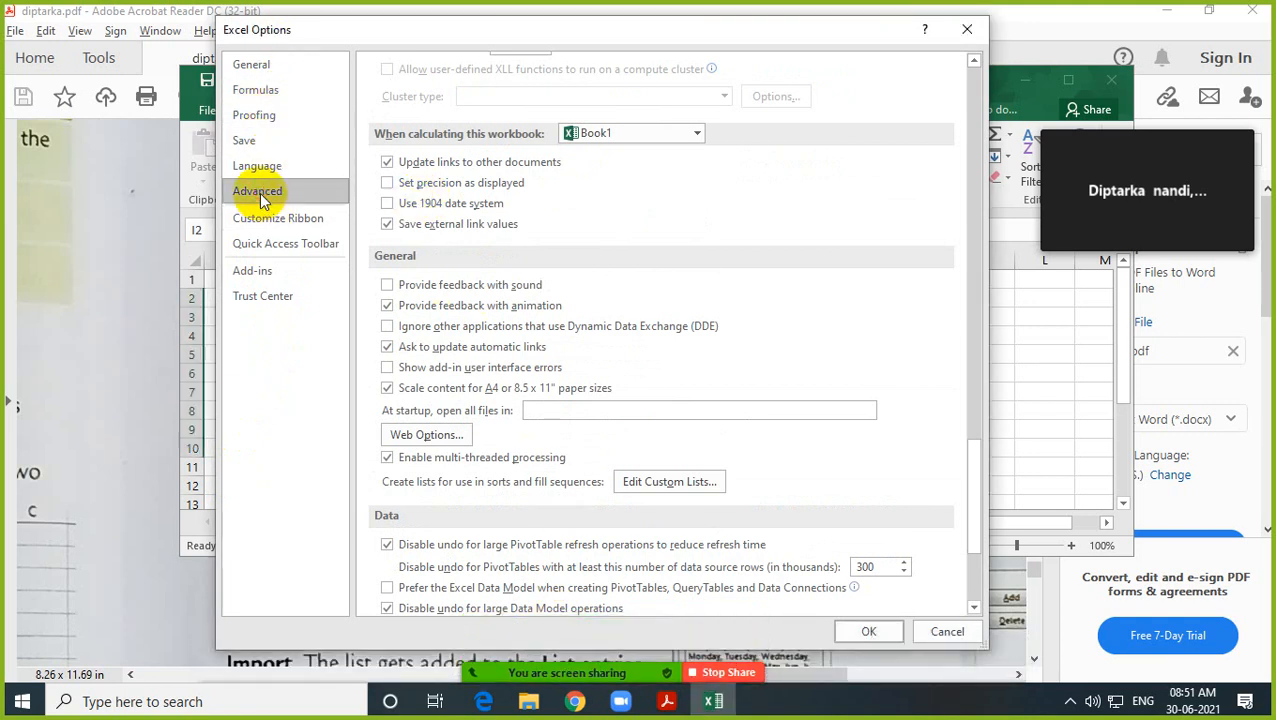
scroll(544, 396, "up", 10)
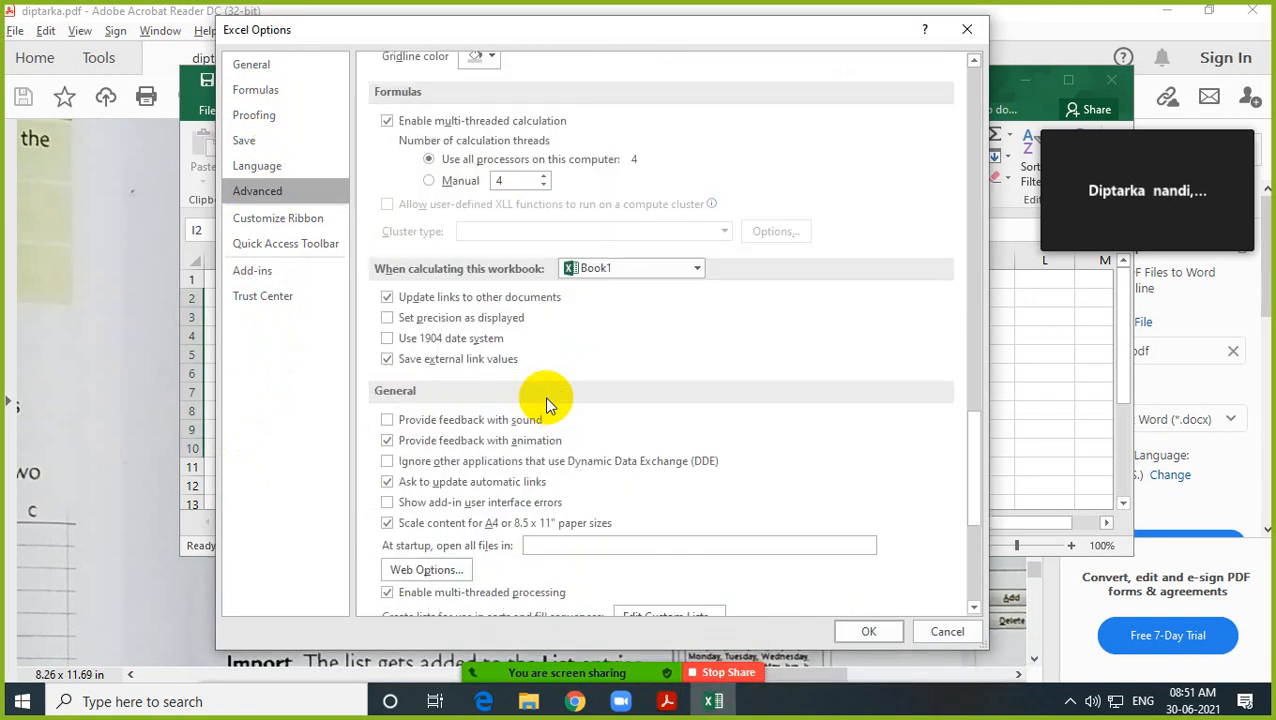
scroll(546, 398, "up", 14)
scroll(547, 399, "down", 12)
scroll(546, 390, "down", 15)
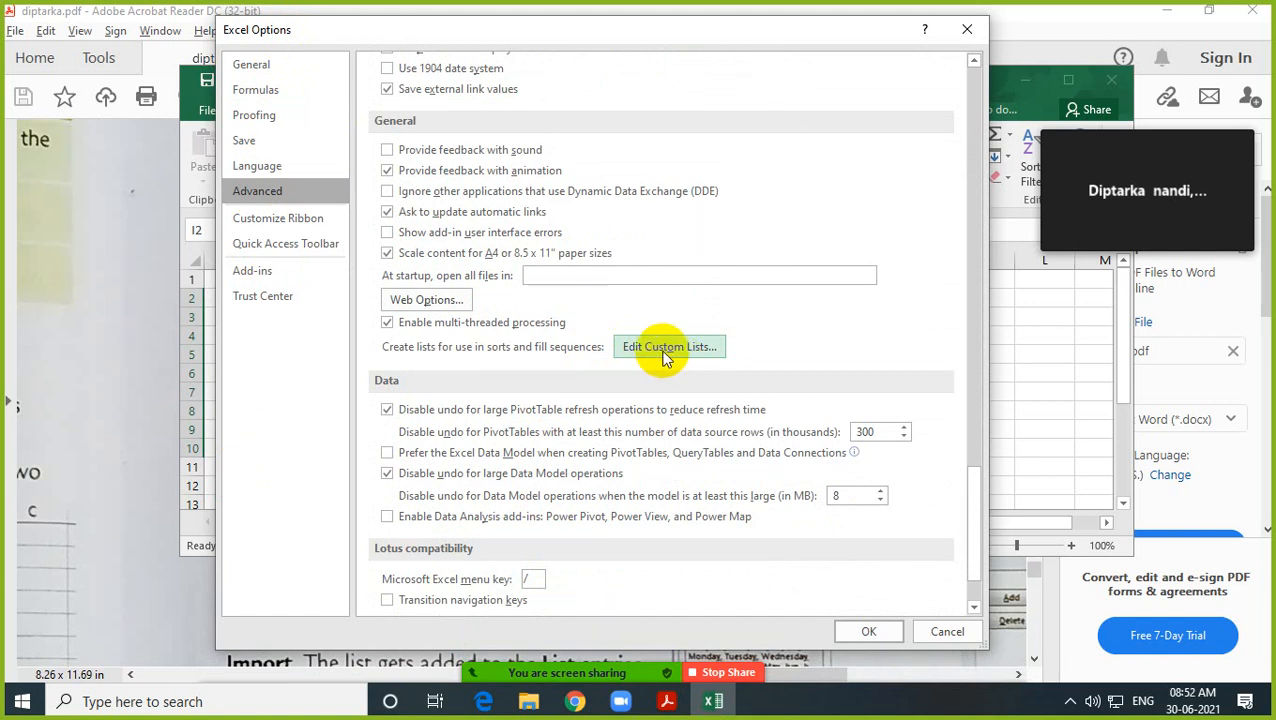
left_click(665, 357)
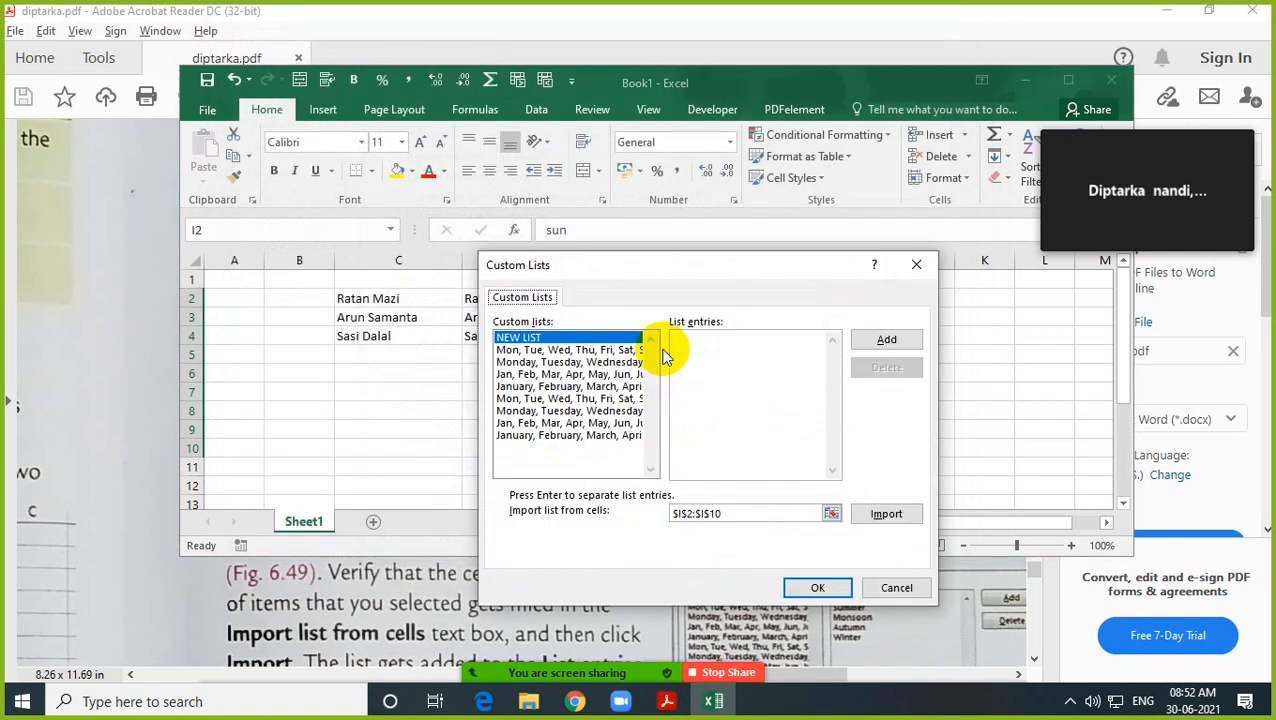
left_click_drag(649, 265, 599, 207)
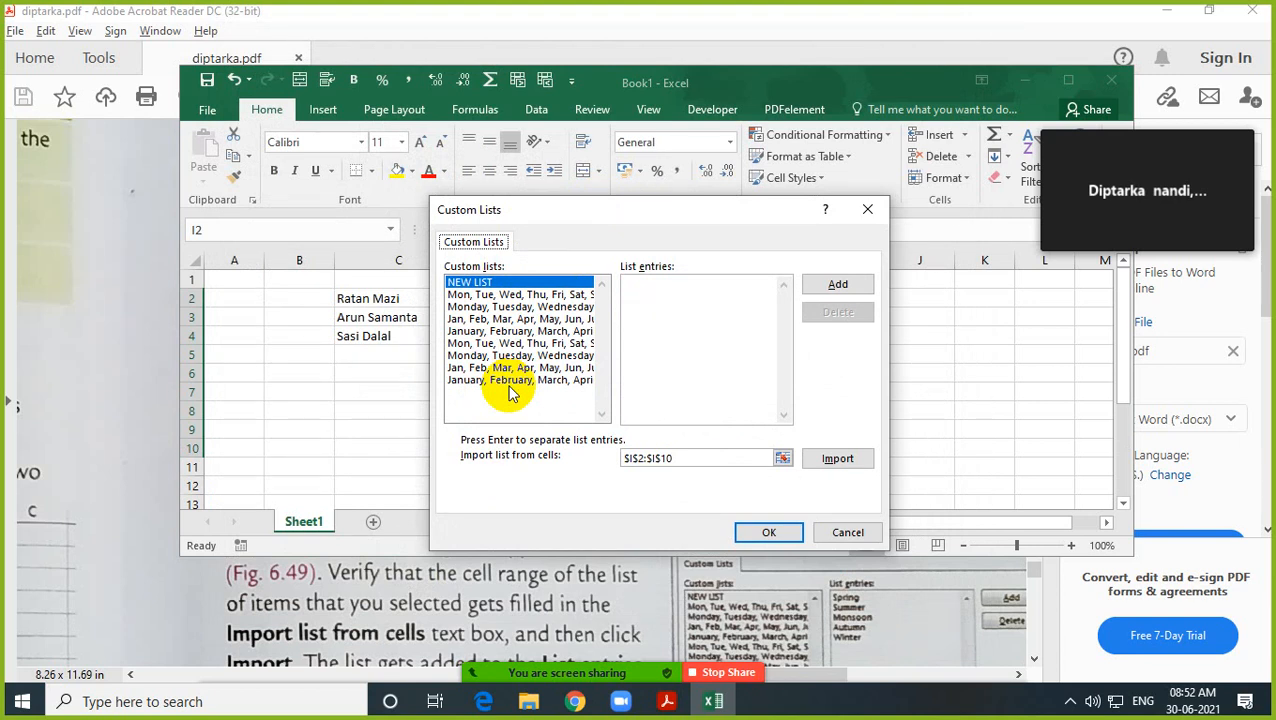
Step: Add a new custom list with the entries A, b, c, d, and apply the options
left_click(850, 288)
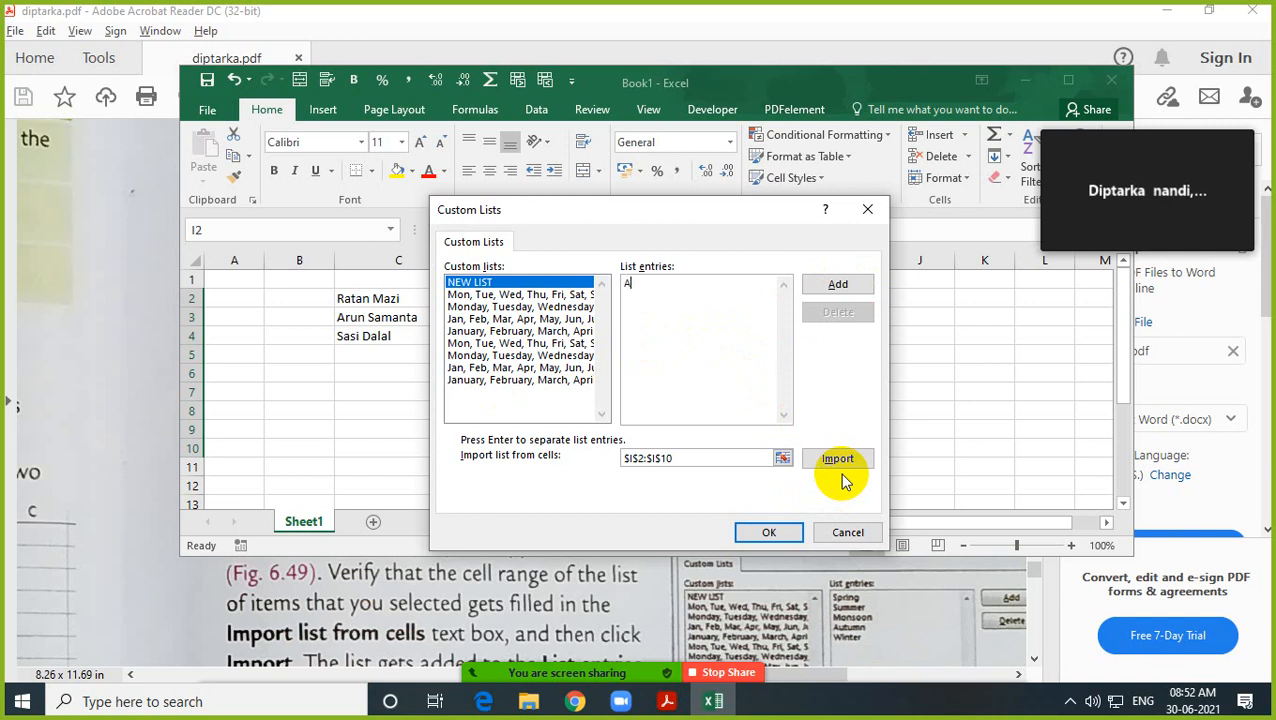
type("b,c,d")
left_click(840, 285)
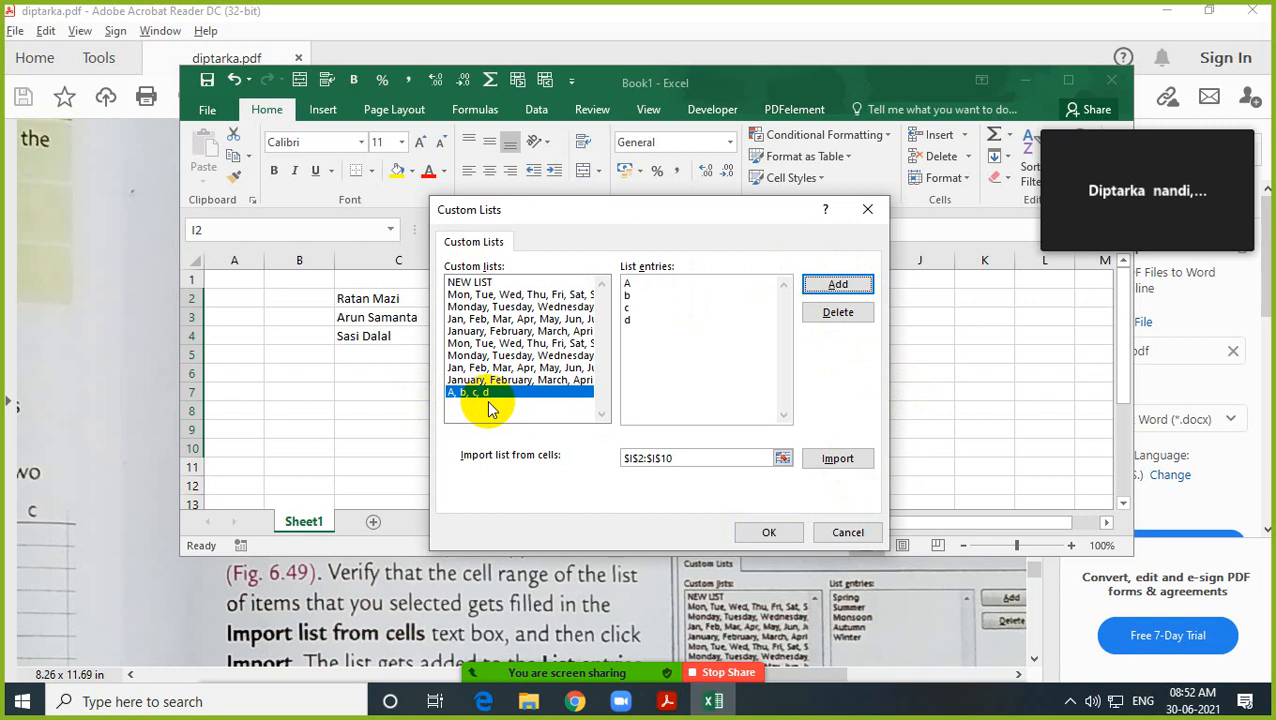
left_click(767, 533)
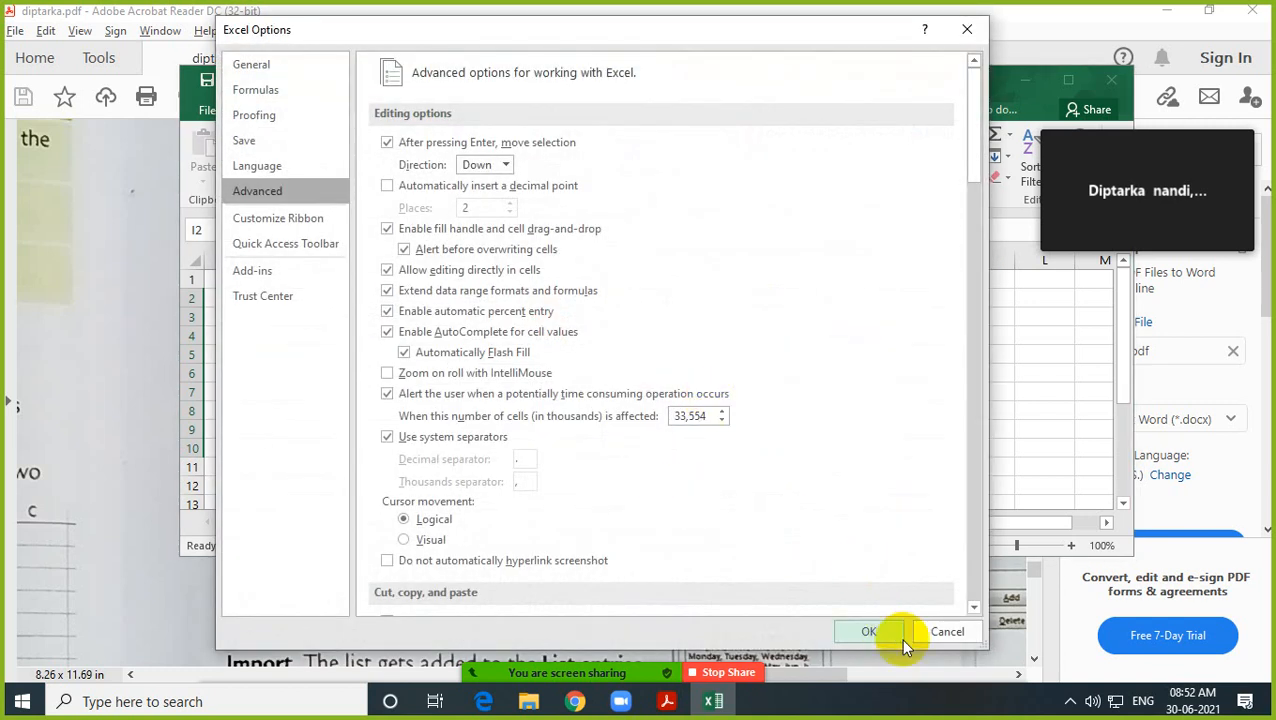
left_click(885, 633)
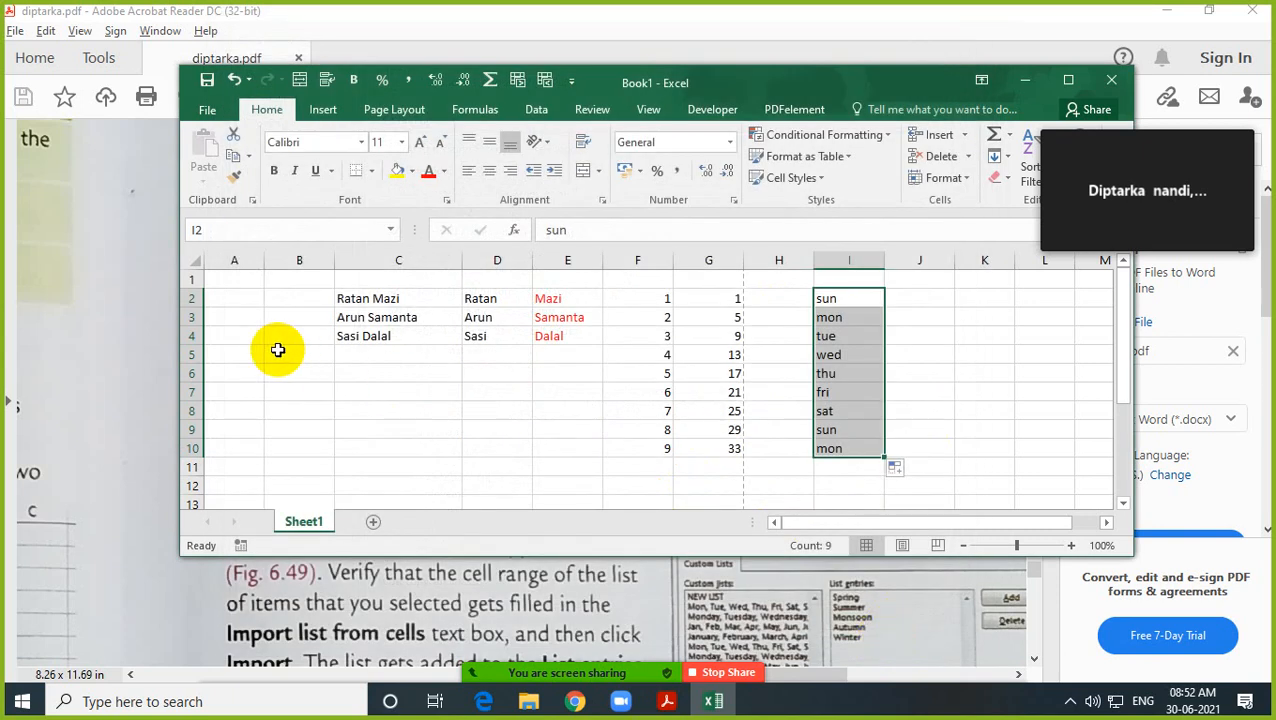
Step: Enter A in A3 and AutoFill the custom list down to A6
left_click(252, 317)
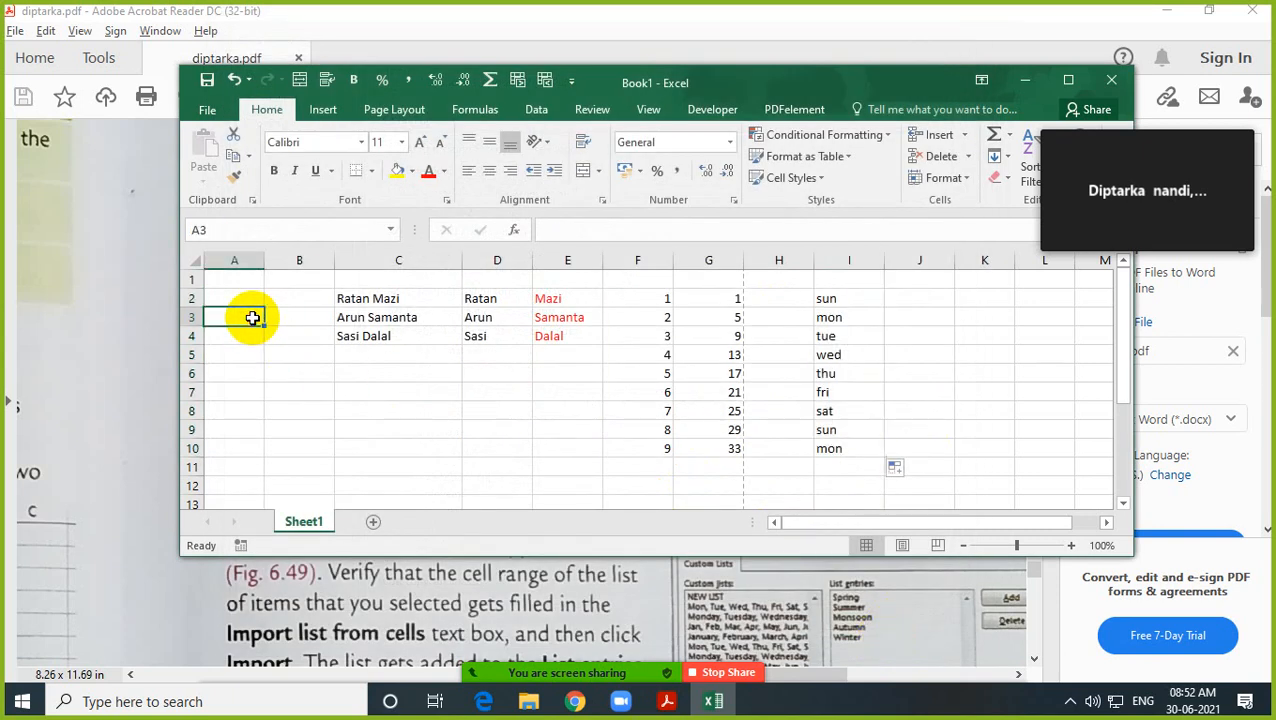
type("A")
left_click(262, 361)
left_click(251, 314)
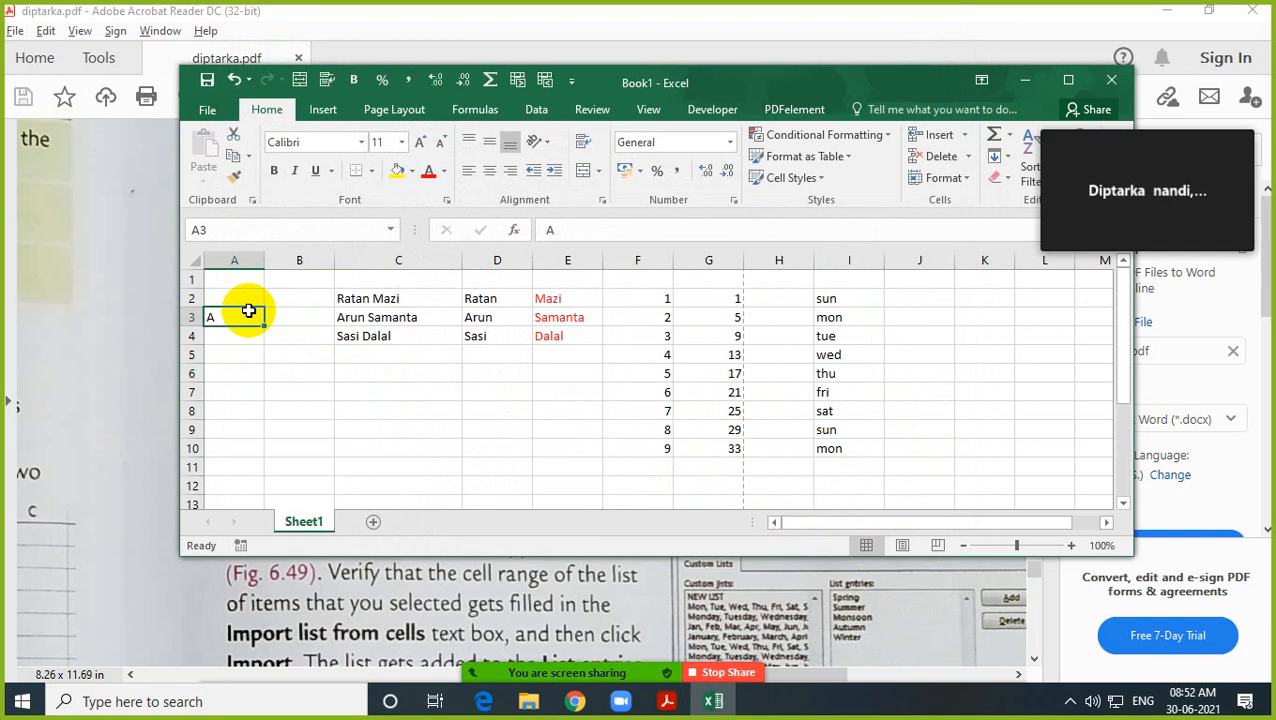
left_click_drag(256, 324, 266, 373)
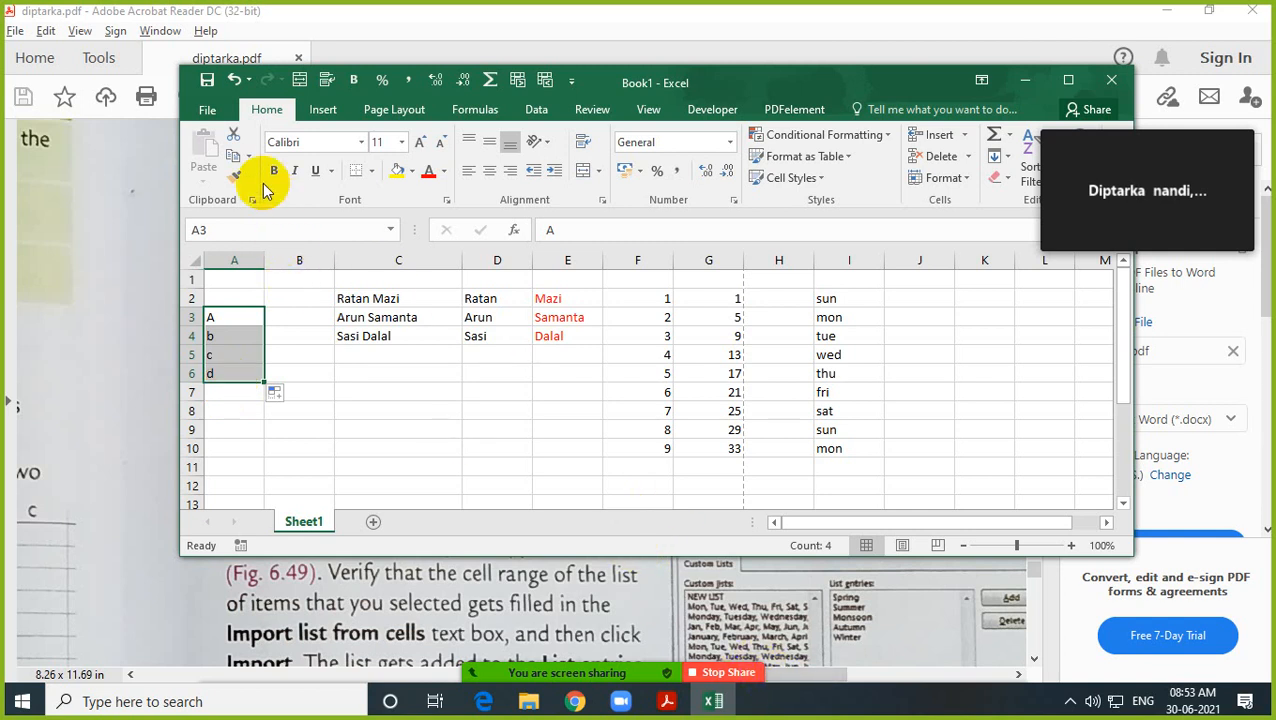
Step: Reopen the Custom Lists dialog from the advanced Excel options
left_click(208, 113)
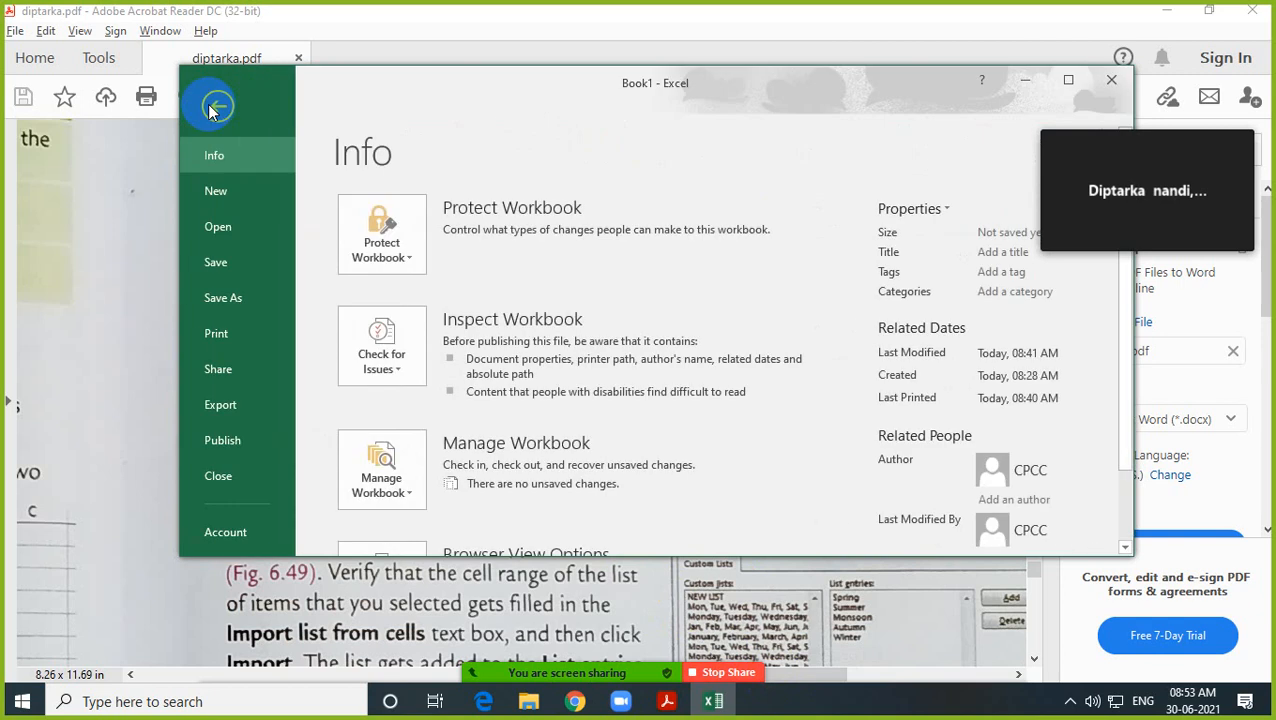
scroll(249, 508, "down", 2)
left_click(232, 479)
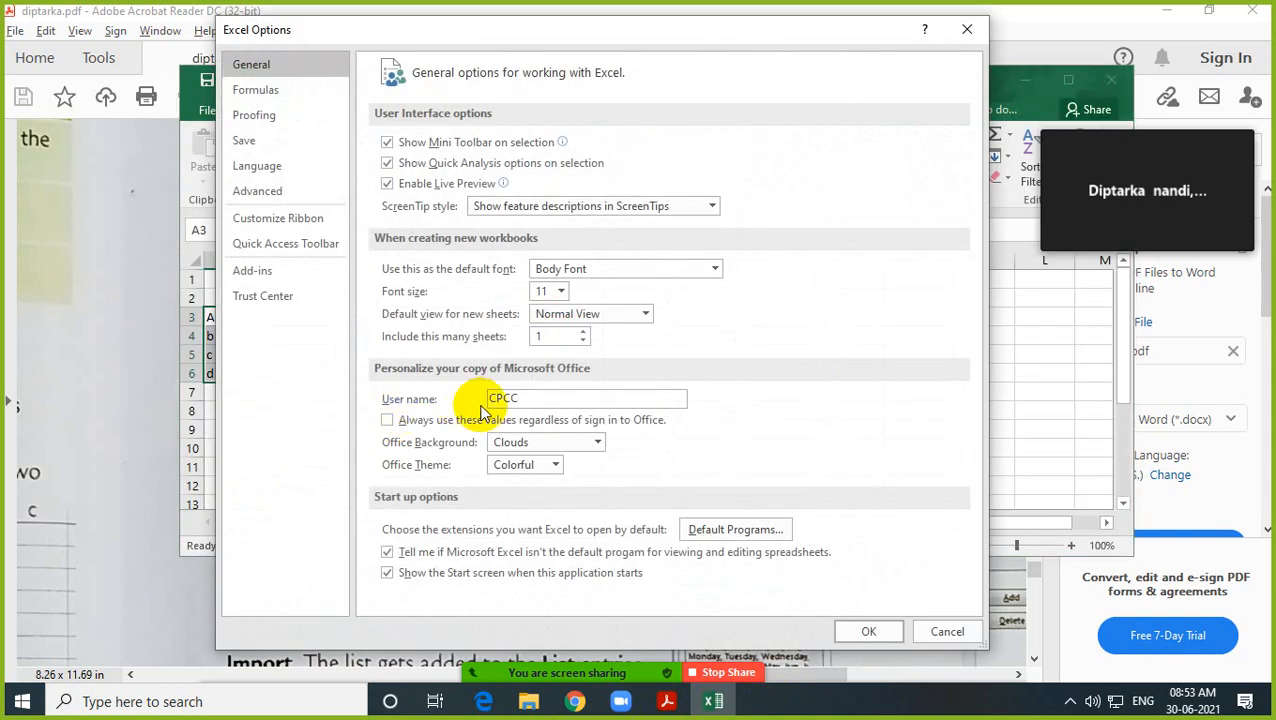
left_click(252, 190)
scroll(593, 475, "down", 20)
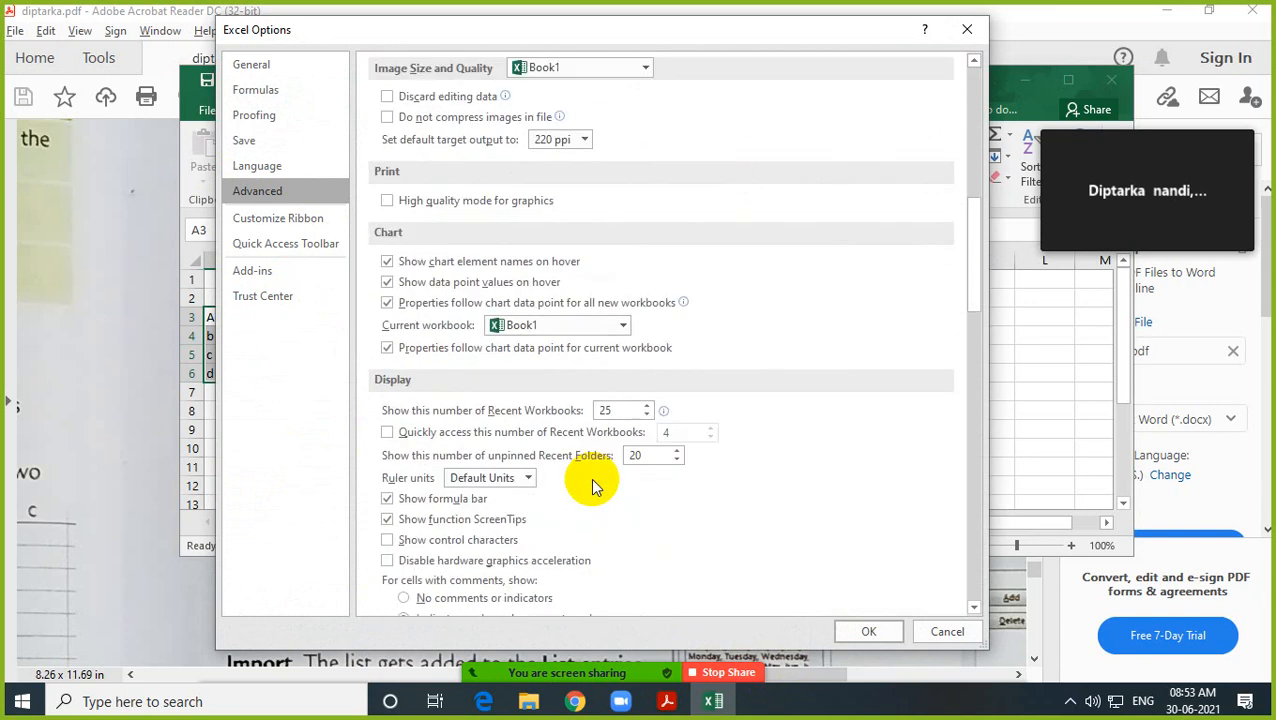
scroll(590, 484, "down", 10)
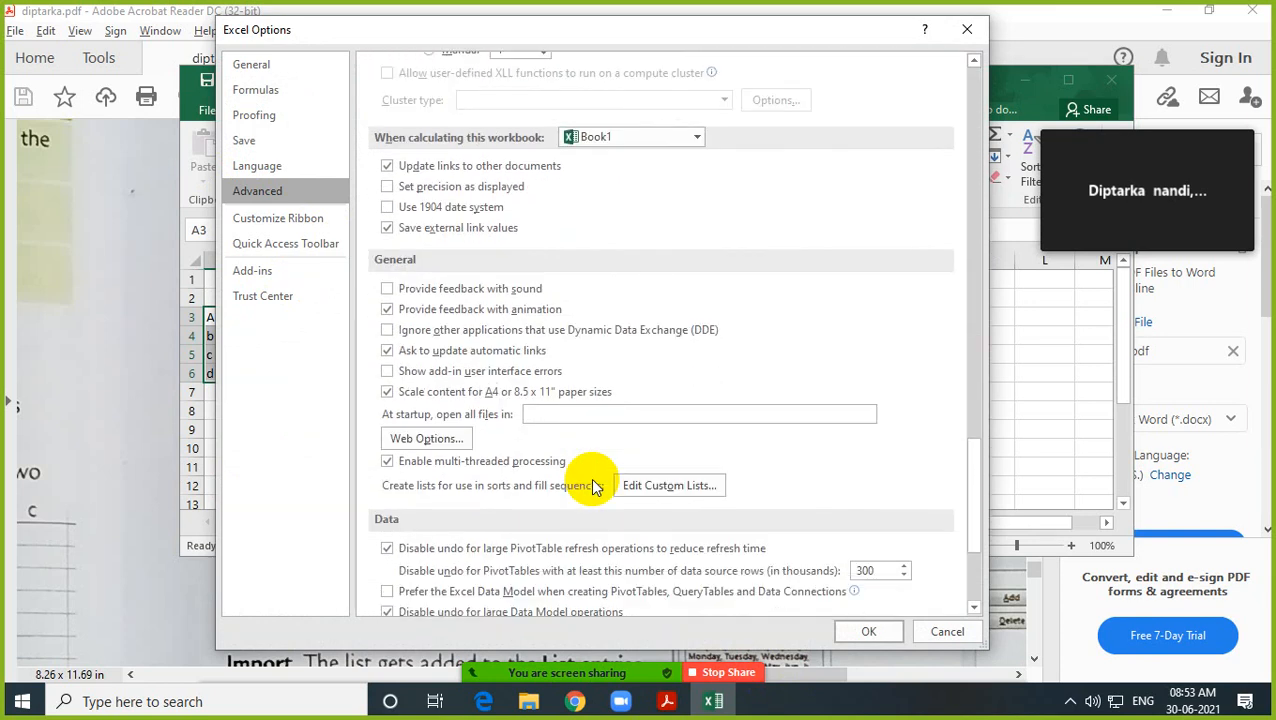
left_click(662, 310)
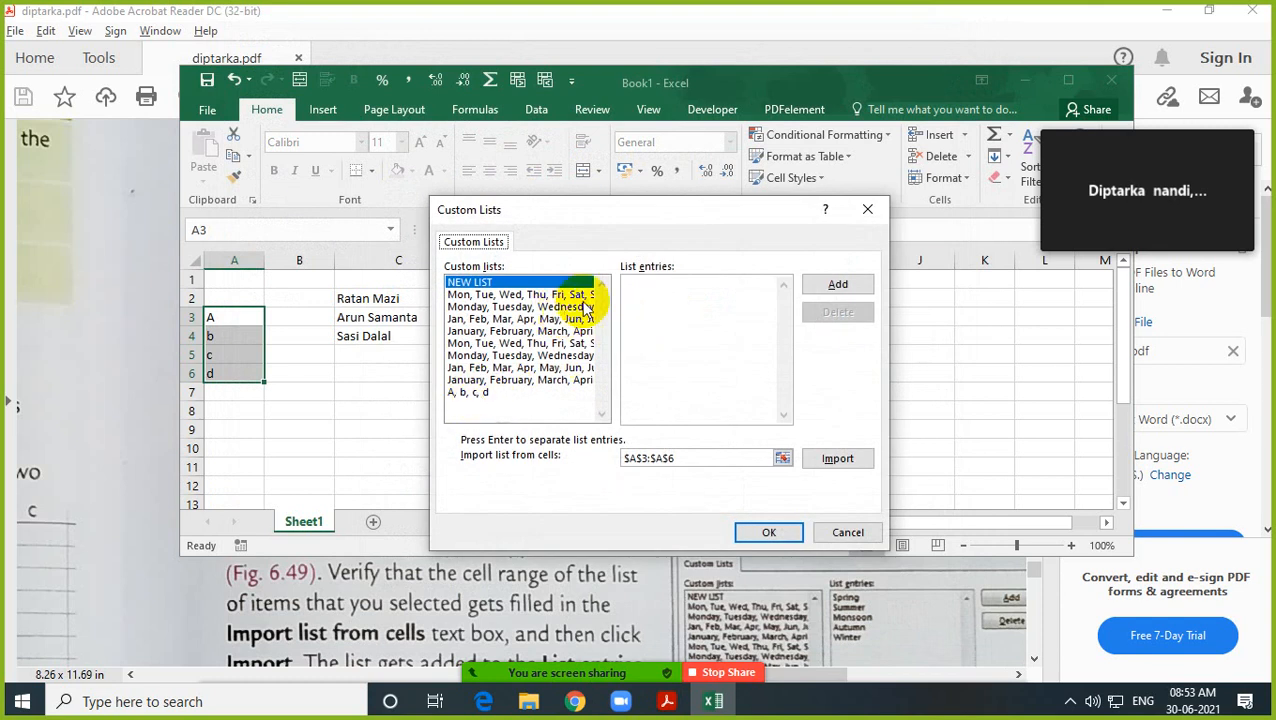
left_click(650, 288)
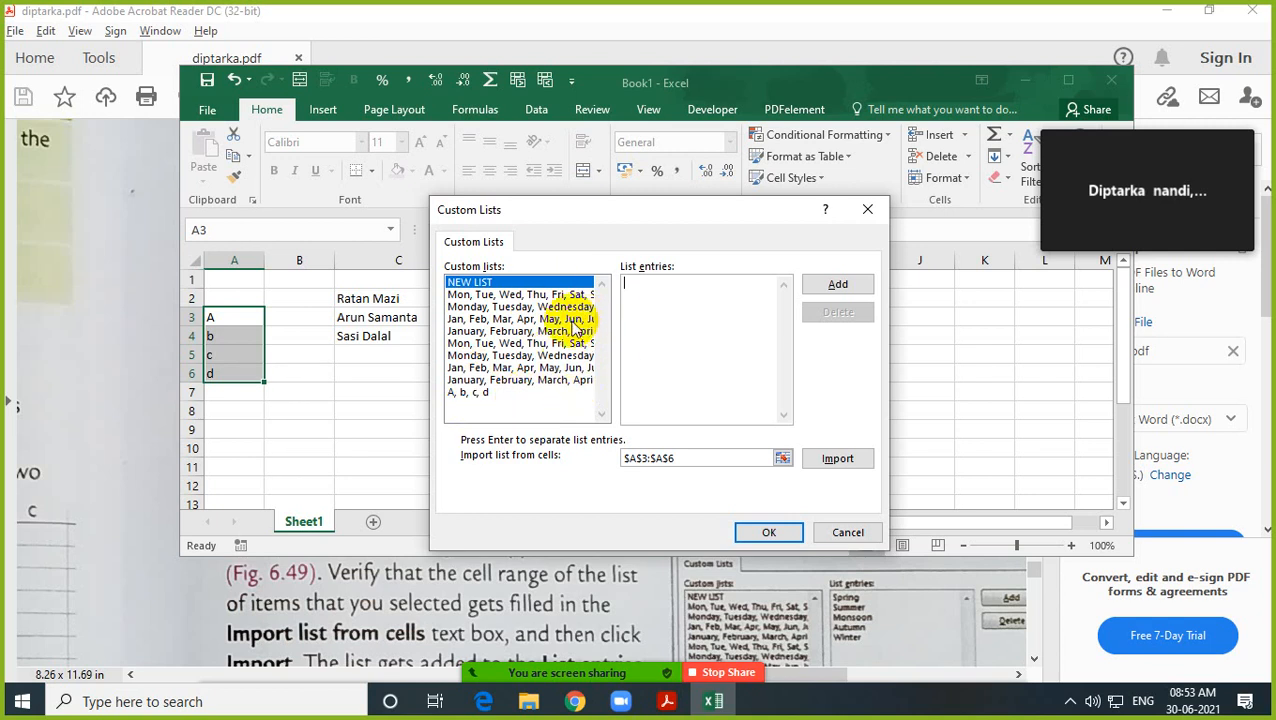
left_click(484, 394)
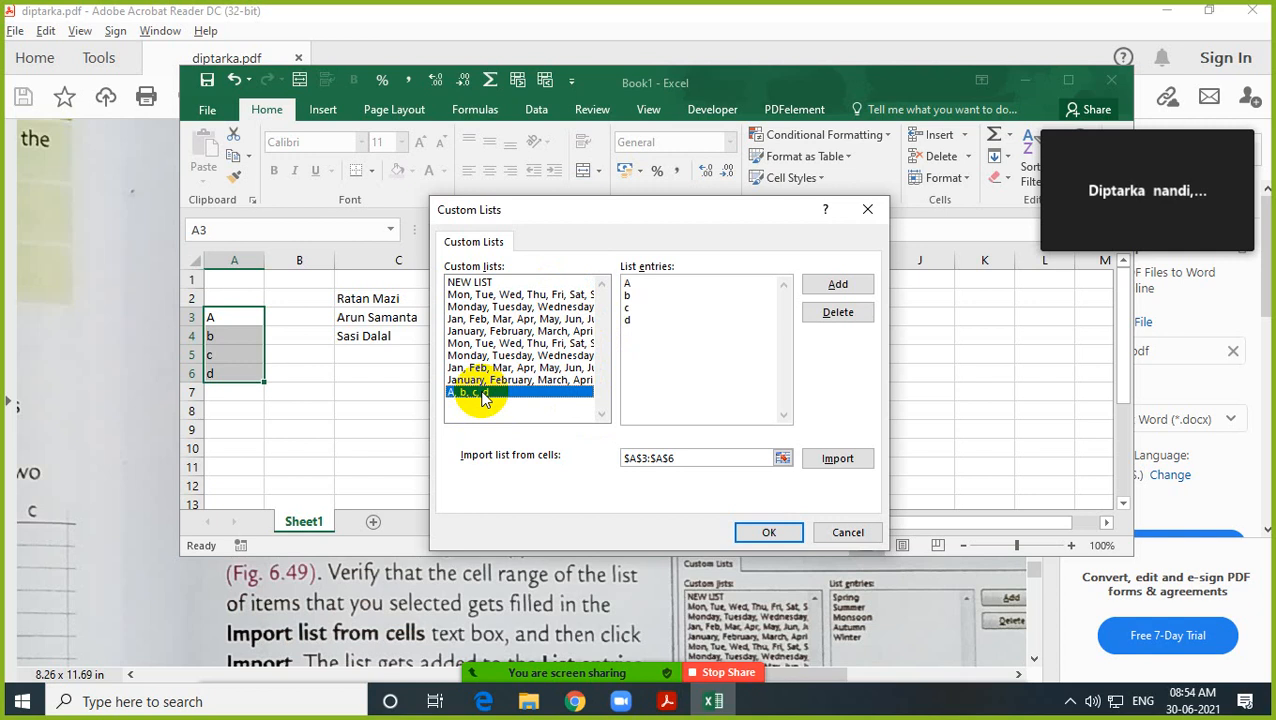
left_click(823, 316)
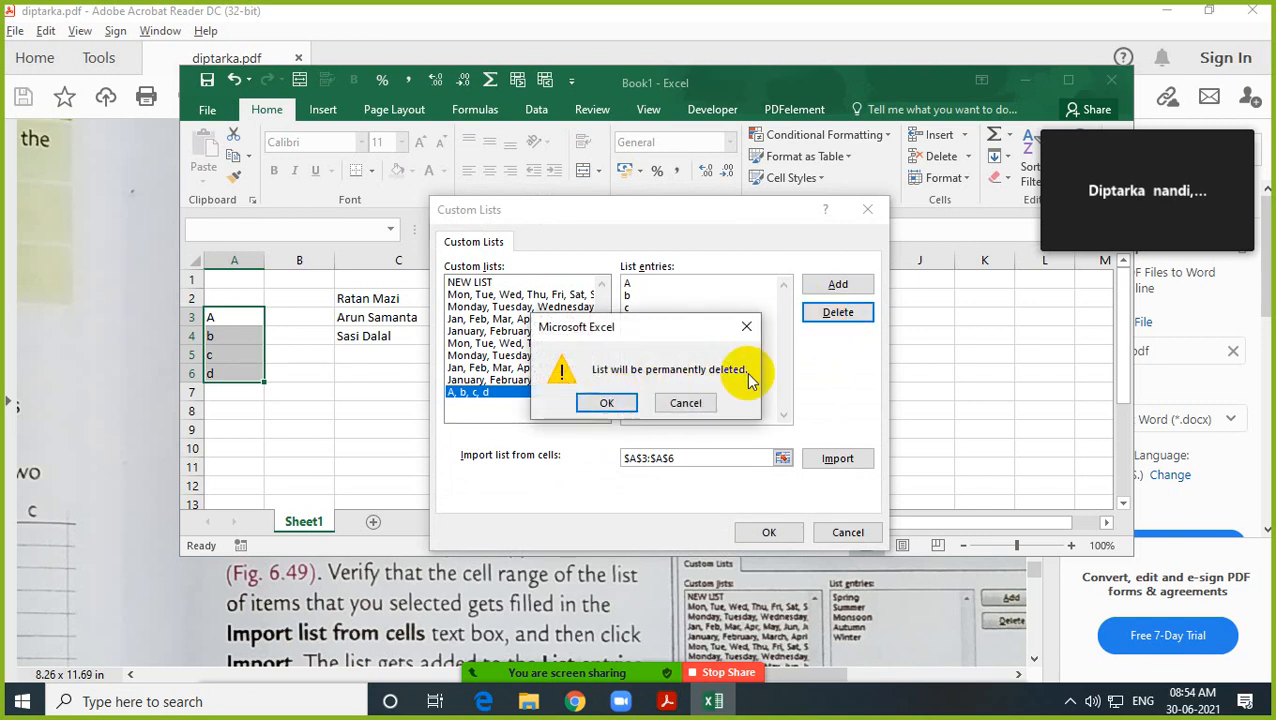
left_click(746, 326)
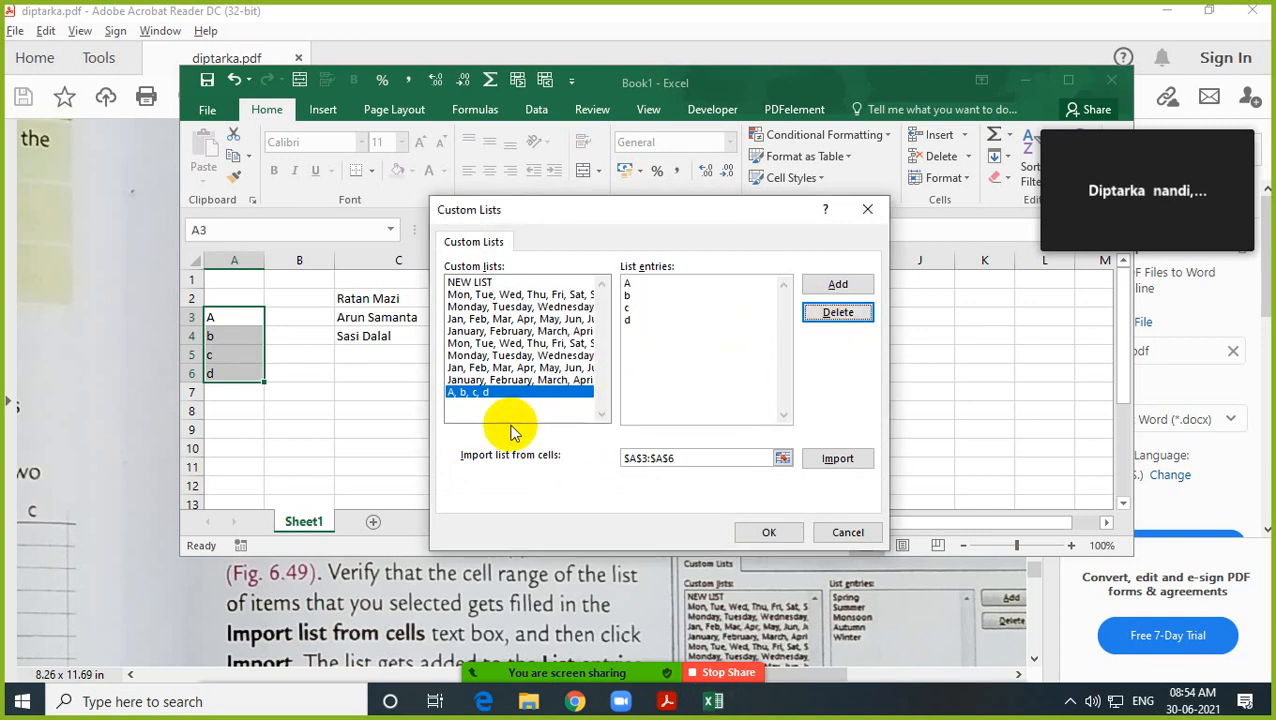
Step: Permanently delete the custom list A, b, c, d and accept the Custom Lists dialog
left_click(482, 396)
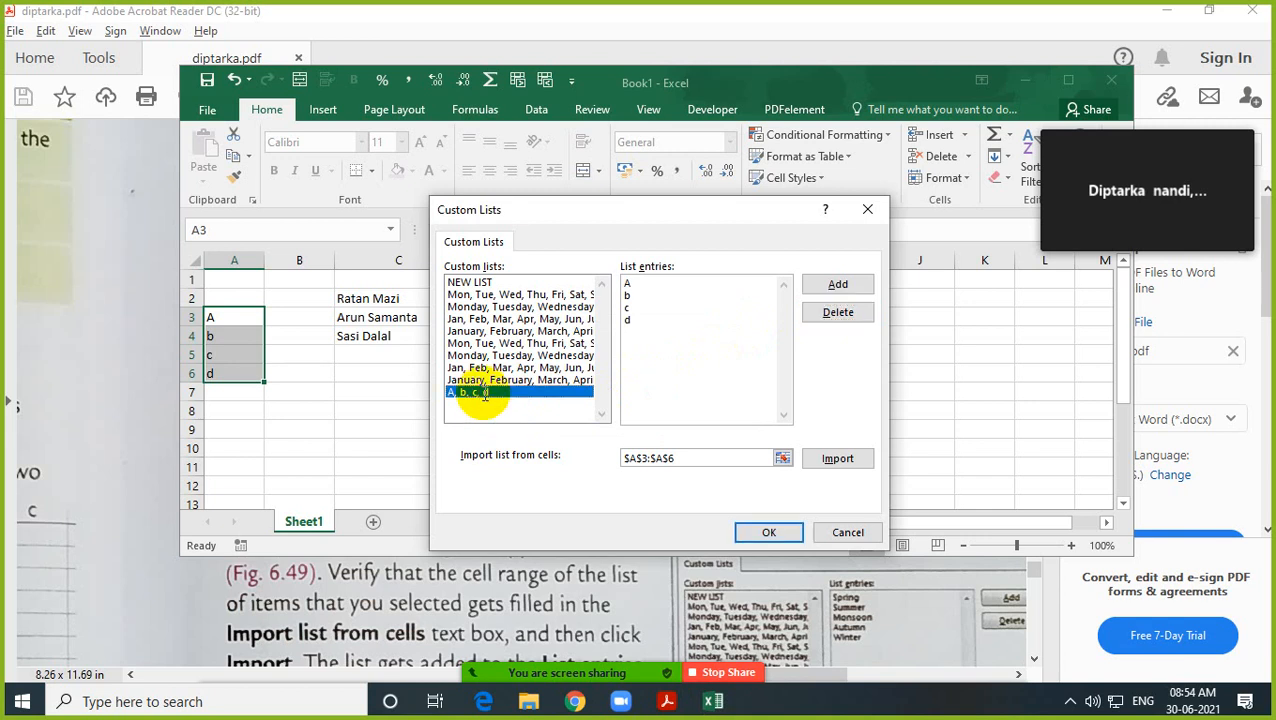
left_click(839, 312)
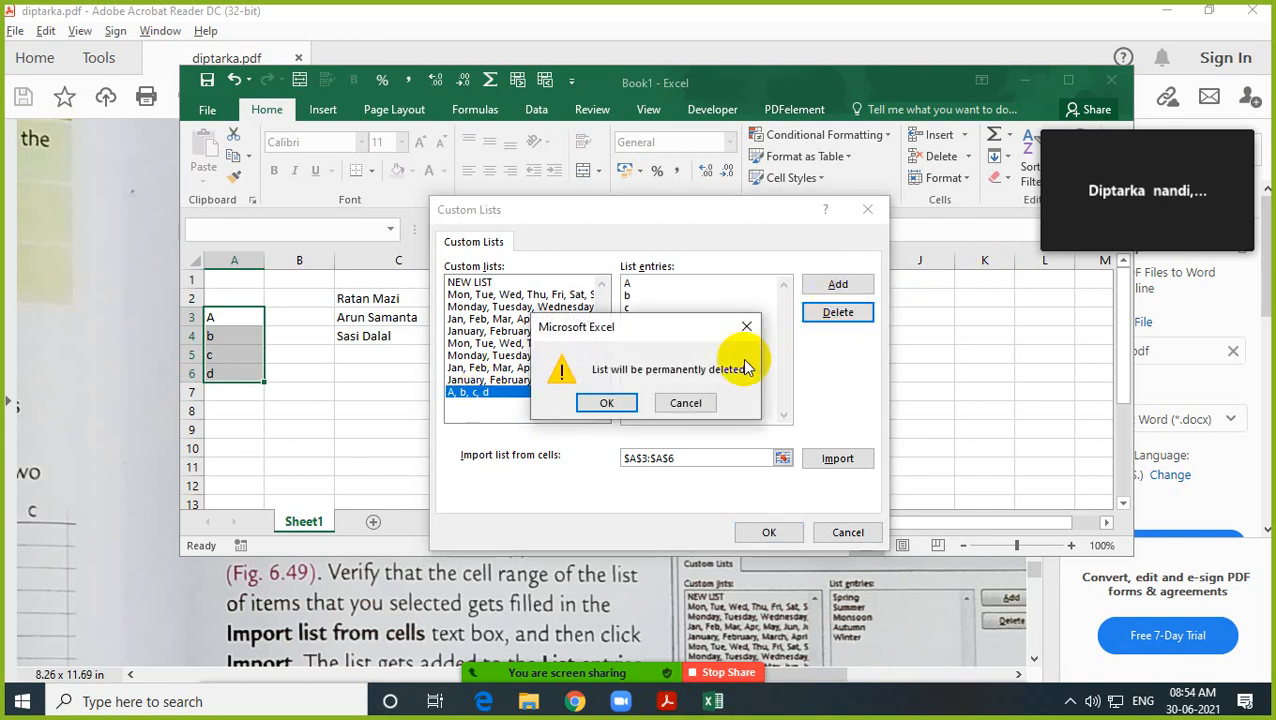
left_click(606, 404)
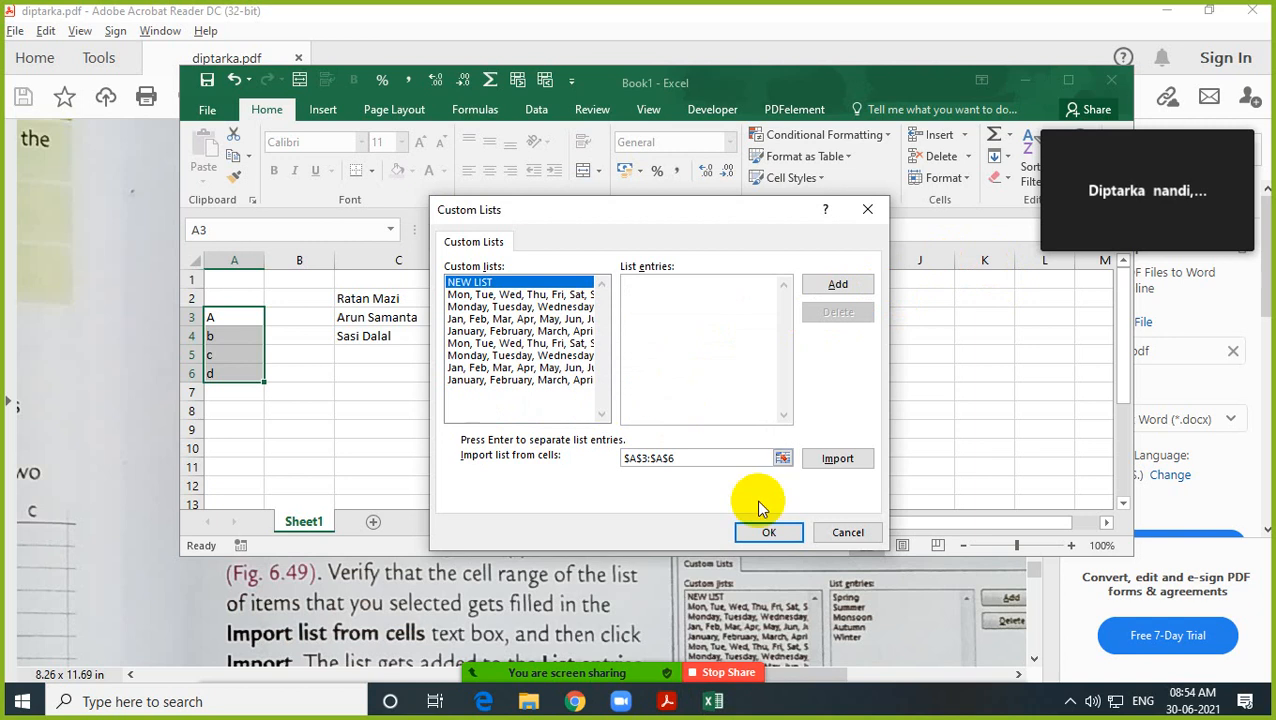
left_click(770, 535)
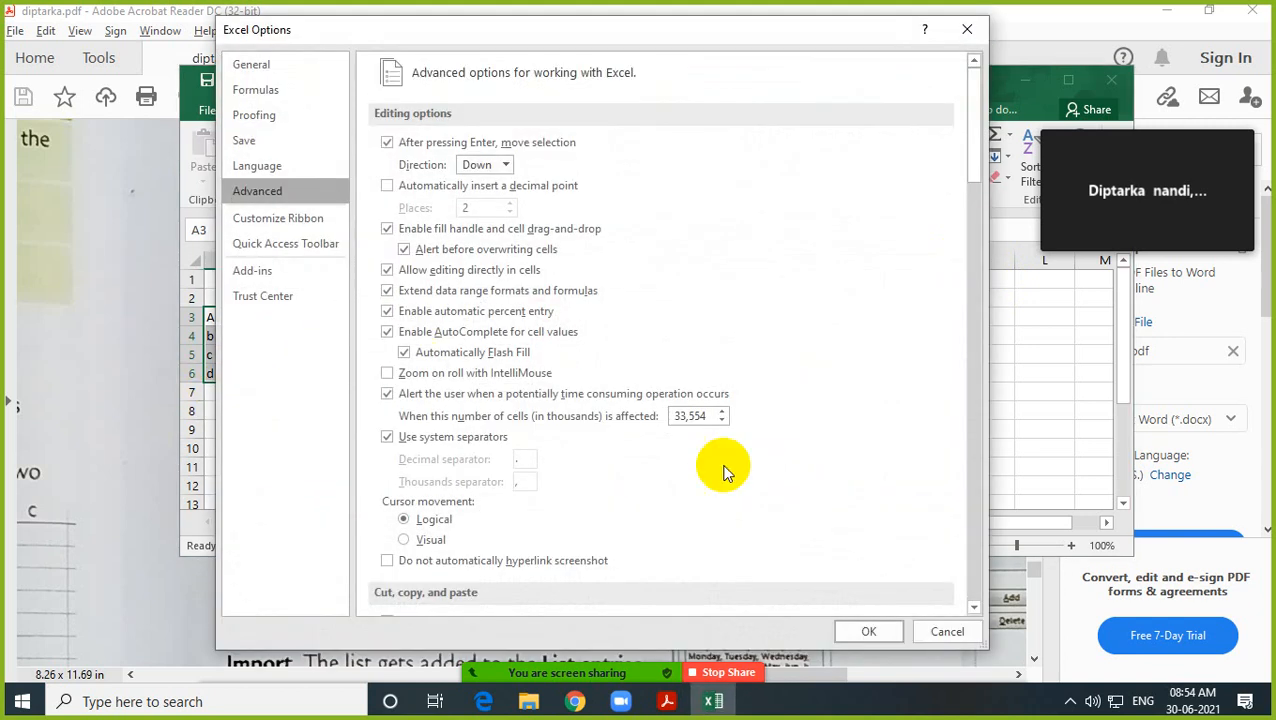
Step: Accept the Excel options, enter A in B3 and AutoFill it down to B6
left_click(866, 625)
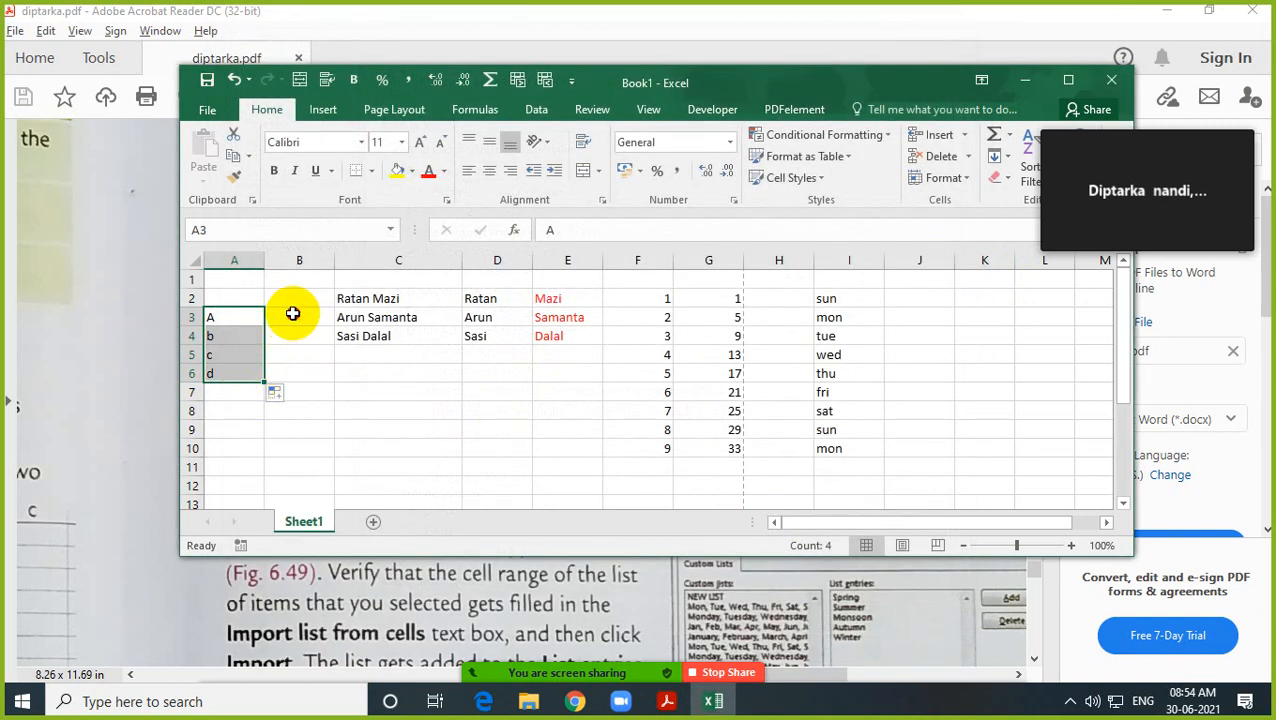
left_click(292, 314)
type("A")
key("Return")
left_click(293, 313)
left_click_drag(334, 325, 336, 388)
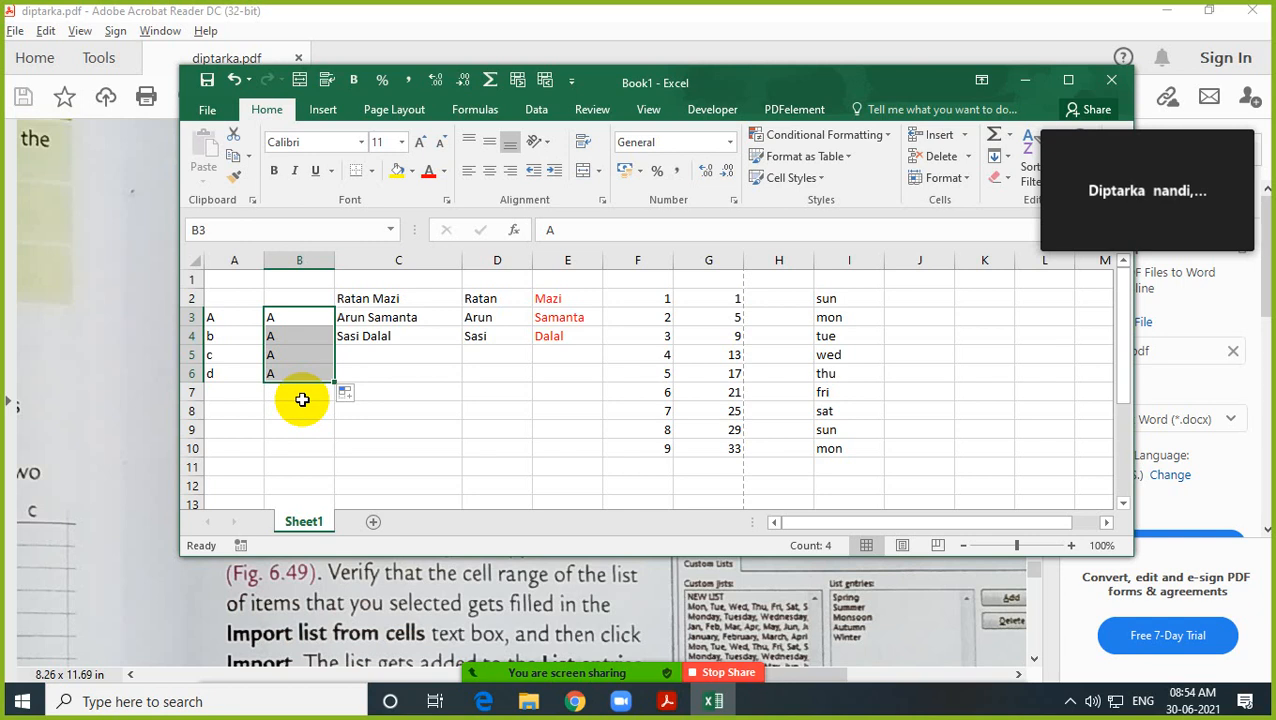
left_click(350, 396)
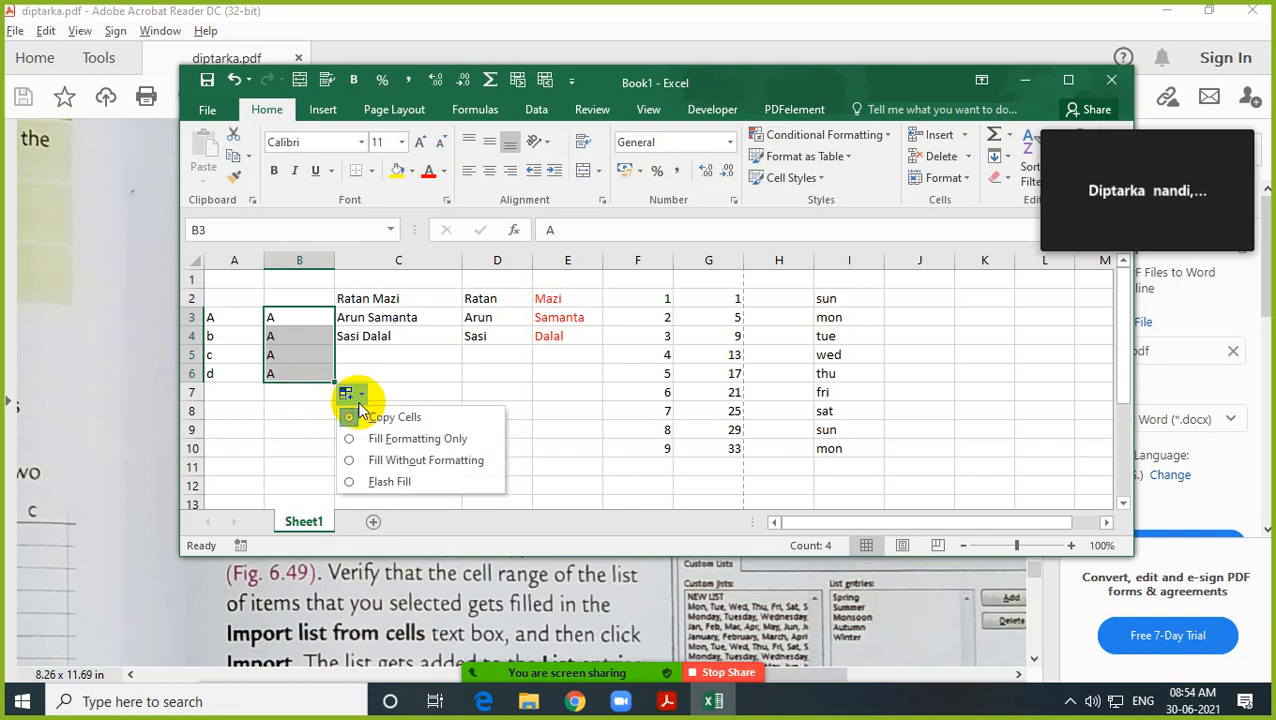
left_click(437, 374)
left_click(439, 428)
left_click(433, 405)
left_click(450, 465)
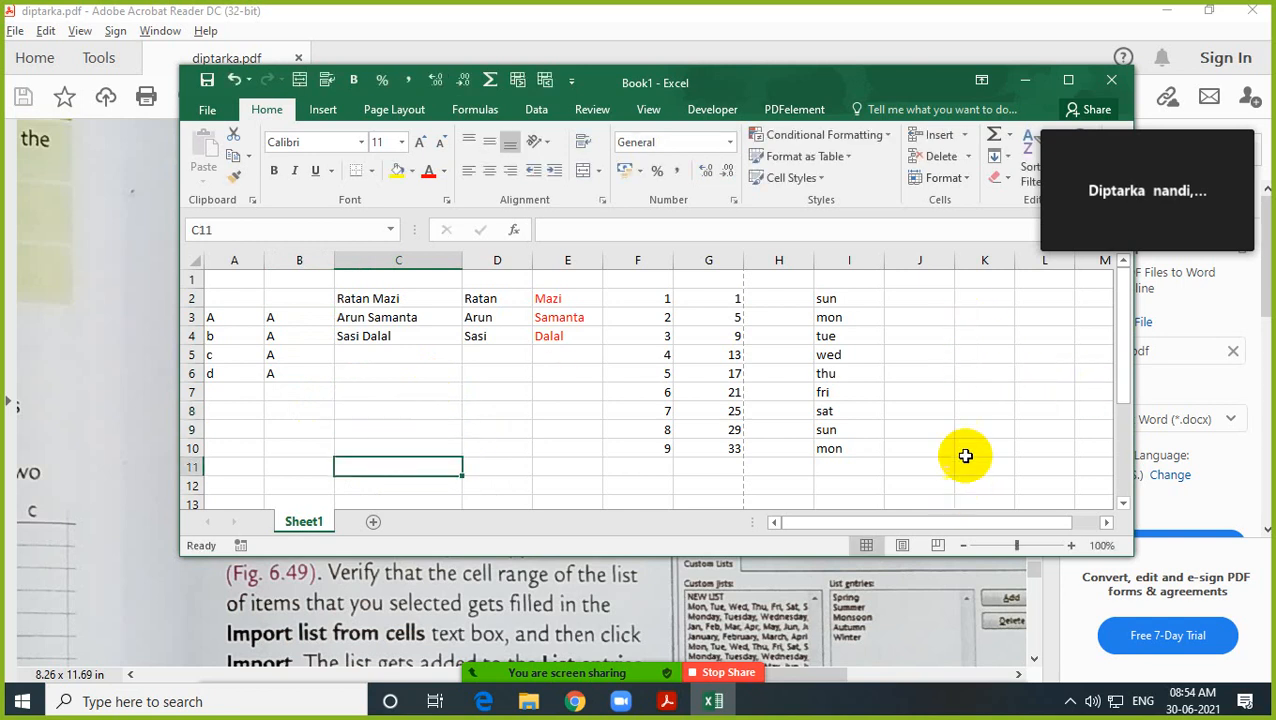
Step: Enter Cat, Dog and Mouse in cells K3 to K5
left_click(965, 316)
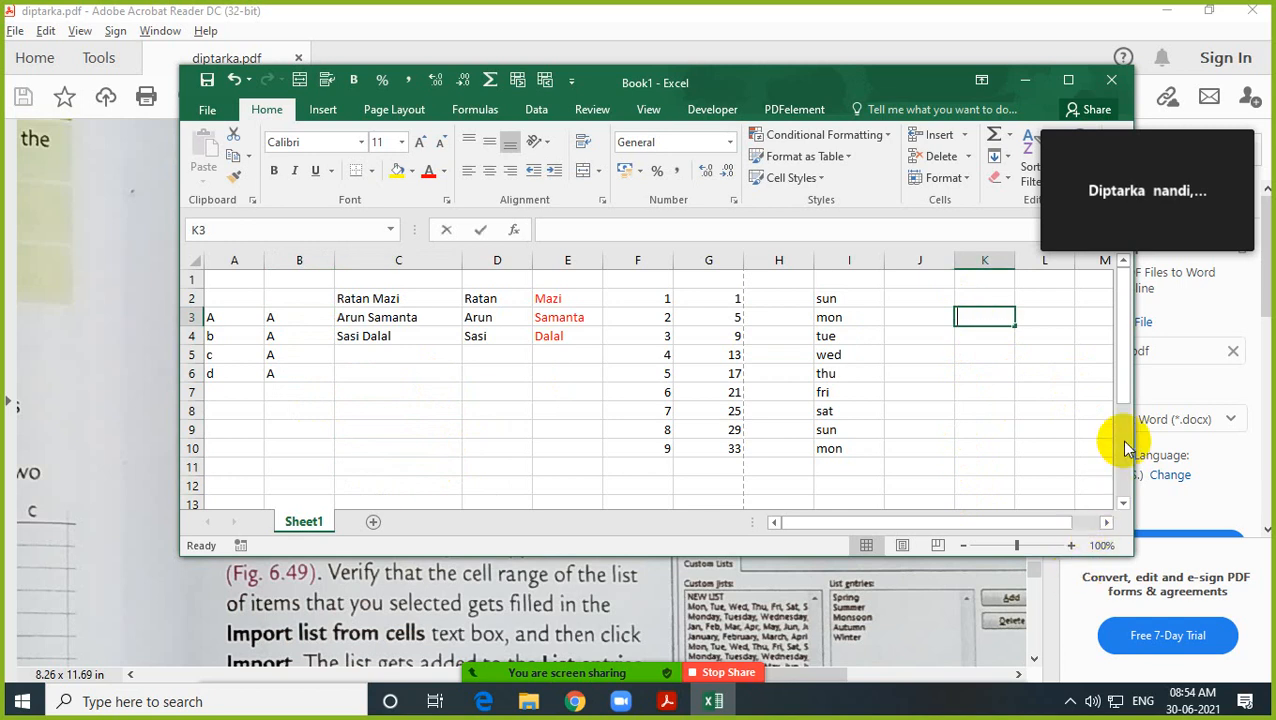
type("Cat")
key("Return")
type("Dog")
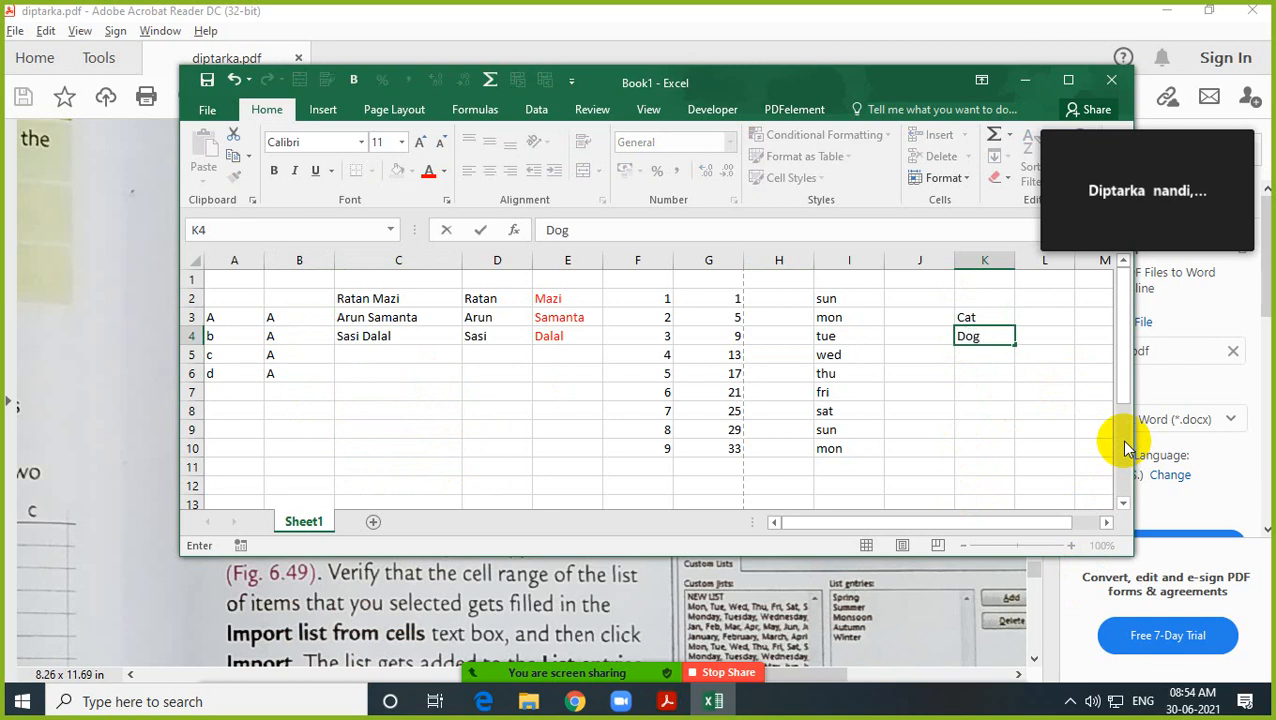
key("Return")
type("Mouse")
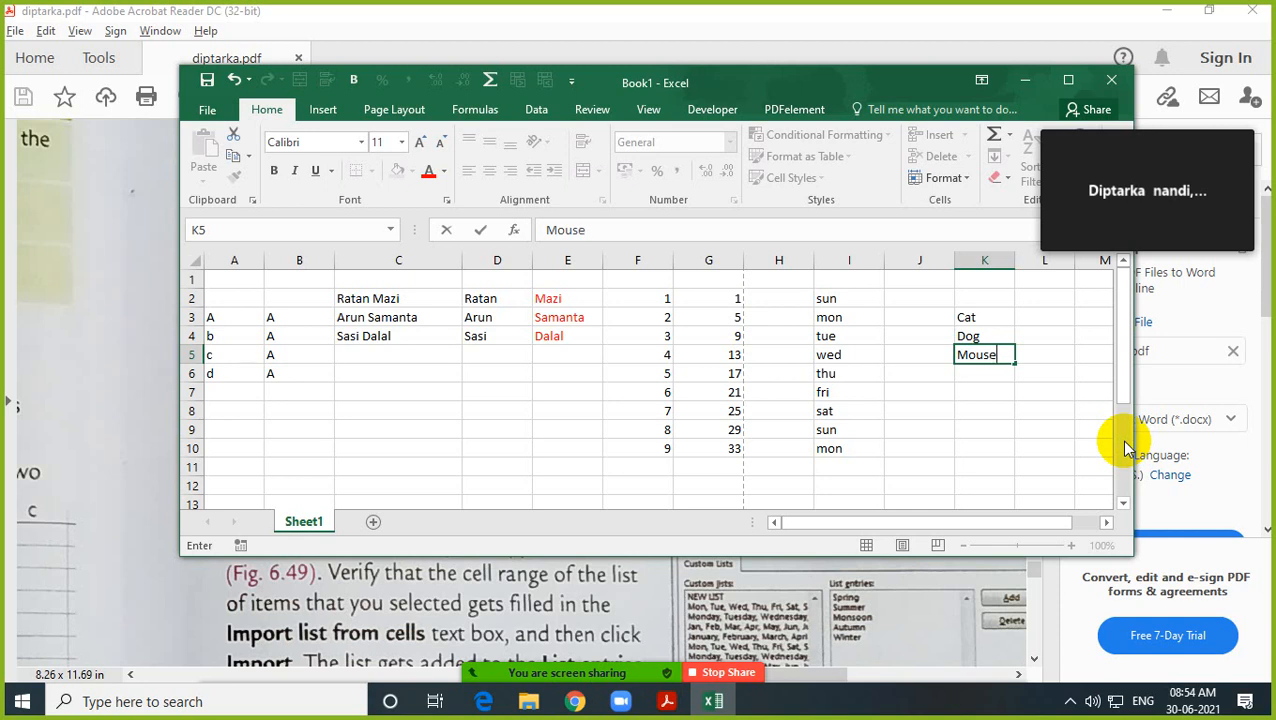
key("Return")
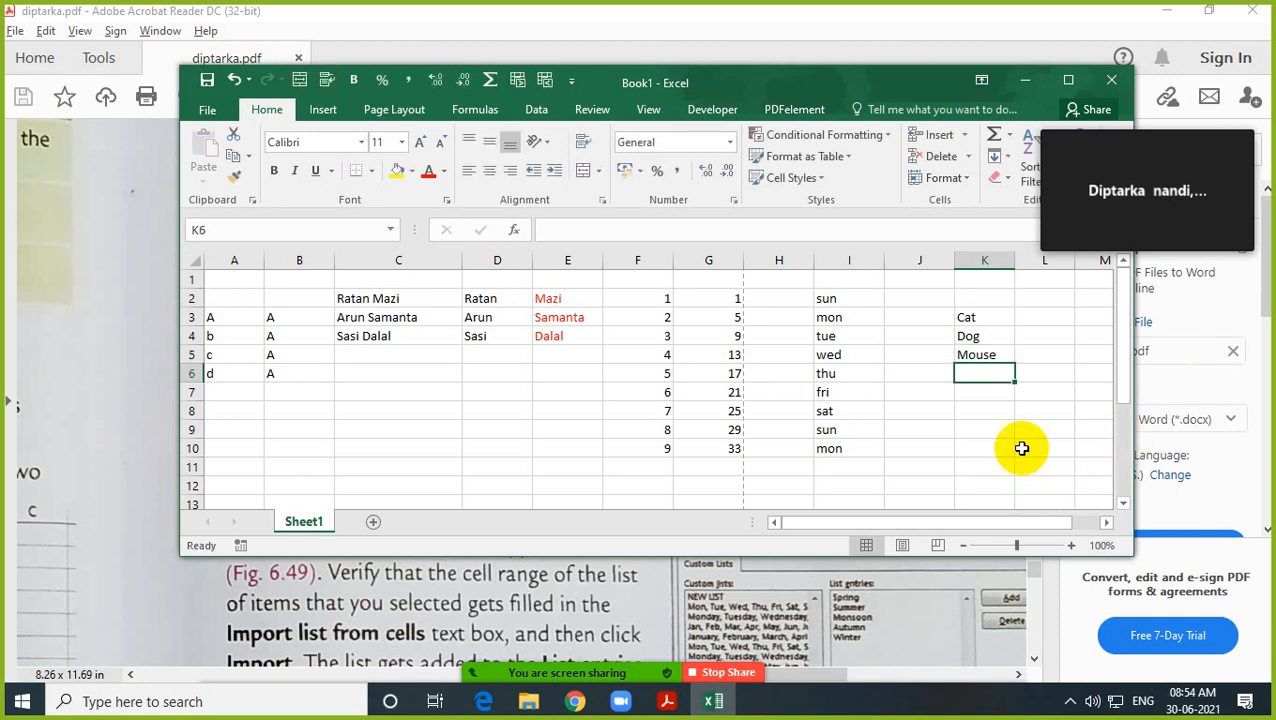
Step: Select K3:K5 and open the Custom Lists dialog from the advanced Excel options
left_click_drag(977, 315, 988, 358)
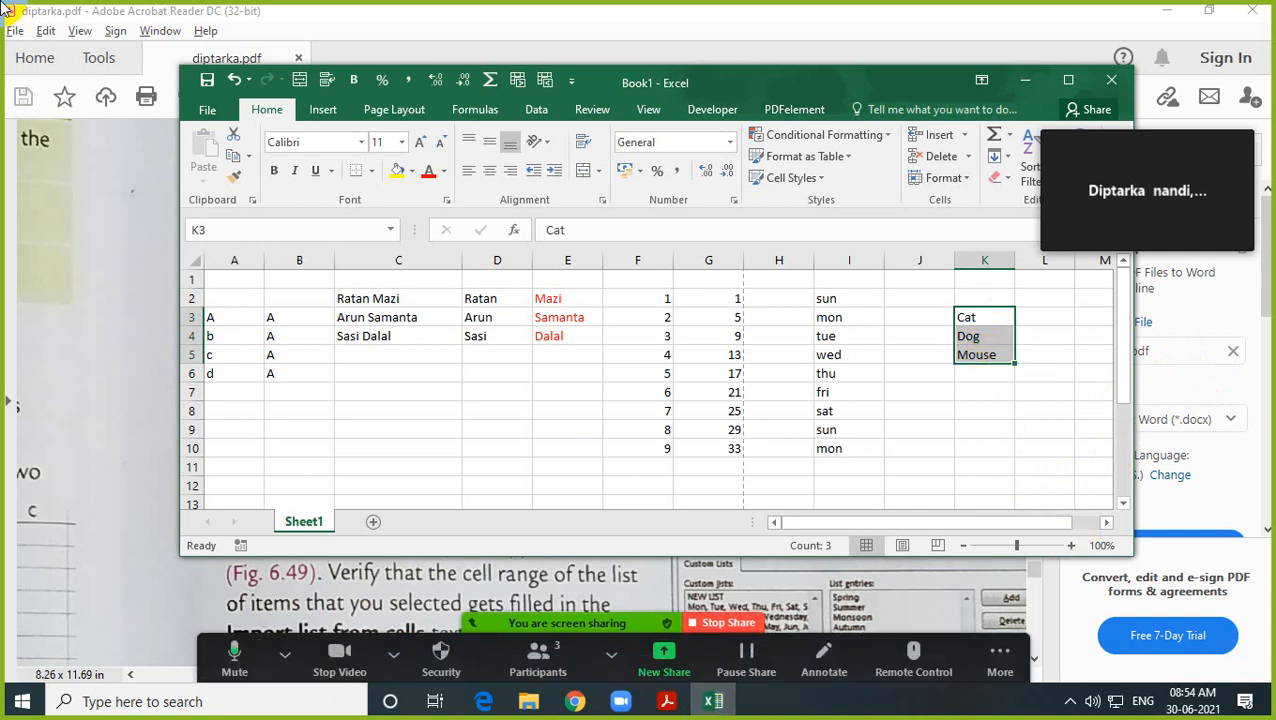
left_click(204, 106)
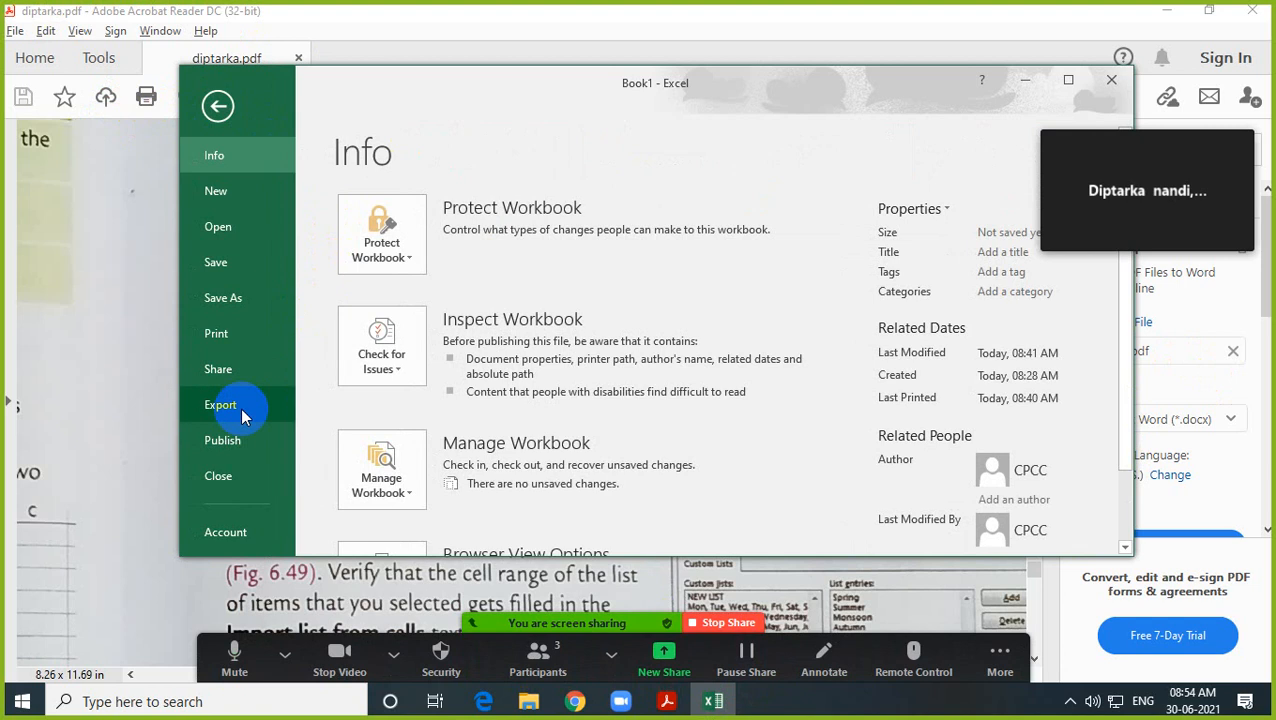
scroll(250, 420, "down", 2)
left_click(239, 478)
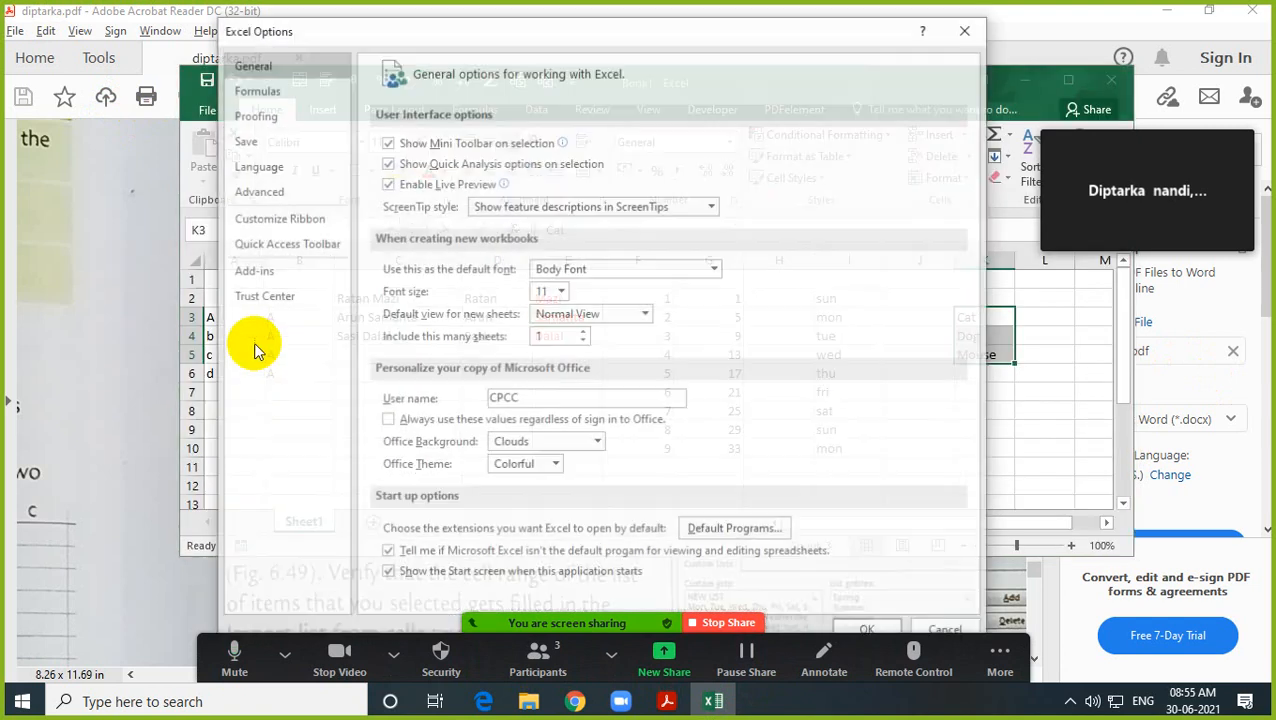
left_click(266, 196)
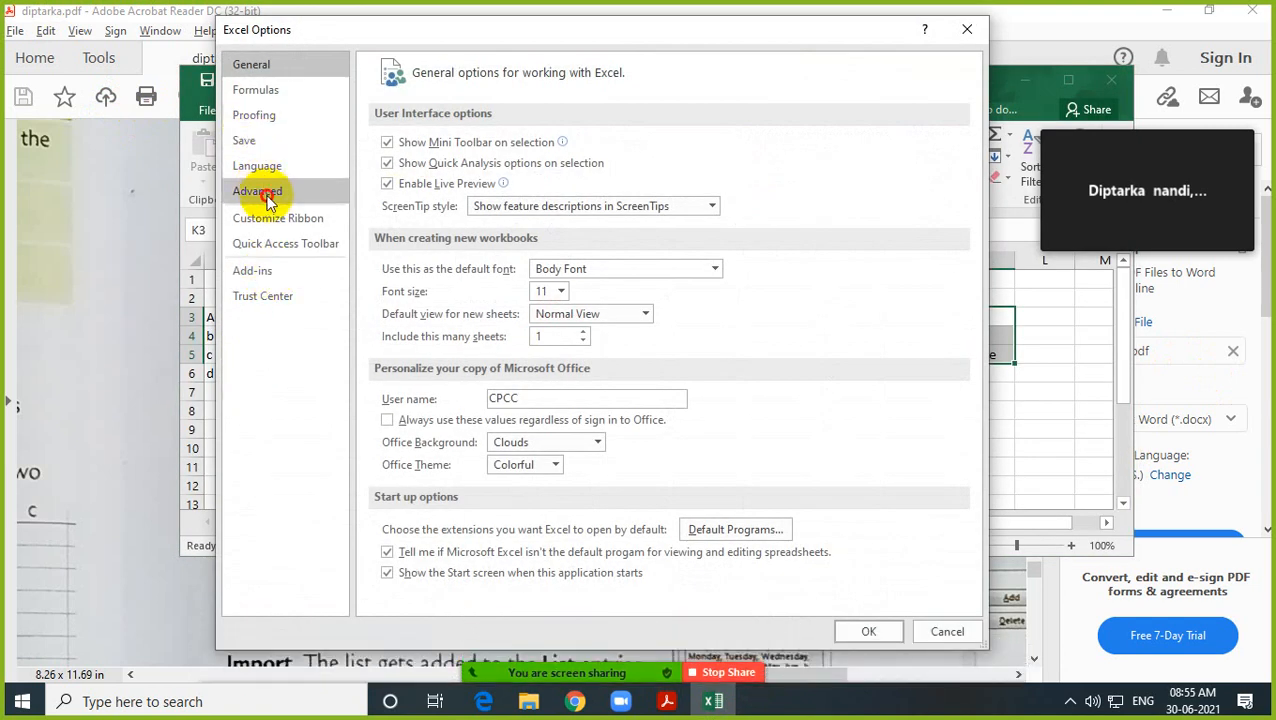
scroll(563, 423, "down", 15)
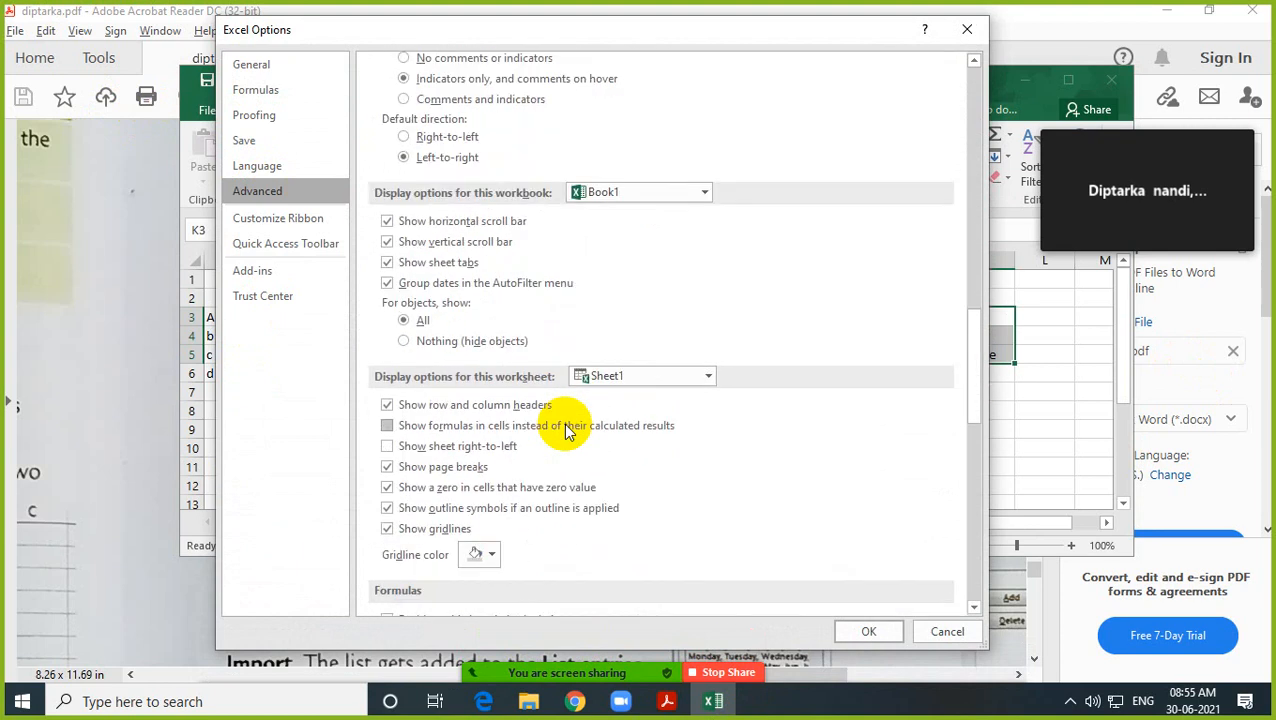
scroll(563, 423, "down", 12)
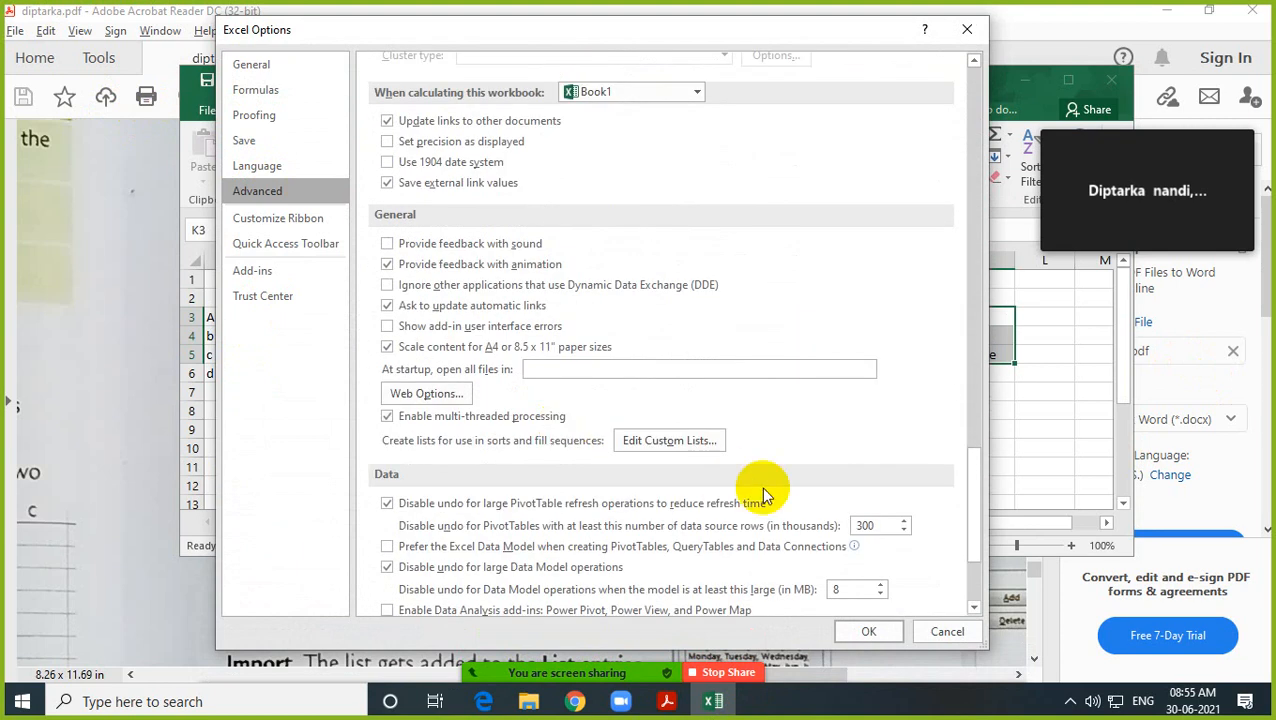
left_click(683, 446)
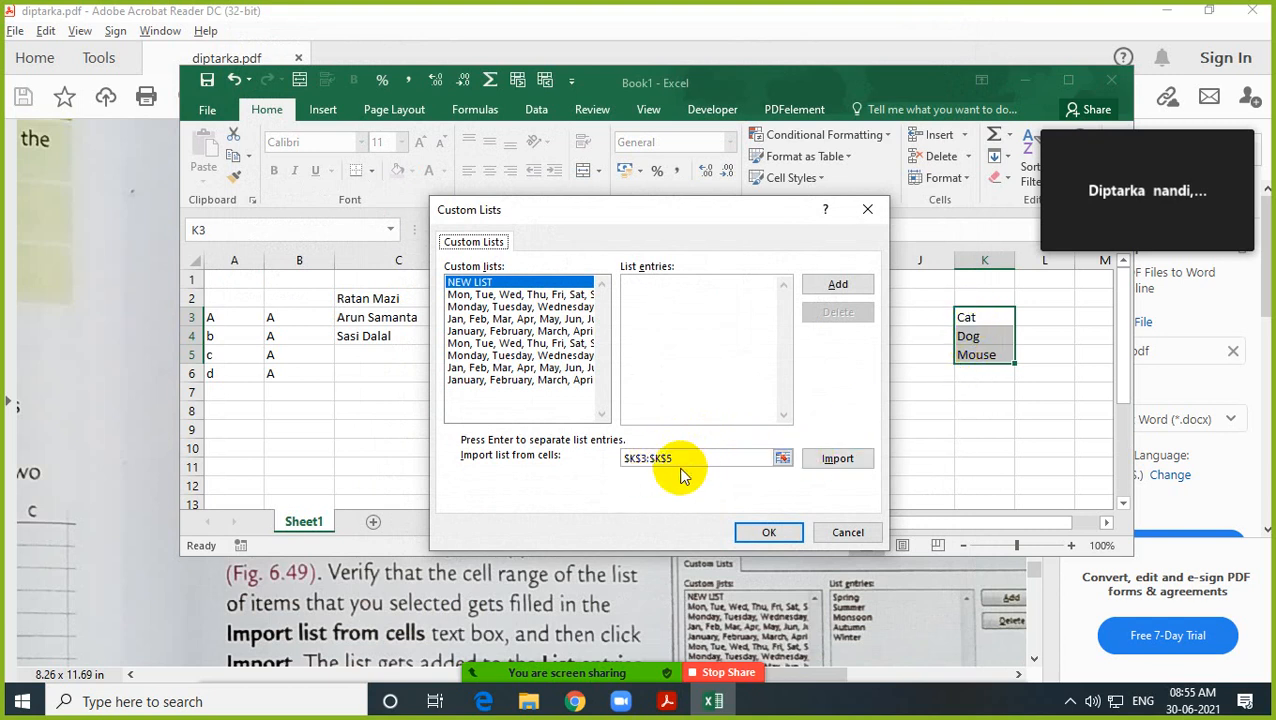
Step: Import the range $K$3:$K$5 as a new custom list and accept both the Custom Lists dialog and the Excel options
left_click_drag(678, 459, 621, 459)
left_click_drag(962, 318, 982, 356)
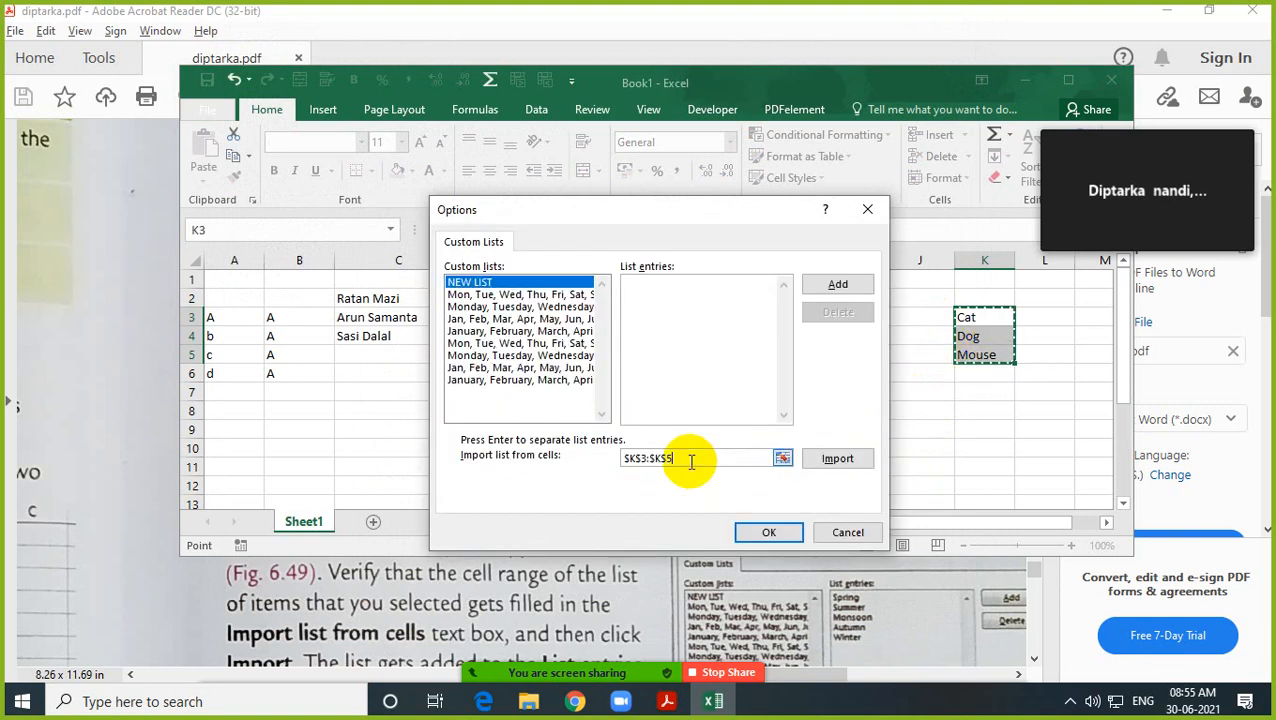
left_click(840, 465)
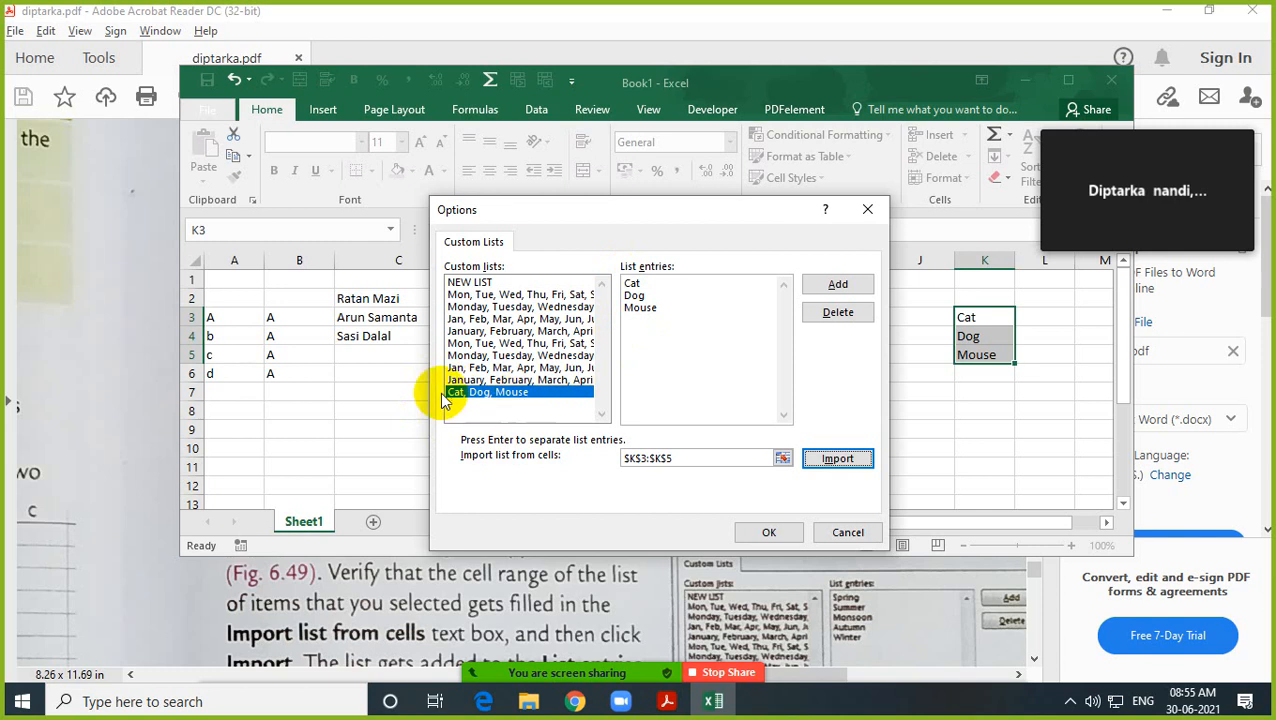
left_click(840, 284)
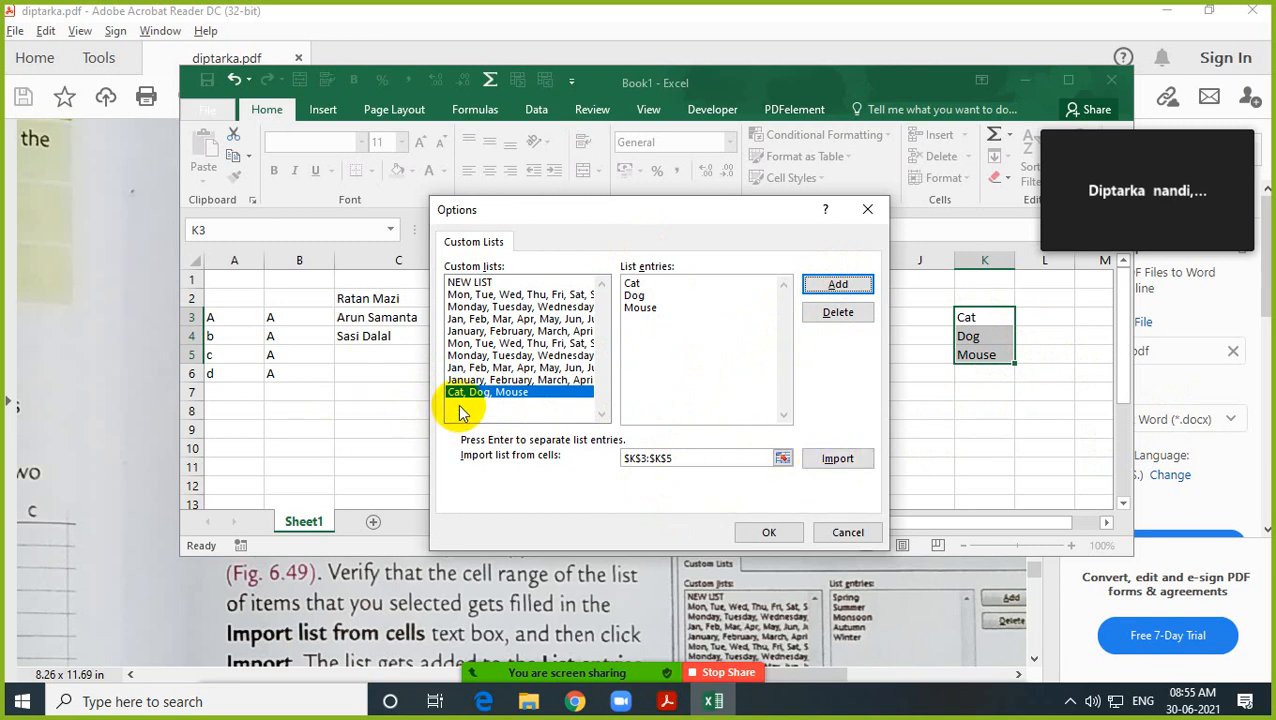
left_click(757, 532)
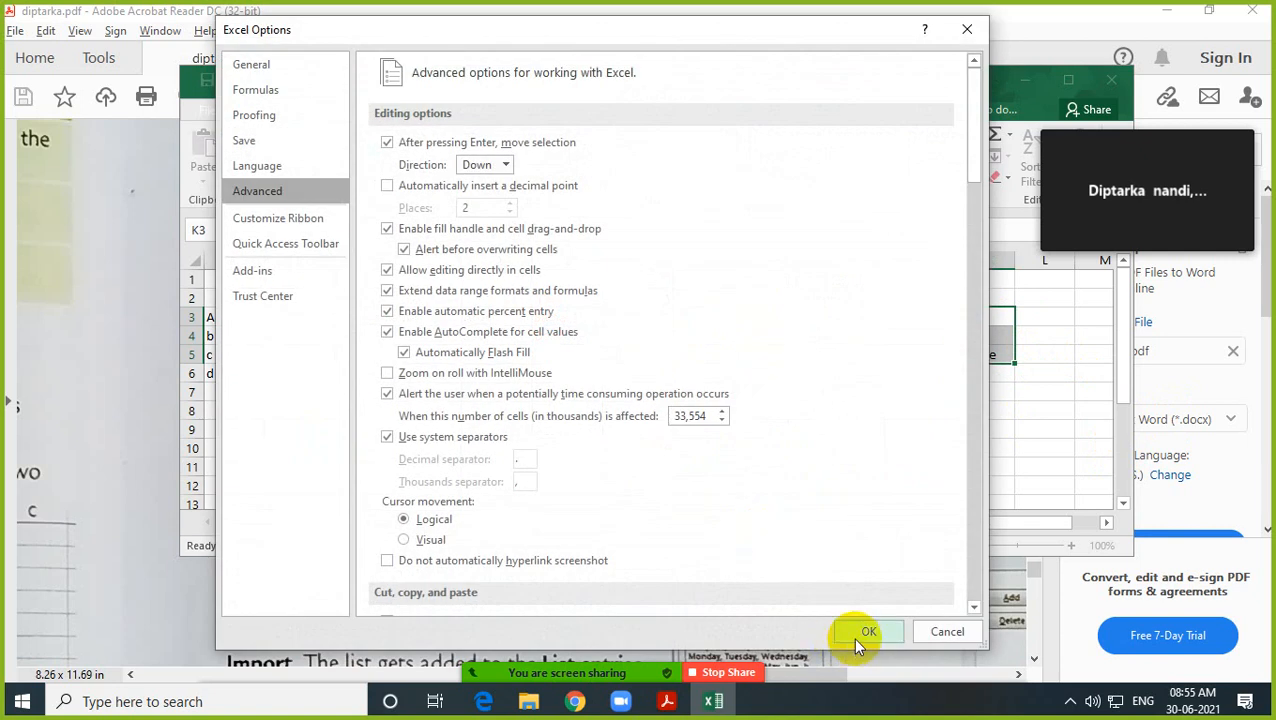
left_click(855, 632)
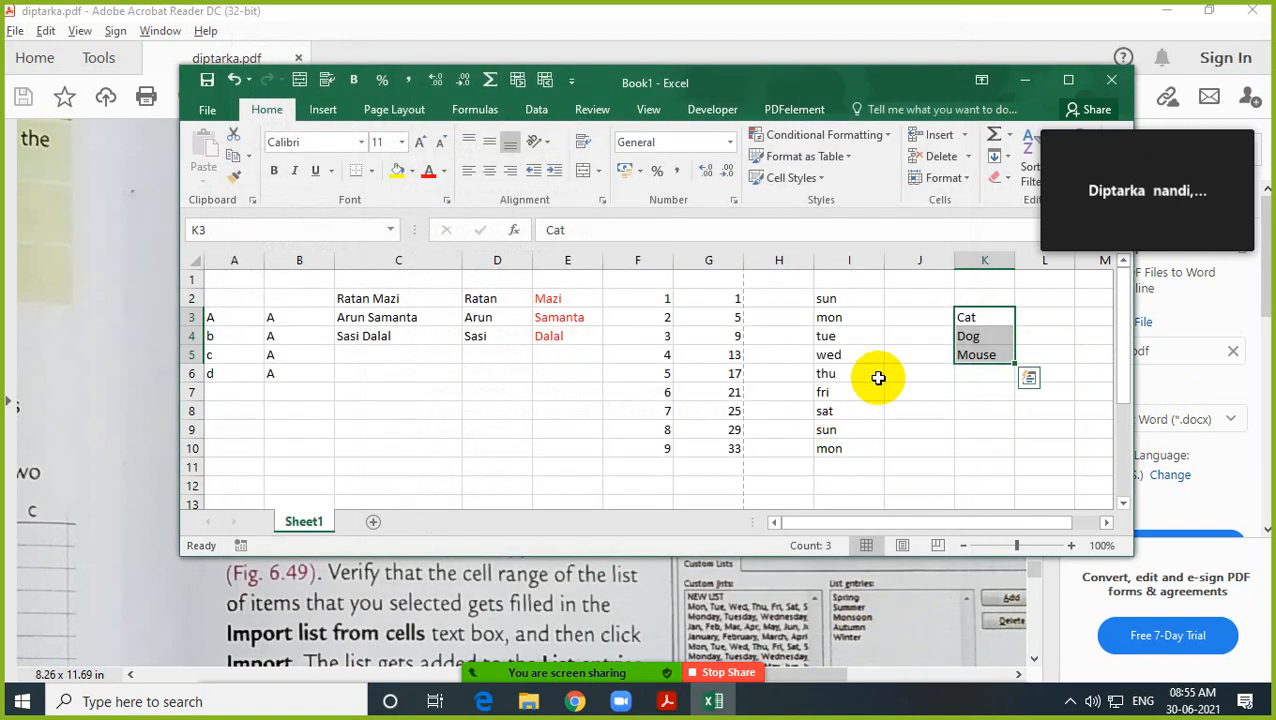
Step: Enter Cat in D7 and AutoFill the custom list down to D9
left_click(521, 389)
type("c")
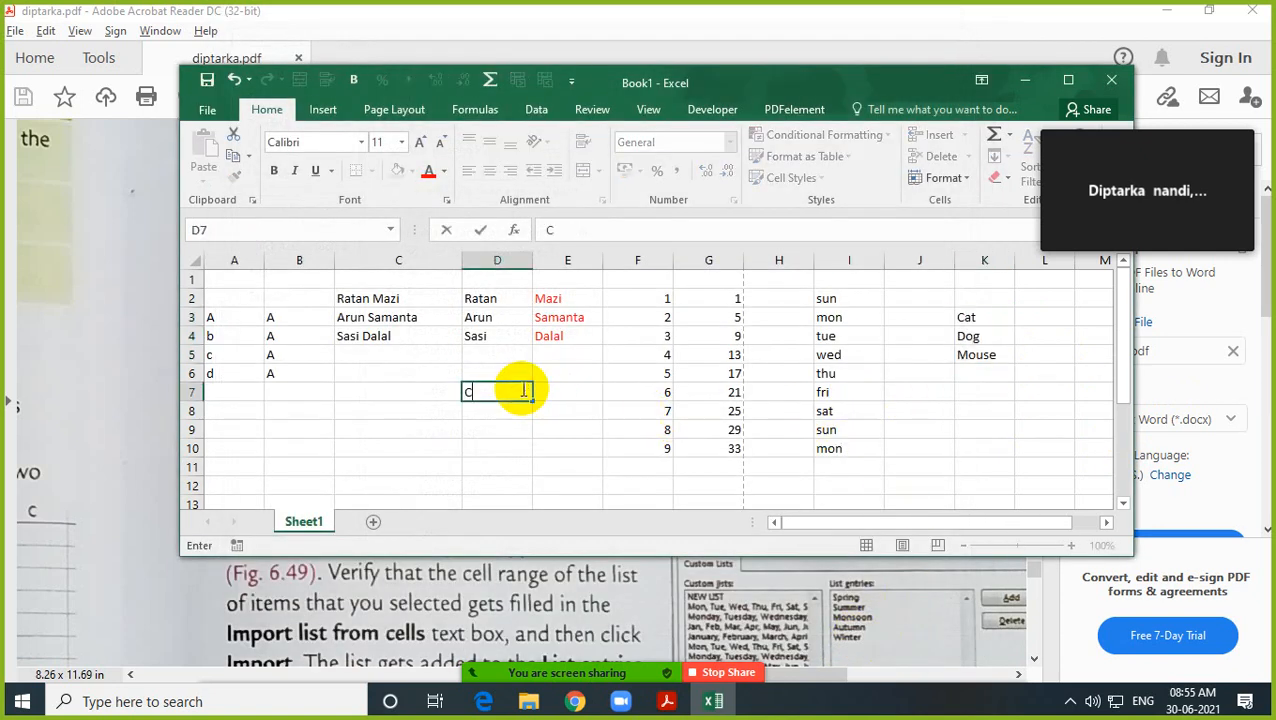
key("Return")
left_click(521, 390)
left_click_drag(532, 399, 535, 433)
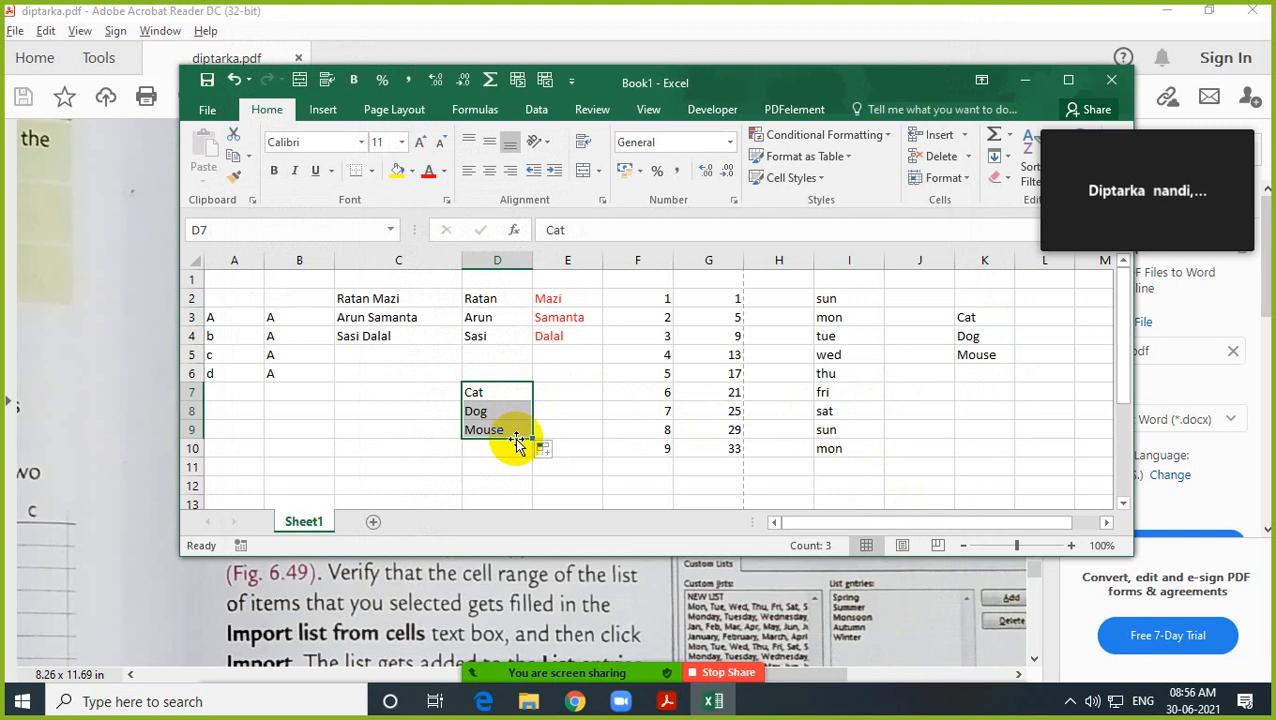
left_click(515, 423)
left_click(516, 393)
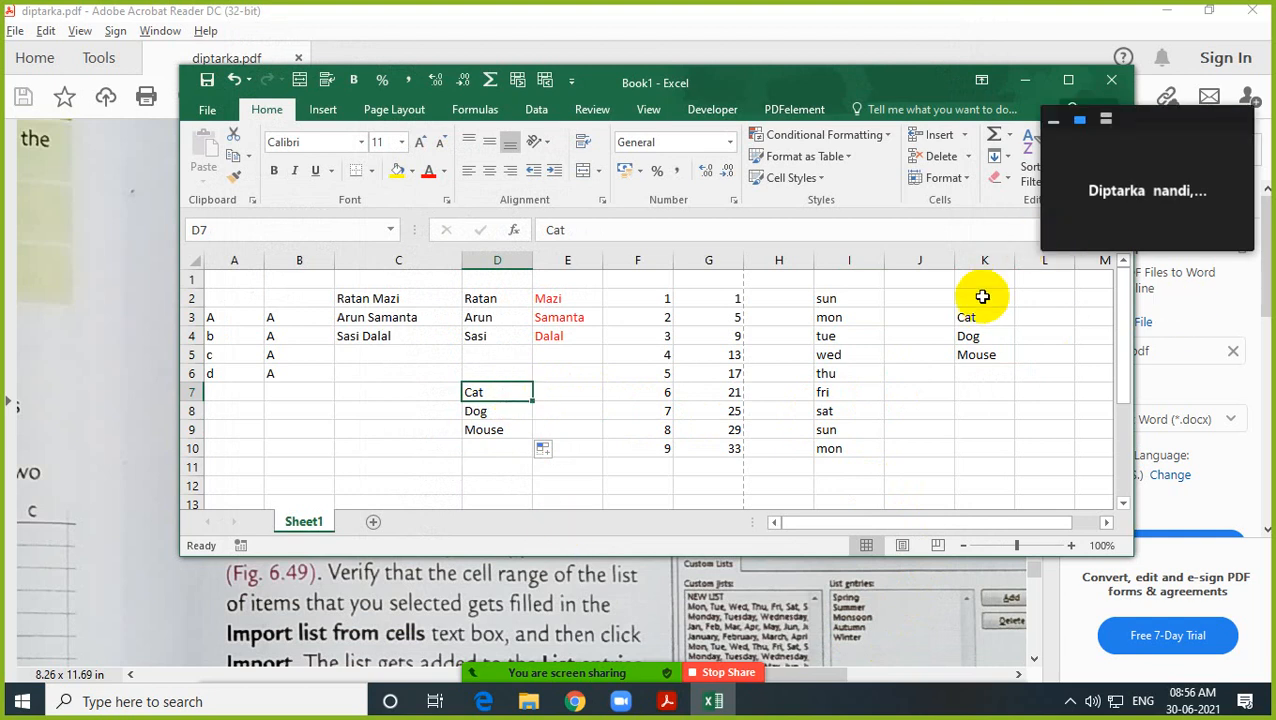
Step: Switch to the PDF textbook and read from the custom list instructions on page 21 through the Entering Simple Formulas section on page 22
left_click(1018, 88)
scroll(559, 474, "down", 3)
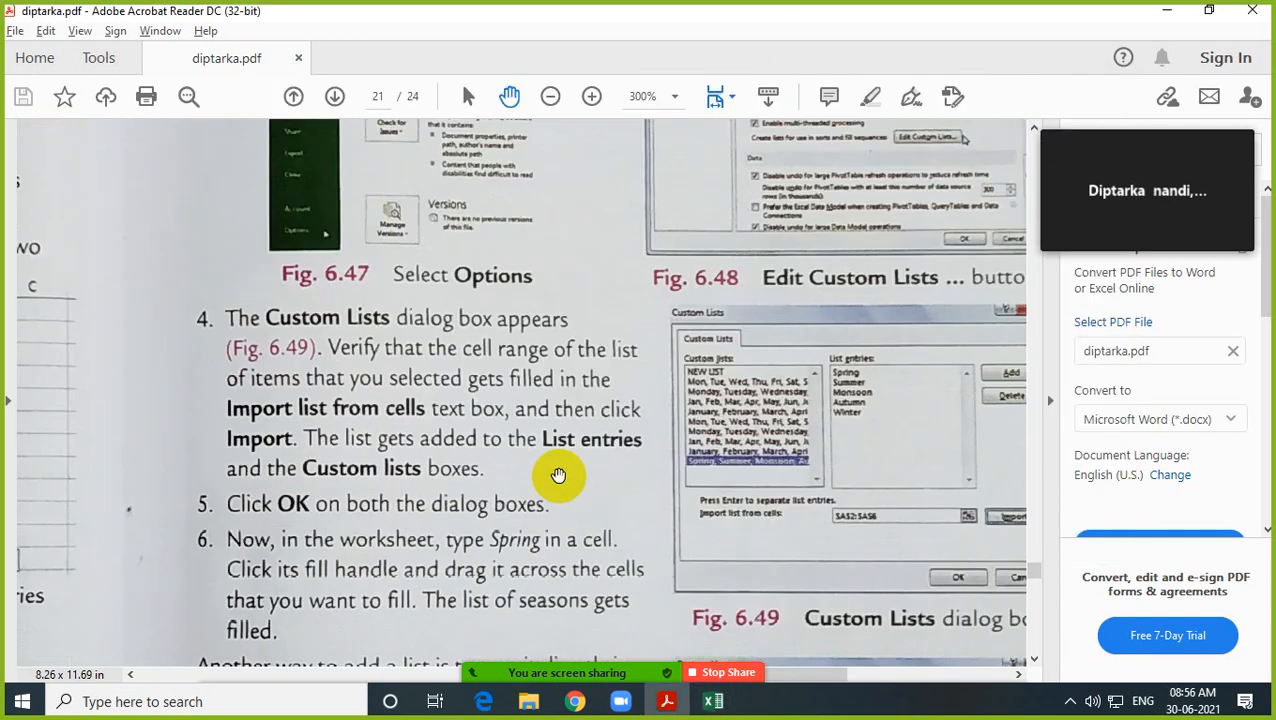
scroll(456, 356, "down", 5)
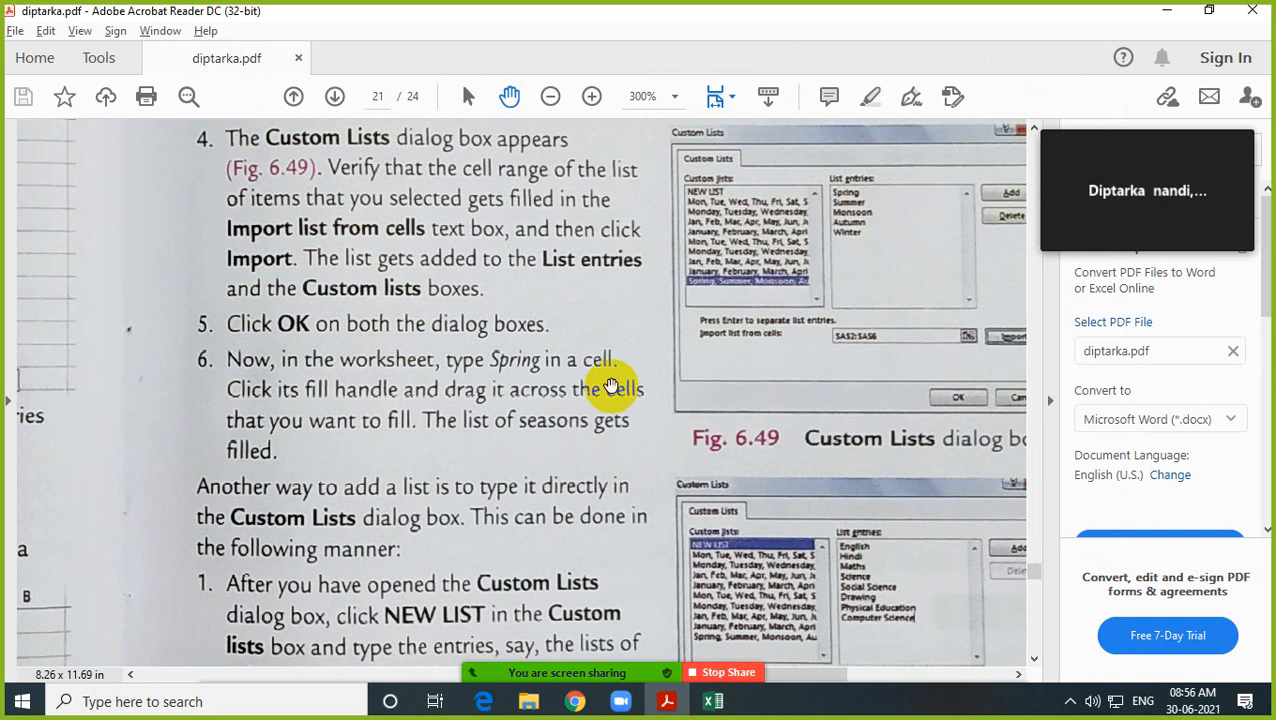
scroll(570, 387, "right", 2)
scroll(512, 464, "down", 3)
scroll(322, 516, "down", 8)
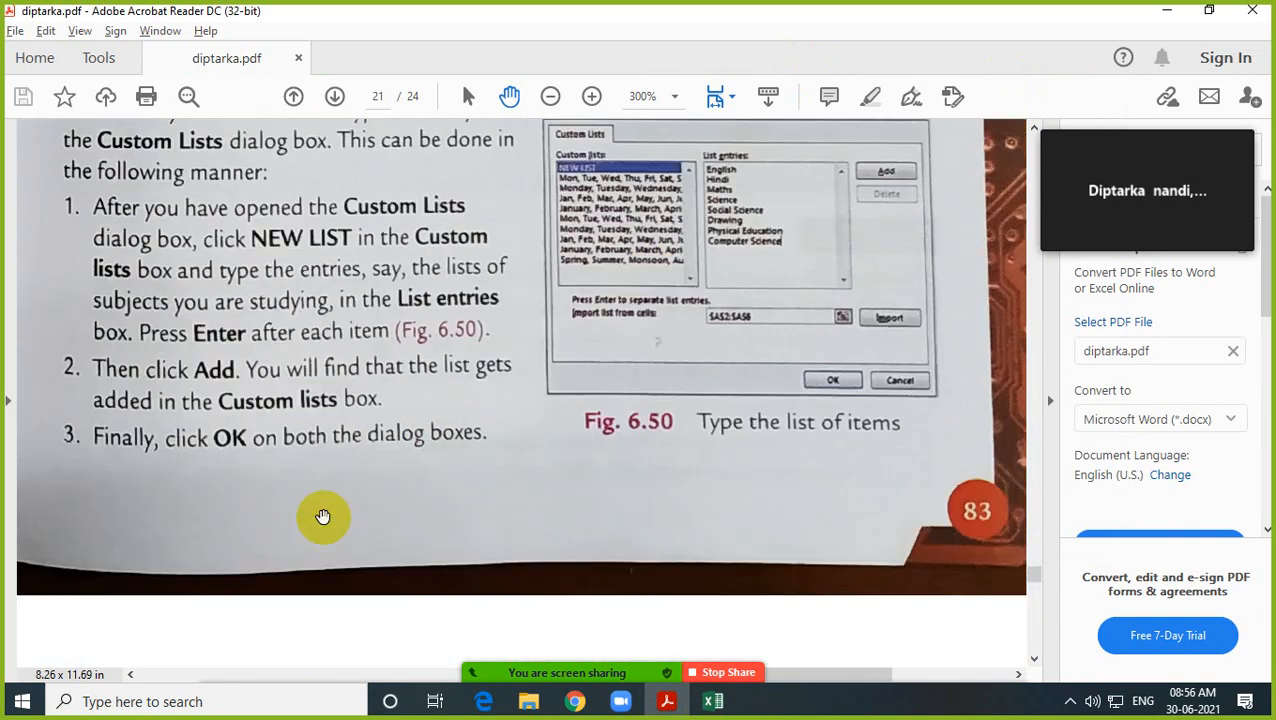
scroll(322, 516, "down", 10)
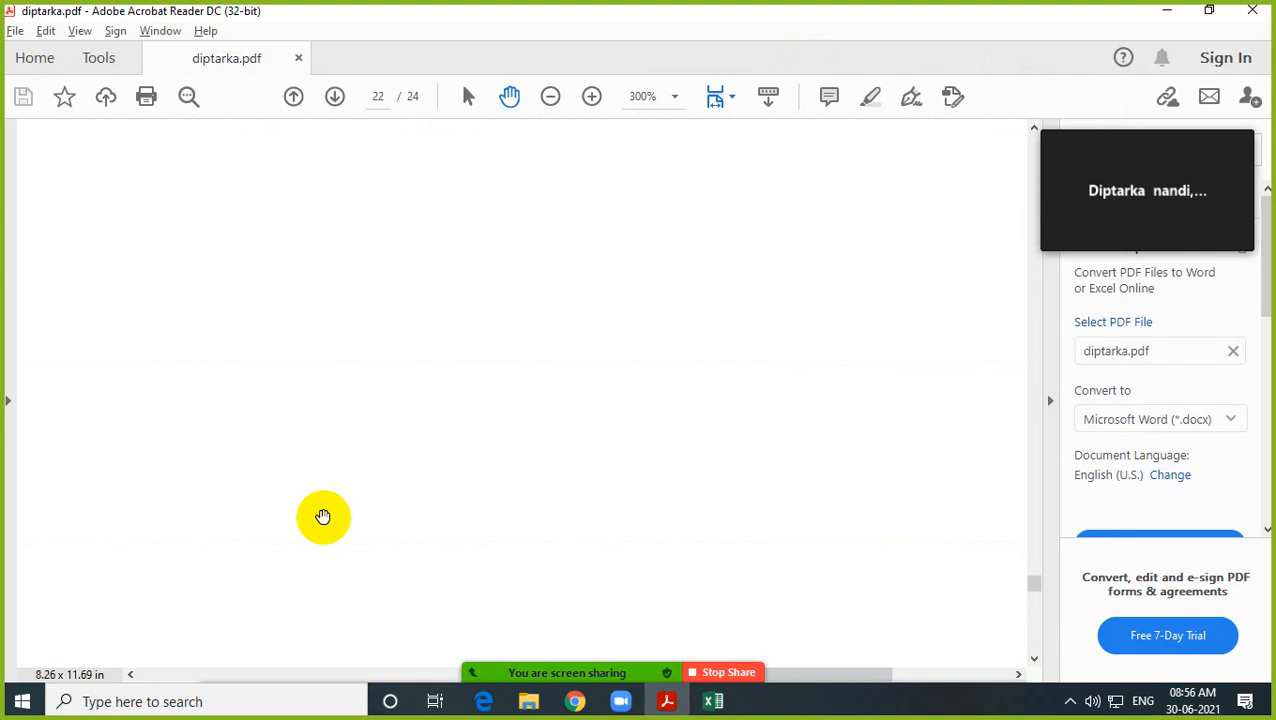
scroll(322, 516, "down", 10)
left_click_drag(124, 470, 661, 361)
left_click_drag(297, 407, 852, 438)
left_click_drag(612, 394, 578, 347)
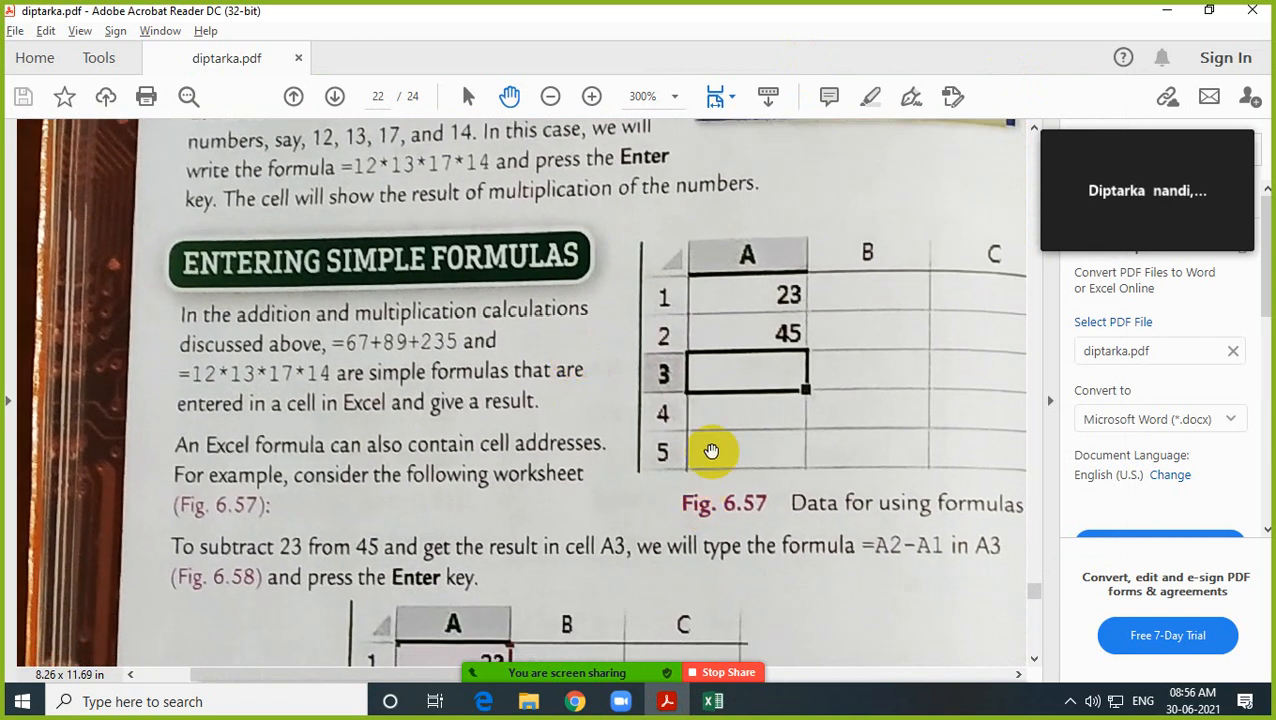
left_click_drag(414, 343, 387, 262)
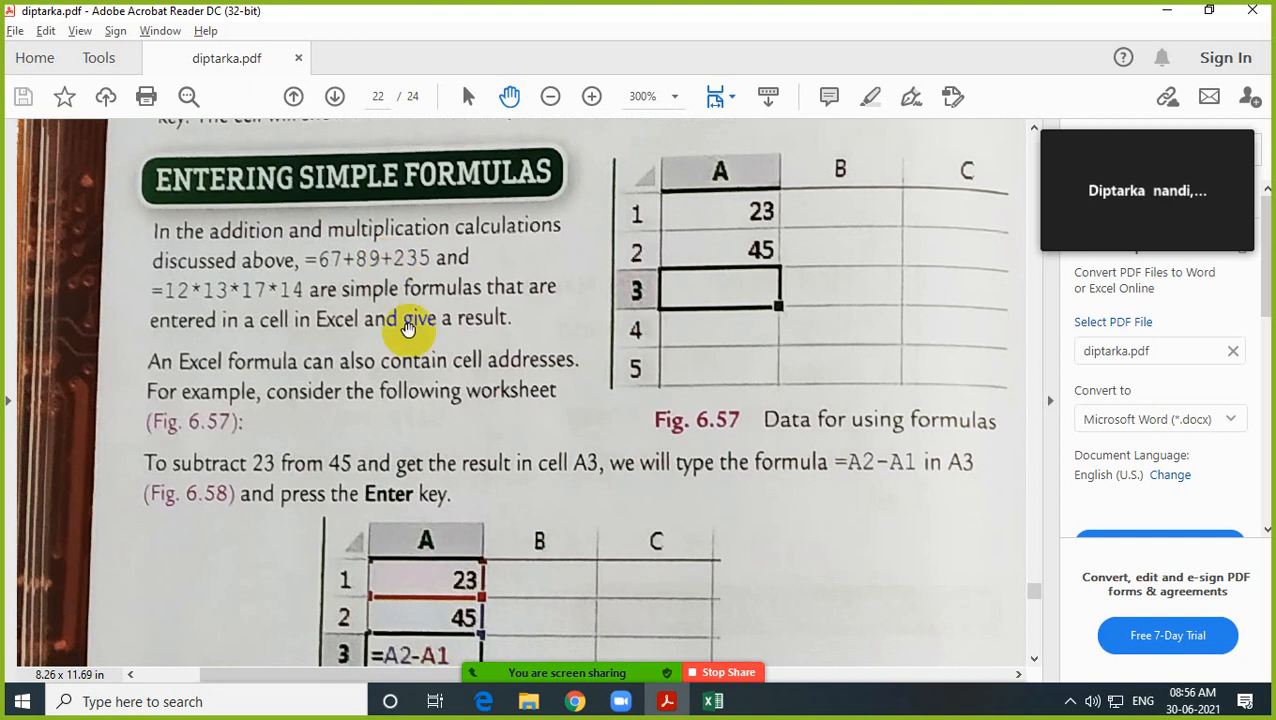
scroll(556, 516, "down", 5)
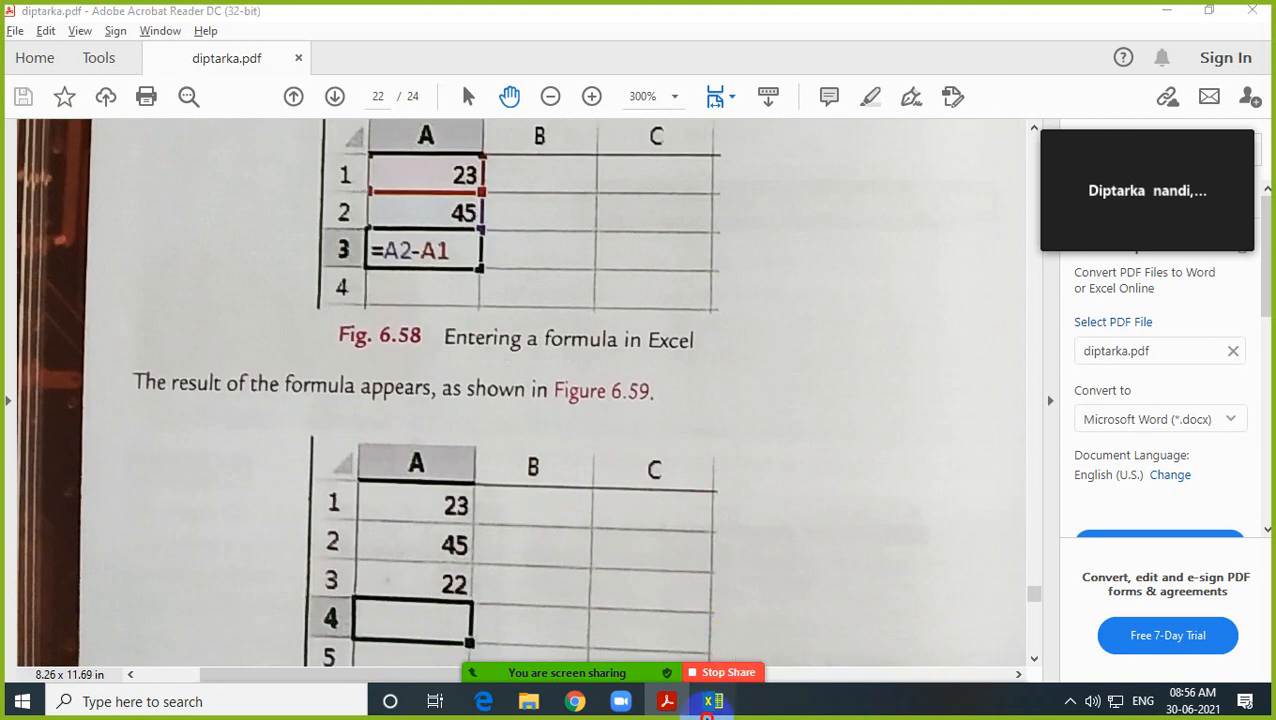
Step: Switch back to the Excel workbook and clear the contents of all cells in Sheet1
left_click(713, 701)
key("shift+Down")
key("shift+Down")
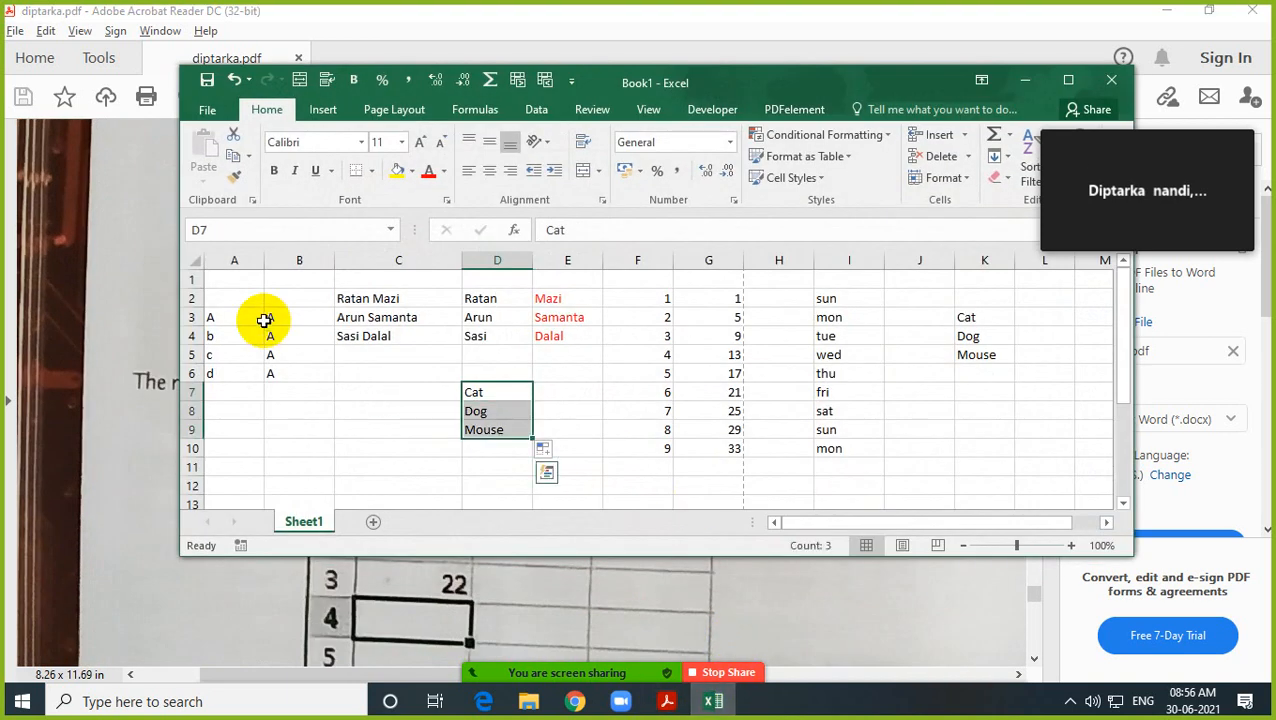
key("Delete")
key("ctrl+a")
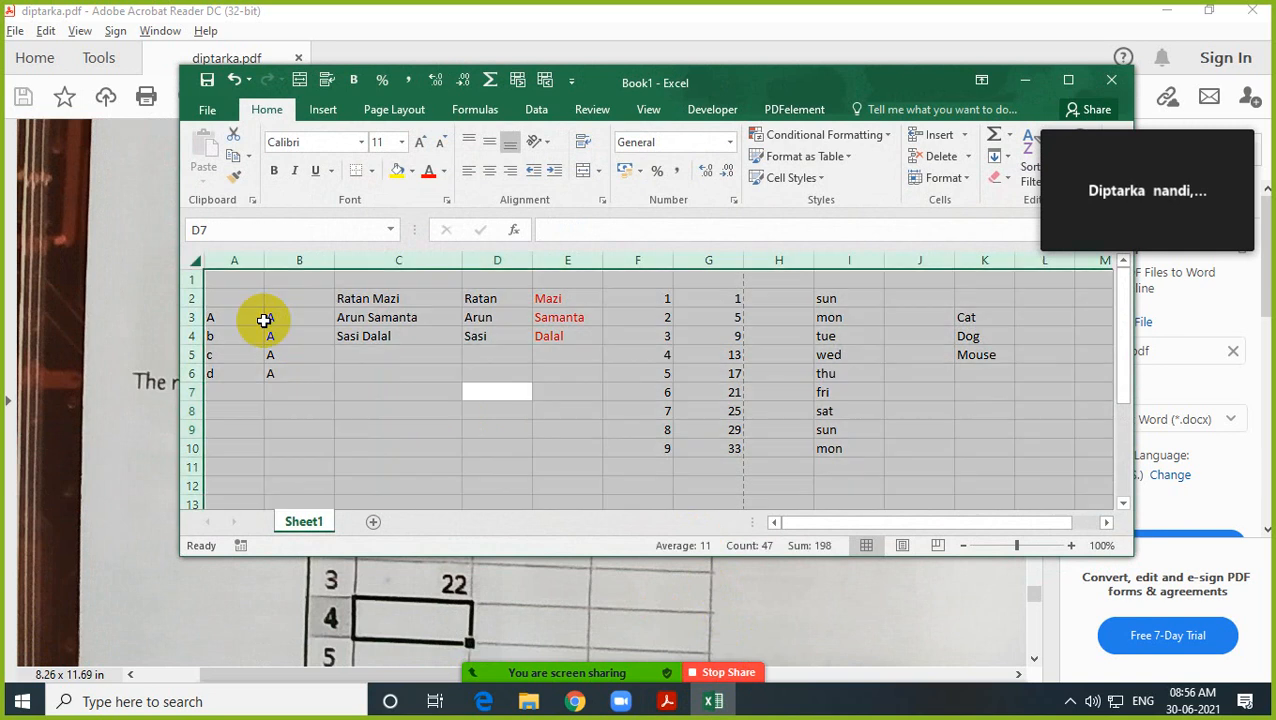
key("Delete")
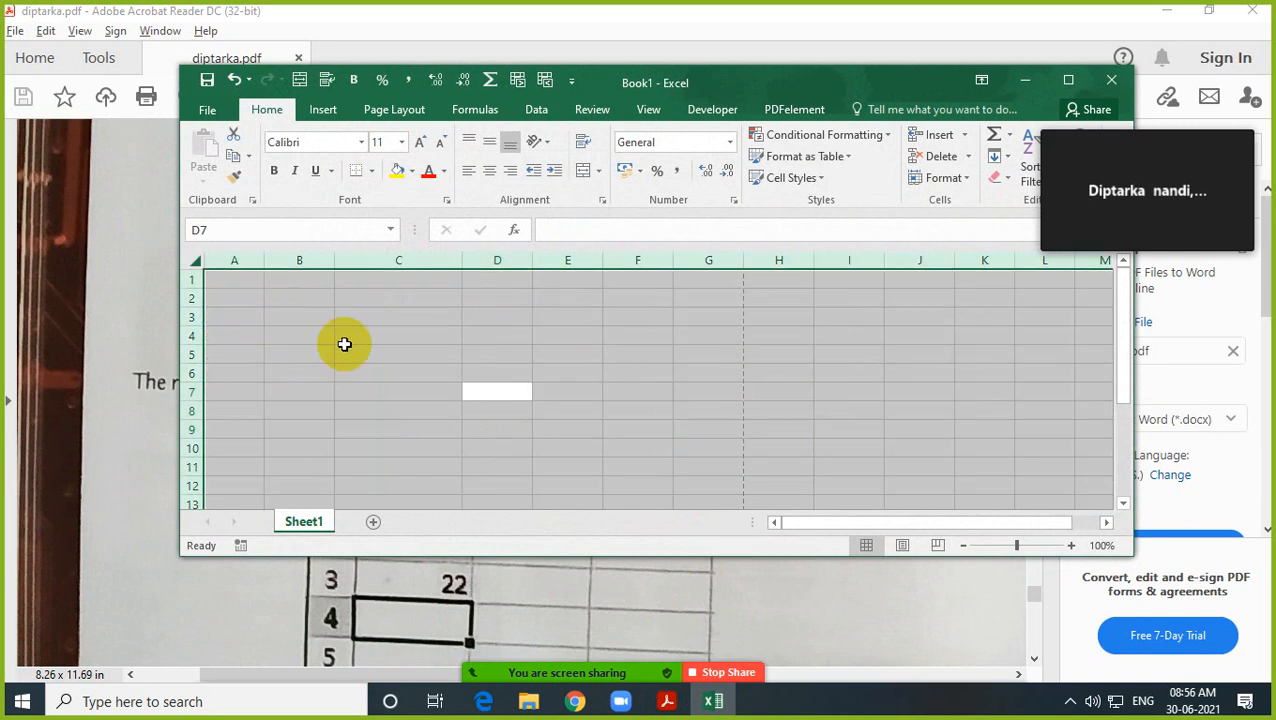
Step: Enter 45 in B3 and 78 in C3
left_click(320, 324)
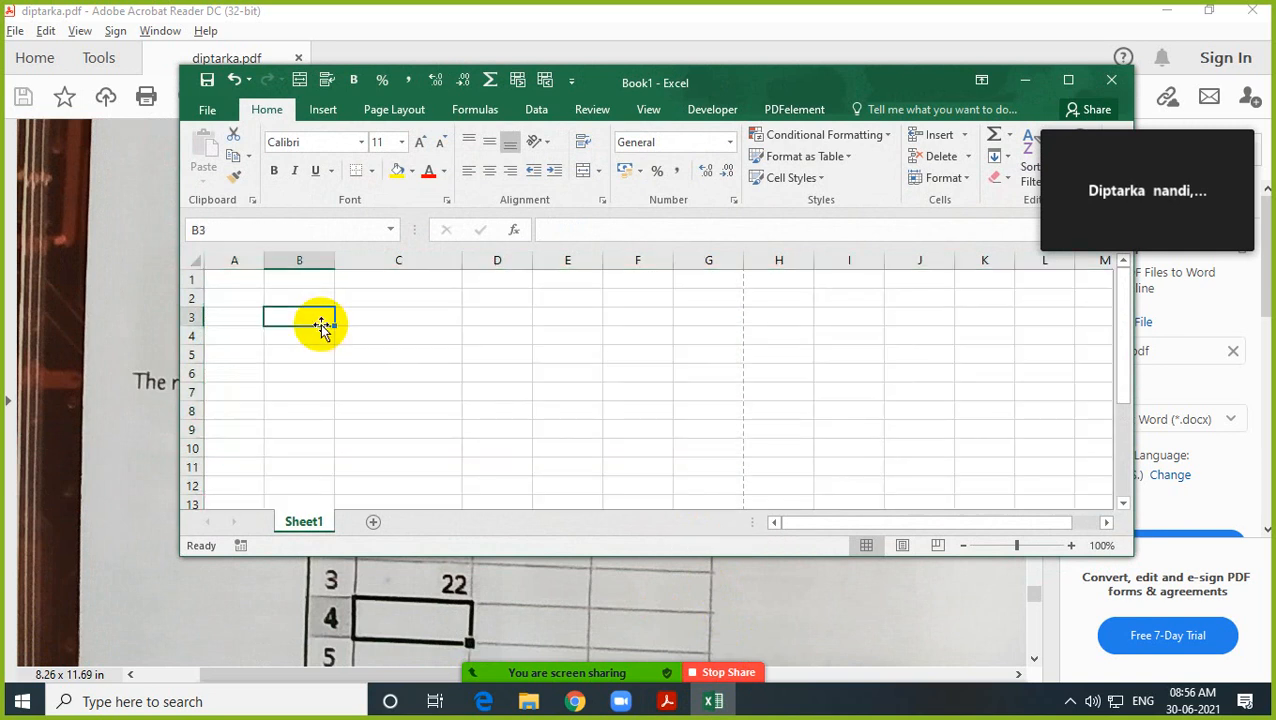
type("45")
key("Tab")
type("78")
key("Tab")
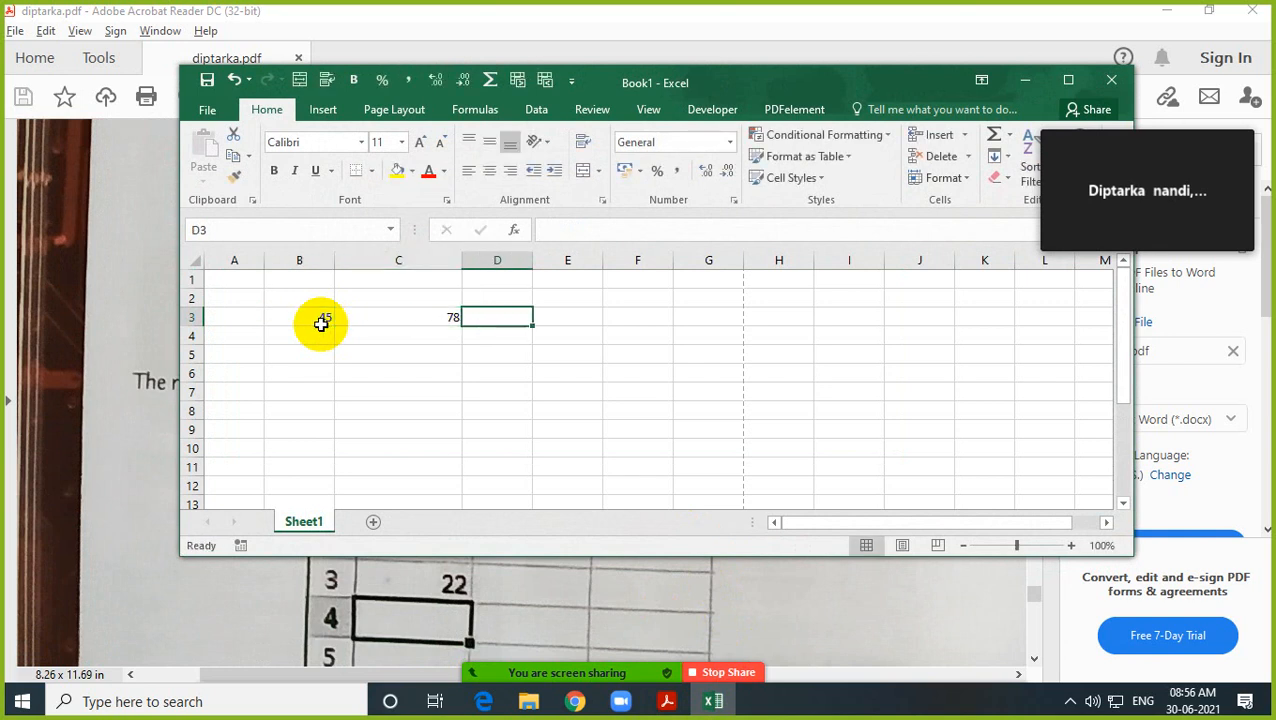
Step: Enter 89 in D3 and narrow columns C and D to sit closer around their numbers
type("89")
key("Tab")
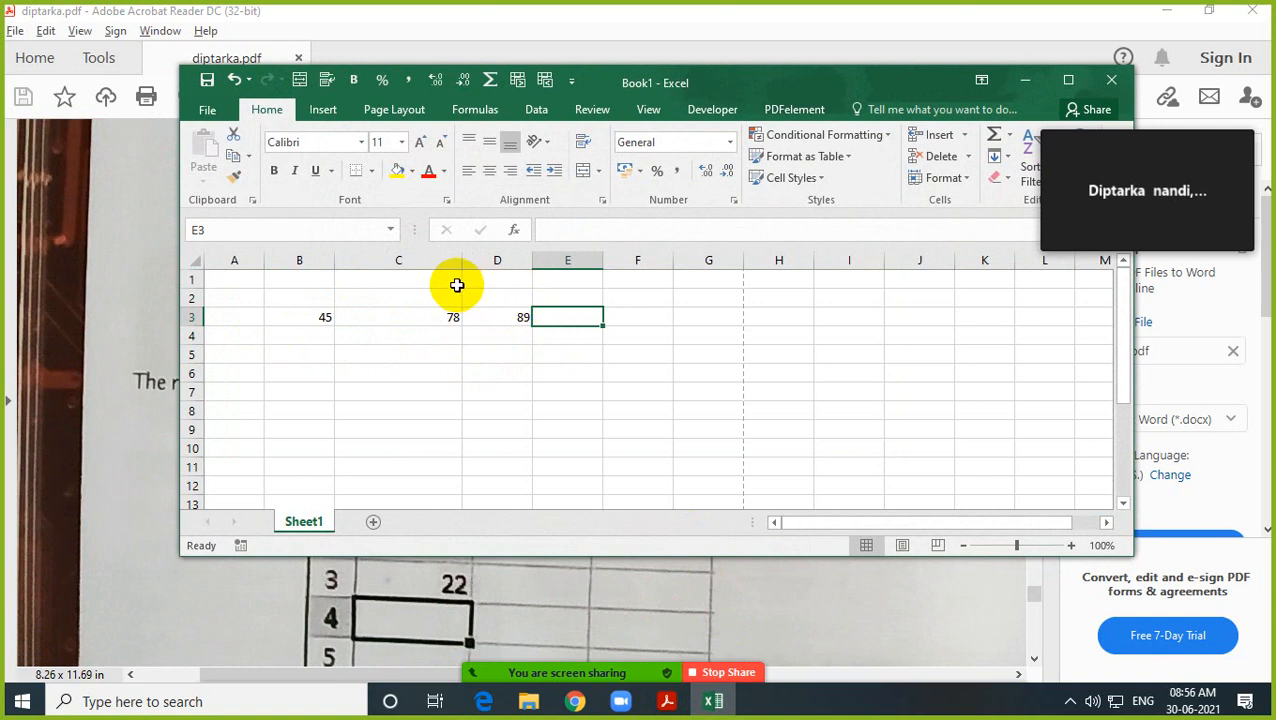
mouse_move(457, 252)
left_mouse_down()
mouse_move(390, 259)
mouse_move(450, 250)
mouse_move(439, 255)
left_mouse_up()
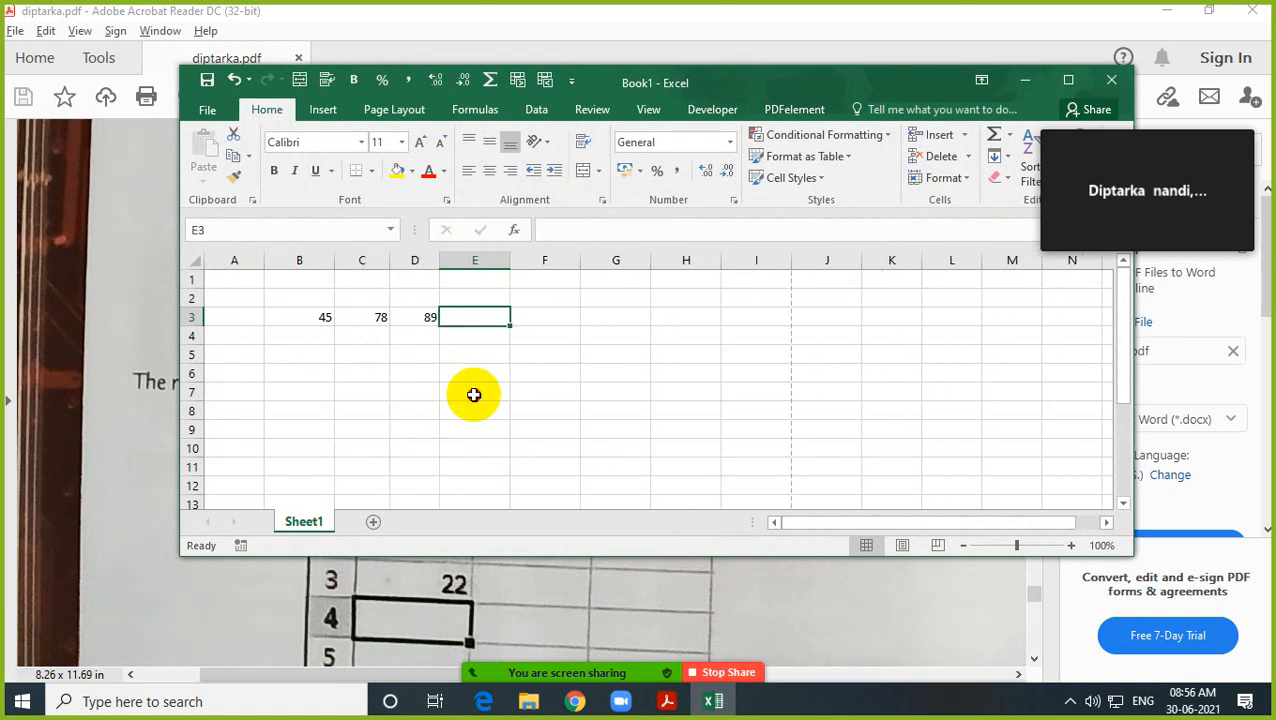
Step: Enter the formula =B3+C3+D3 in E3 to add the three numbers in row 3, and select E3 to show its formula
left_click(474, 393)
left_click(477, 315)
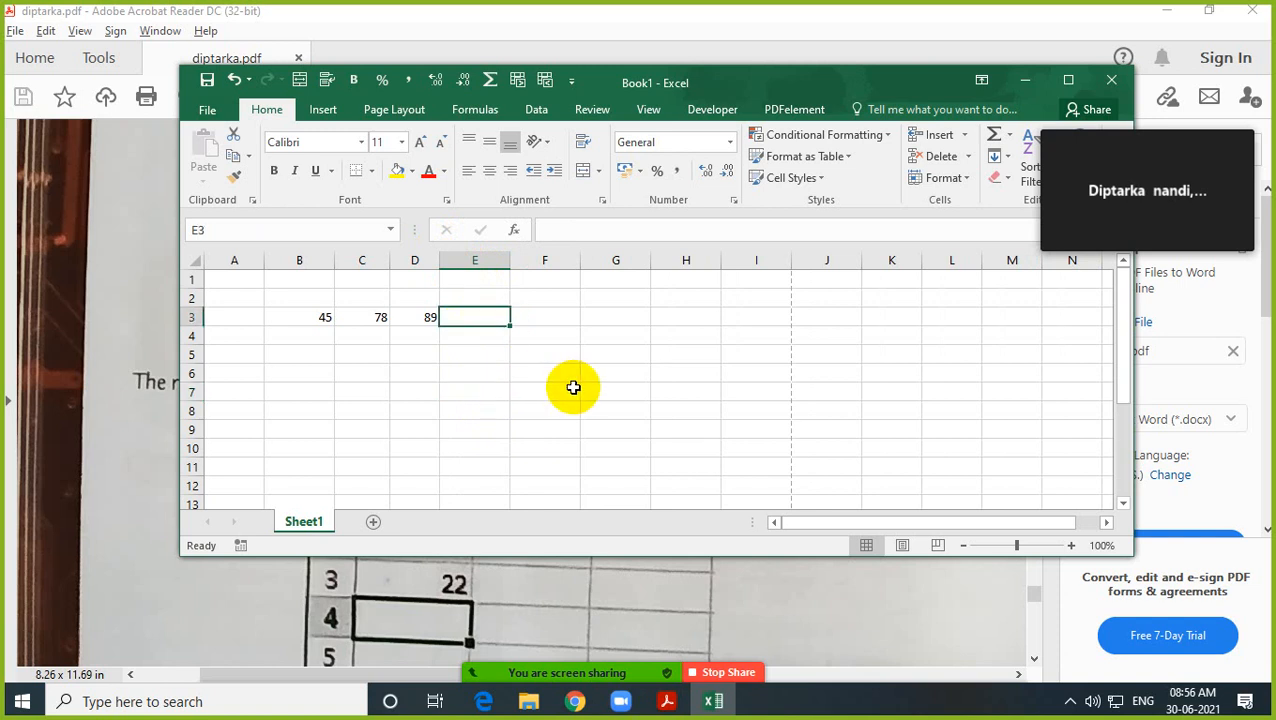
type("=")
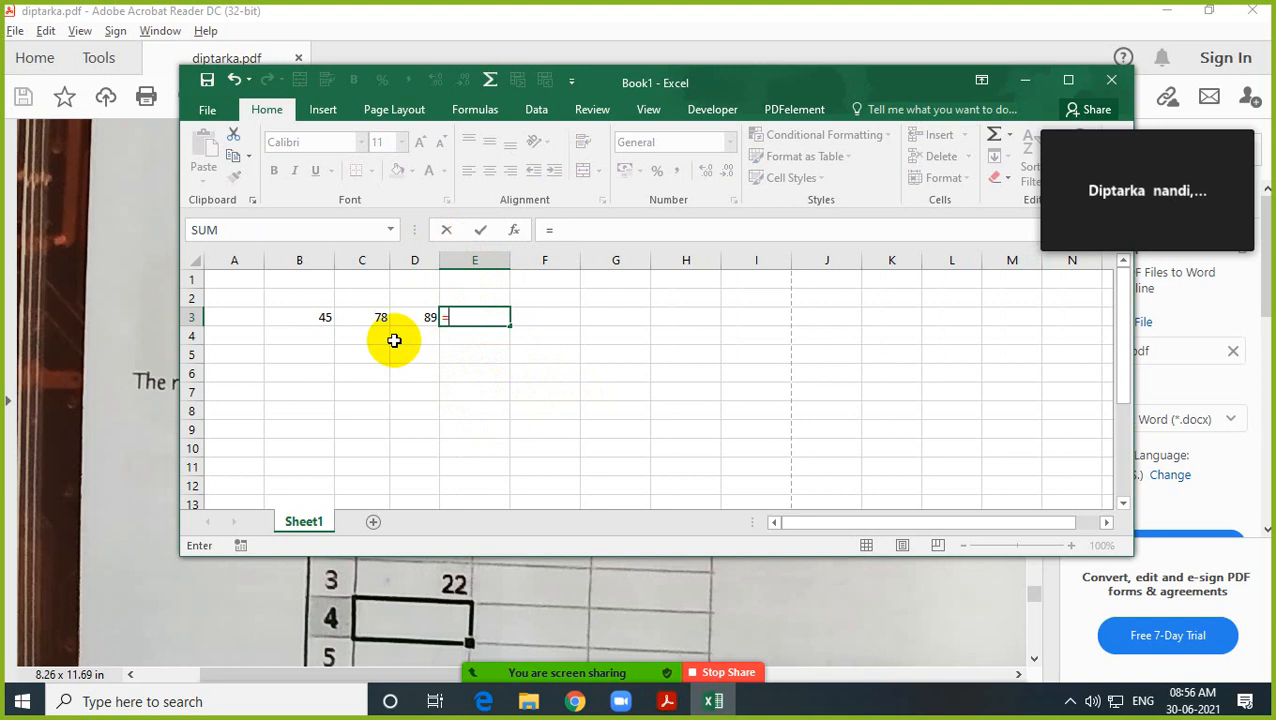
left_click(315, 320)
type("+")
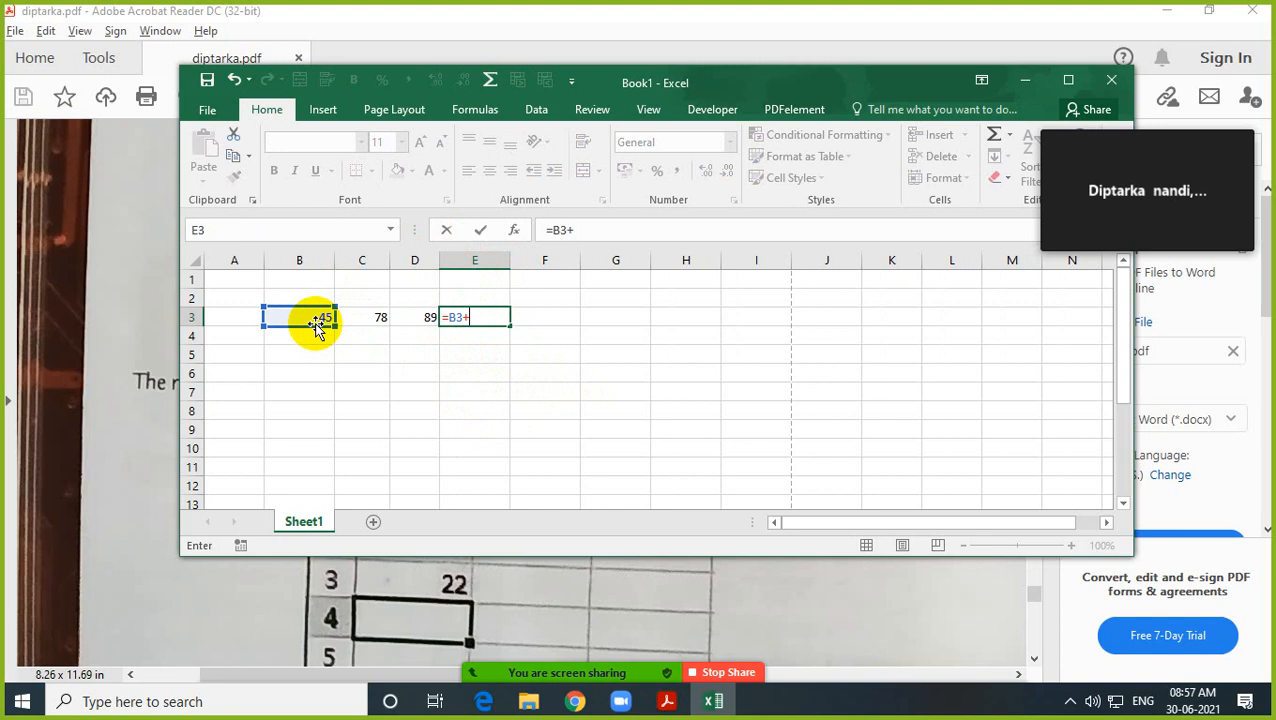
left_click(378, 317)
type("+")
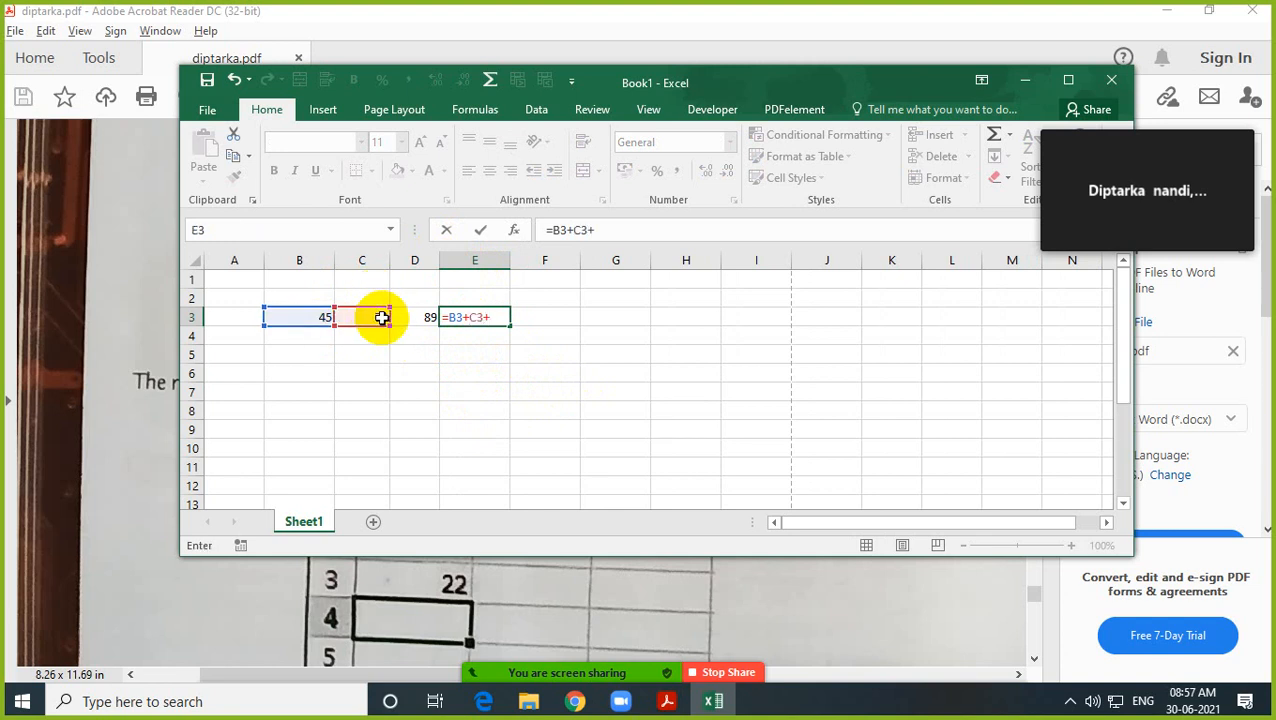
left_click(409, 318)
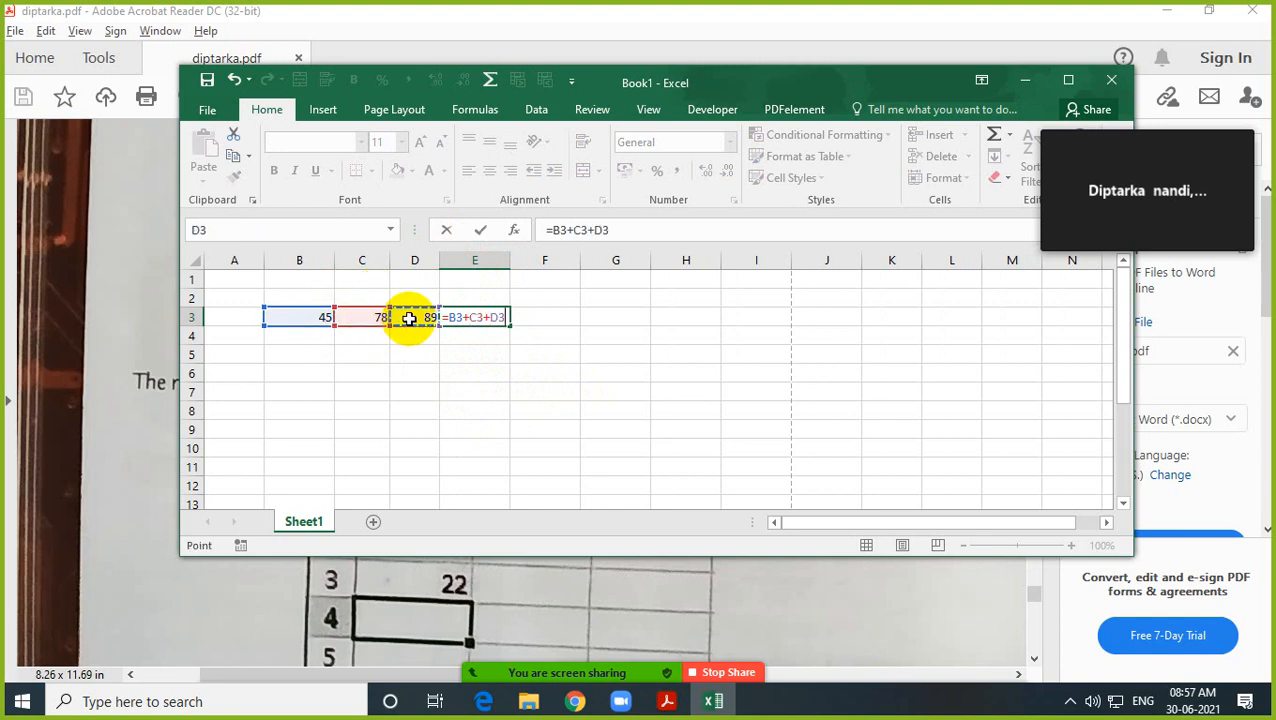
key("Return")
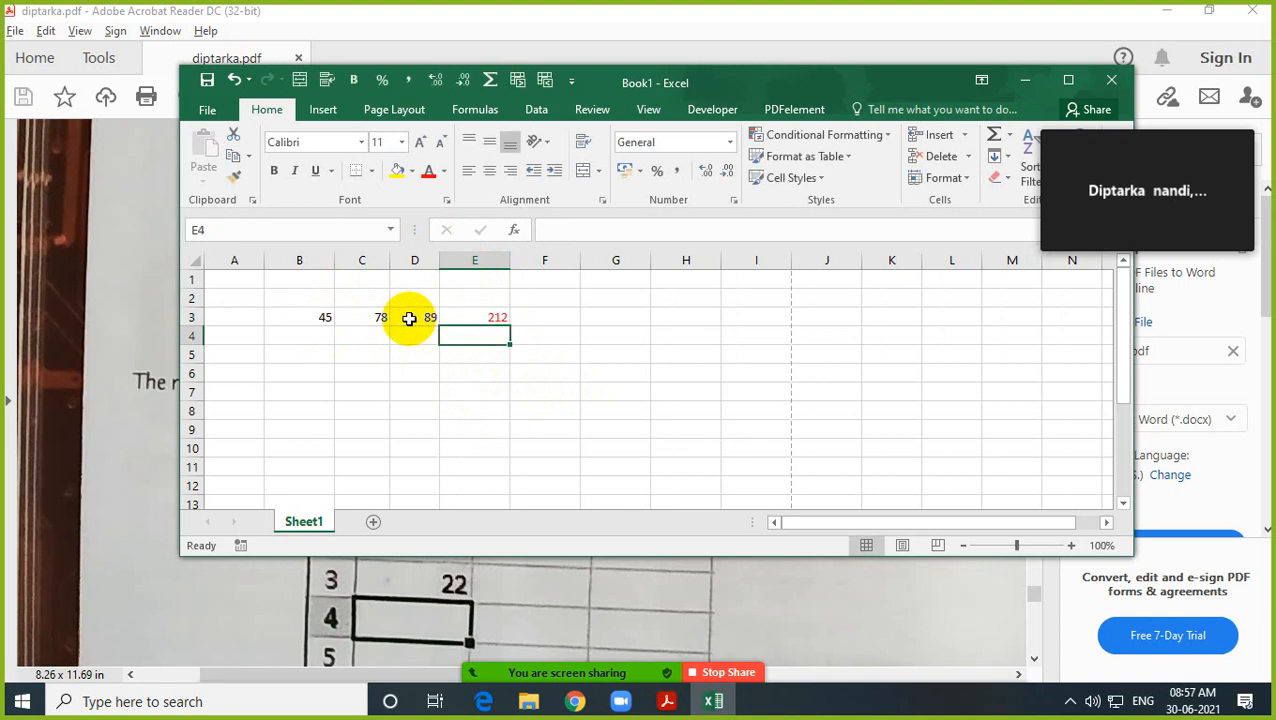
left_click(492, 320)
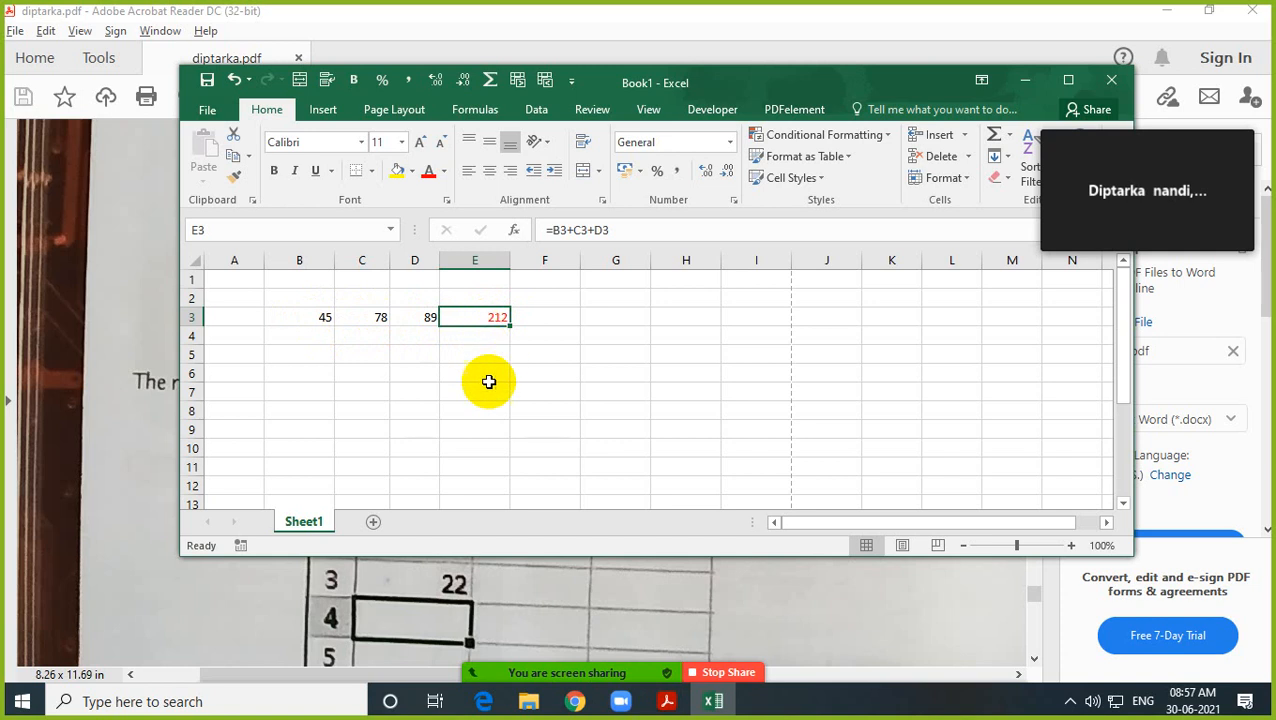
Step: Switch to the PDF textbook and read page 22 from the subtraction formula example through the Let's Try exercise to the Tech Terms
left_click(137, 418)
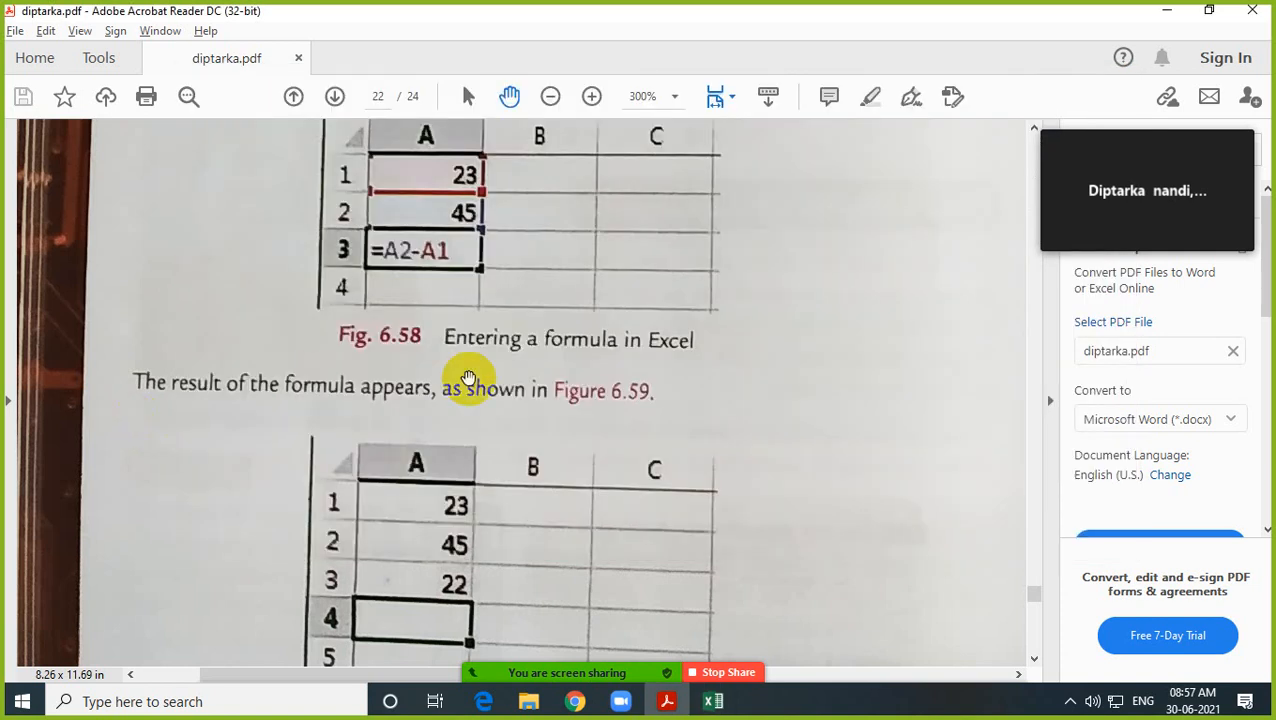
scroll(505, 362, "up", 3)
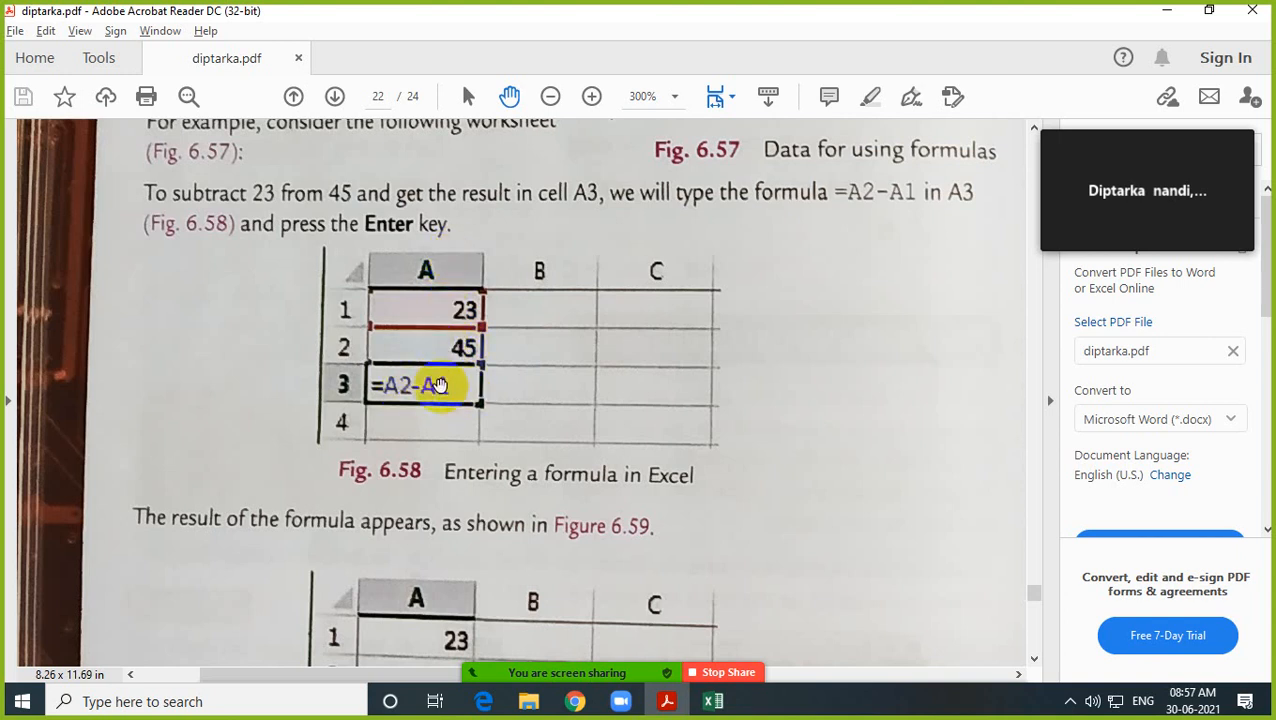
scroll(440, 385, "down", 9)
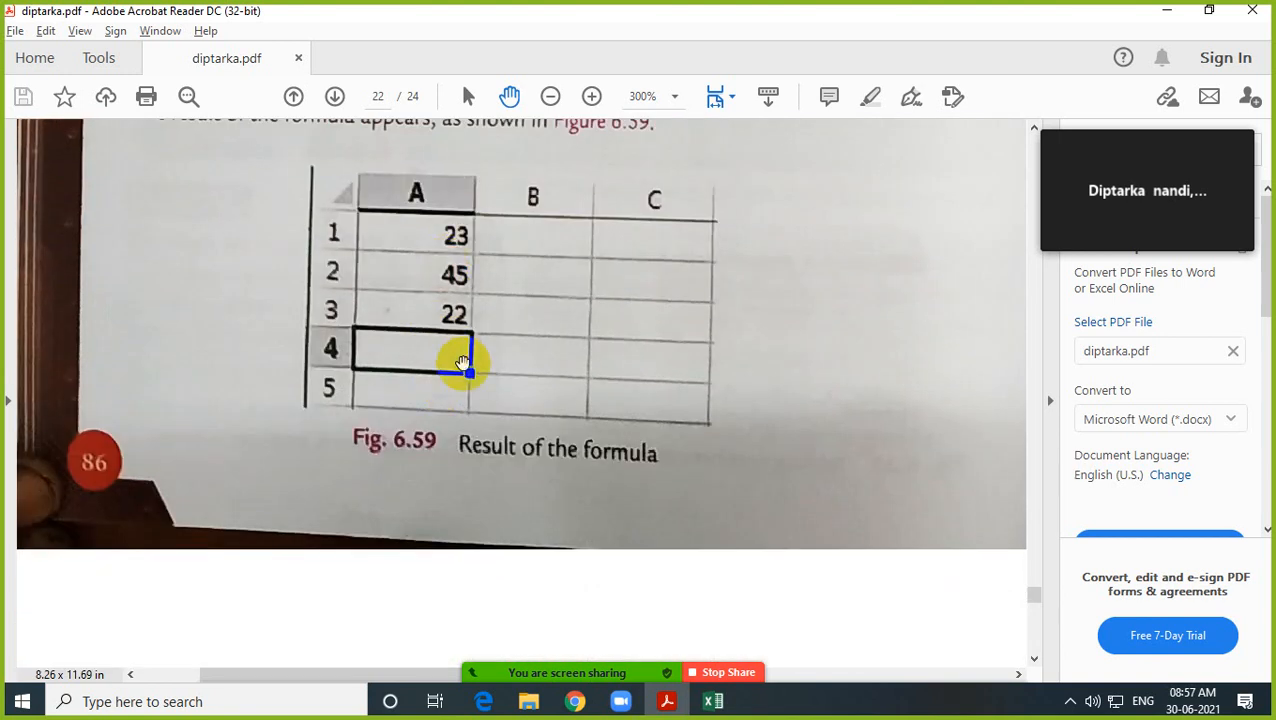
scroll(461, 362, "down", 5)
scroll(545, 340, "up", 6)
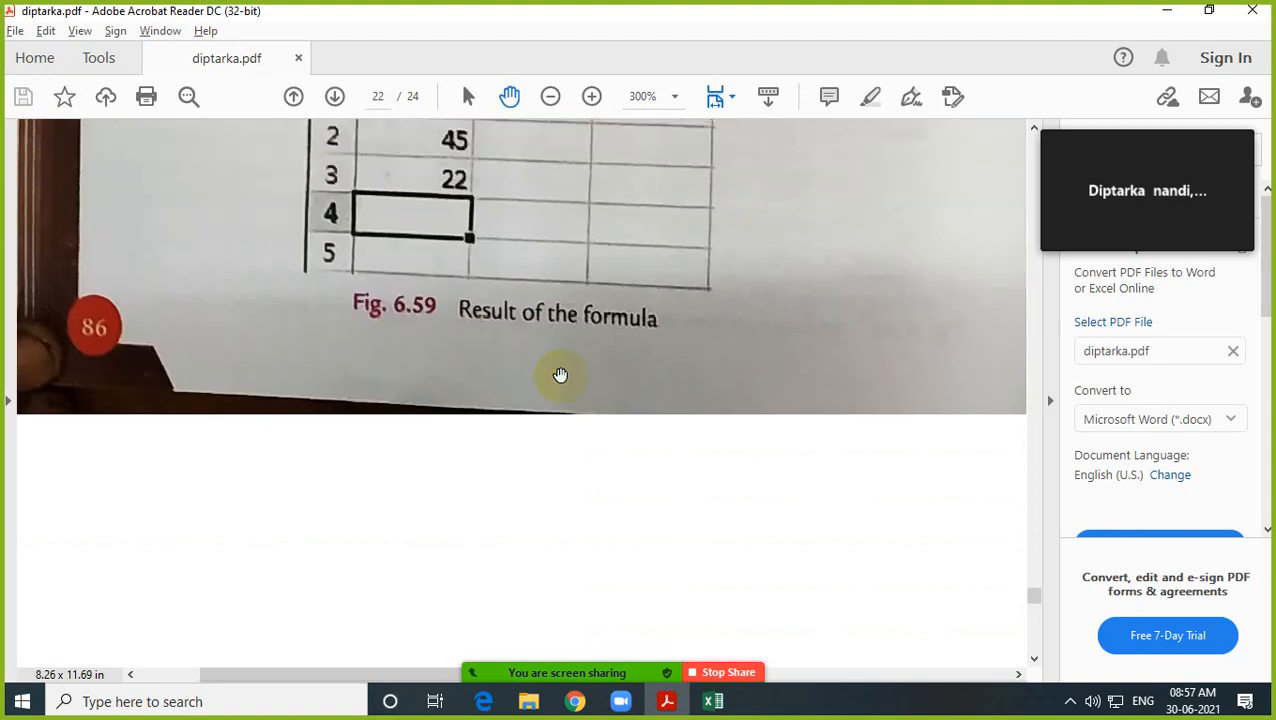
left_click_drag(898, 291, 546, 452)
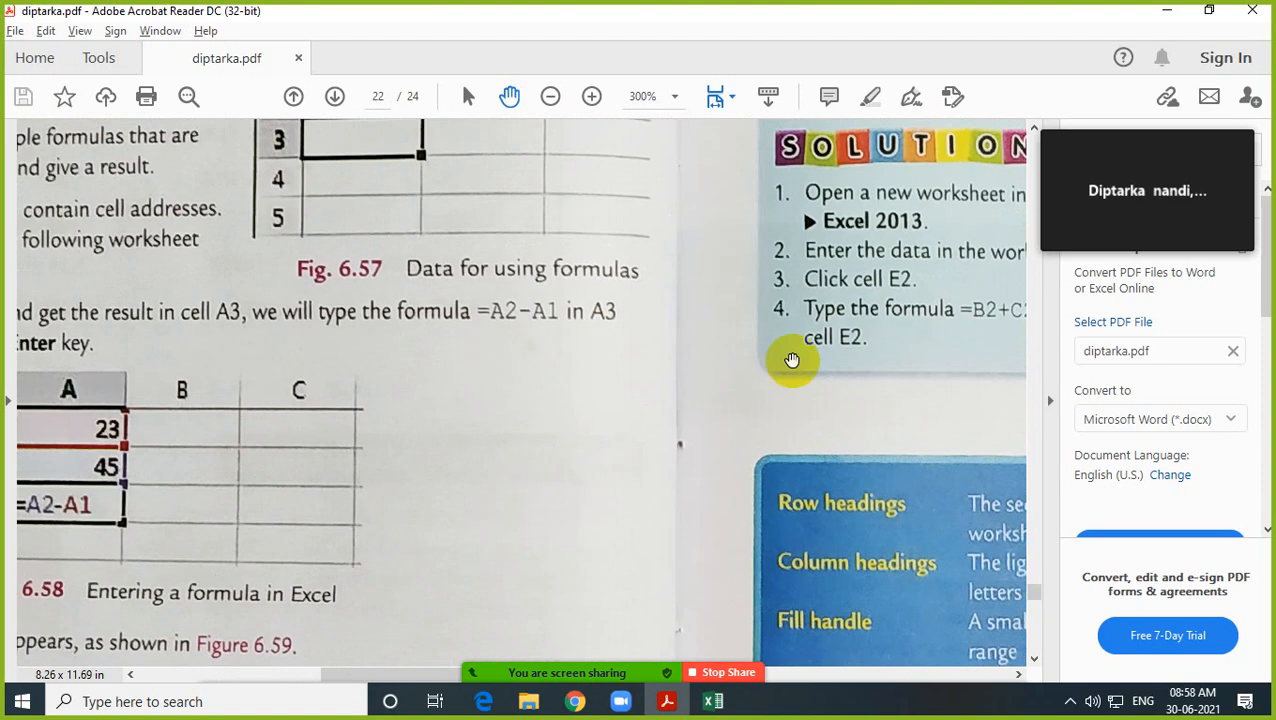
left_click_drag(931, 328, 589, 669)
left_click_drag(827, 460, 602, 476)
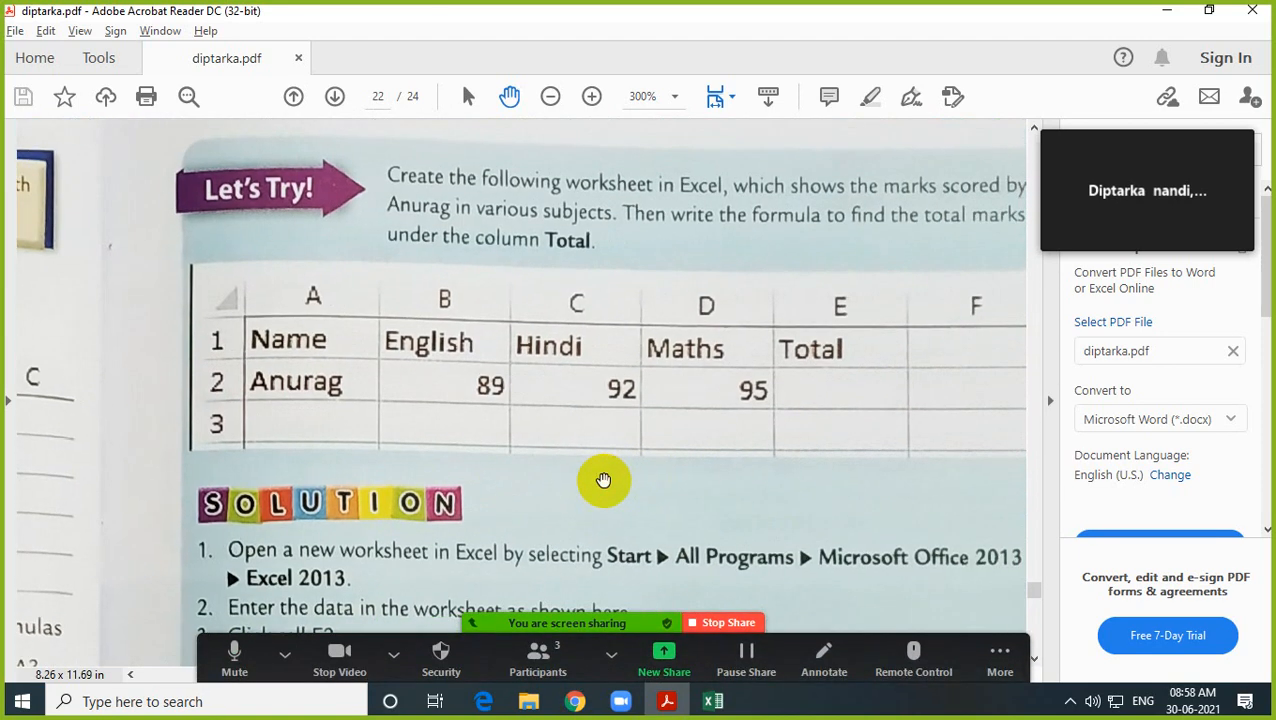
scroll(602, 462, "down", 5)
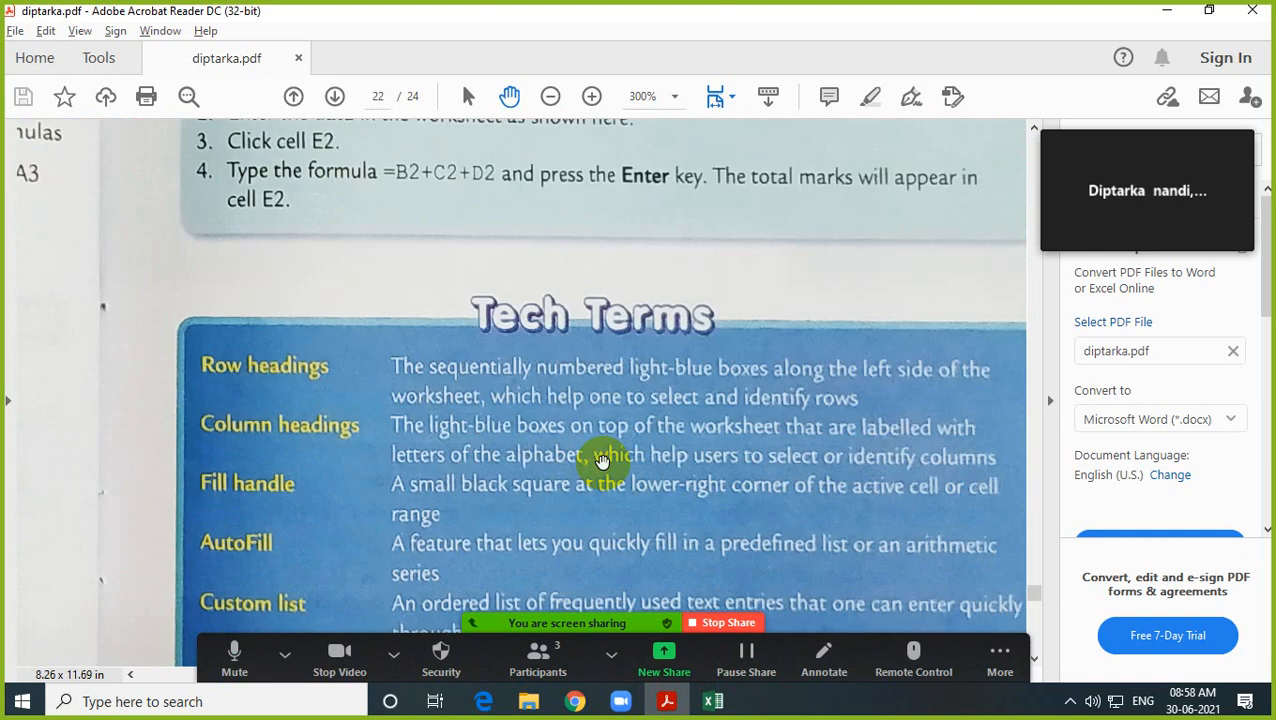
Step: Go back through the textbook to page 18 and review the Changing Row Height section with its Good to Know note
left_click_drag(366, 359, 686, 578)
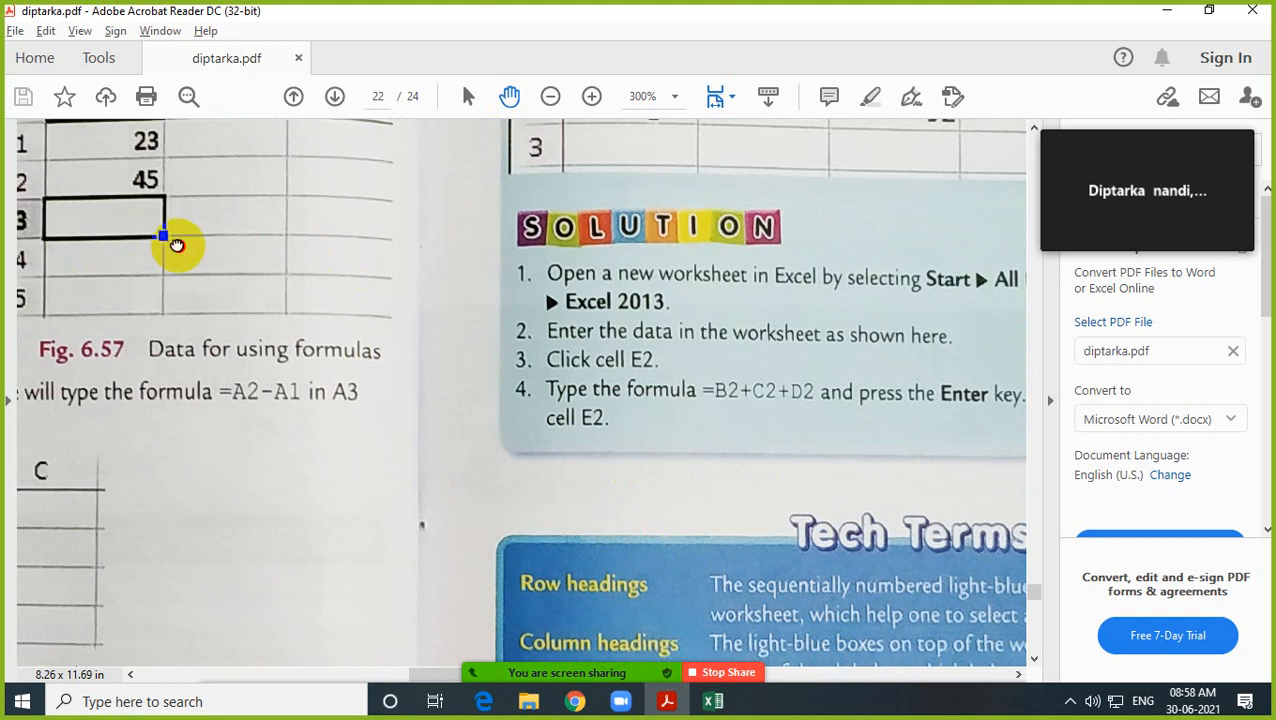
left_click_drag(176, 245, 447, 470)
scroll(470, 420, "up", 7)
scroll(497, 369, "up", 10)
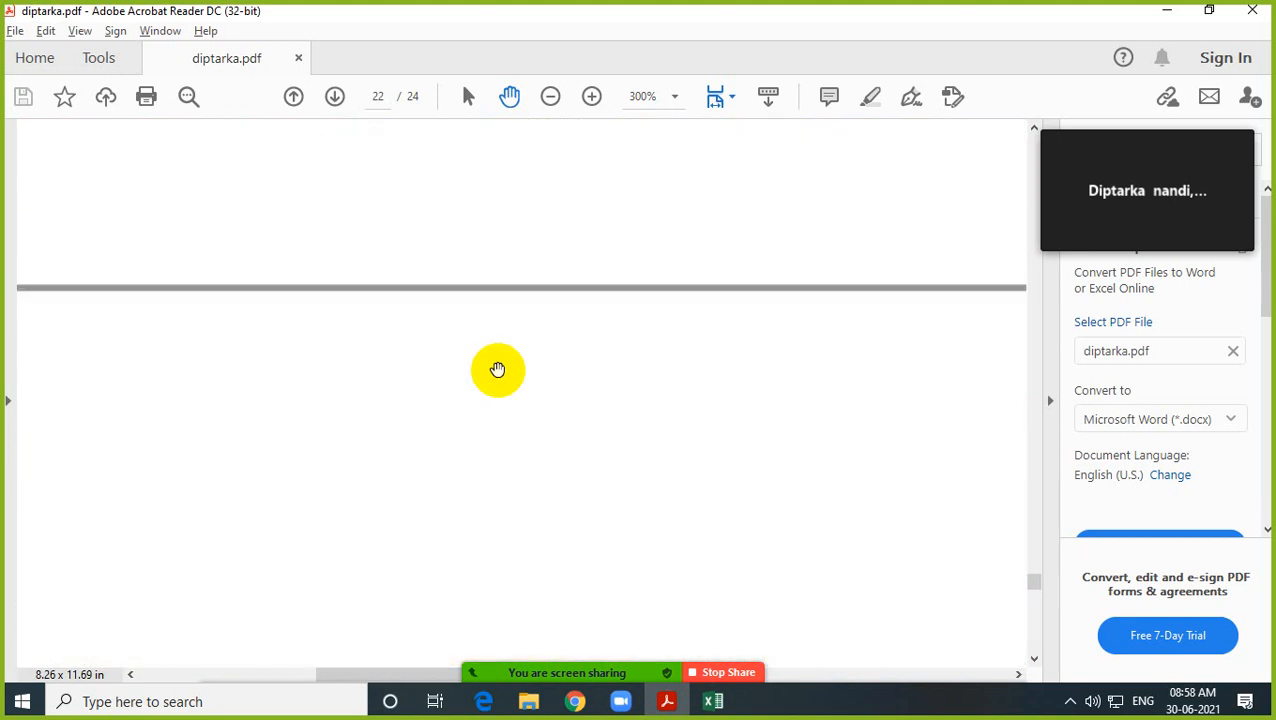
scroll(497, 369, "up", 15)
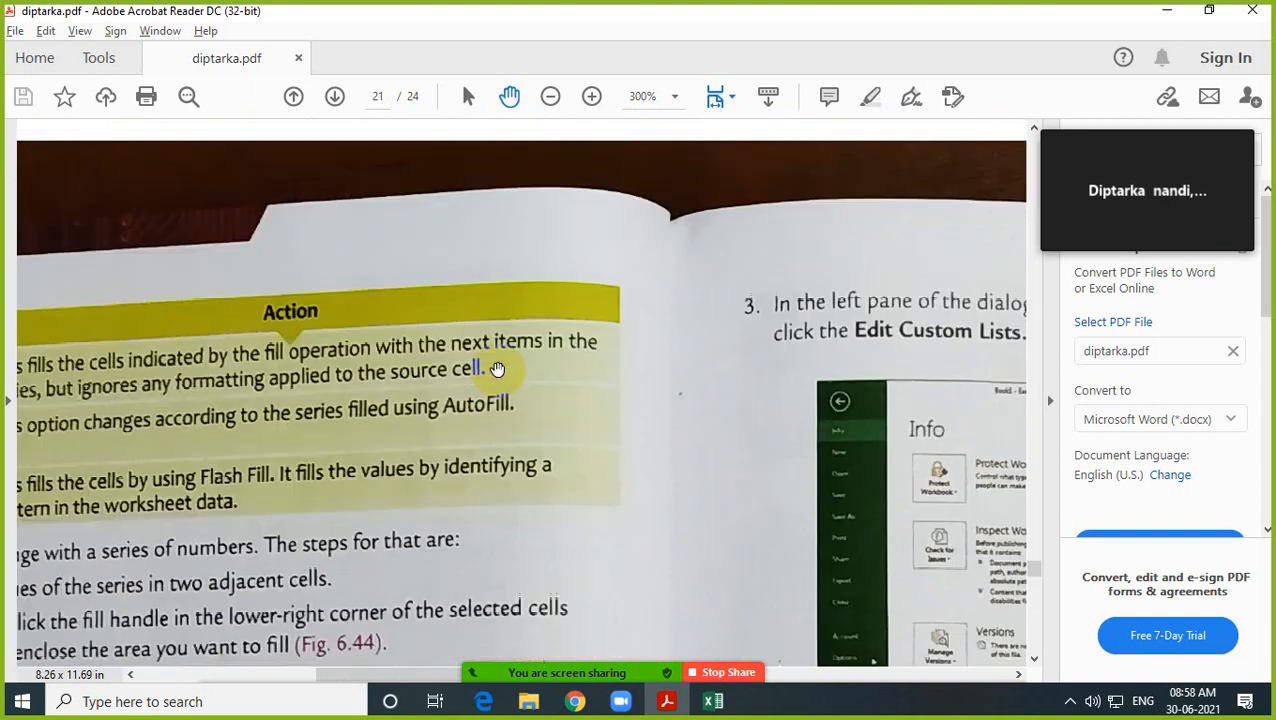
scroll(497, 369, "up", 10)
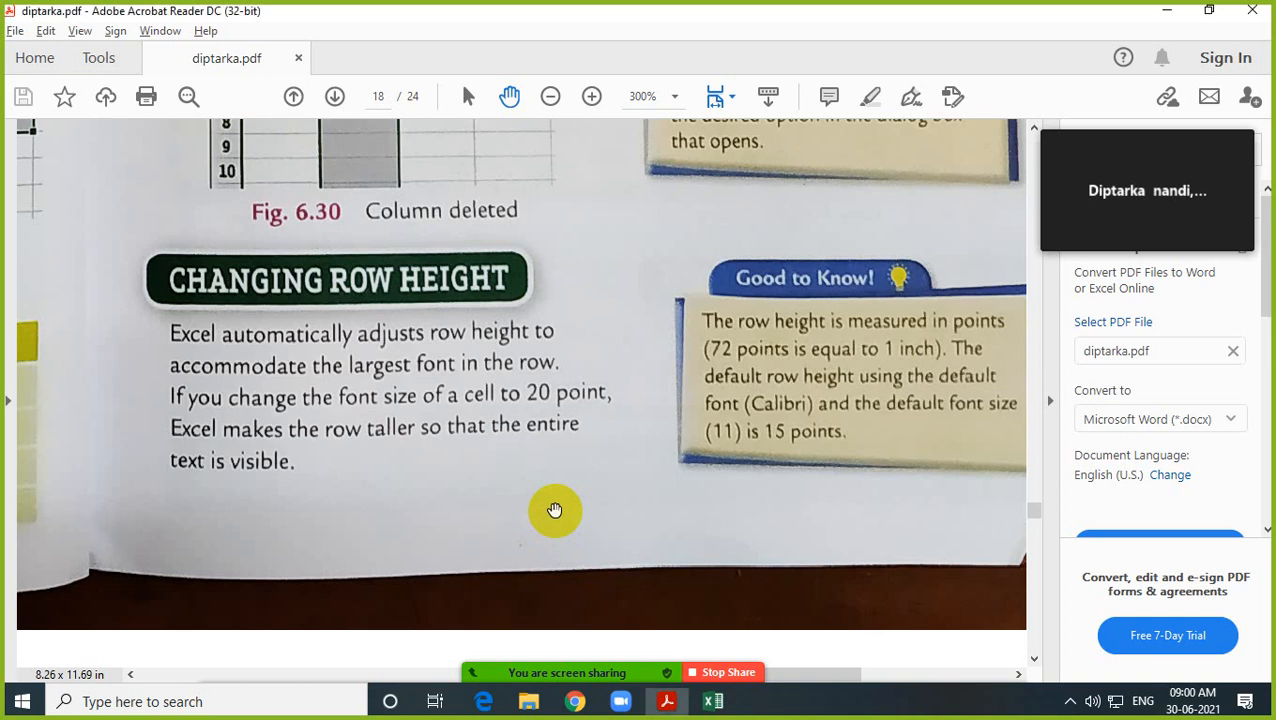
scroll(655, 470, "right", 2)
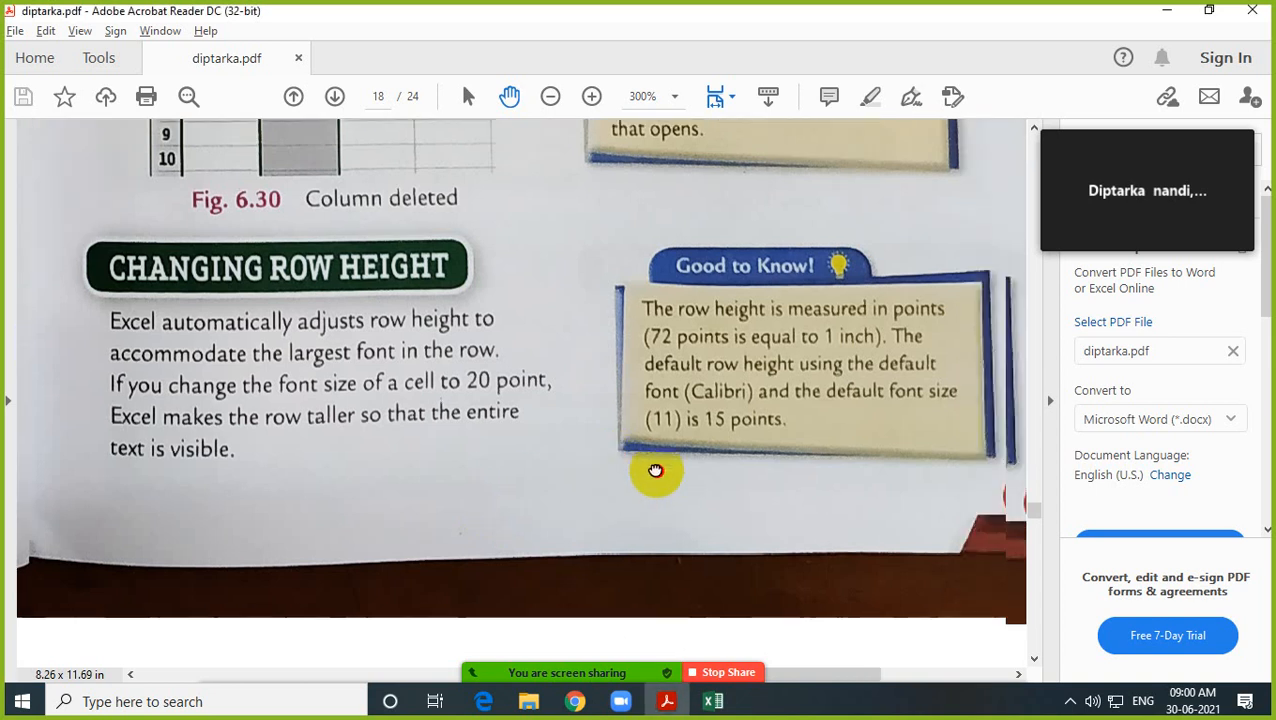
left_click_drag(655, 470, 573, 448)
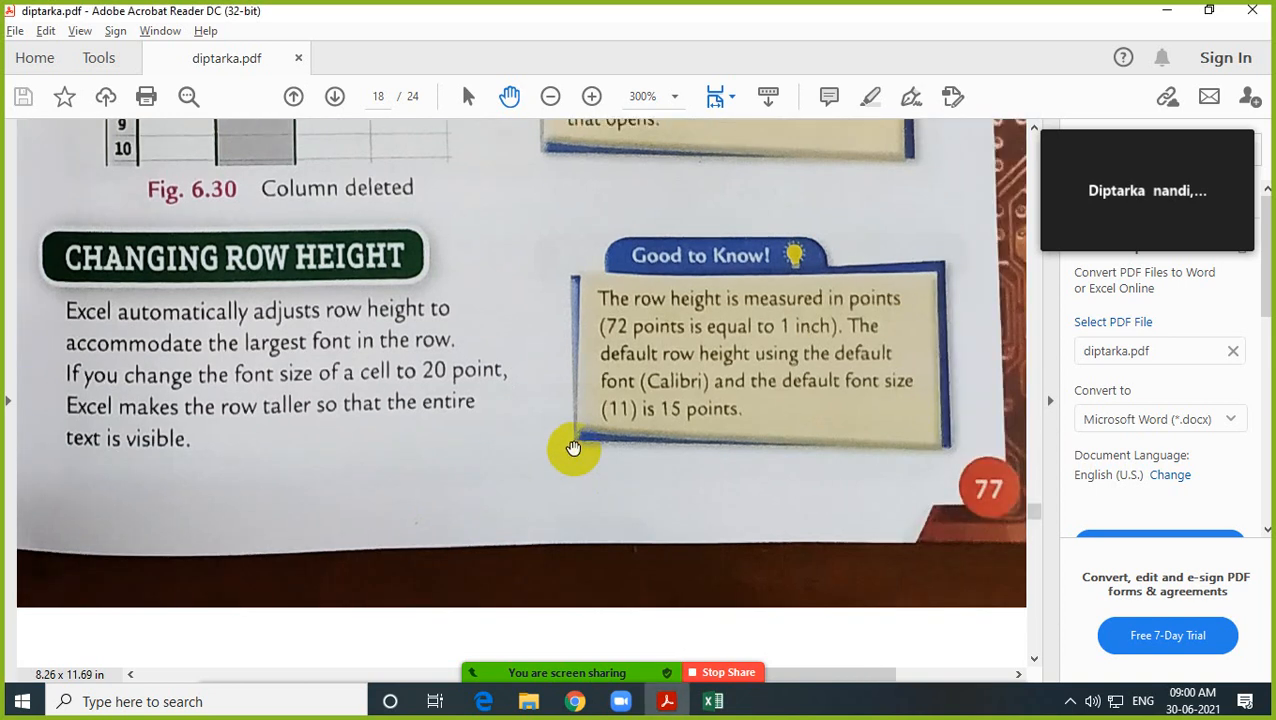